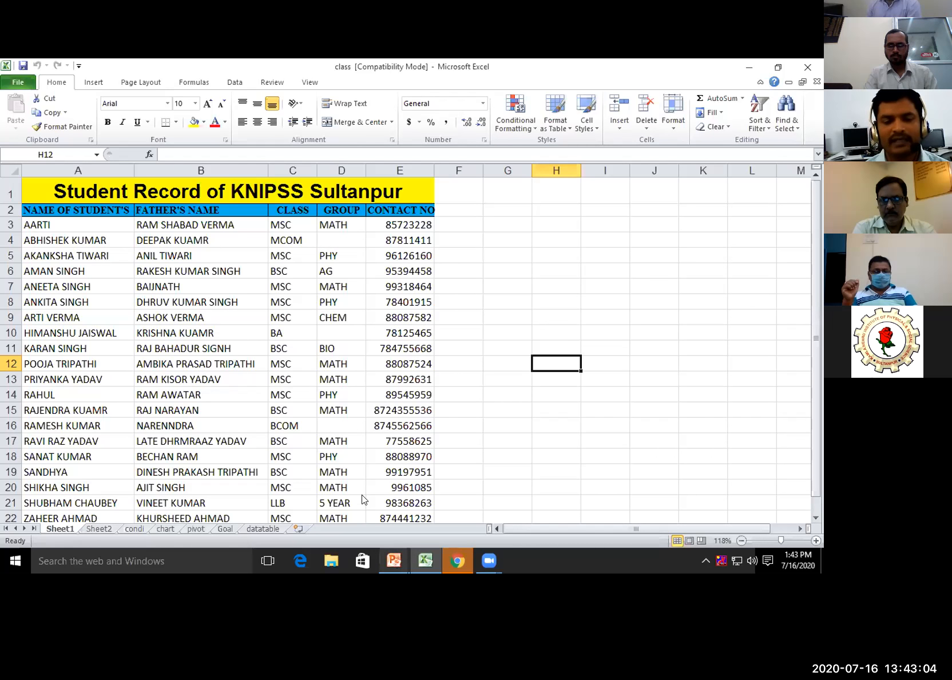
pyautogui.moveTo(394, 560)
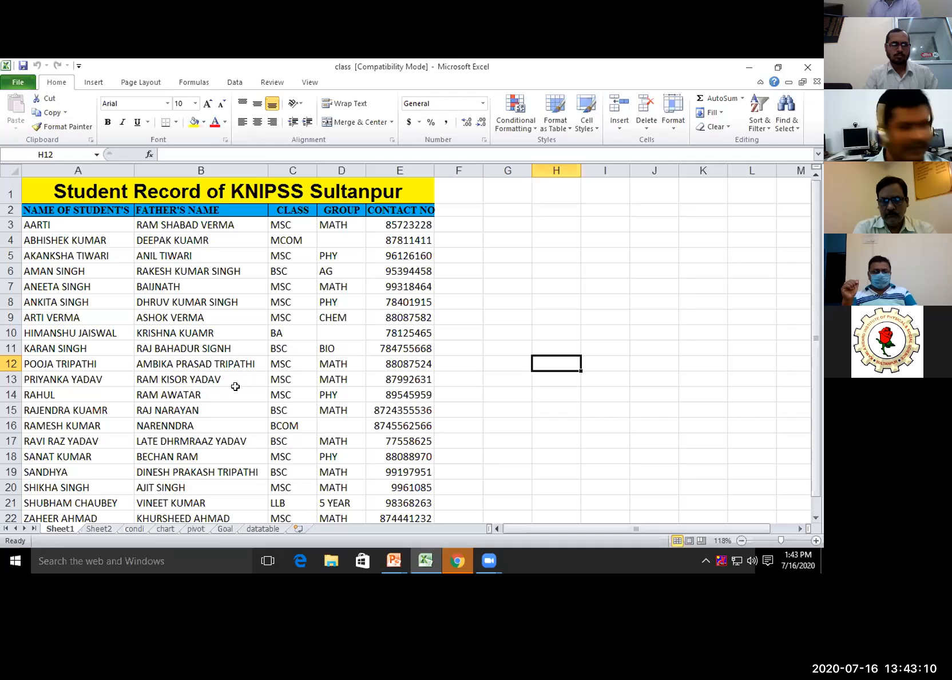
pyautogui.scroll(-3, 243, 374)
pyautogui.scroll(3, 243, 374)
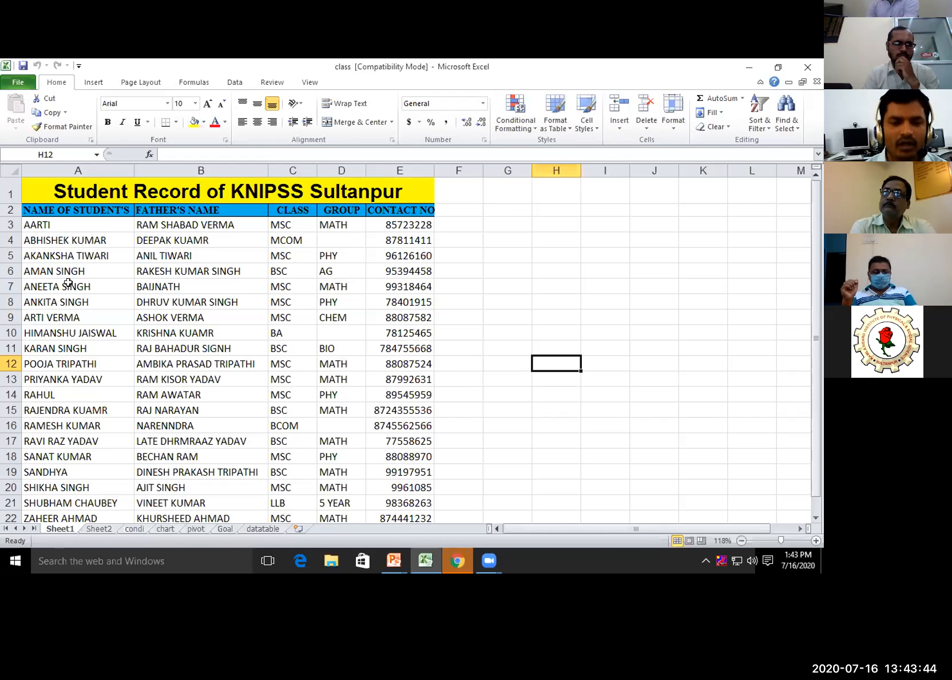
pyautogui.scroll(-3, 68, 284)
pyautogui.scroll(3, 70, 284)
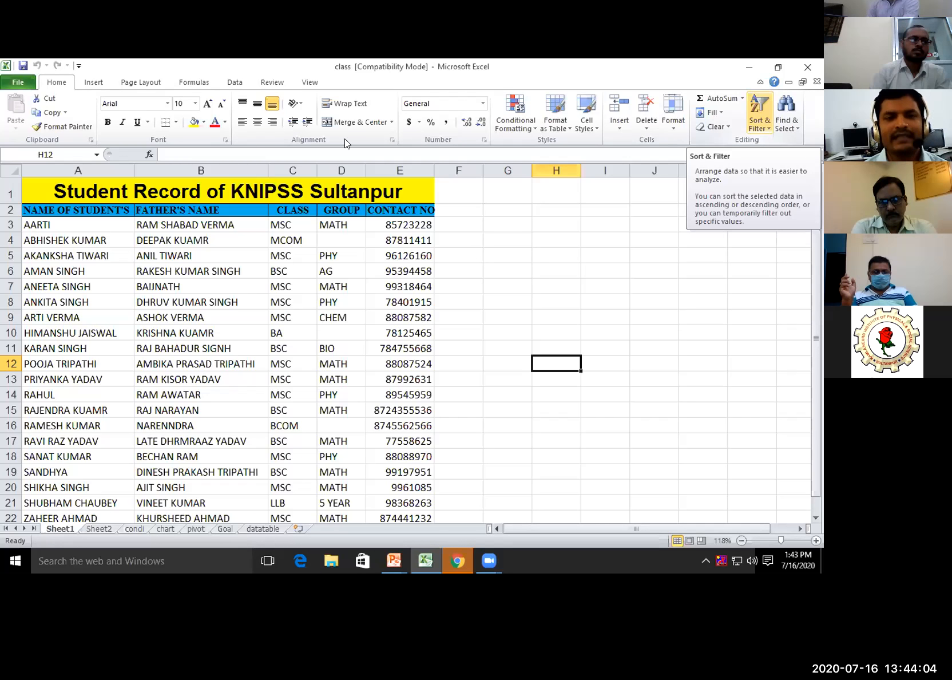
pyautogui.scroll(-4, 302, 133)
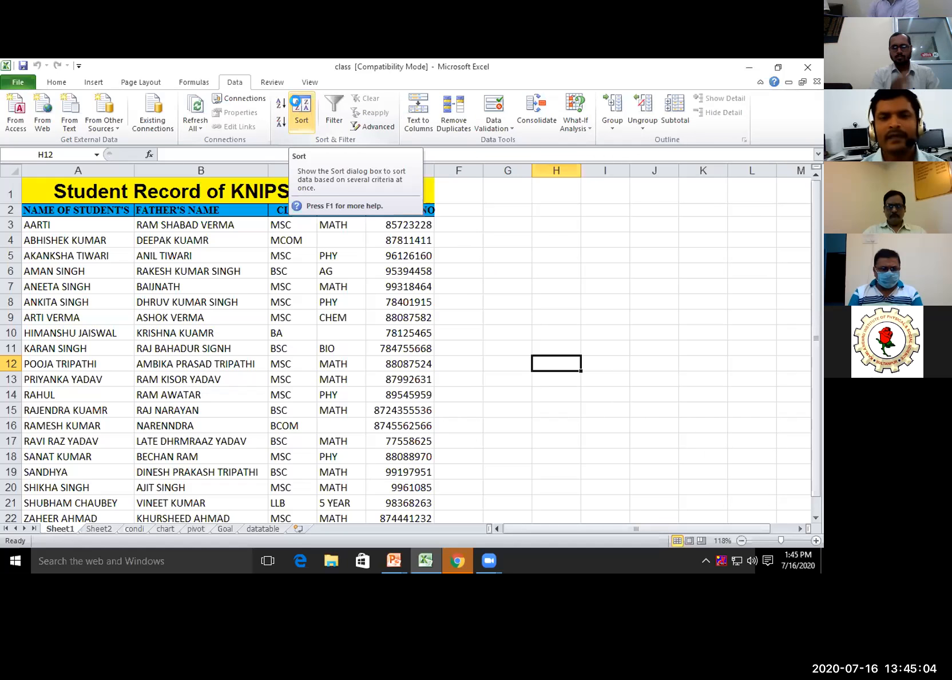
# Step: Sort the student records on Sheet1 by NAME OF STUDENT'S on values in Z to A order
pyautogui.click(412, 341)
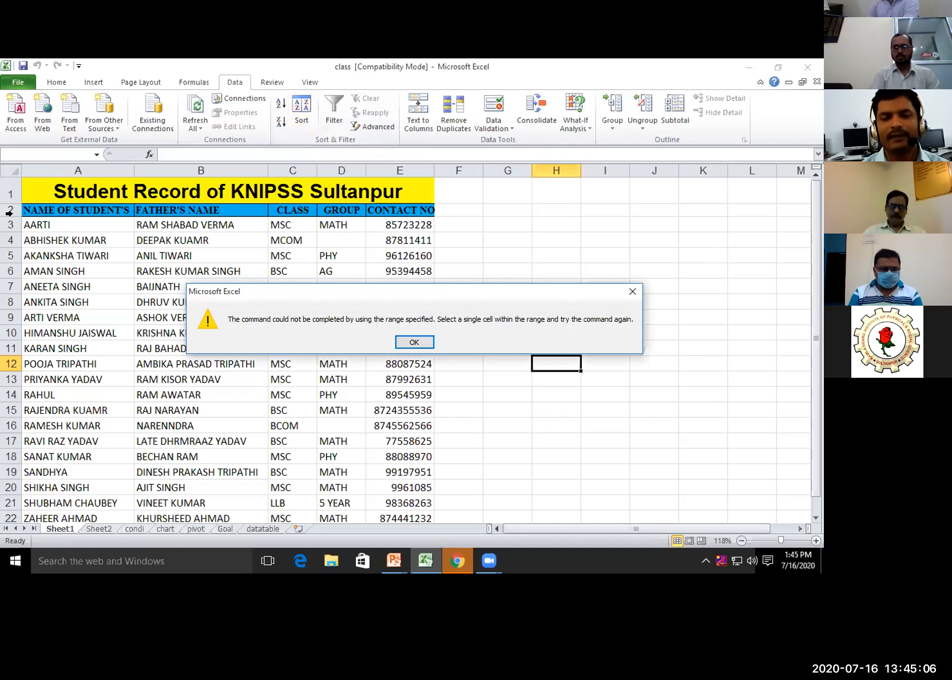
pyautogui.moveTo(37, 201); pyautogui.dragTo(426, 528)
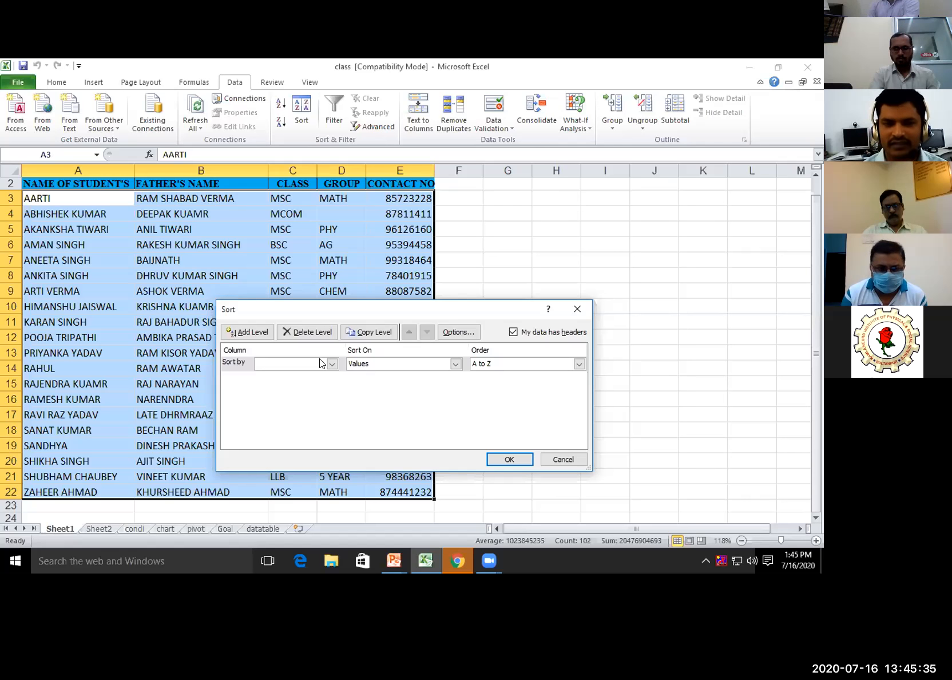
pyautogui.moveTo(354, 309); pyautogui.dragTo(366, 229)
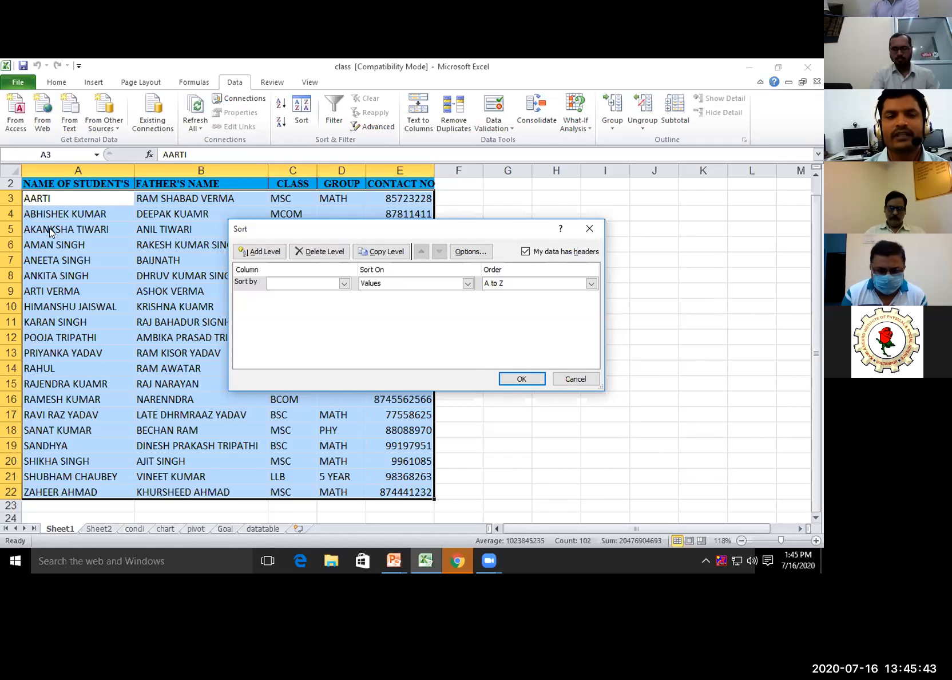
pyautogui.moveTo(365, 229); pyautogui.dragTo(310, 379)
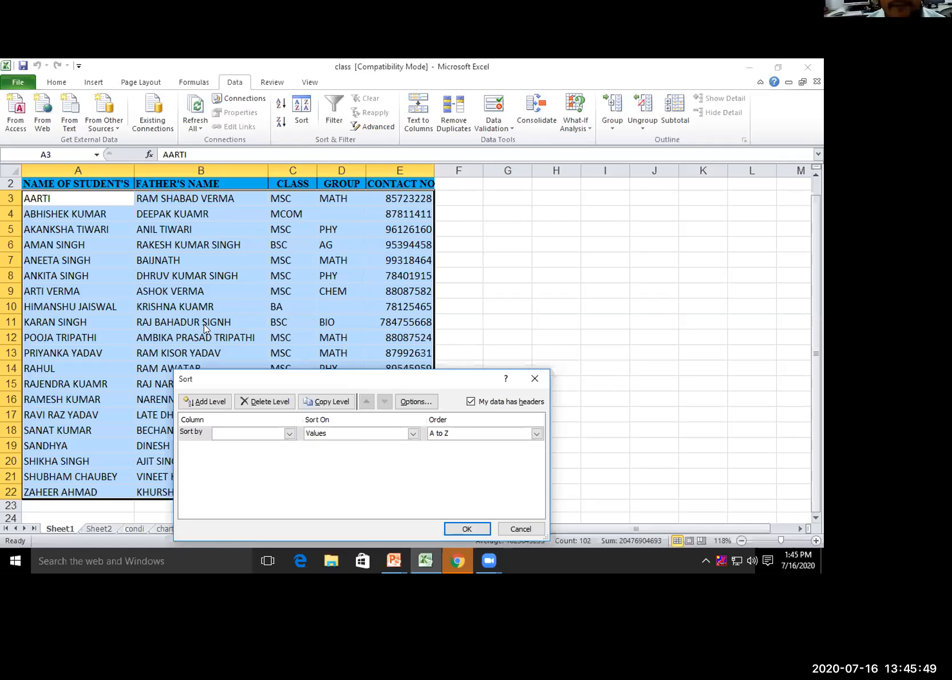
pyautogui.moveTo(255, 379)
pyautogui.mouseDown()
pyautogui.moveTo(317, 229)
pyautogui.moveTo(263, 365)
pyautogui.mouseUp()
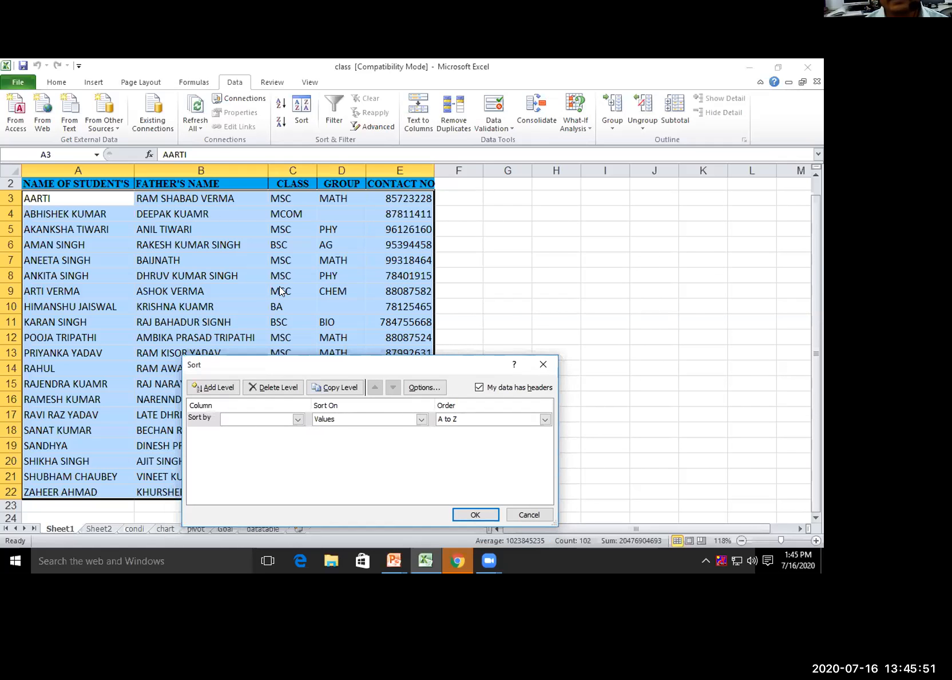
pyautogui.moveTo(279, 295); pyautogui.dragTo(314, 226)
pyautogui.click(348, 280)
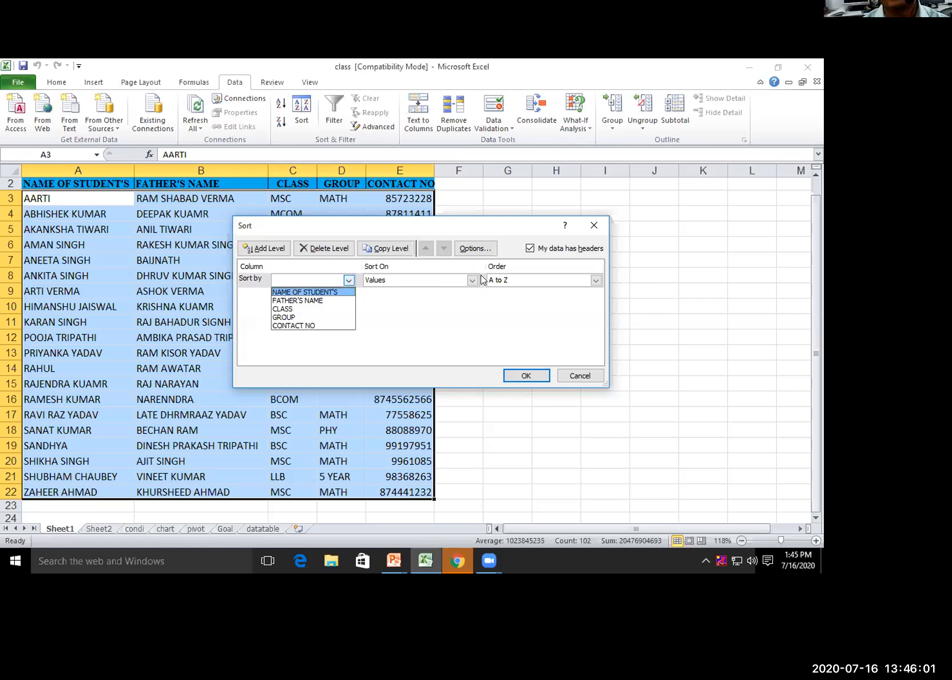
pyautogui.click(499, 284)
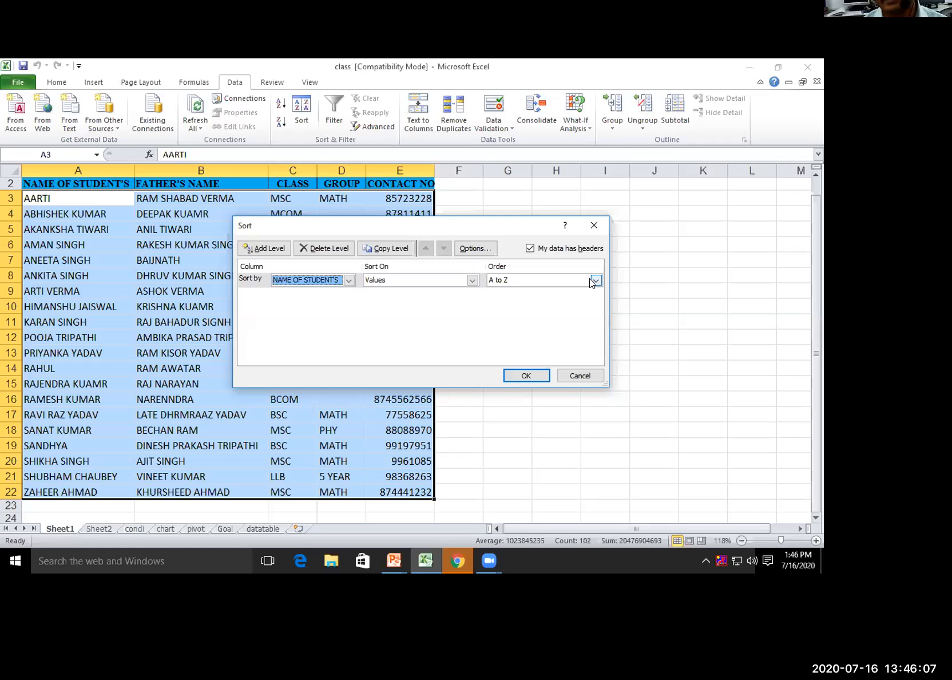
pyautogui.click(519, 281)
pyautogui.click(501, 302)
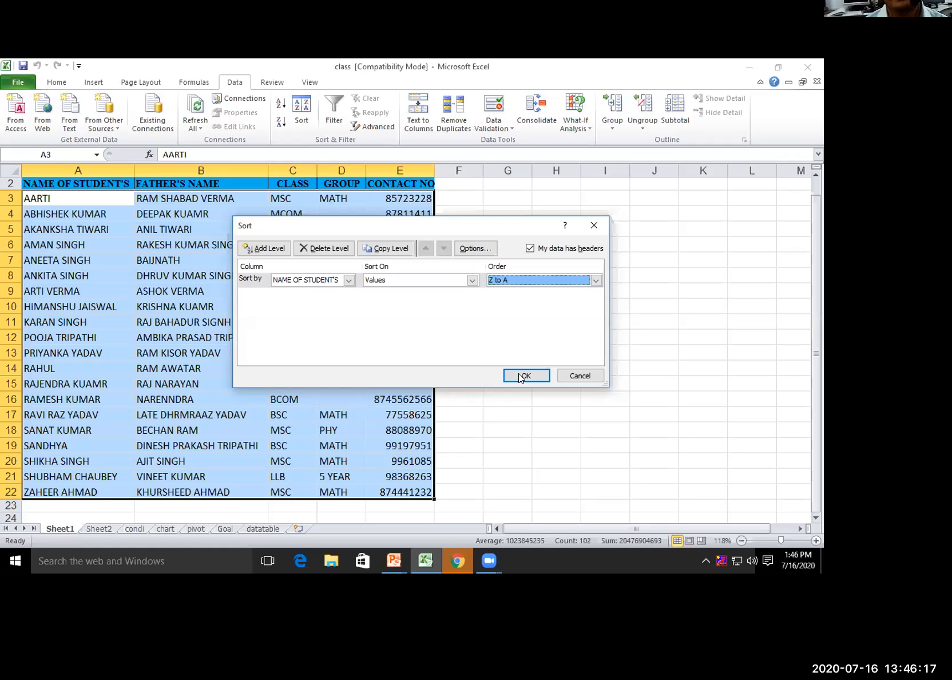
pyautogui.press('Return')
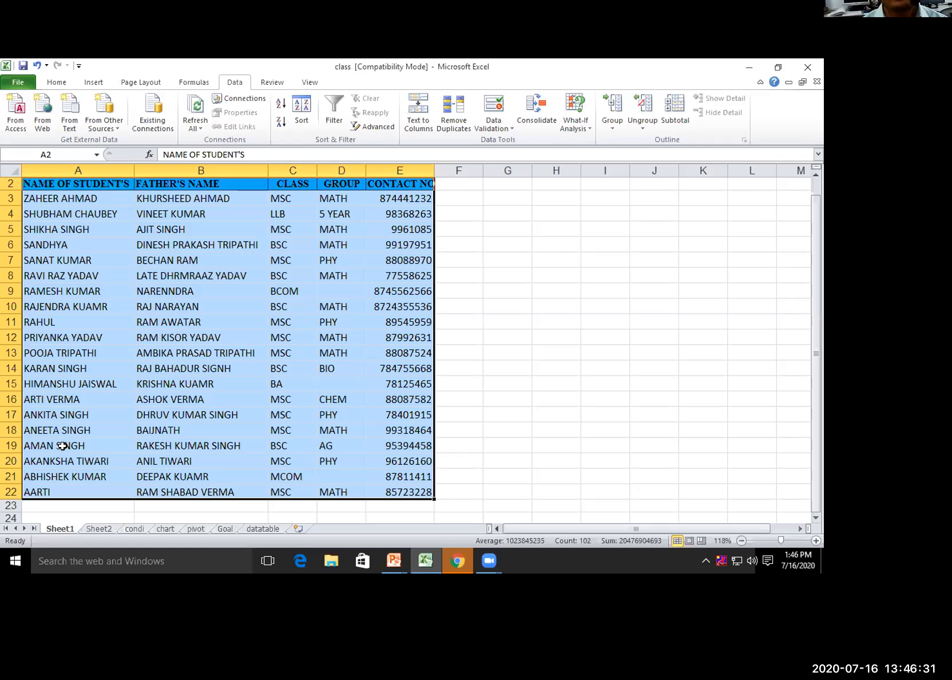
# Step: Re-sort the student records by NAME OF STUDENT'S in A to Z order
pyautogui.scroll(-4, 57, 401)
pyautogui.scroll(3, 56, 425)
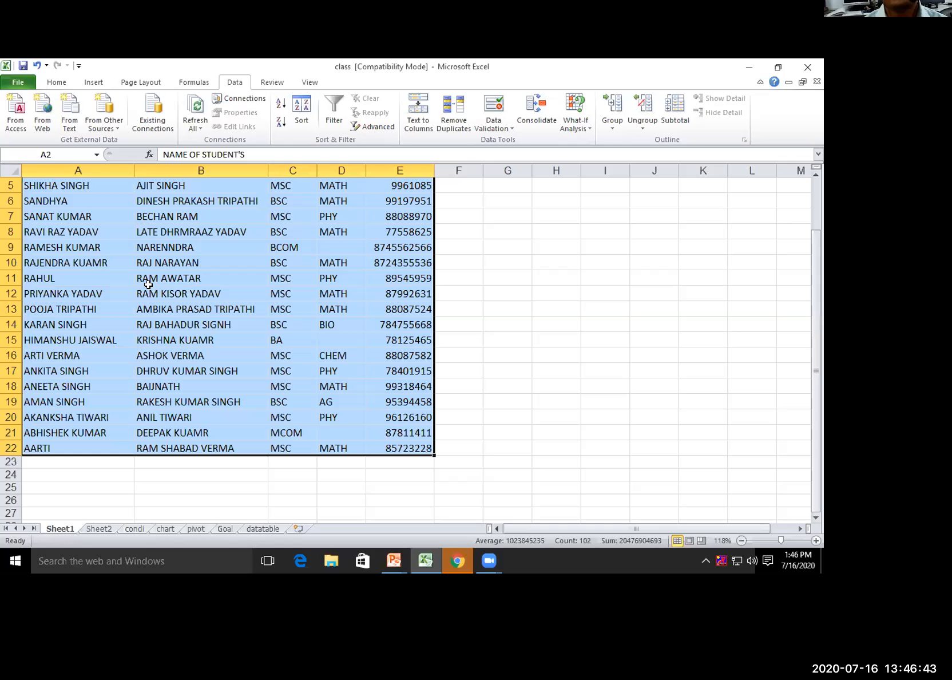
pyautogui.click(301, 110)
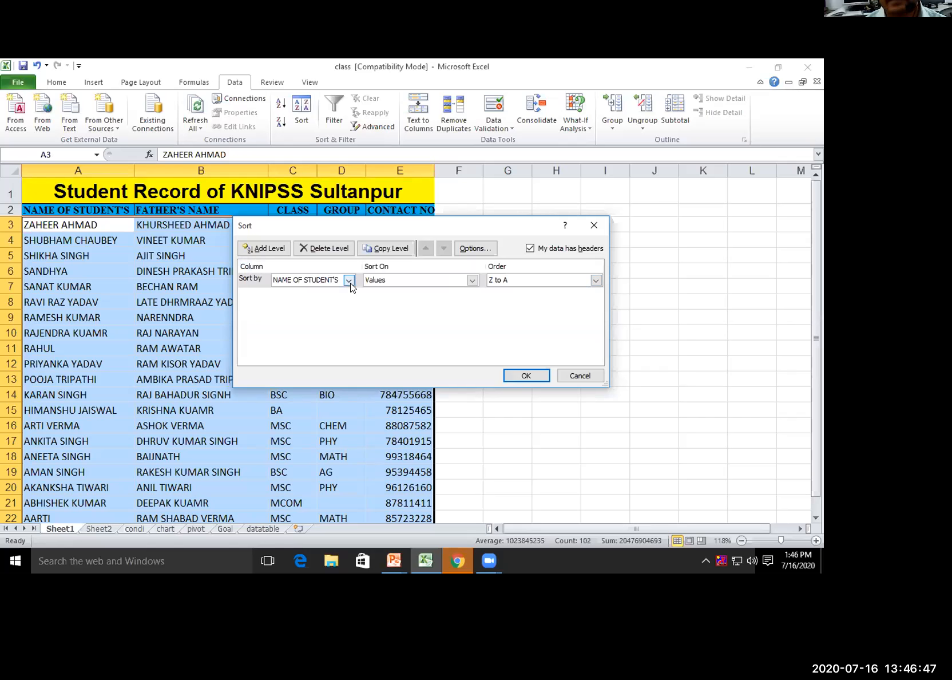
pyautogui.click(593, 279)
pyautogui.click(507, 293)
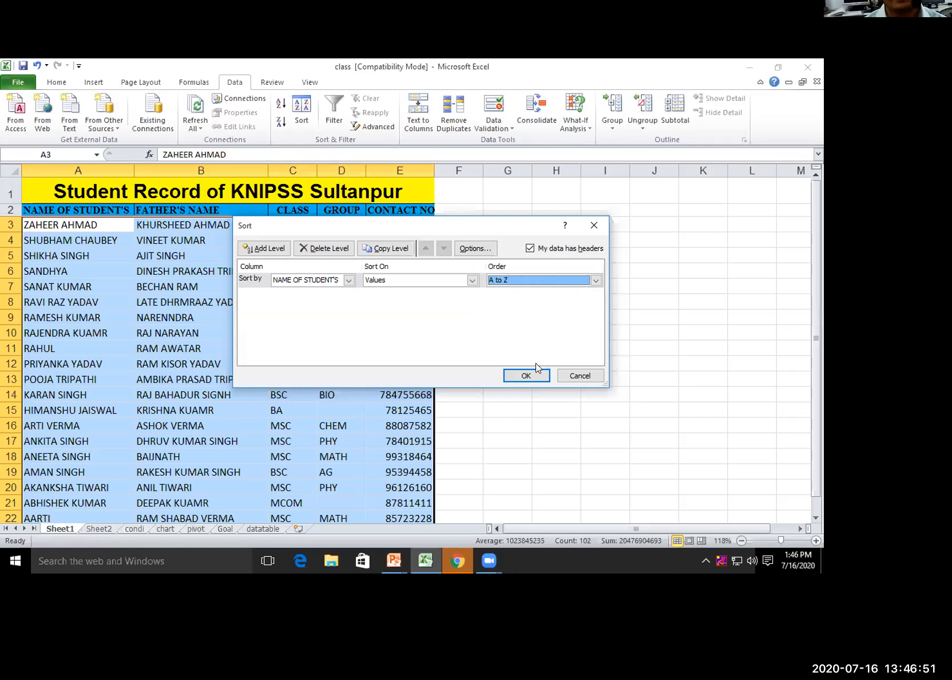
pyautogui.click(526, 376)
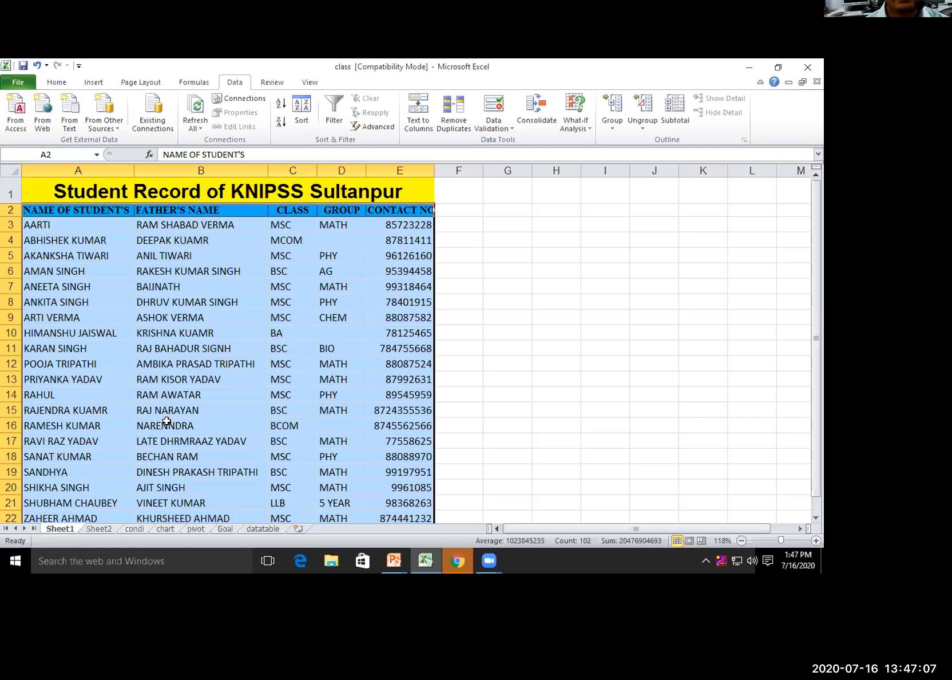
# Step: Sort the employee records on Sheet2 by the sallary column from smallest to largest
pyautogui.click(99, 529)
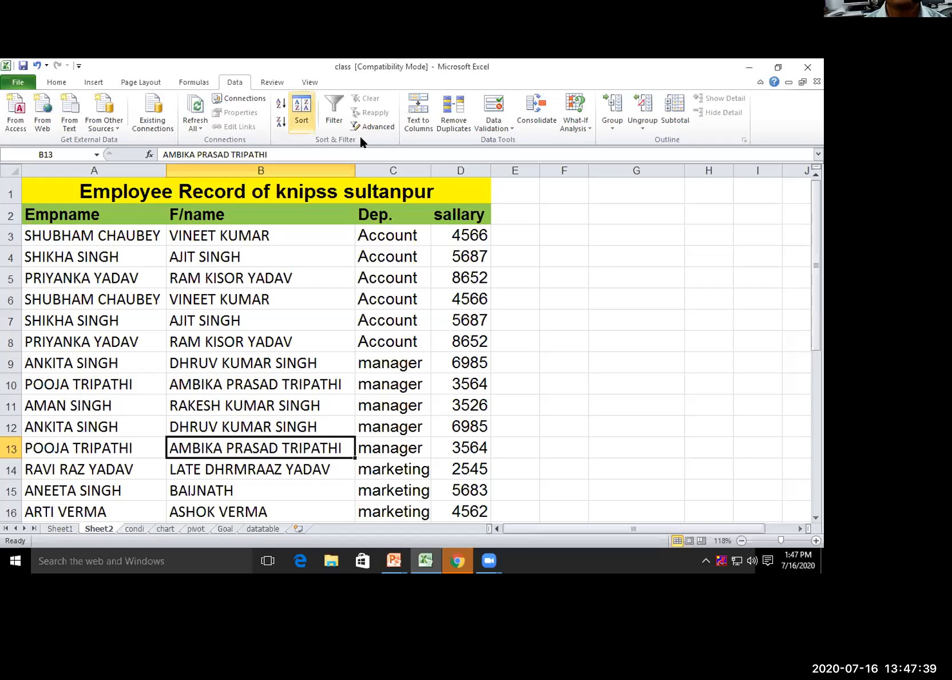
pyautogui.click(303, 111)
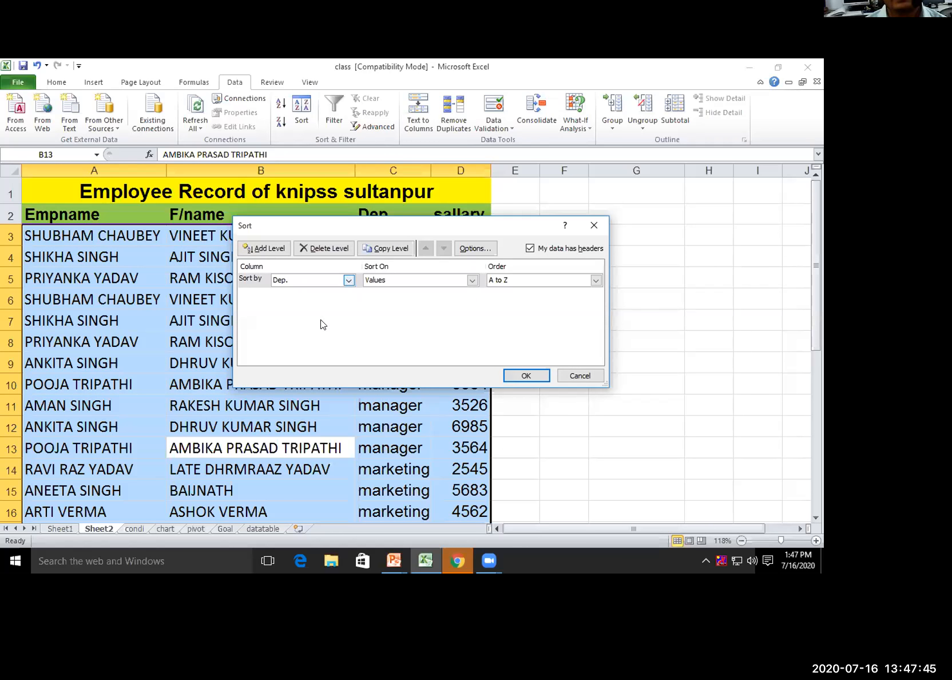
pyautogui.click(348, 281)
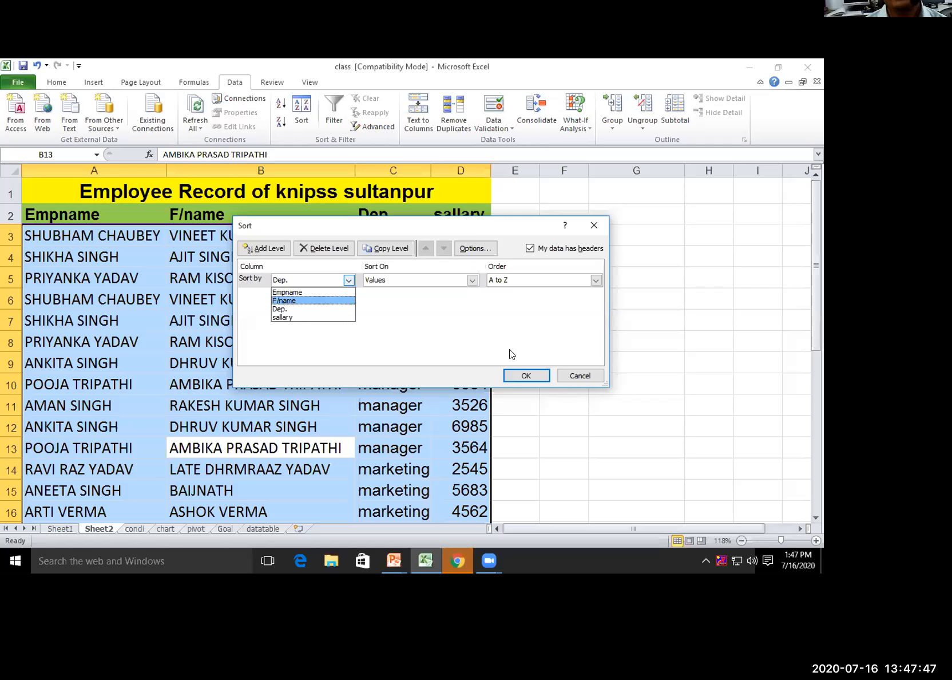
pyautogui.click(285, 316)
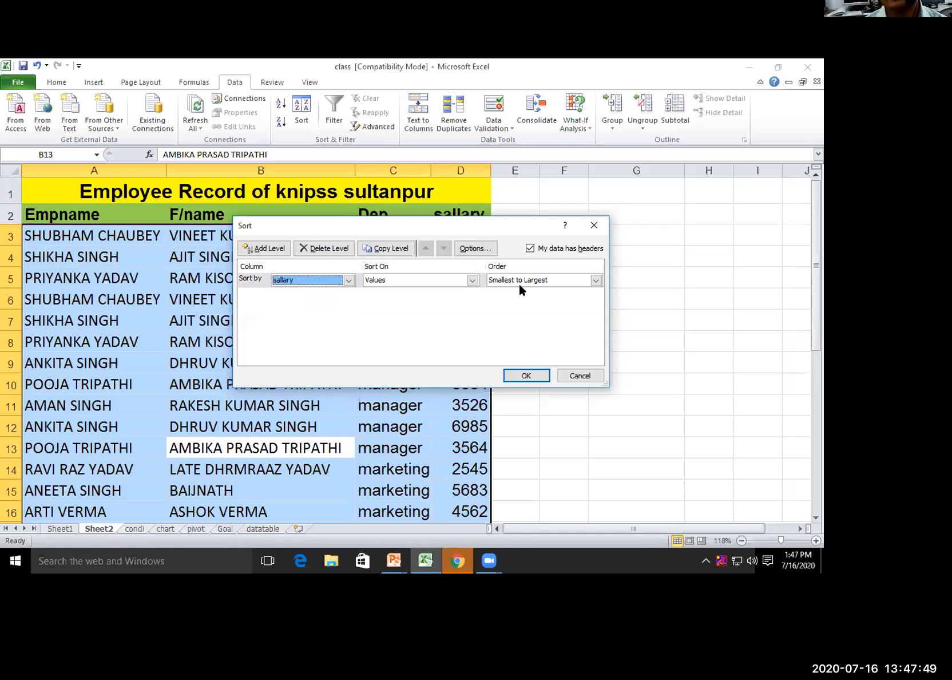
pyautogui.moveTo(518, 228); pyautogui.dragTo(470, 344)
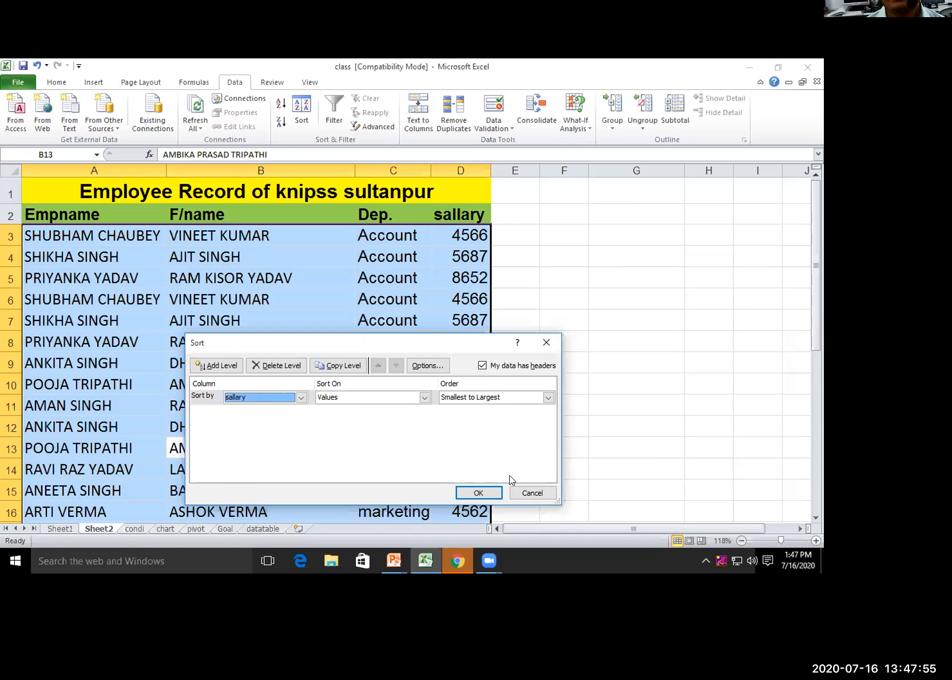
pyautogui.click(475, 493)
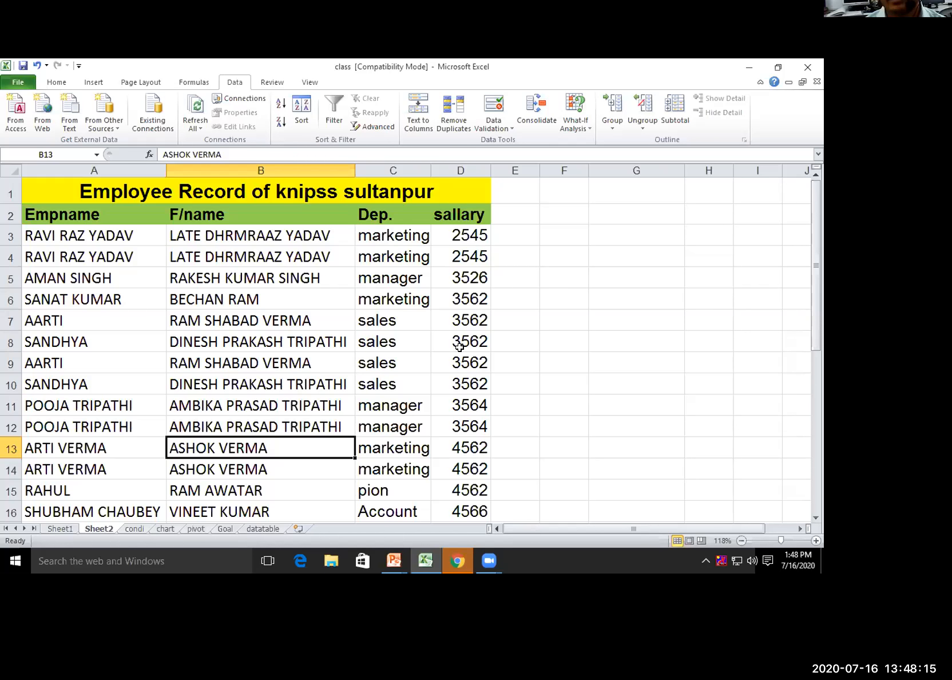
# Step: Sort the employee records on Sheet2 by the Dep. column in A to Z order
pyautogui.scroll(-3, 457, 346)
pyautogui.scroll(-3, 467, 362)
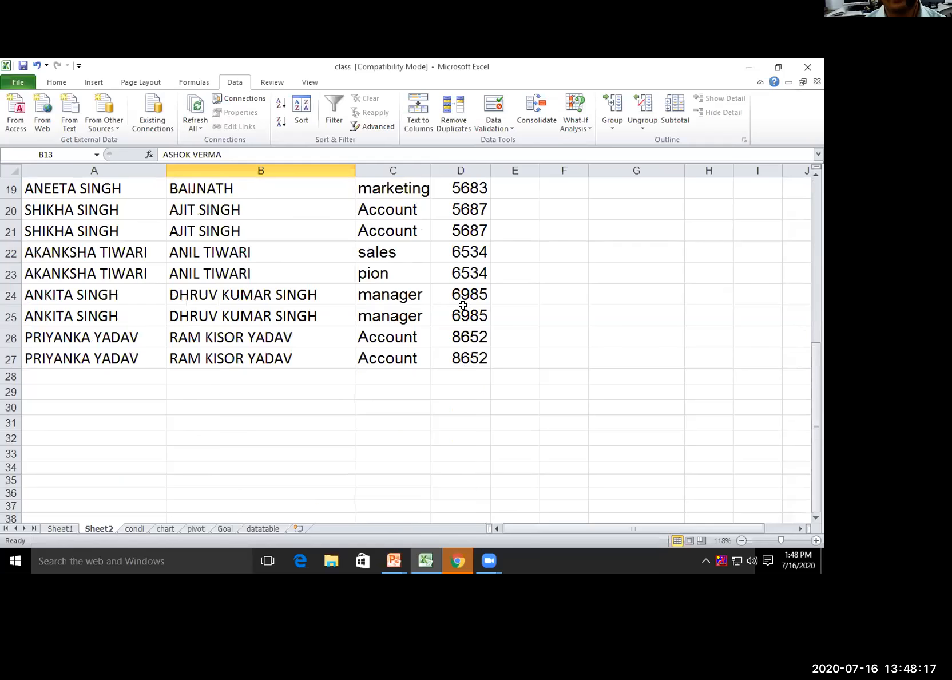
pyautogui.scroll(3, 464, 245)
pyautogui.scroll(3, 403, 305)
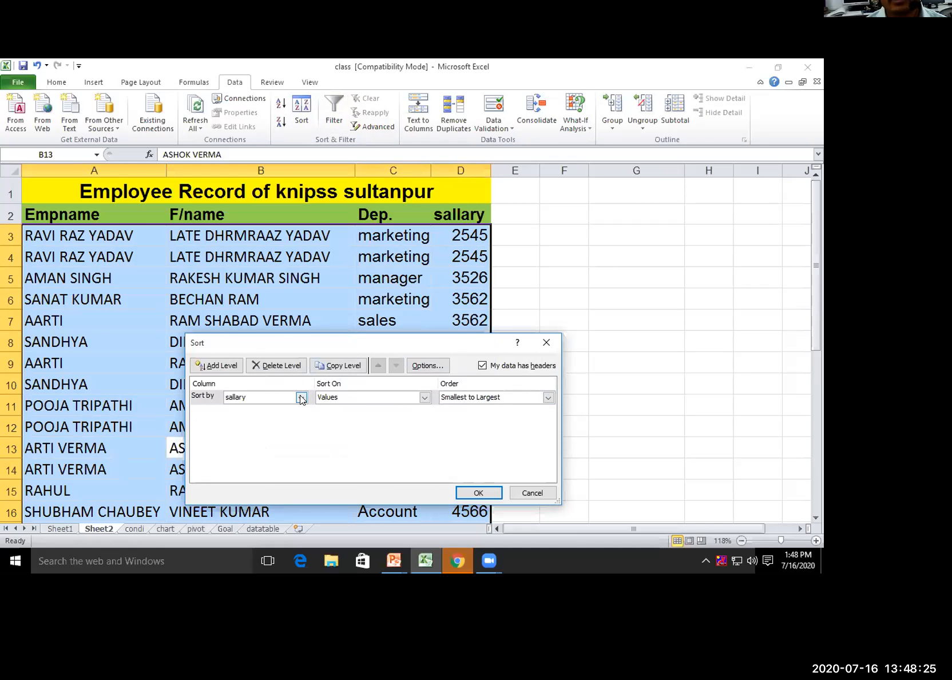
pyautogui.click(245, 398)
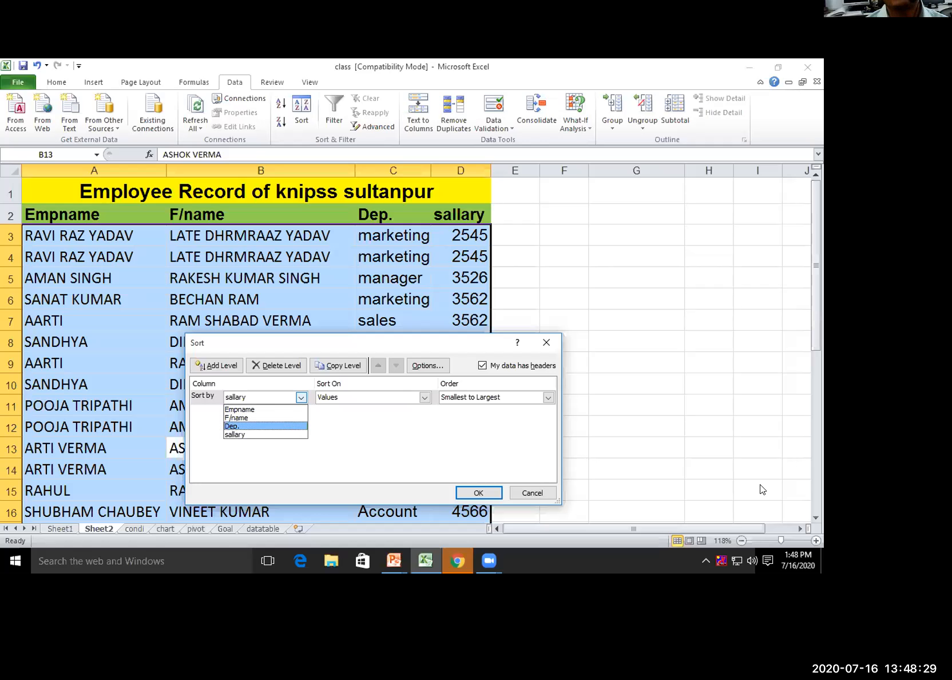
pyautogui.click(229, 427)
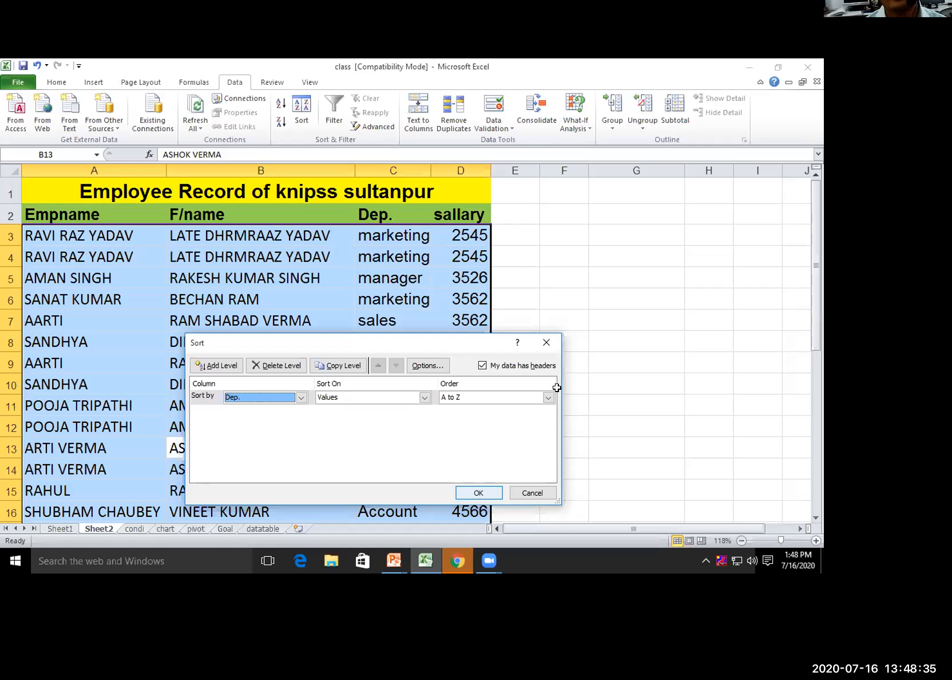
pyautogui.press('Return')
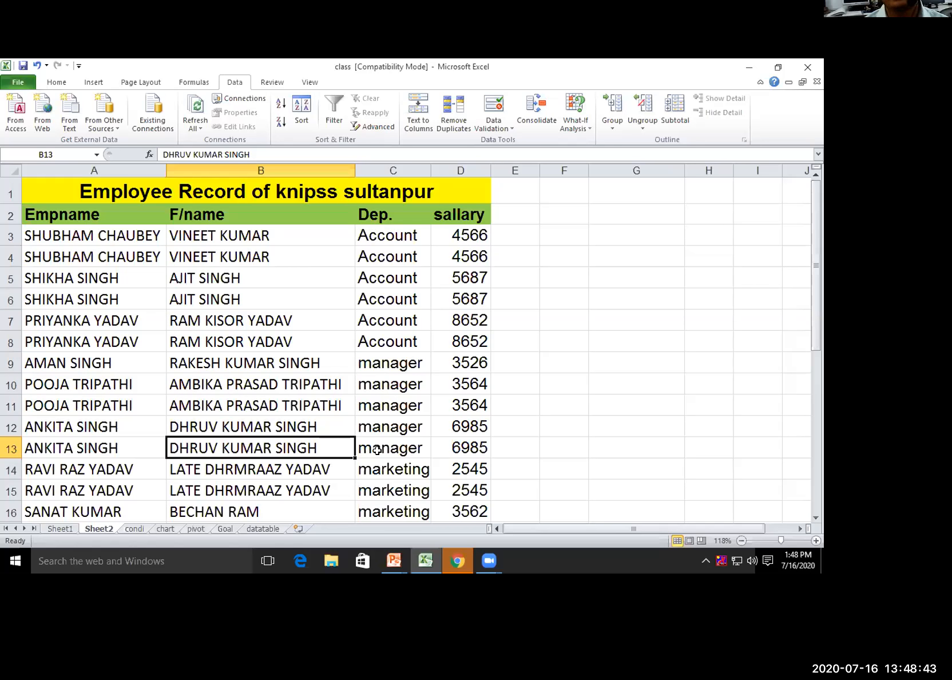
pyautogui.scroll(-5, 376, 449)
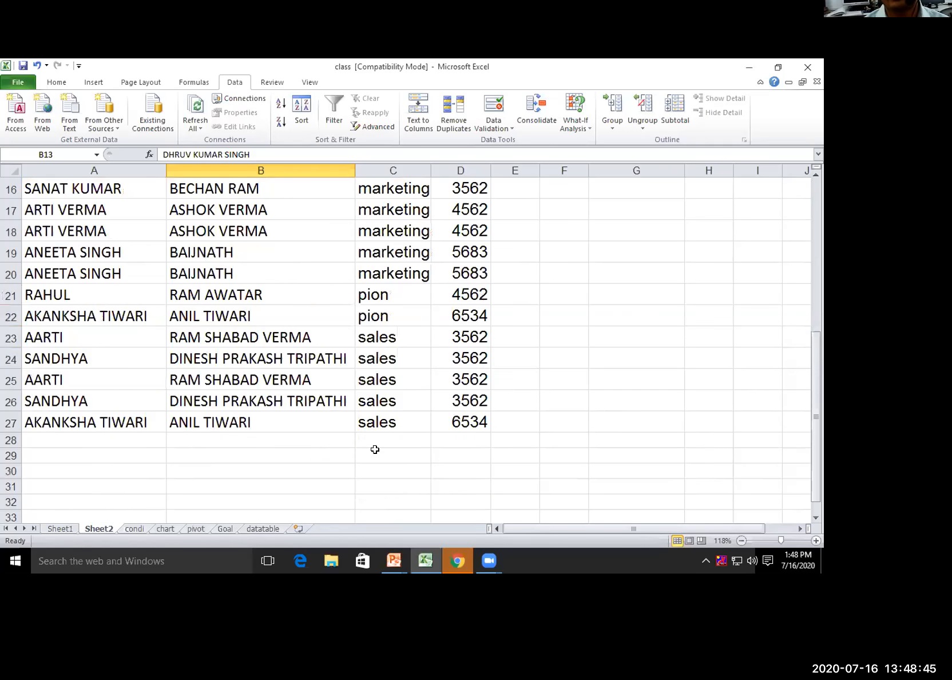
pyautogui.scroll(4, 390, 423)
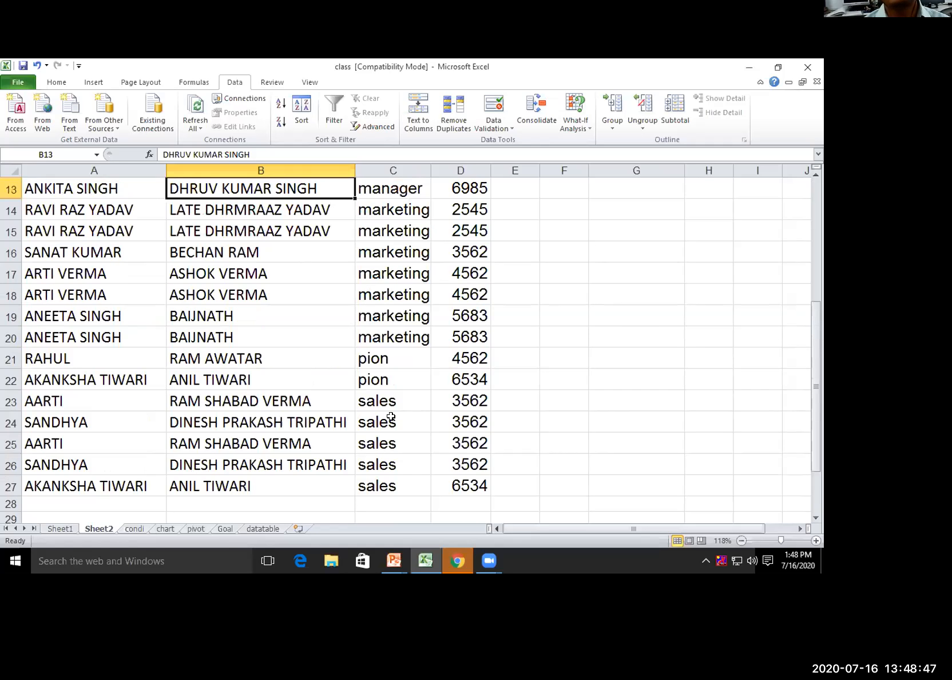
pyautogui.scroll(1, 418, 425)
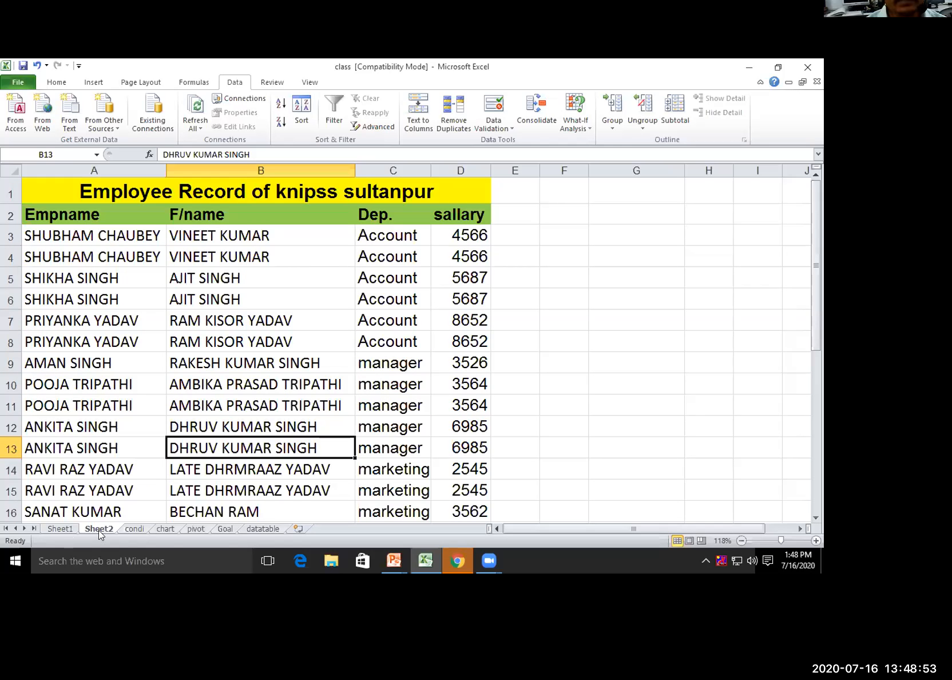
pyautogui.click(74, 528)
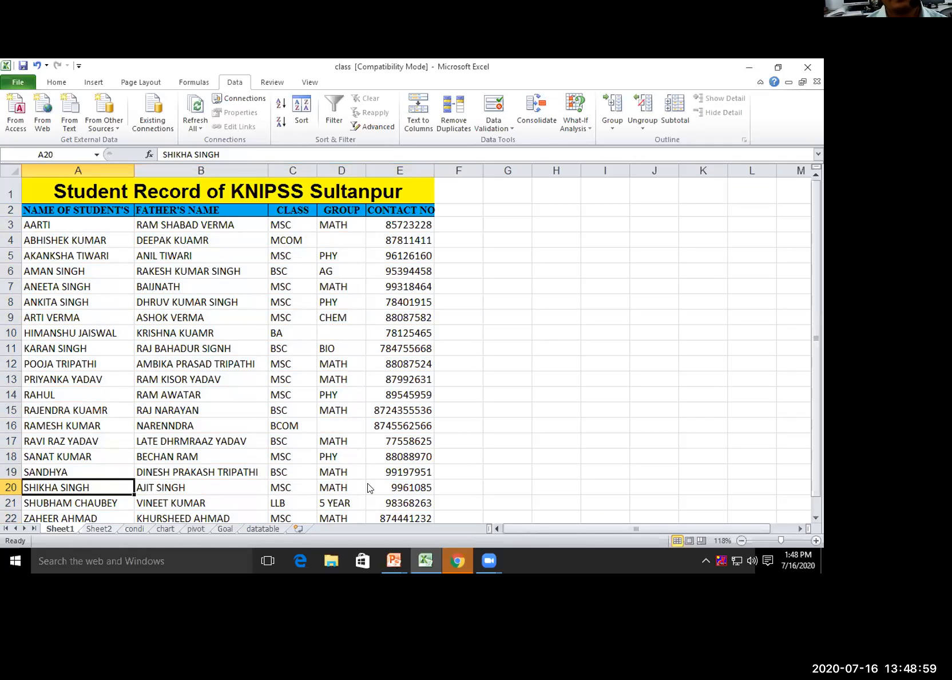
pyautogui.hotkey('ctrl', 'pagedown')
# Step: Switch to the PowerPoint slide show and go from the title slide to the slide on Sort, Filter and Conditional Formatting
pyautogui.click(394, 561)
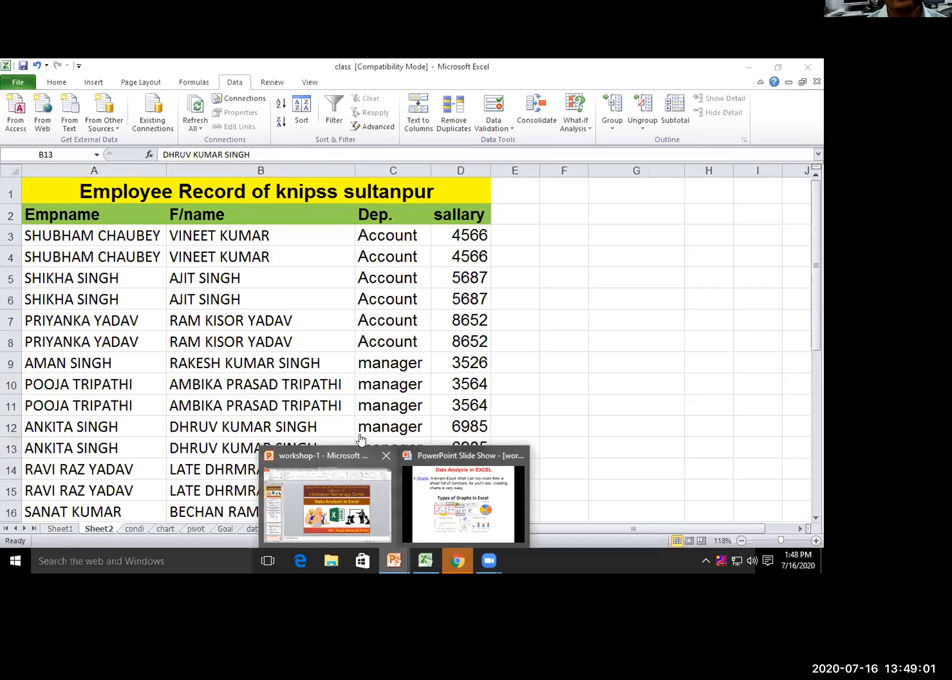
pyautogui.click(463, 503)
pyautogui.press('Home')
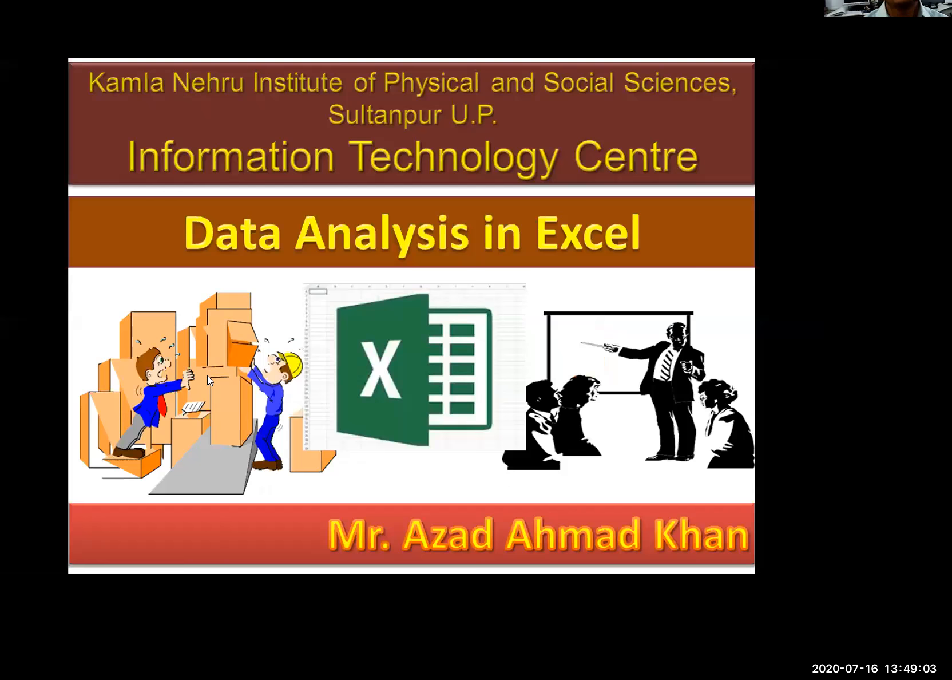
pyautogui.click(207, 376)
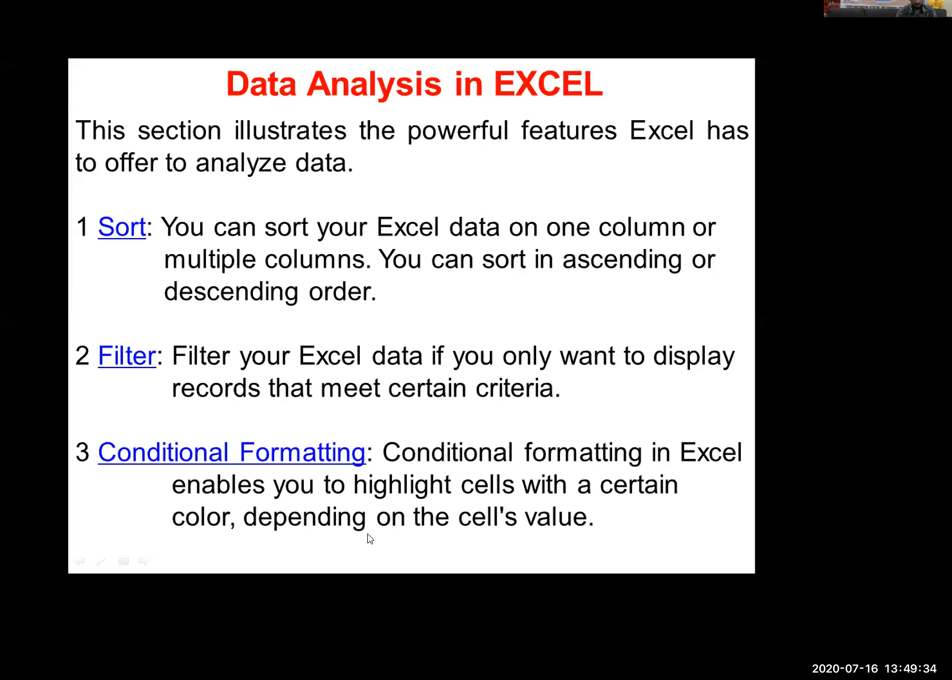
# Step: Switch back to the Excel workbook and look through the employee records on Sheet2
pyautogui.hotkey('alt', 'Tab')
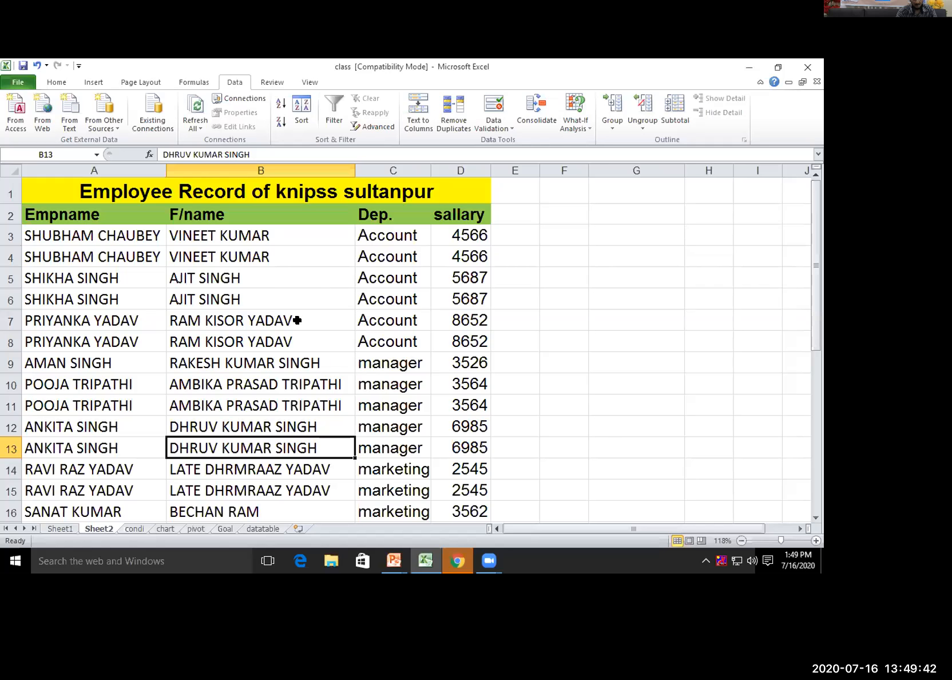
pyautogui.scroll(-2, 297, 320)
pyautogui.scroll(-4, 59, 217)
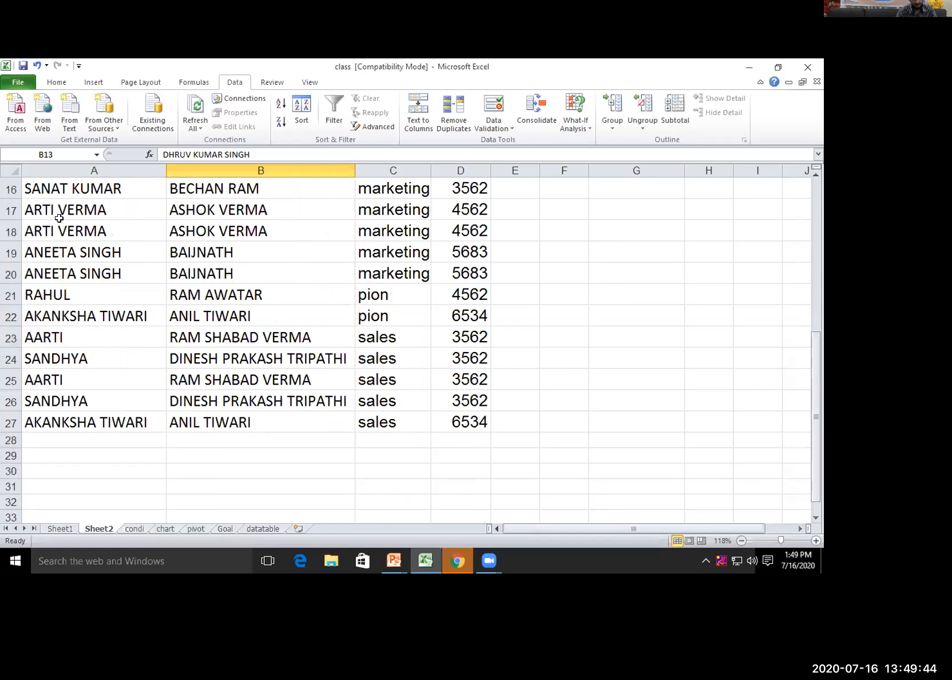
pyautogui.scroll(4, 299, 228)
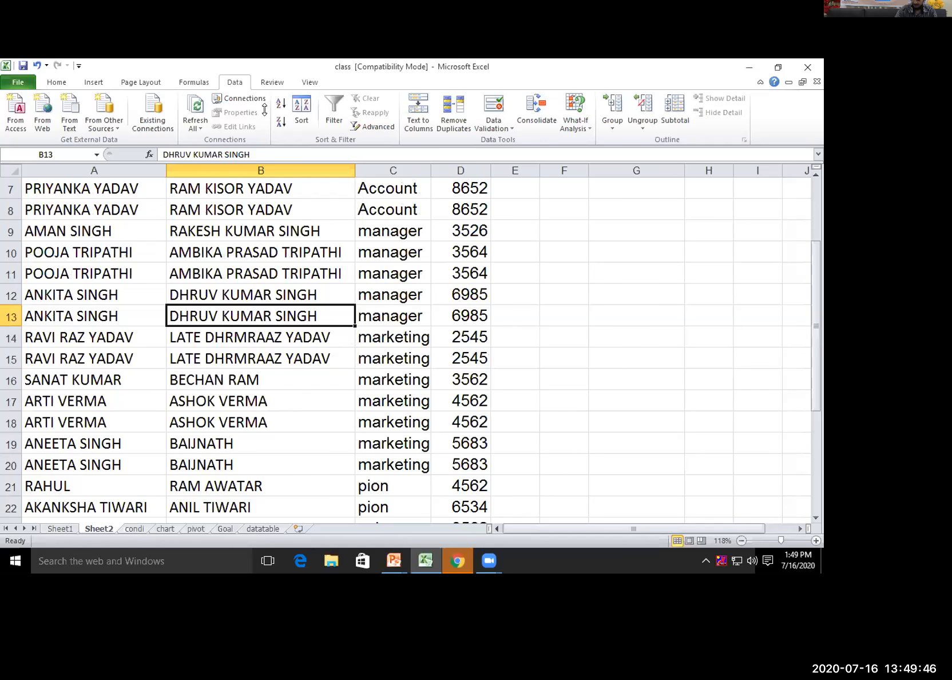
pyautogui.scroll(2, 299, 232)
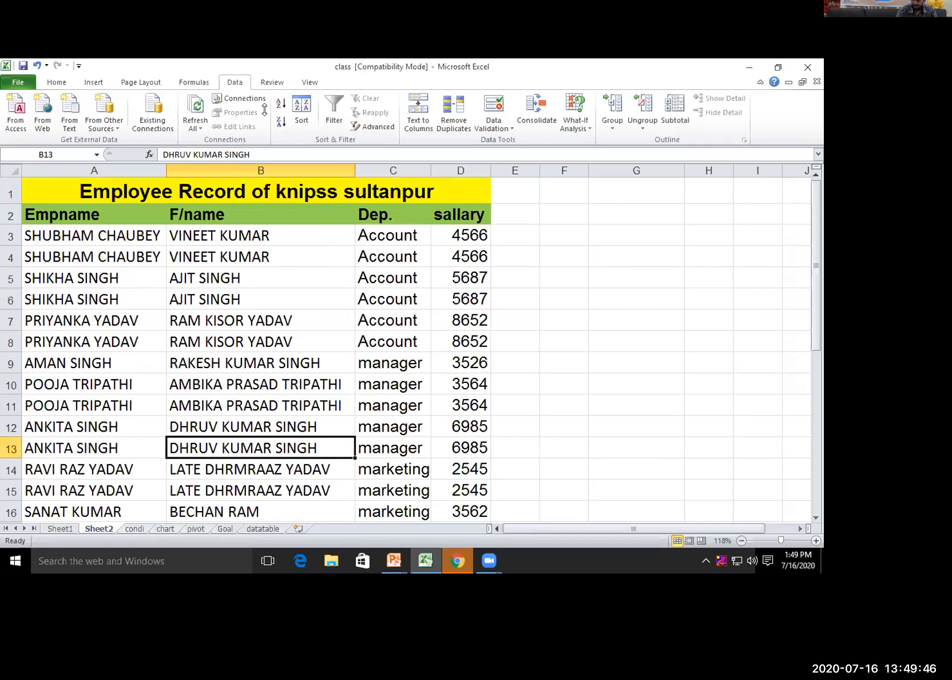
pyautogui.click(334, 115)
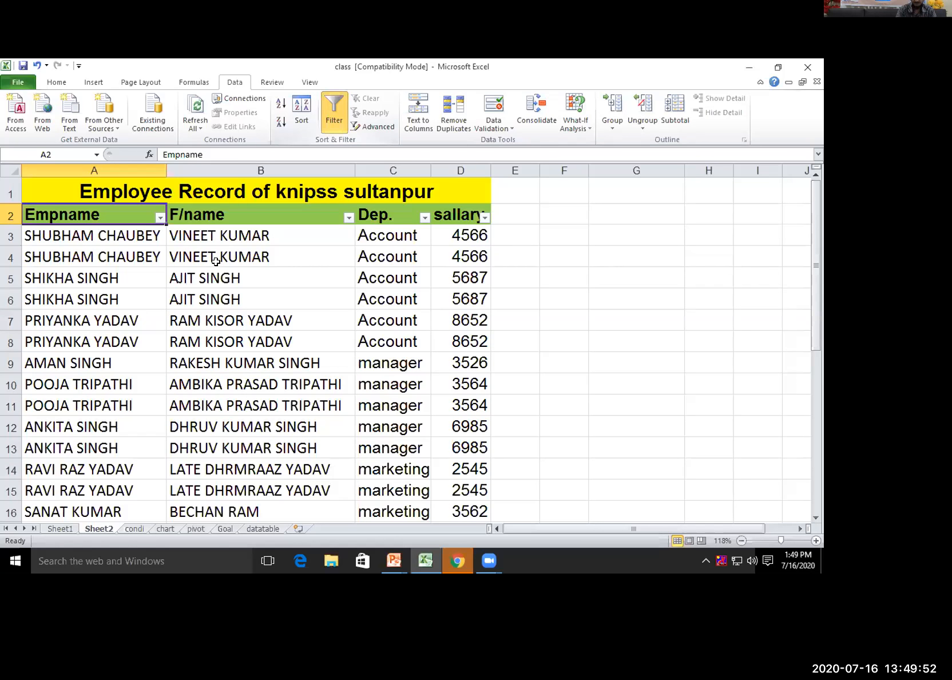
pyautogui.click(258, 362)
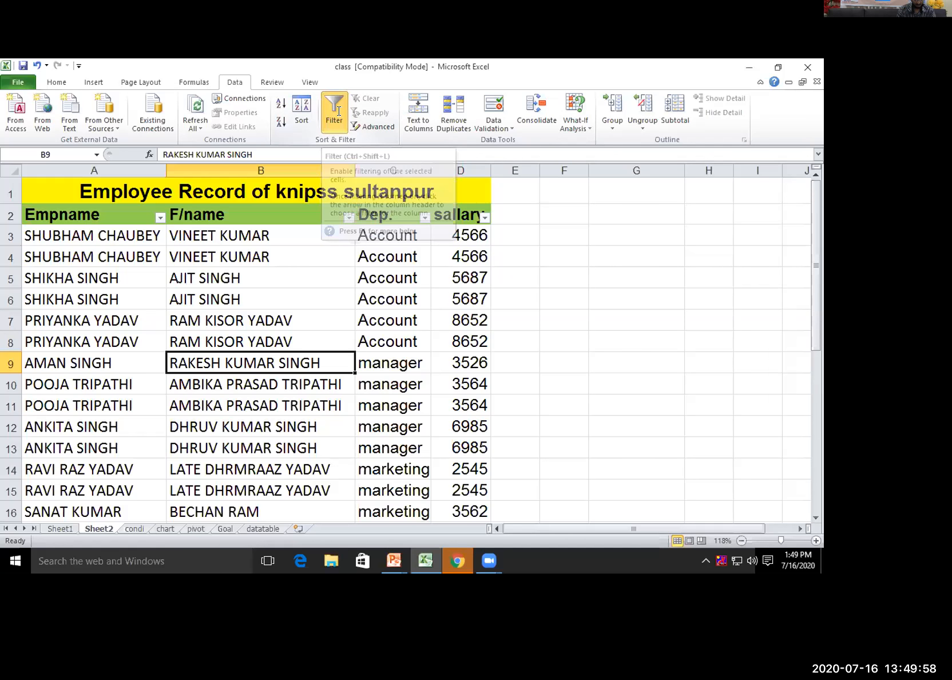
pyautogui.hotkey('ctrl', 'shift', 'l')
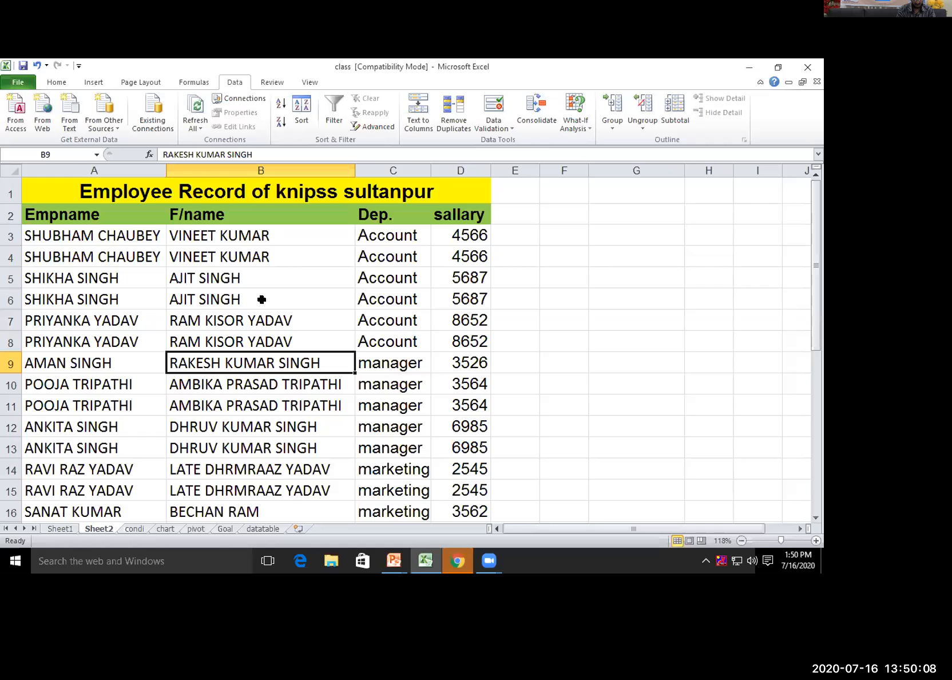
# Step: Turn on filtering for the header row of the employee records on Sheet2
pyautogui.press('Up')
pyautogui.press('Up')
pyautogui.press('Up')
pyautogui.press('Up')
pyautogui.press('Up')
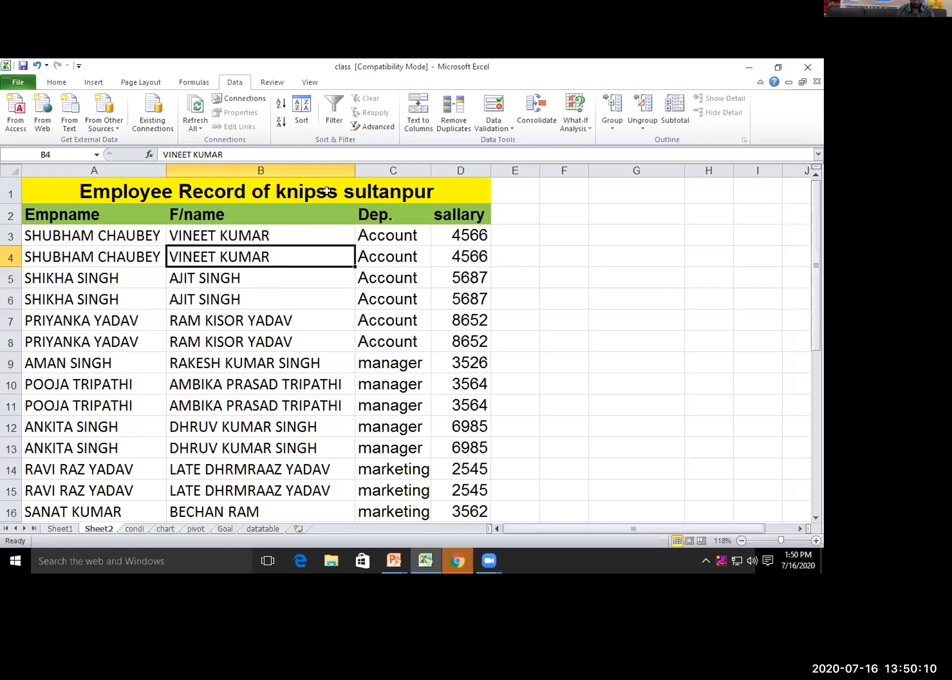
pyautogui.click(334, 118)
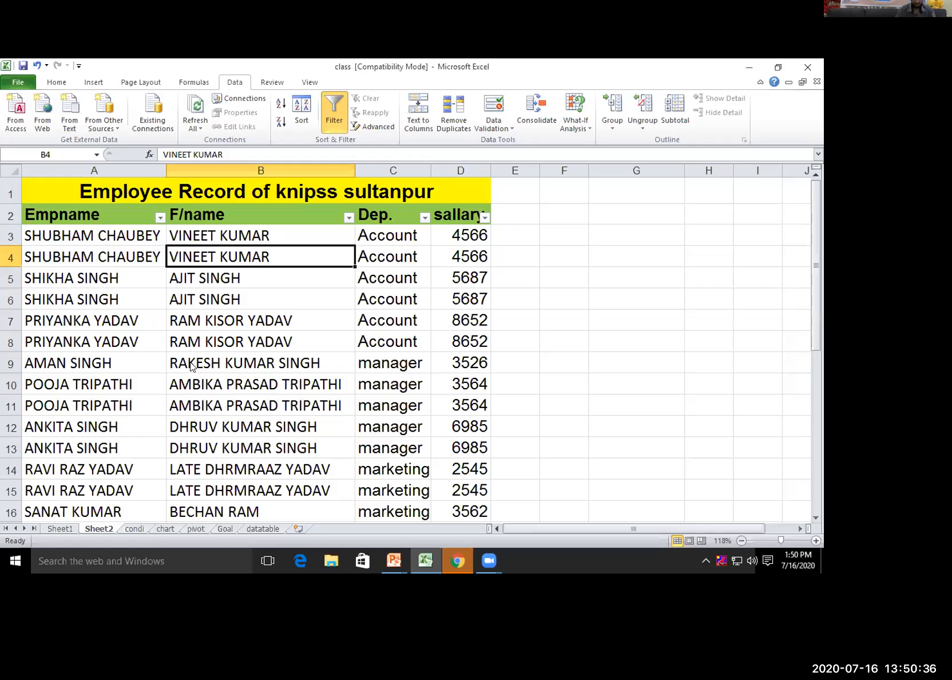
# Step: Filter the Empname column to show only the three employees named in rows 5, 21 and 24
pyautogui.click(160, 217)
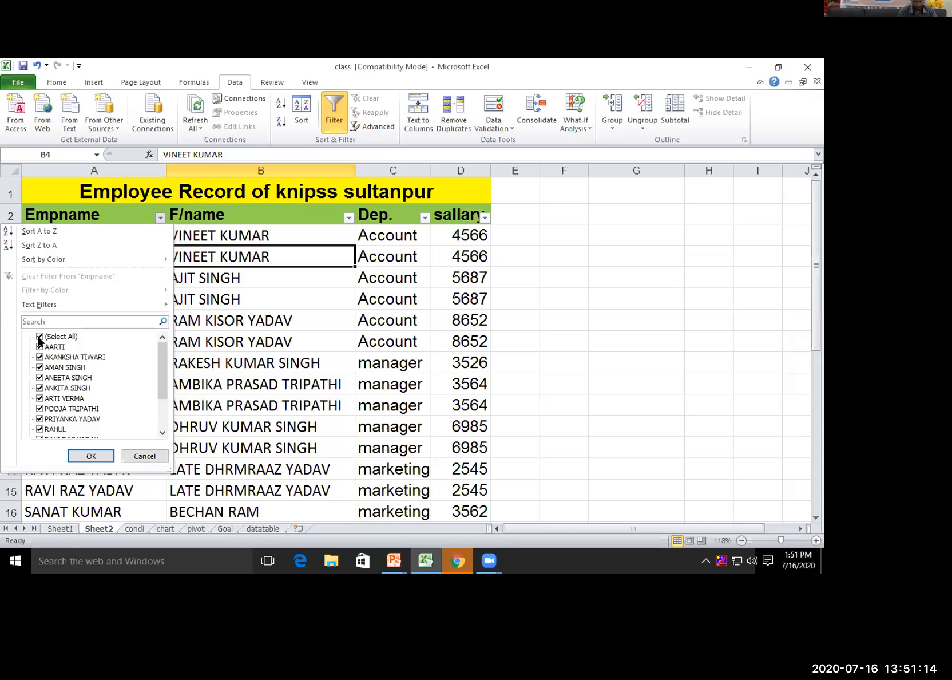
pyautogui.click(40, 337)
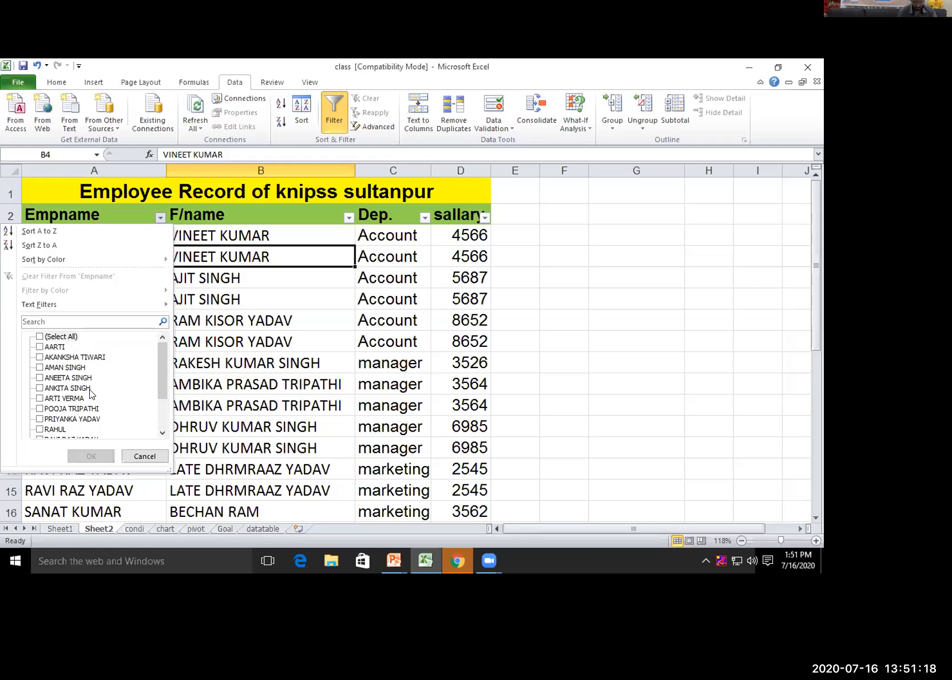
pyautogui.moveTo(161, 385); pyautogui.dragTo(161, 412)
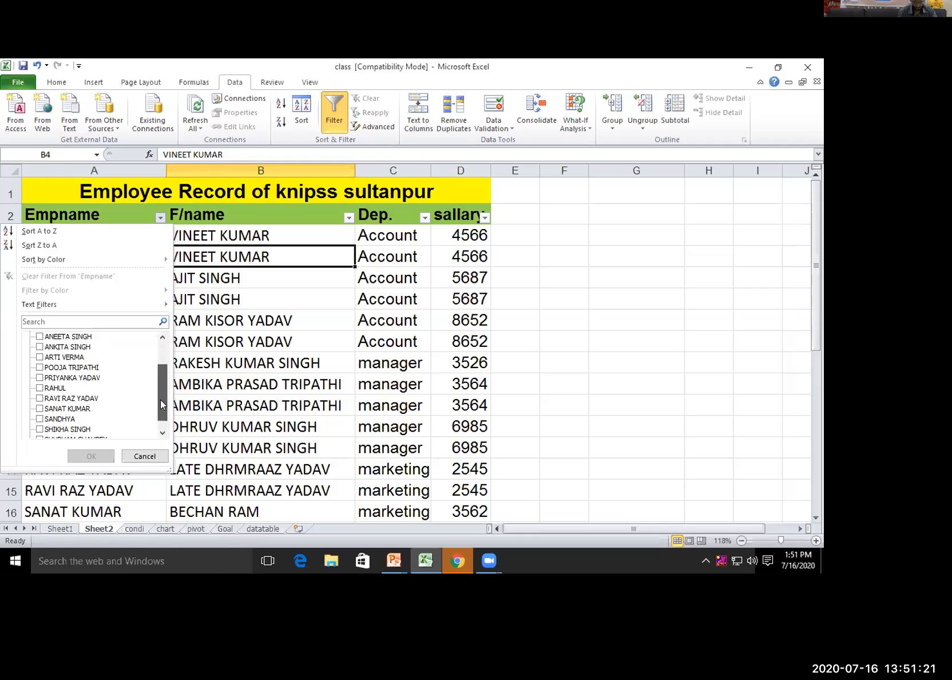
pyautogui.click(39, 388)
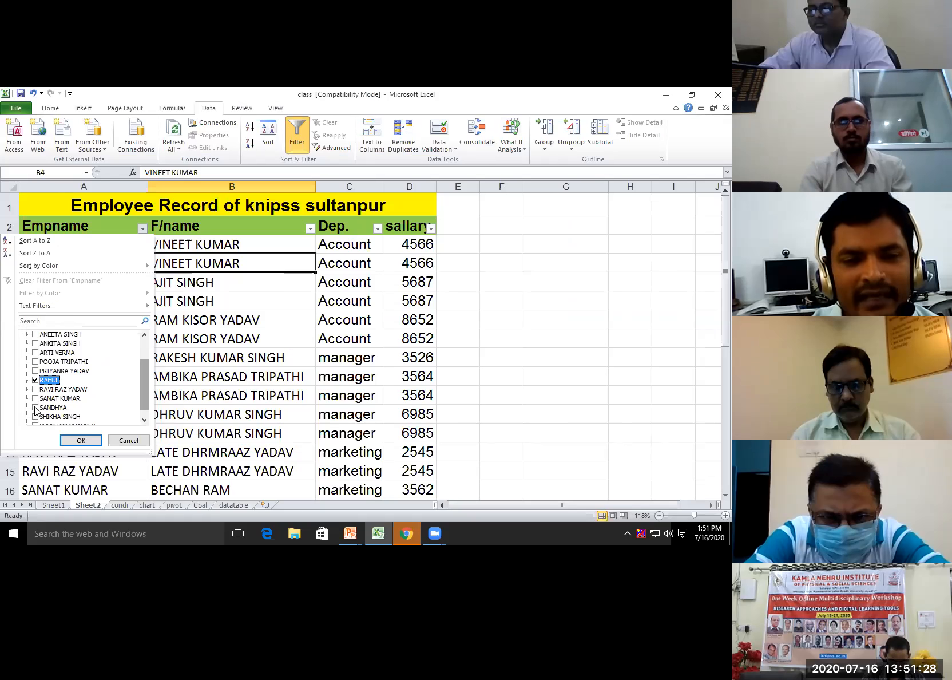
pyautogui.click(35, 417)
pyautogui.click(35, 407)
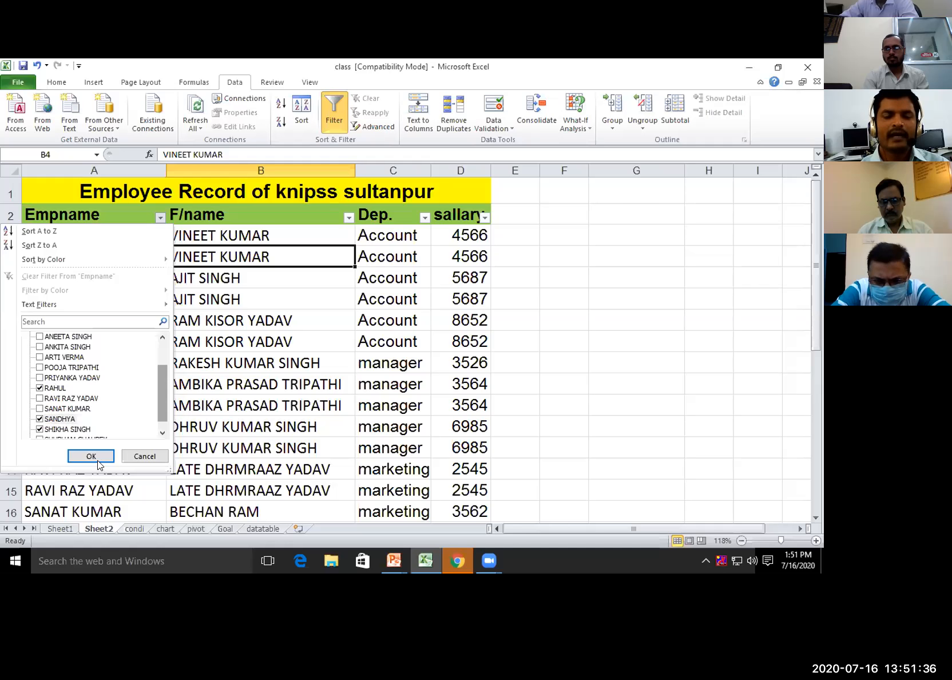
pyautogui.press('Return')
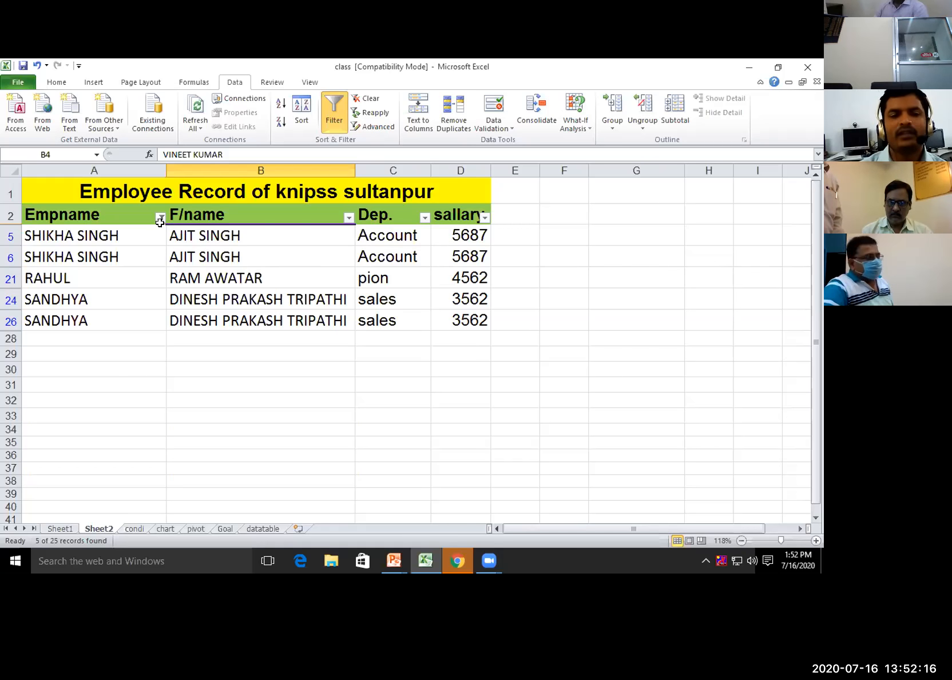
# Step: Reset the Empname filter to all names and look over the full employee list
pyautogui.moveTo(162, 222)
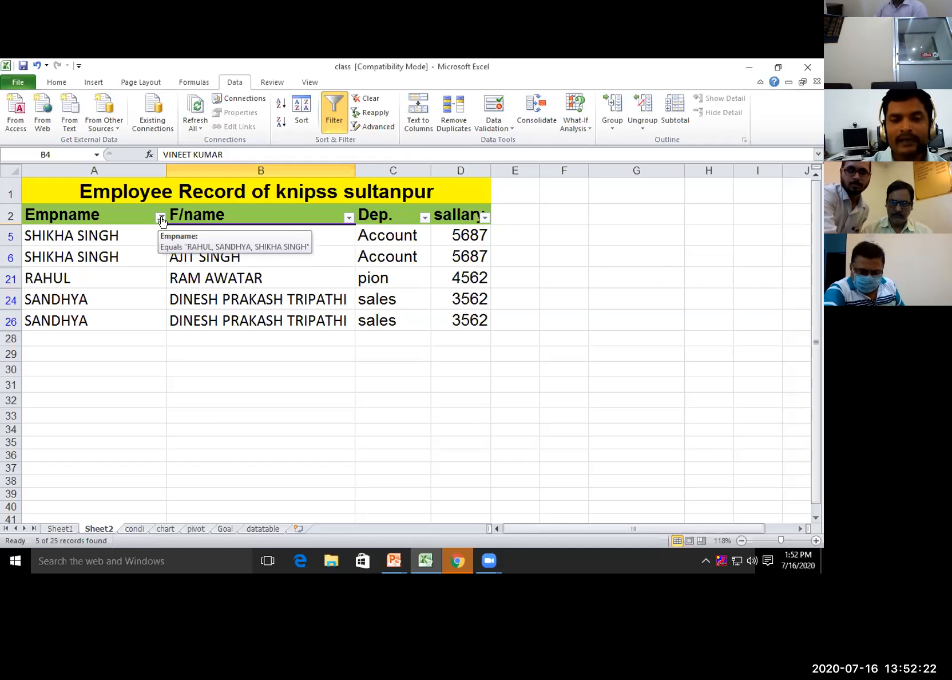
pyautogui.click(161, 218)
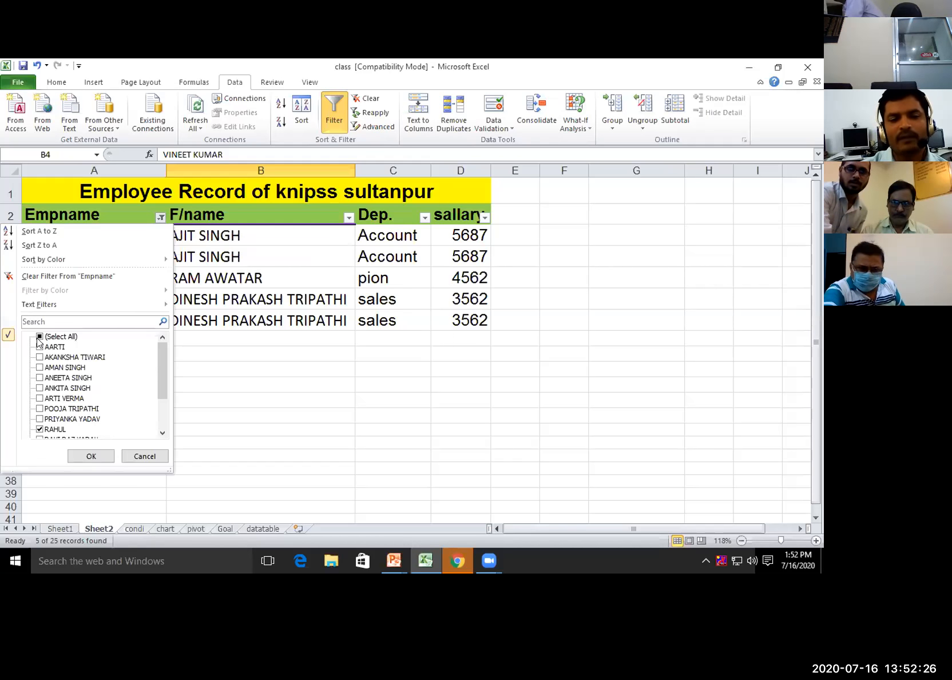
pyautogui.click(40, 336)
pyautogui.click(92, 456)
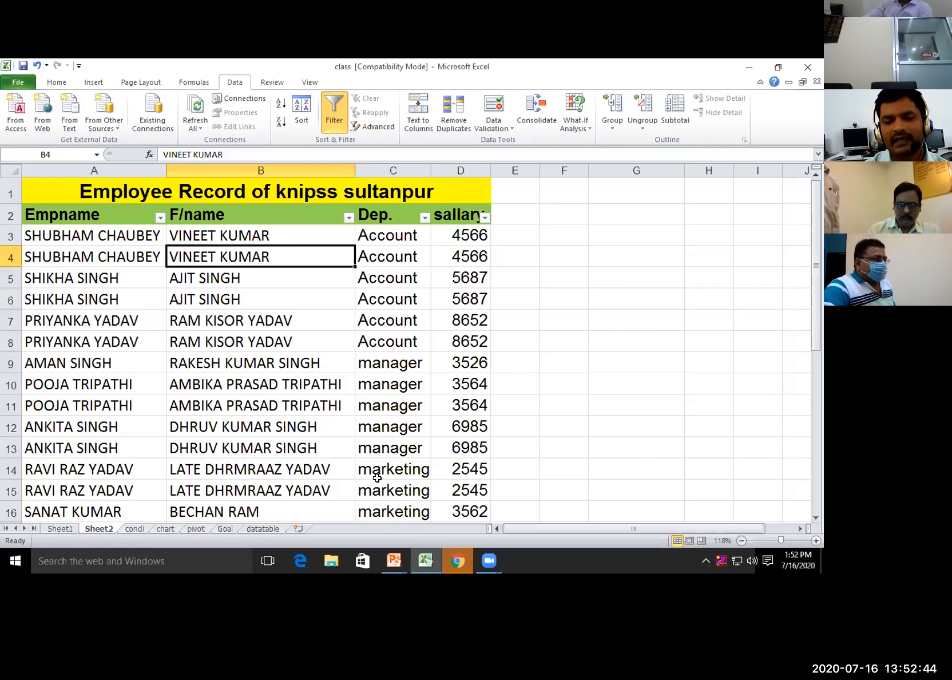
pyautogui.scroll(-2, 385, 466)
pyautogui.scroll(-1, 386, 466)
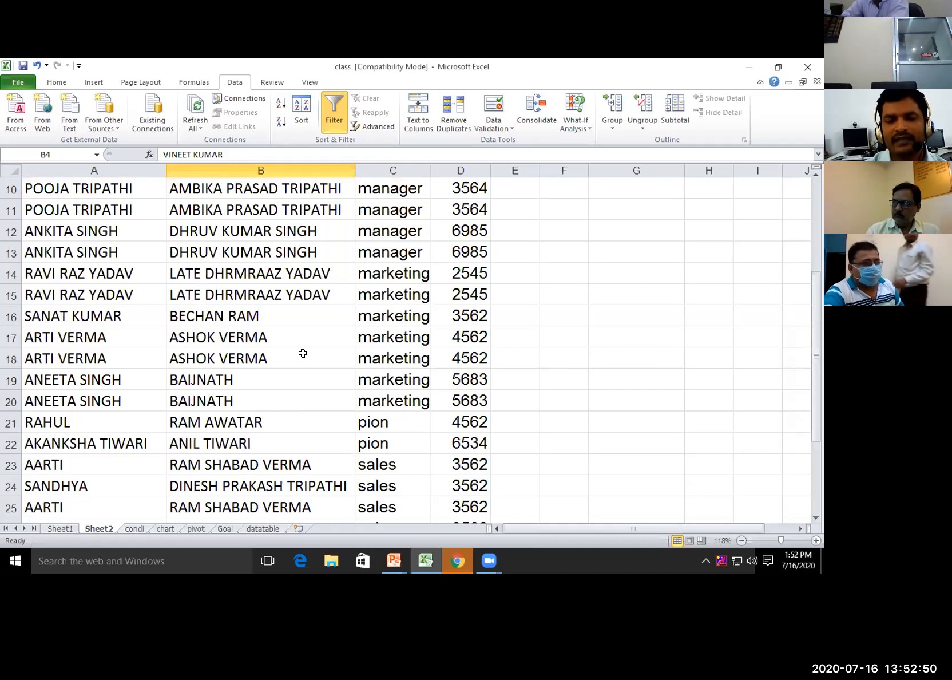
pyautogui.scroll(3, 327, 362)
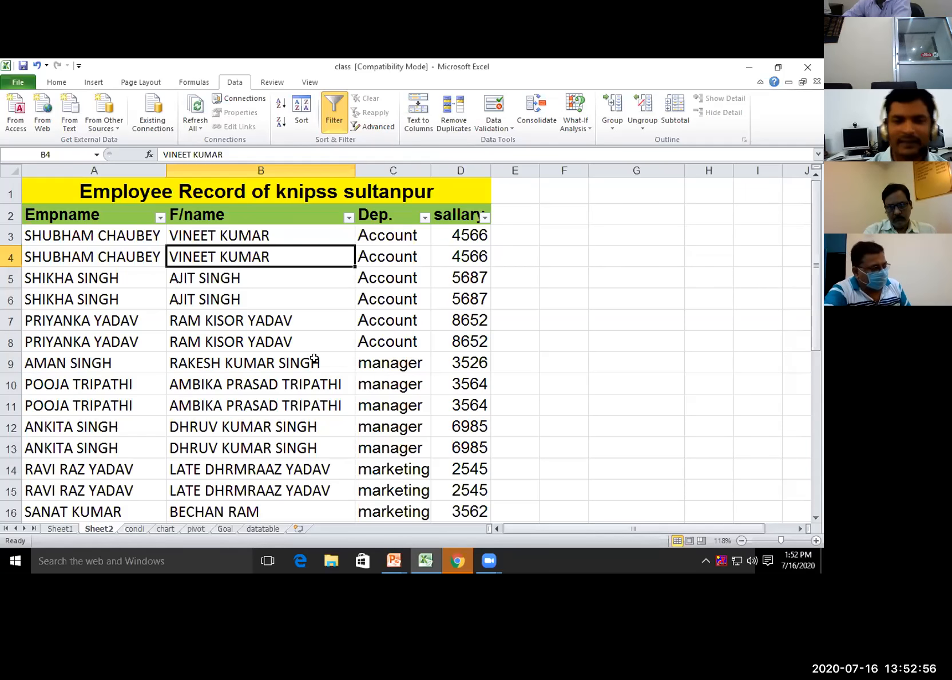
# Step: Filter the Dep. column to show only sales, and extend the filter to include Account as well
pyautogui.click(424, 218)
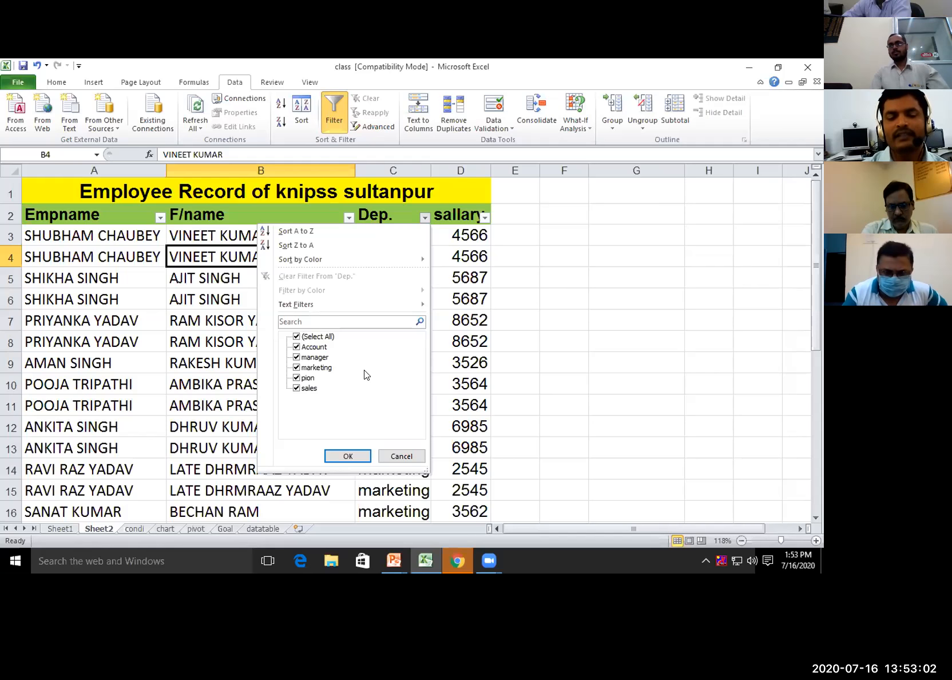
pyautogui.press('space')
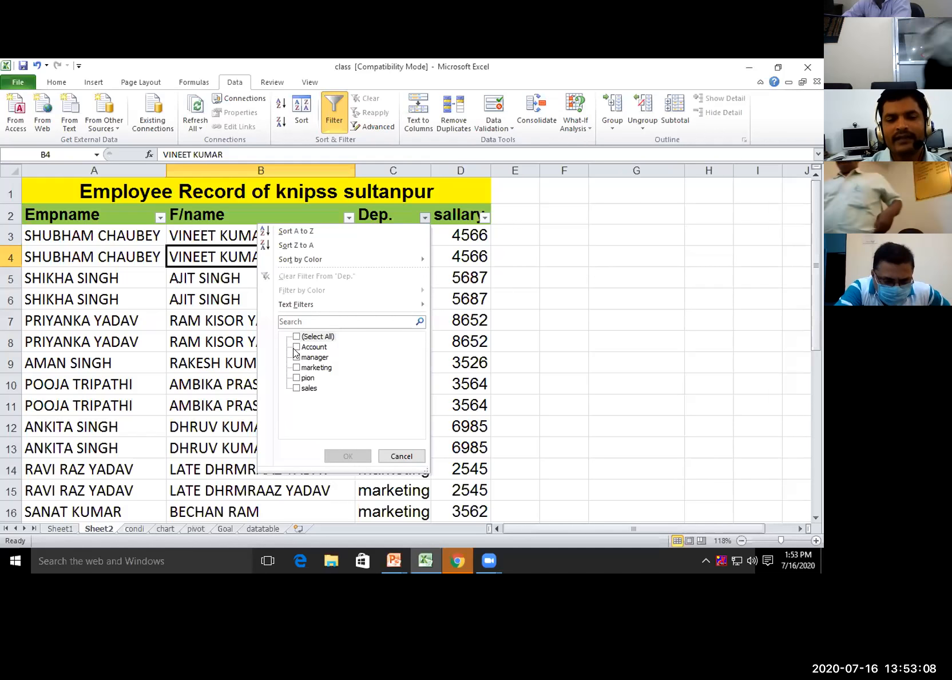
pyautogui.click(296, 388)
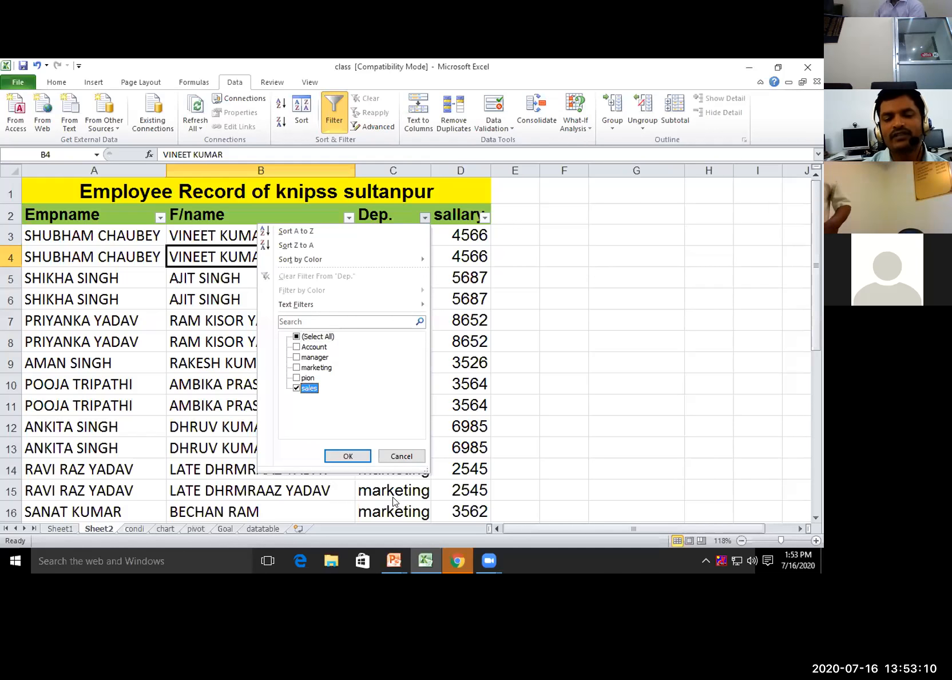
pyautogui.click(347, 456)
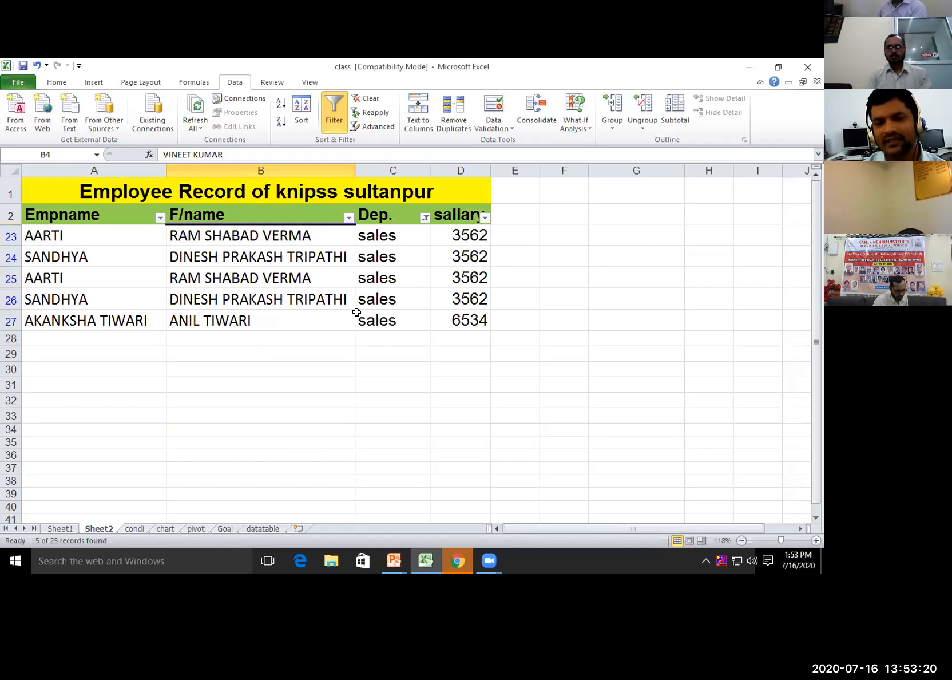
pyautogui.click(424, 218)
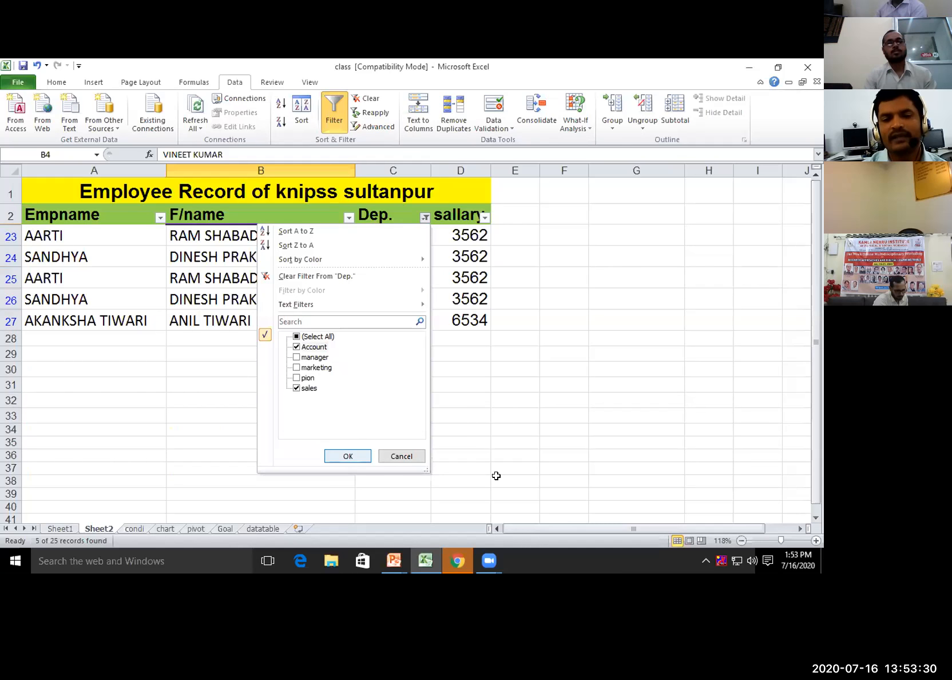
pyautogui.press('Return')
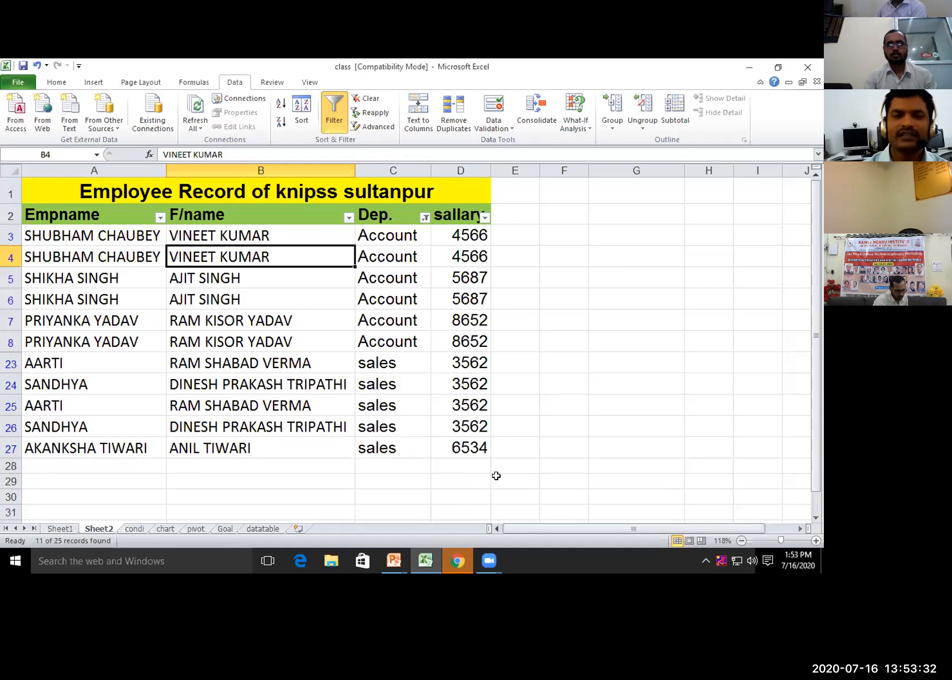
# Step: Reset the Dep. filter to all departments and look over the full employee list
pyautogui.click(426, 217)
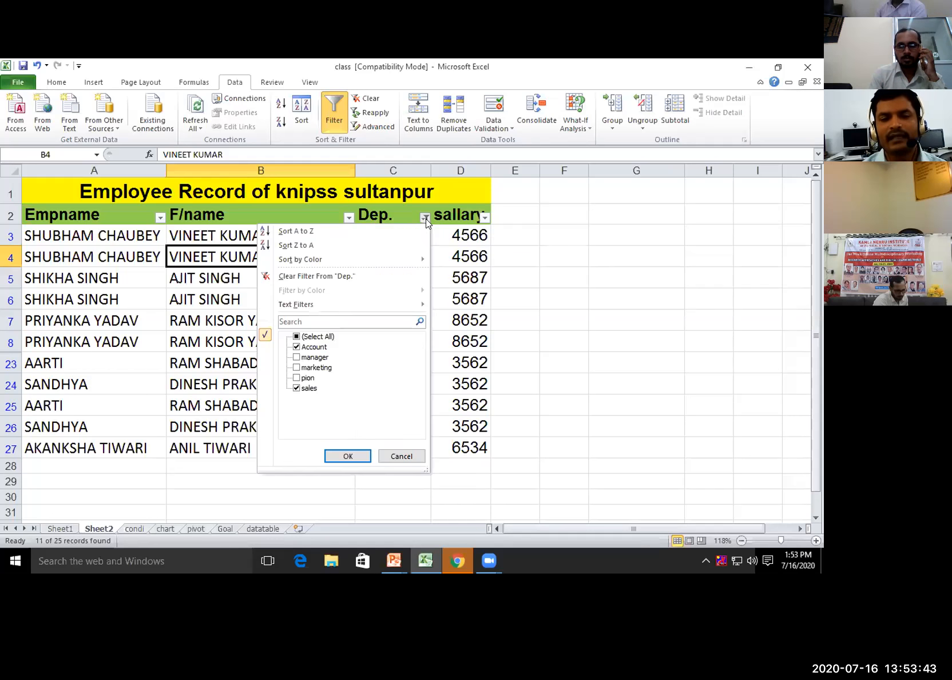
pyautogui.click(296, 337)
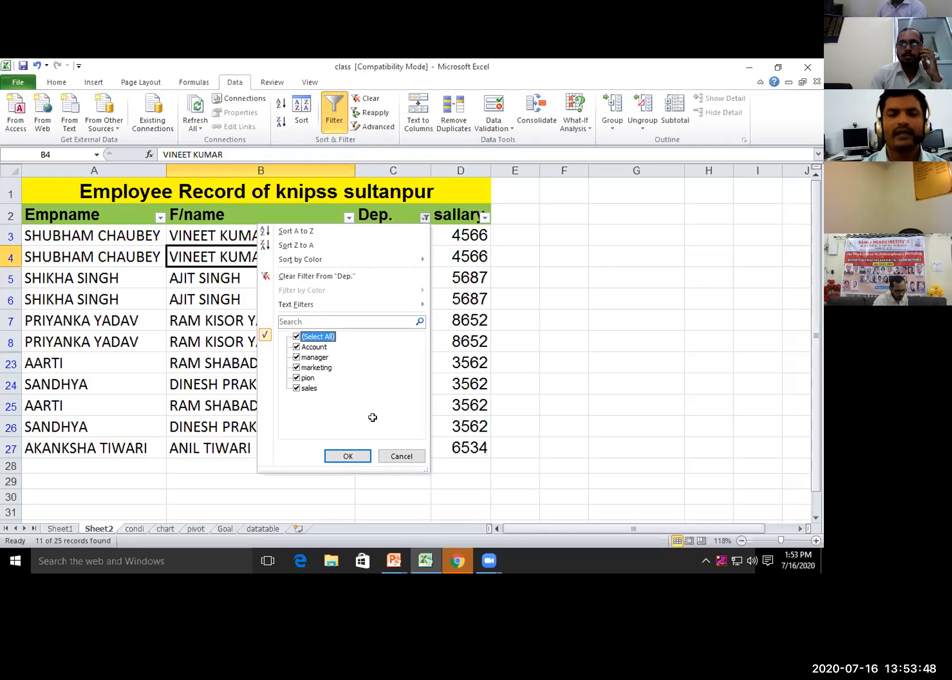
pyautogui.press('Return')
pyautogui.scroll(-5, 388, 352)
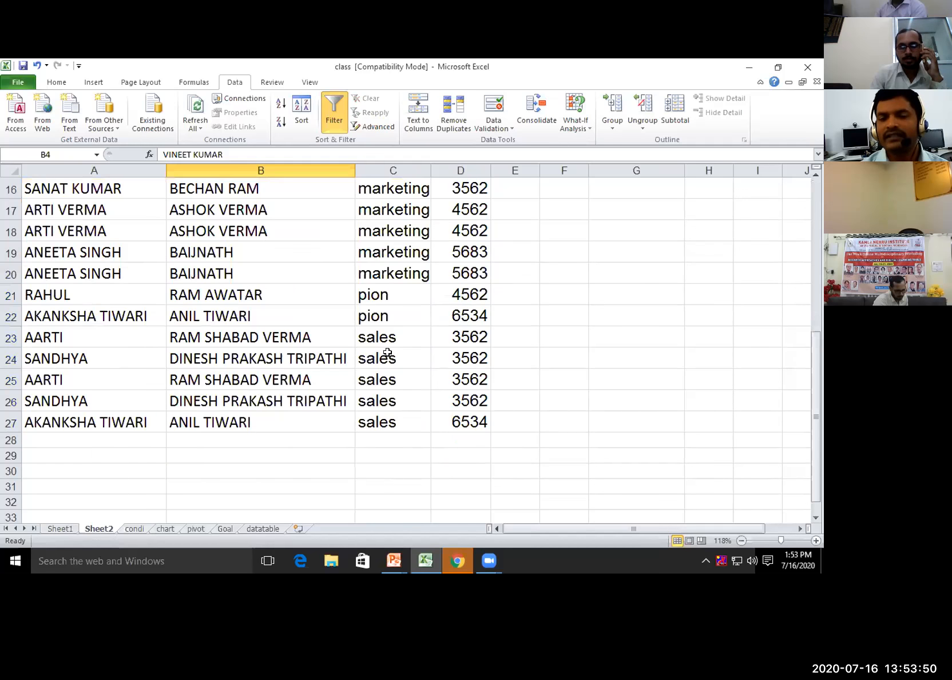
pyautogui.scroll(5, 387, 351)
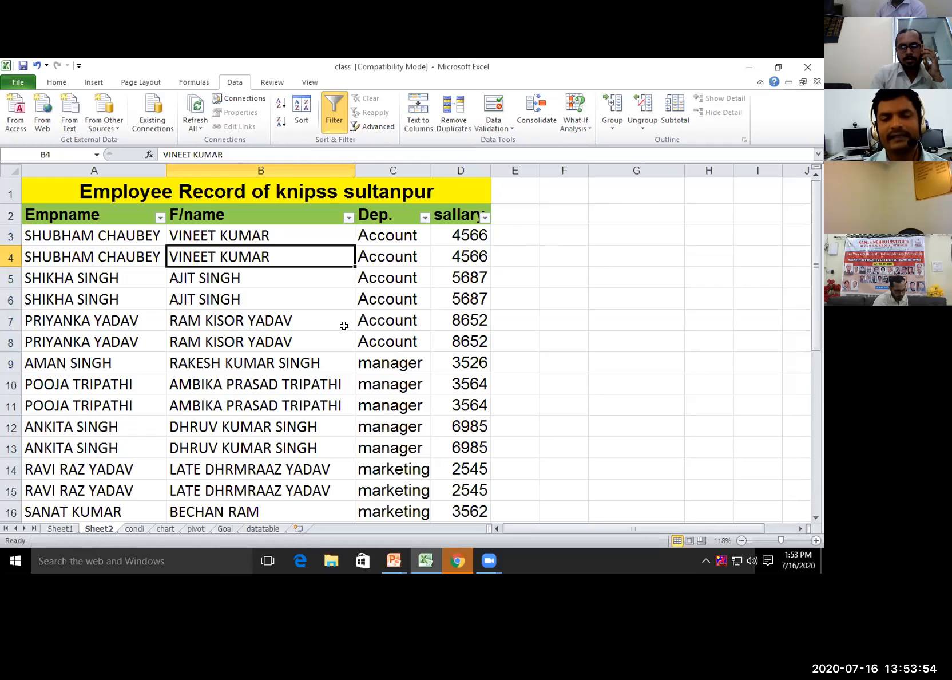
pyautogui.scroll(-3, 344, 326)
pyautogui.scroll(2, 347, 334)
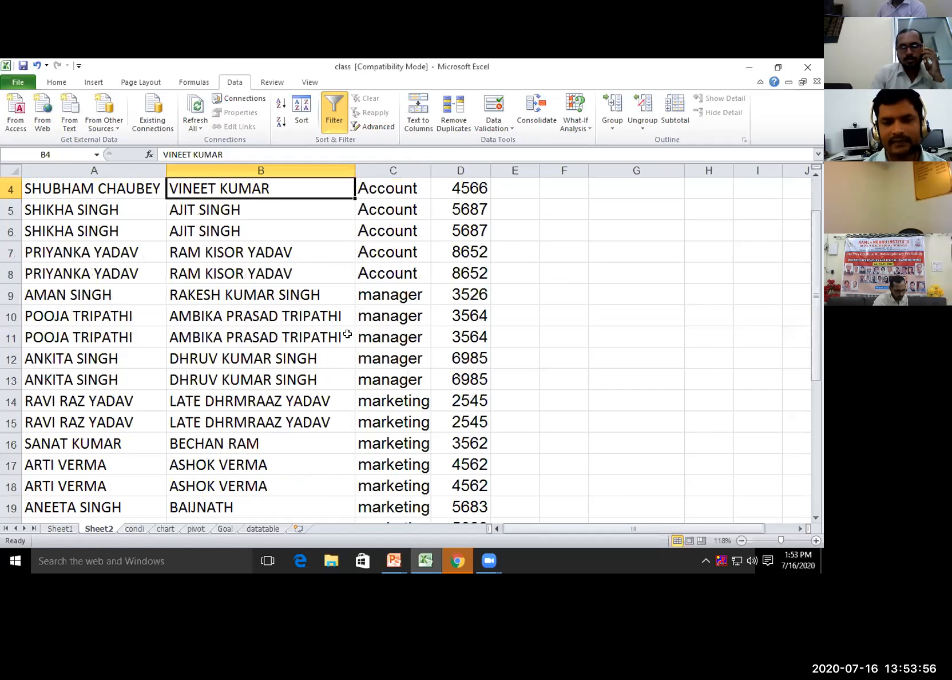
pyautogui.scroll(1, 489, 221)
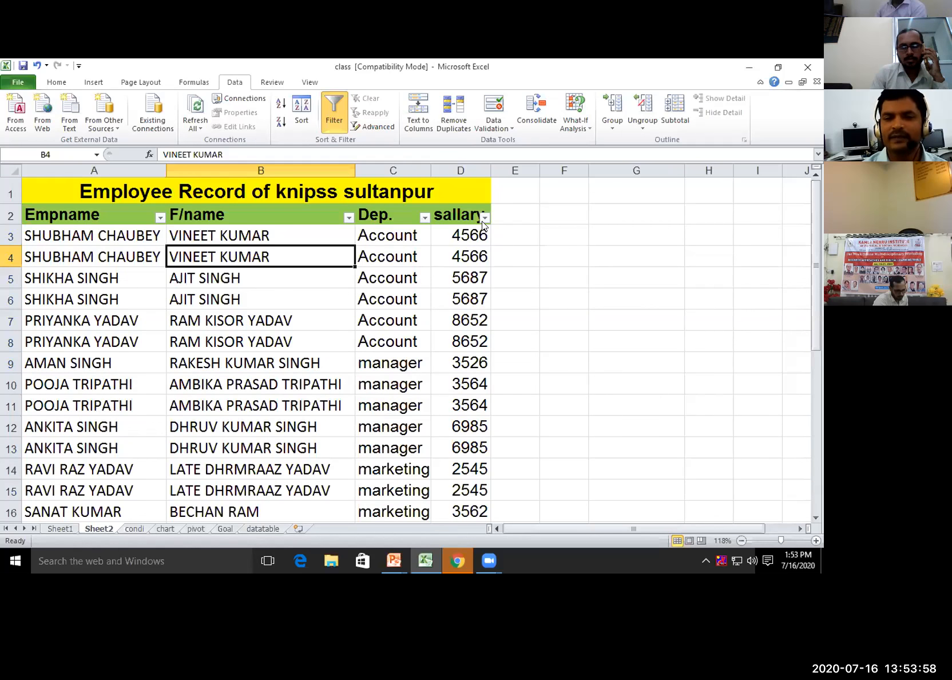
# Step: Filter the sallary column to show only the records with salaries 3564 and 4566
pyautogui.click(484, 218)
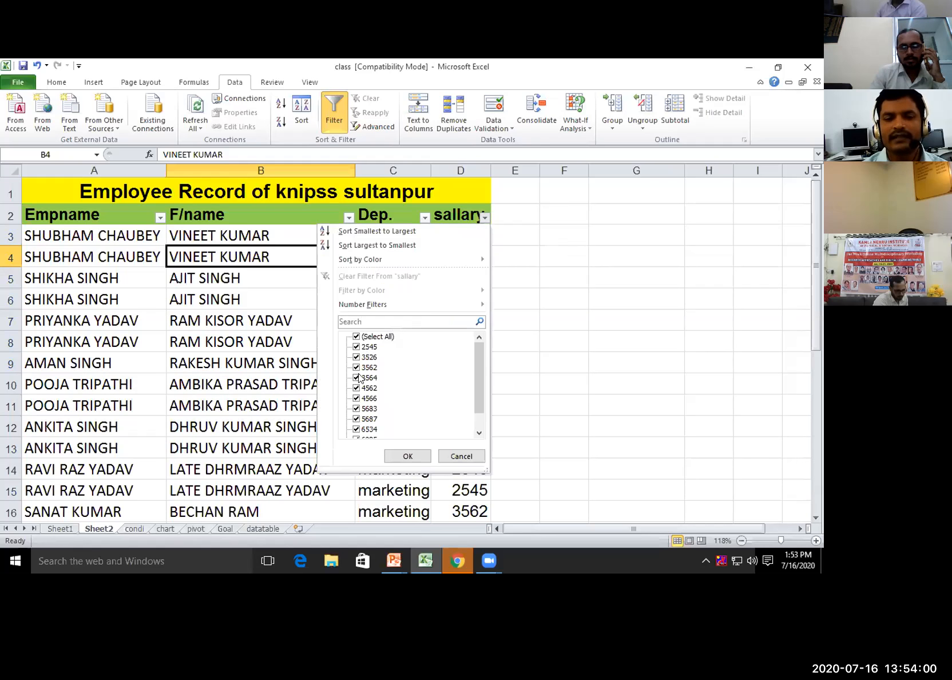
pyautogui.click(357, 336)
pyautogui.click(358, 377)
pyautogui.click(366, 398)
pyautogui.click(406, 456)
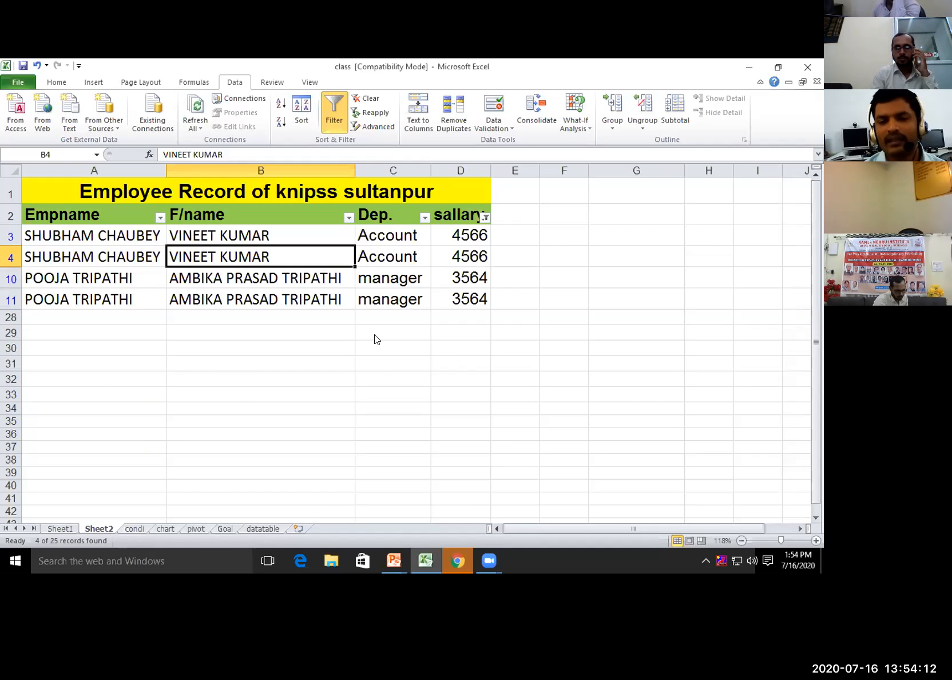
# Step: Filter the sallary column to show every salary except 3562, 4562 and 6534, and look over the filtered records
pyautogui.click(485, 218)
pyautogui.click(358, 336)
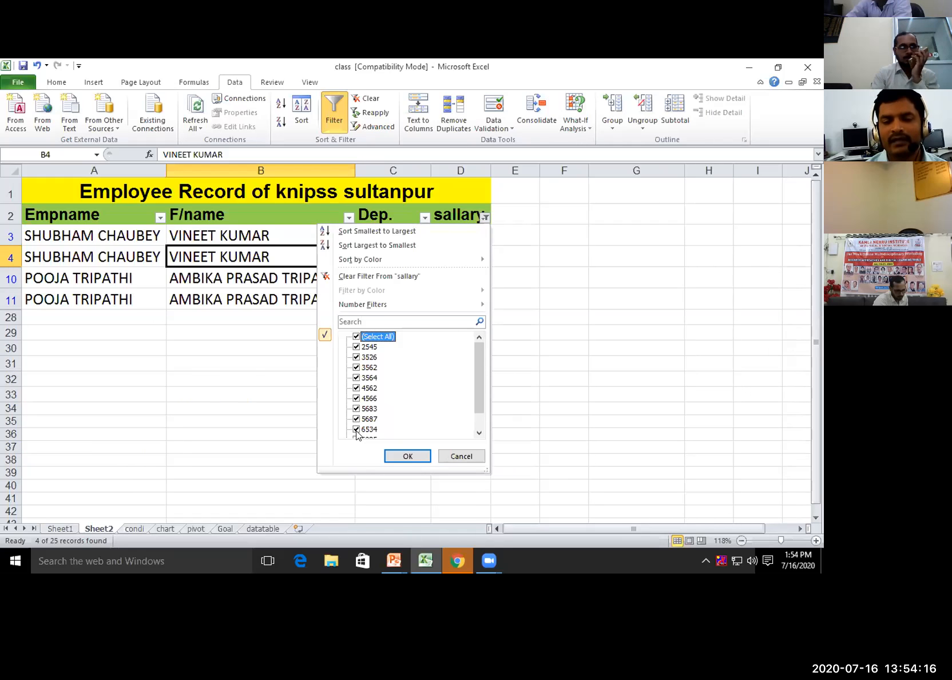
pyautogui.click(356, 429)
pyautogui.click(356, 388)
pyautogui.click(356, 367)
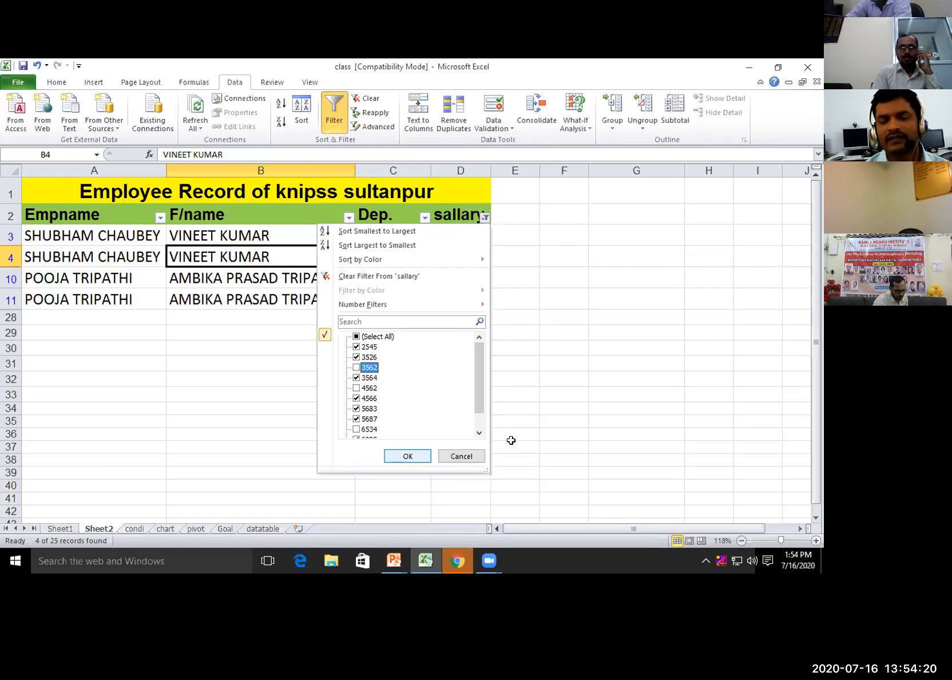
pyautogui.press('Return')
pyautogui.scroll(-6, 493, 437)
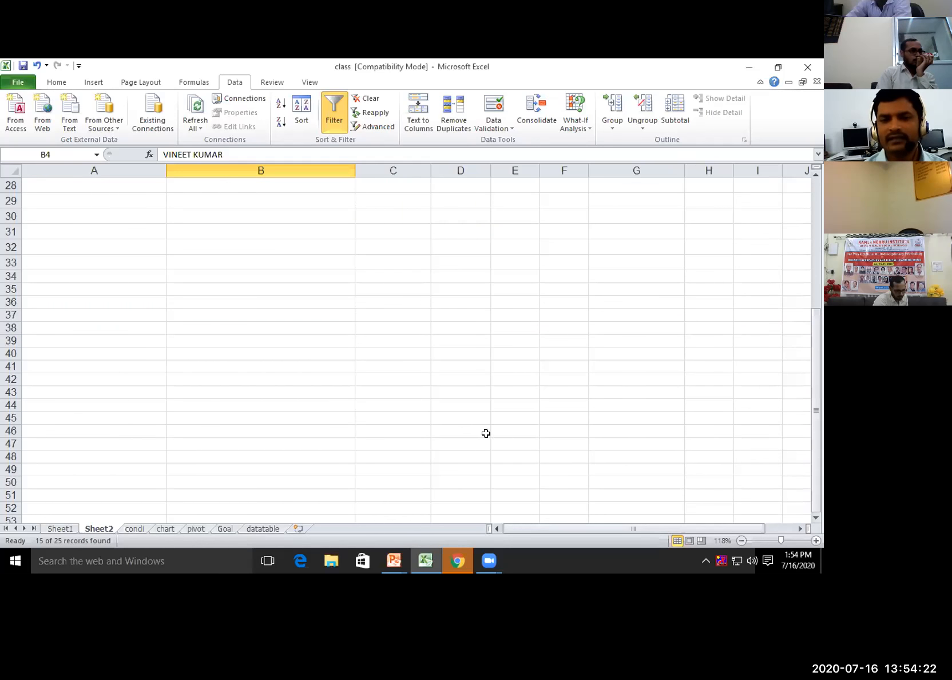
pyautogui.scroll(6, 475, 258)
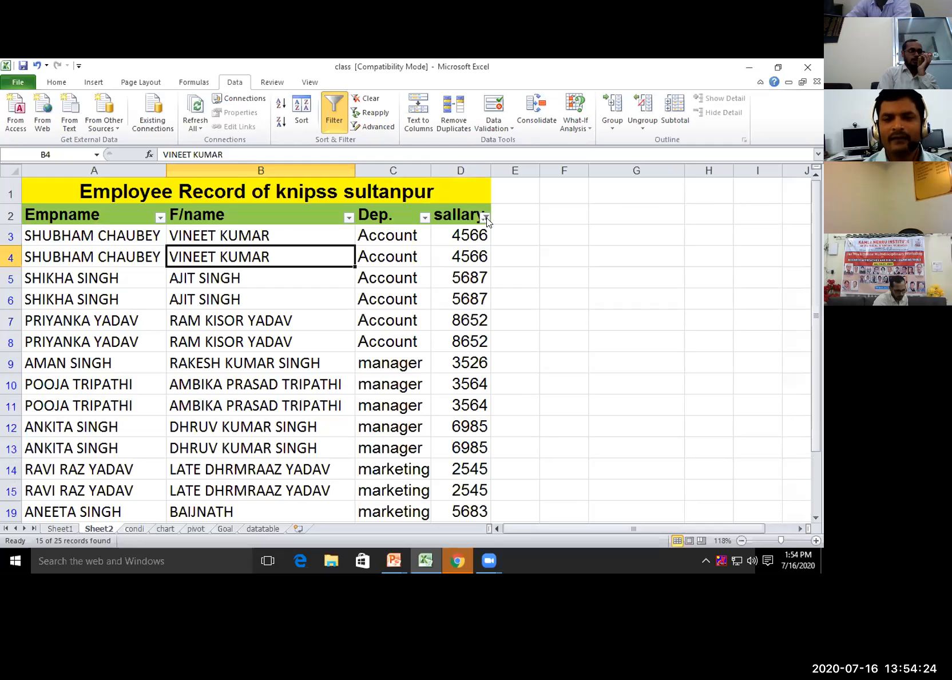
# Step: Reset the sallary filter to all salaries and turn off filtering for the employee table
pyautogui.click(484, 218)
pyautogui.click(404, 456)
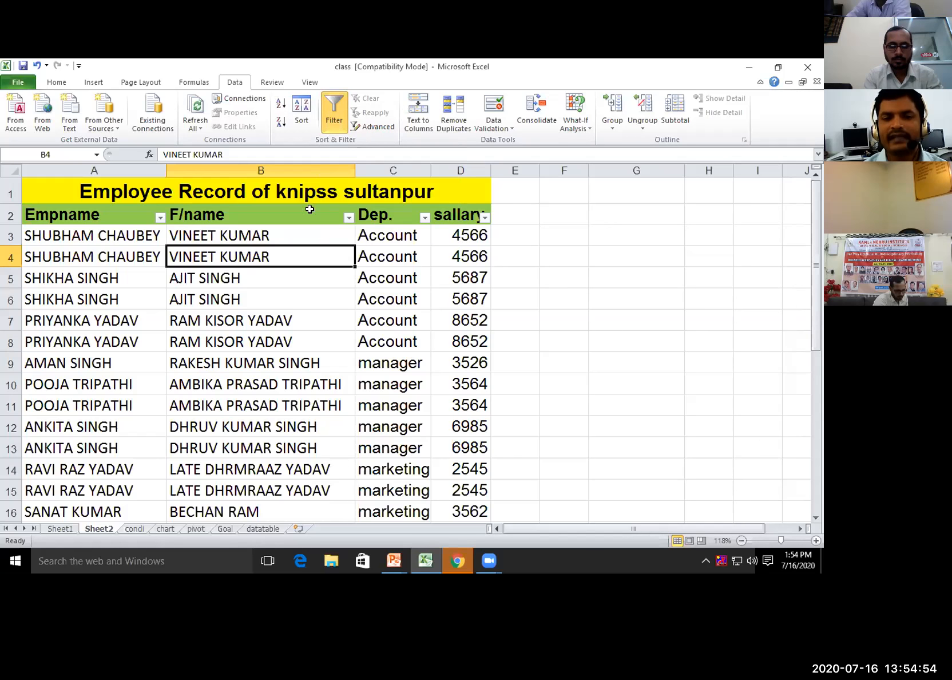
pyautogui.click(332, 121)
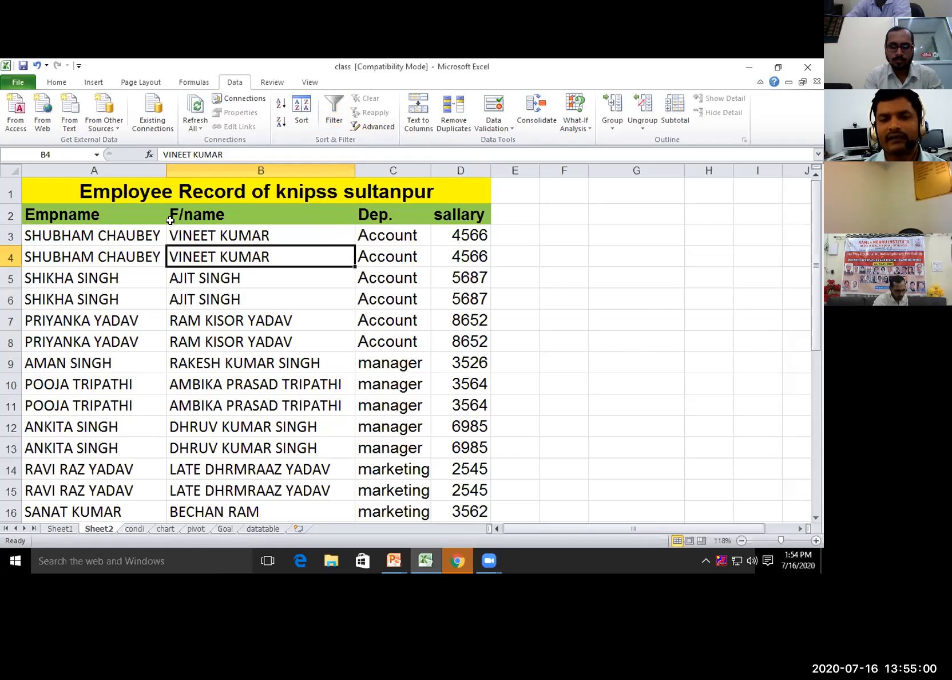
# Step: Look through the unfiltered employee records from the header row to the last record
pyautogui.scroll(-6, 401, 218)
pyautogui.scroll(6, 377, 195)
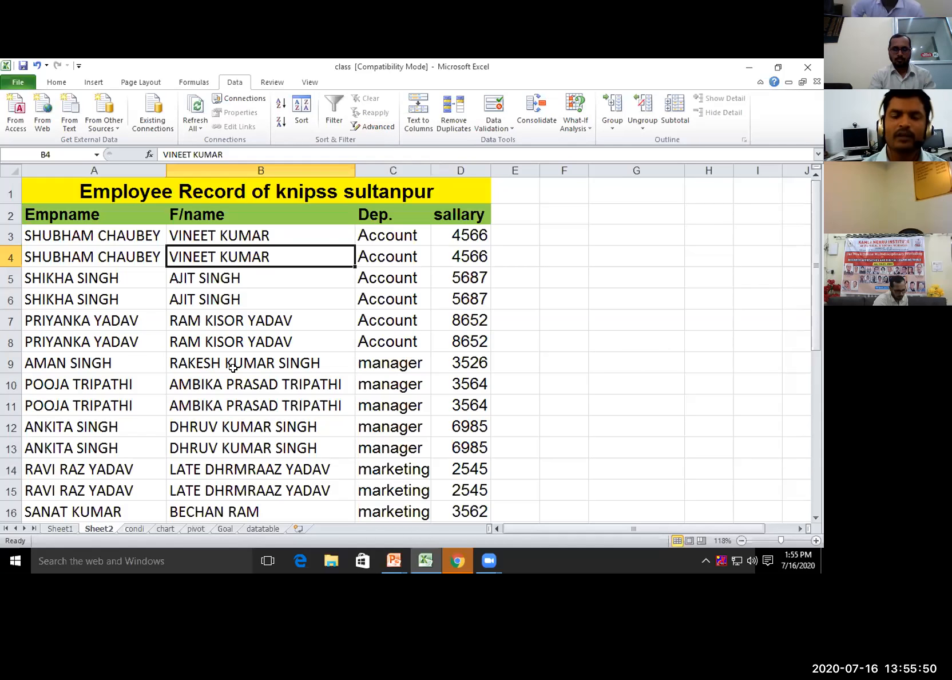
pyautogui.scroll(-2, 269, 352)
pyautogui.scroll(1, 288, 345)
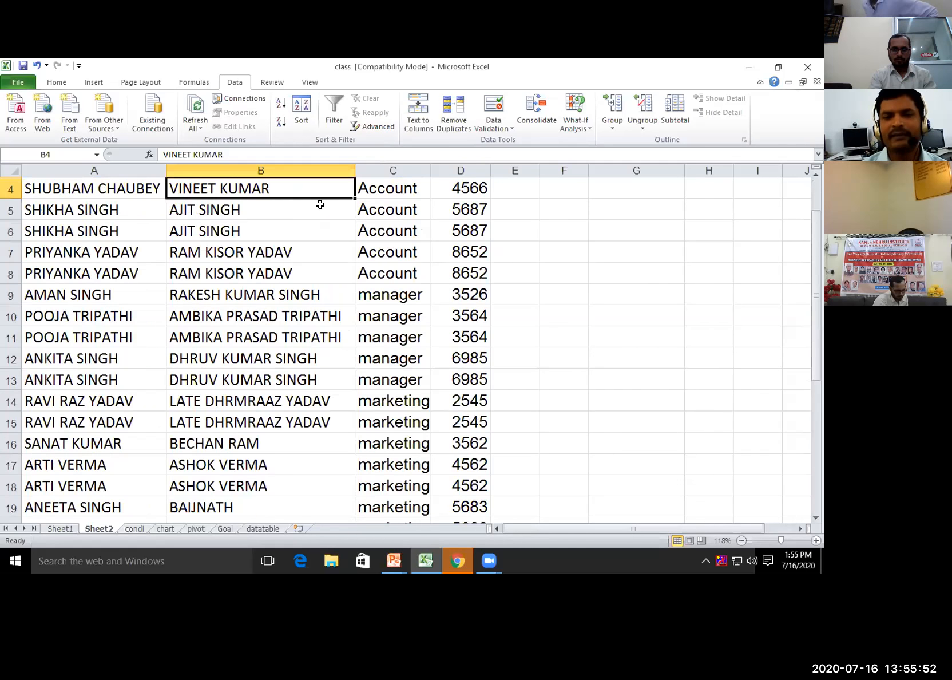
pyautogui.click(367, 127)
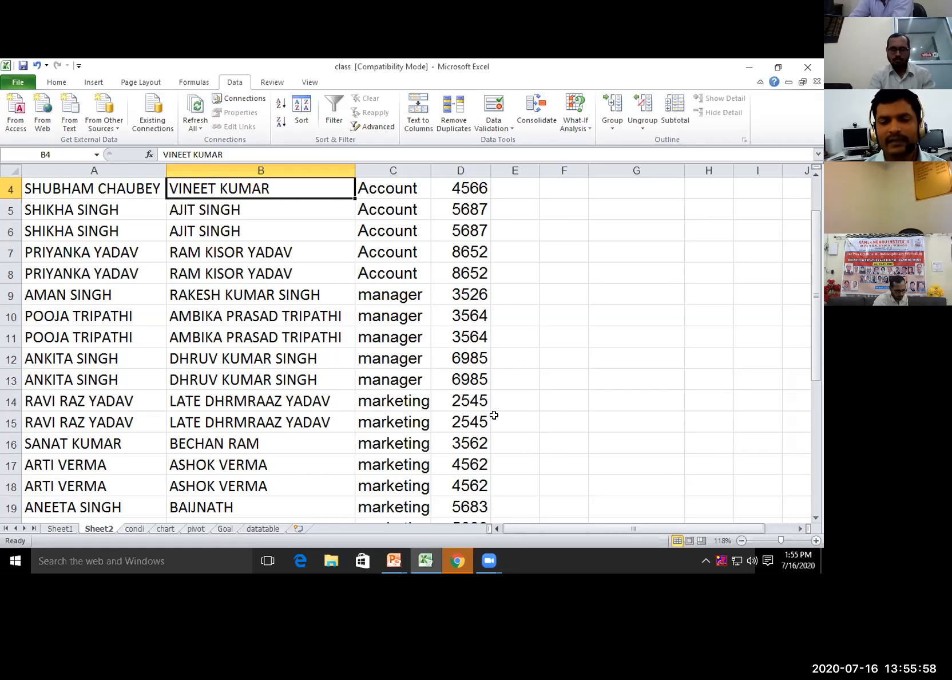
pyautogui.scroll(-6, 485, 408)
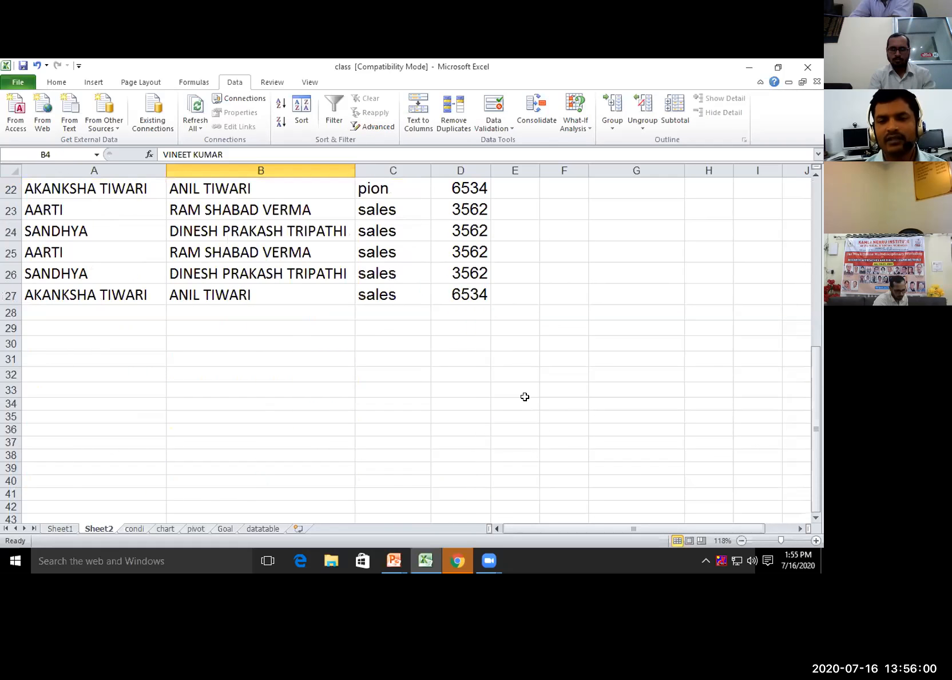
pyautogui.scroll(3, 525, 396)
pyautogui.scroll(3, 545, 249)
pyautogui.click(550, 252)
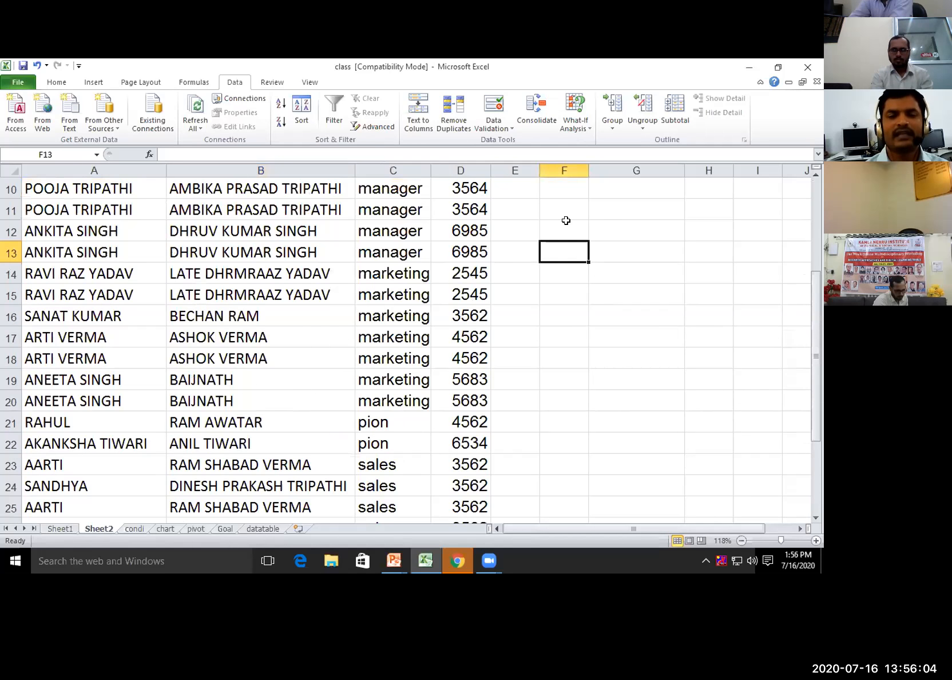
pyautogui.scroll(3, 409, 294)
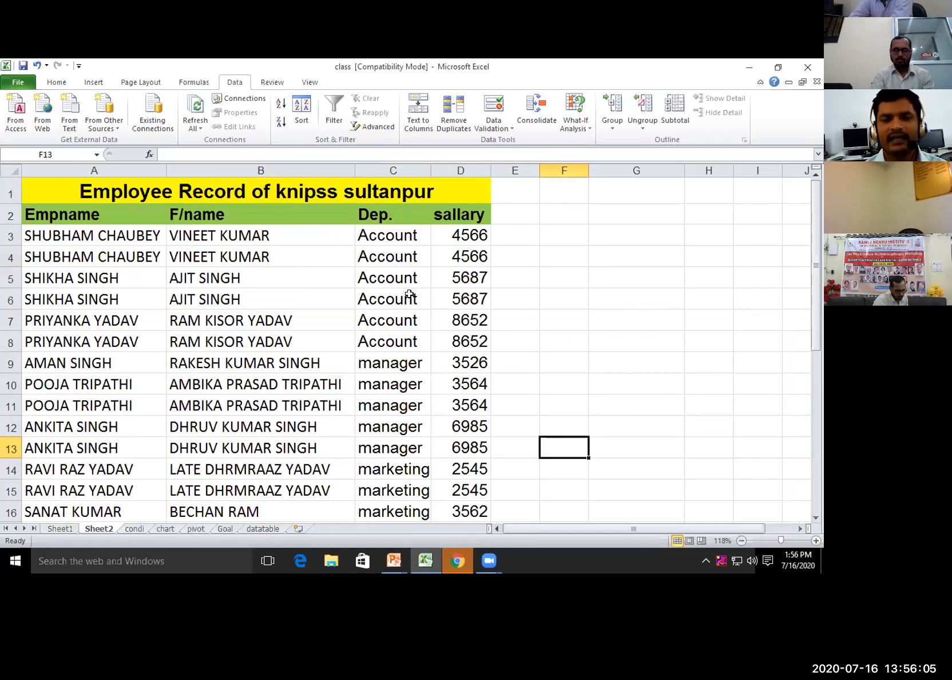
# Step: Create a filter criterion beside the employee table with the heading sallary in F3 and >6000 in F4
pyautogui.click(550, 242)
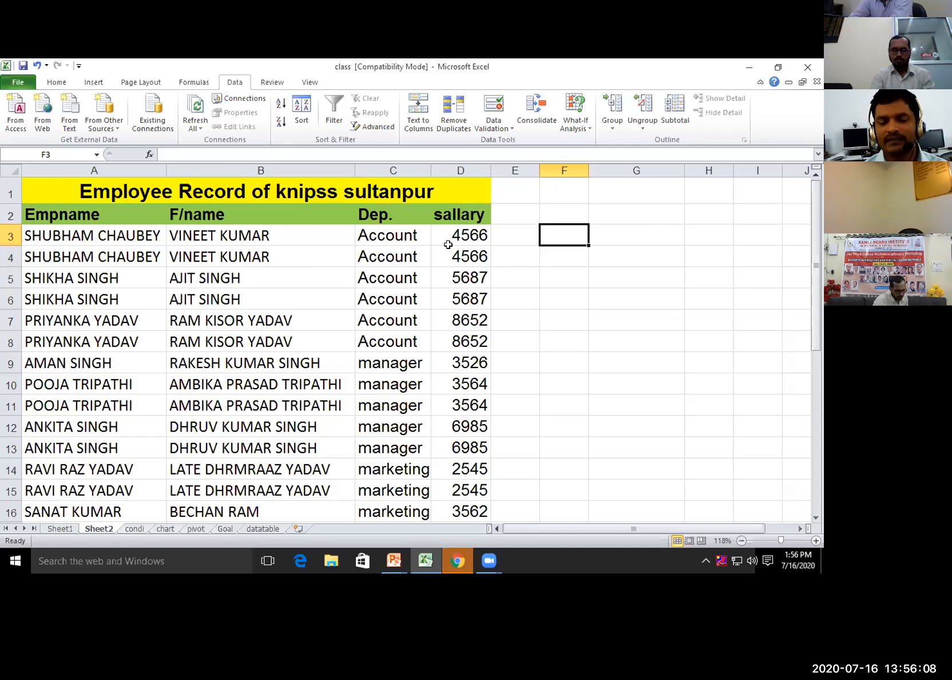
pyautogui.scroll(-1, 426, 303)
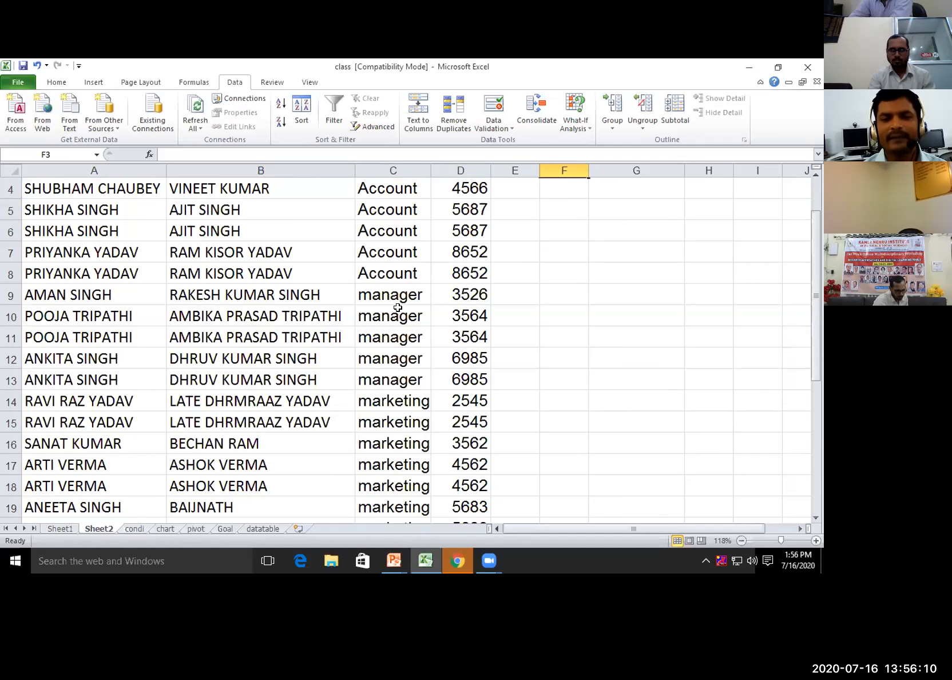
pyautogui.scroll(1, 429, 353)
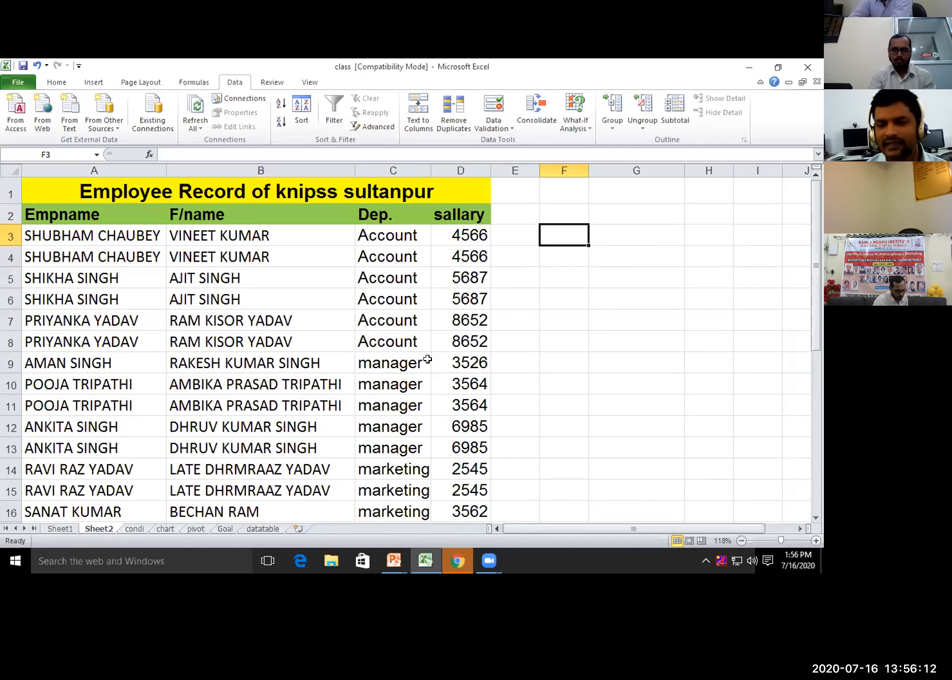
pyautogui.scroll(-2, 428, 361)
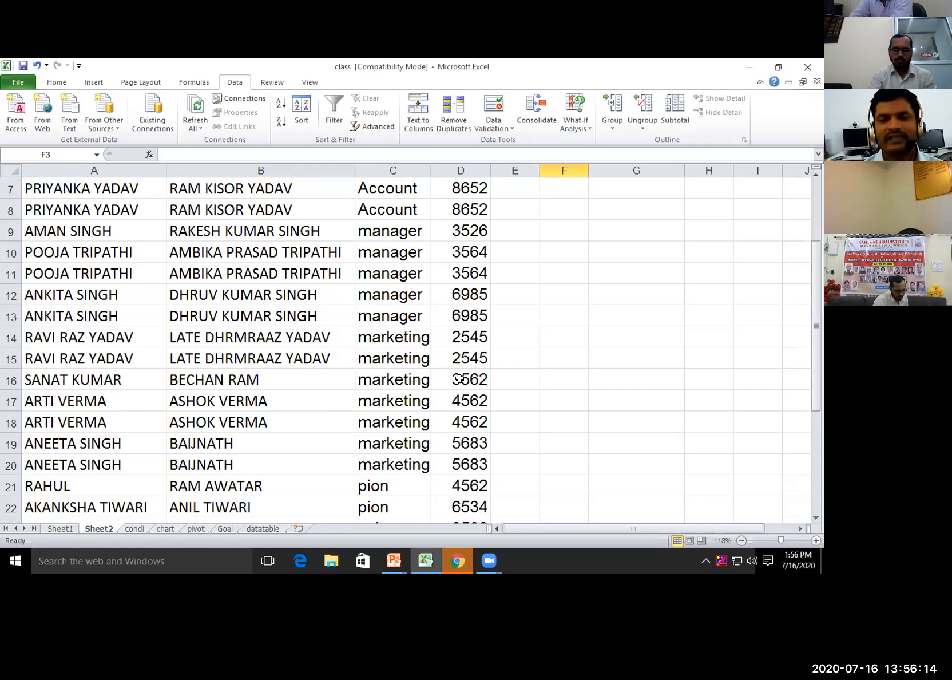
pyautogui.scroll(2, 455, 373)
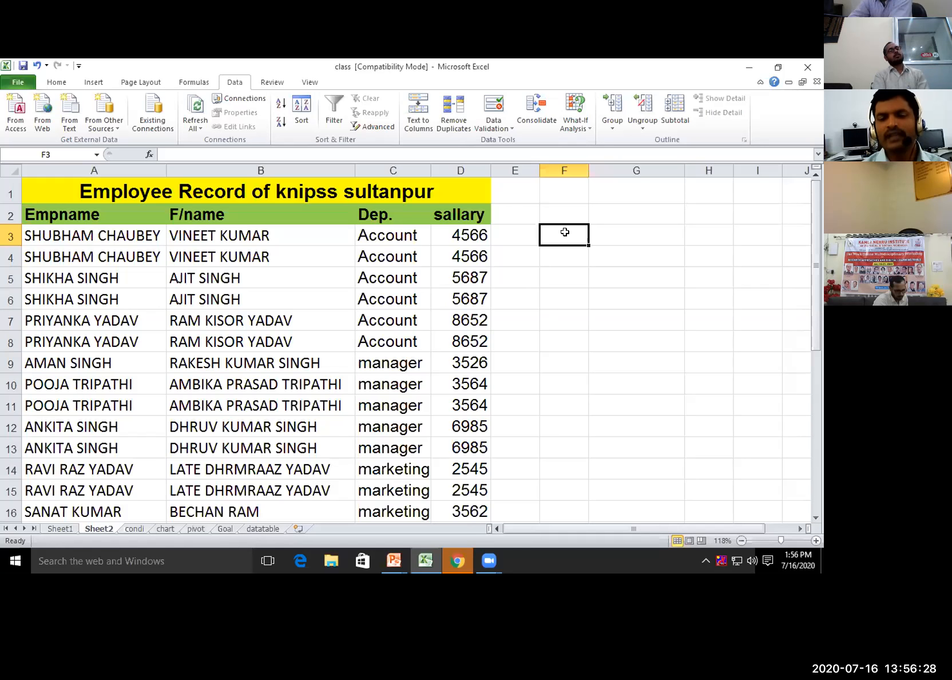
pyautogui.write('sal')
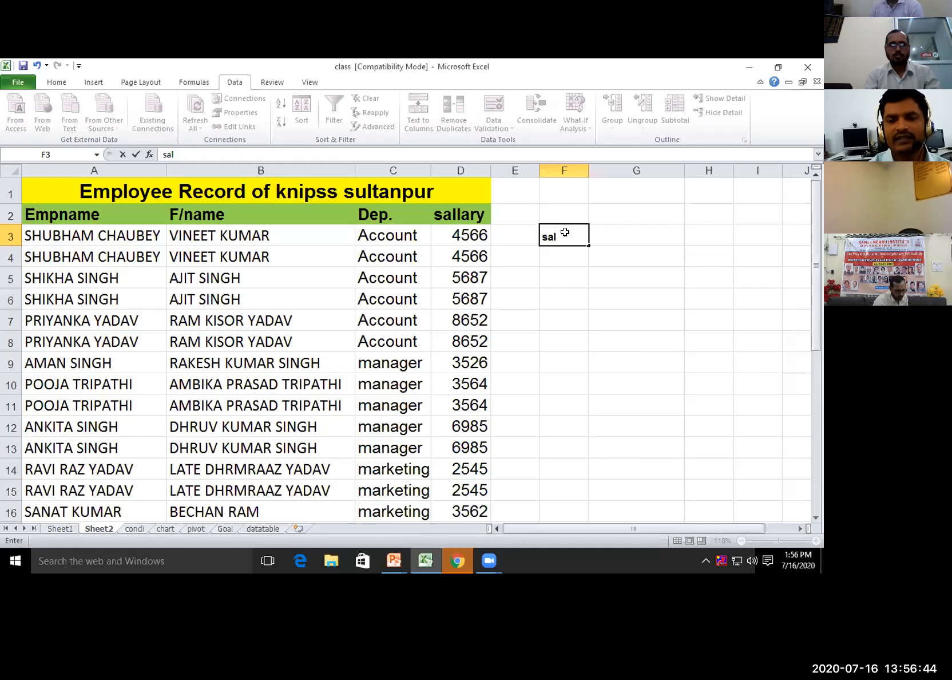
pyautogui.write('ary')
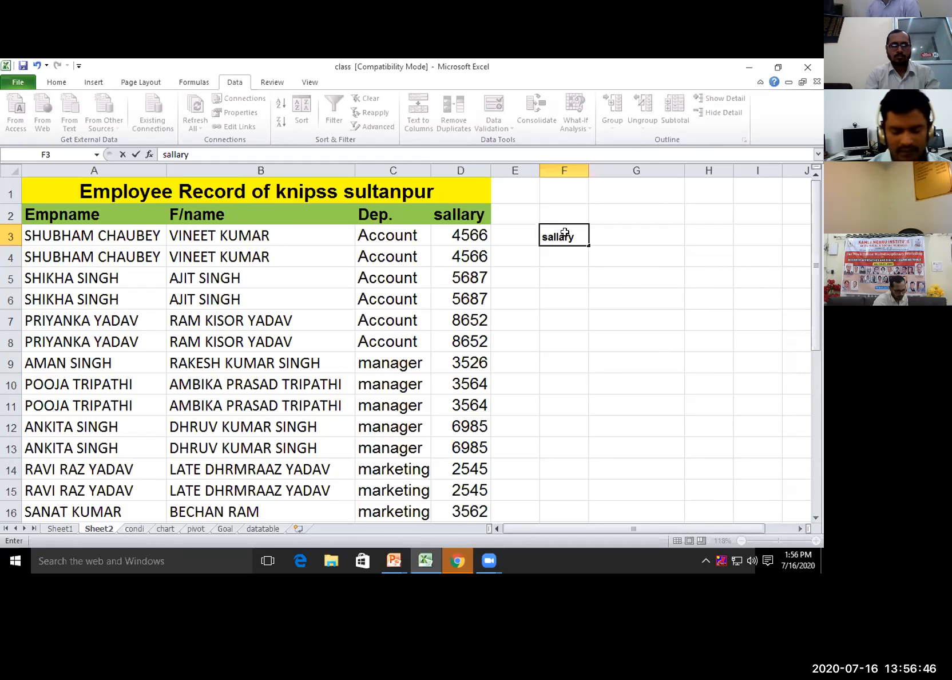
pyautogui.press('Return')
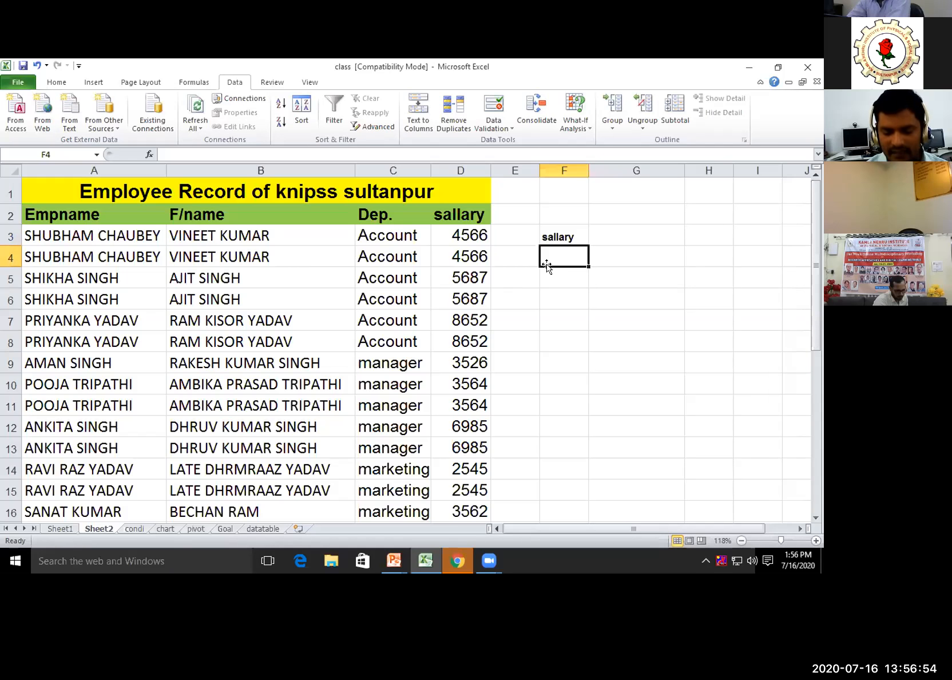
pyautogui.write('>')
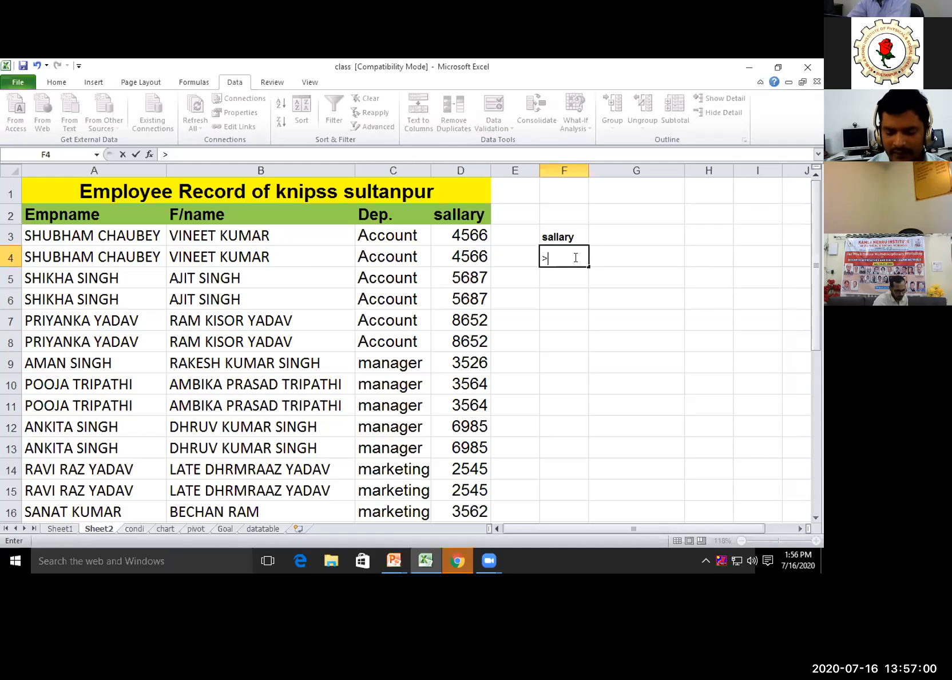
pyautogui.write('600')
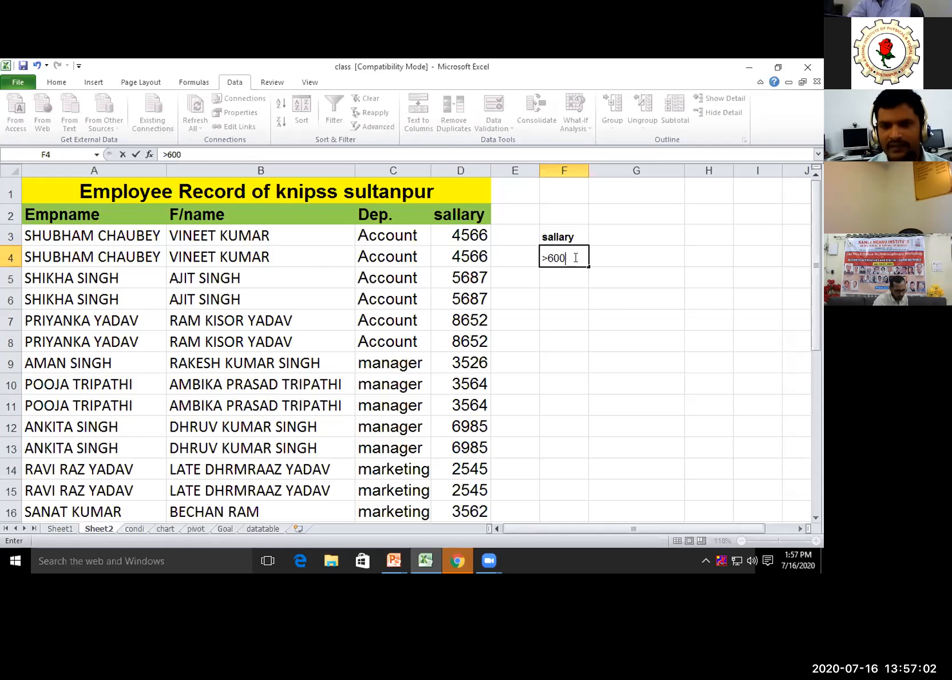
pyautogui.write('0')
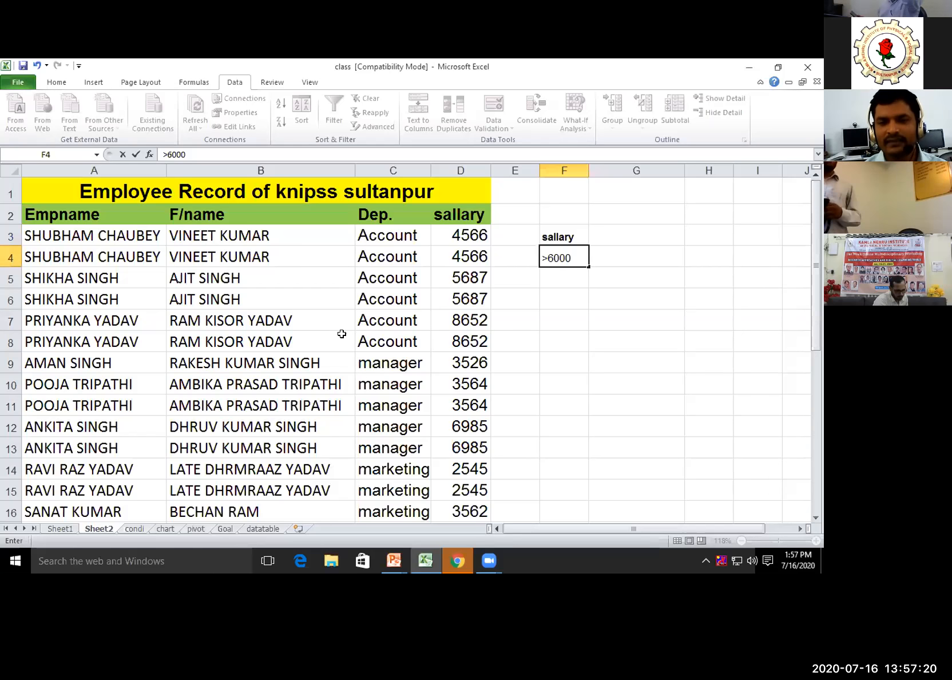
pyautogui.click(530, 235)
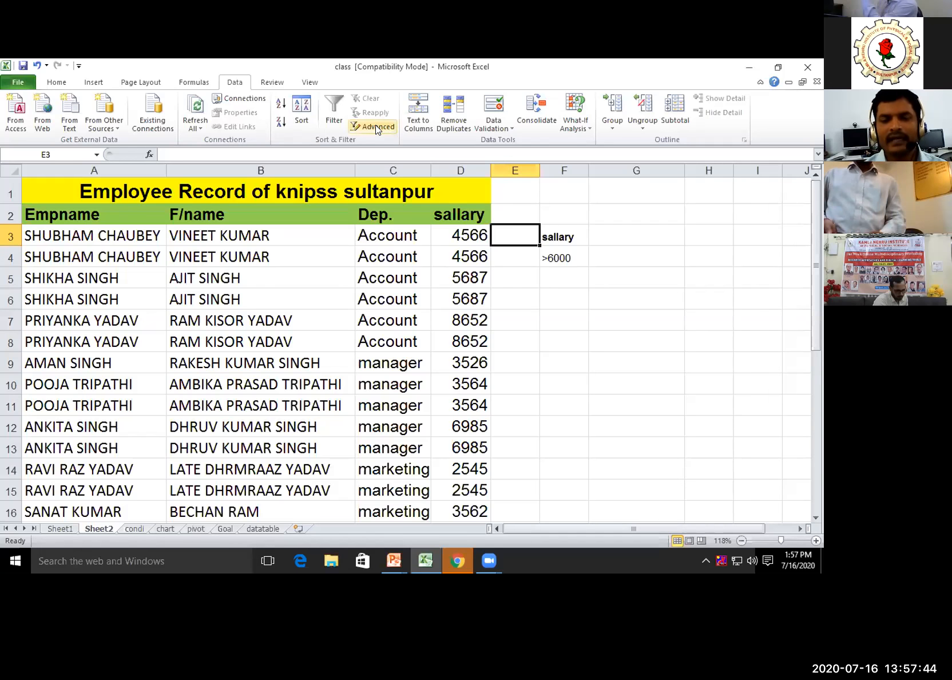
# Step: Start an Advanced Filter on the employee table and set its list range to A2:D27 on Sheet2
pyautogui.click(172, 221)
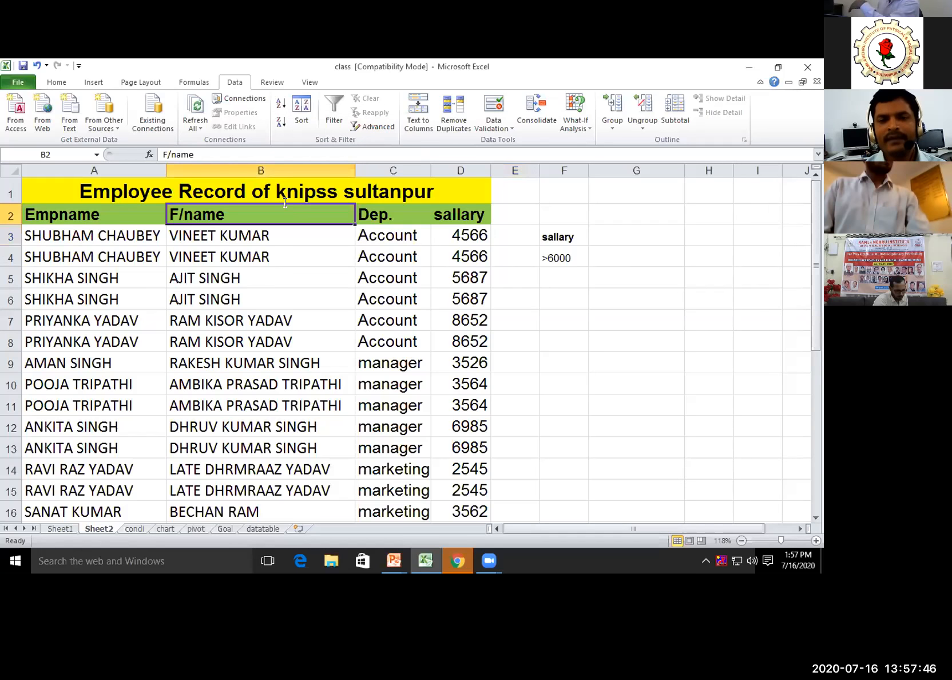
pyautogui.click(369, 127)
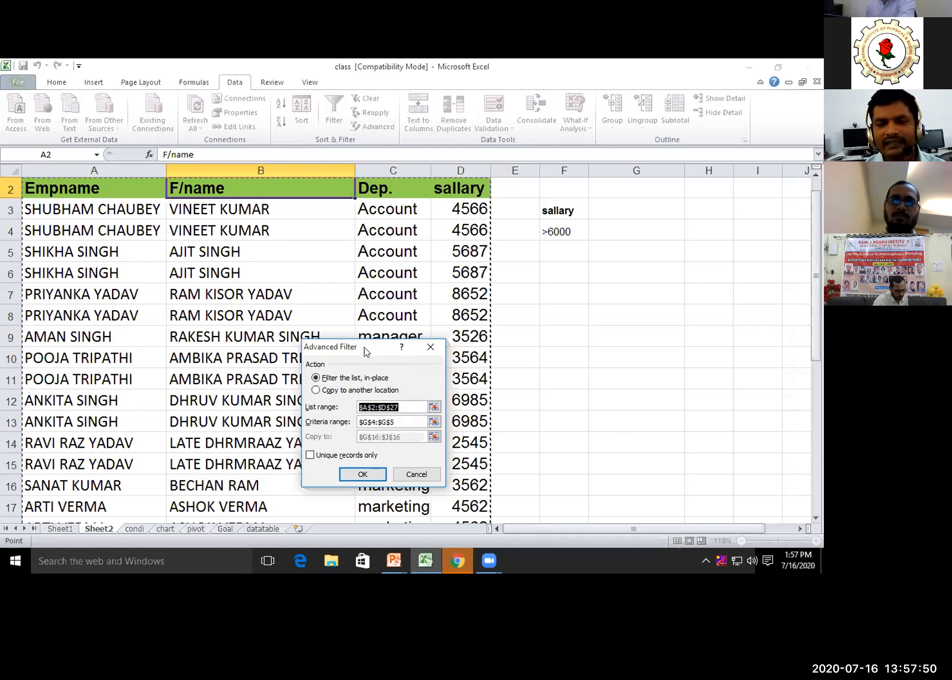
pyautogui.moveTo(364, 347); pyautogui.dragTo(574, 286)
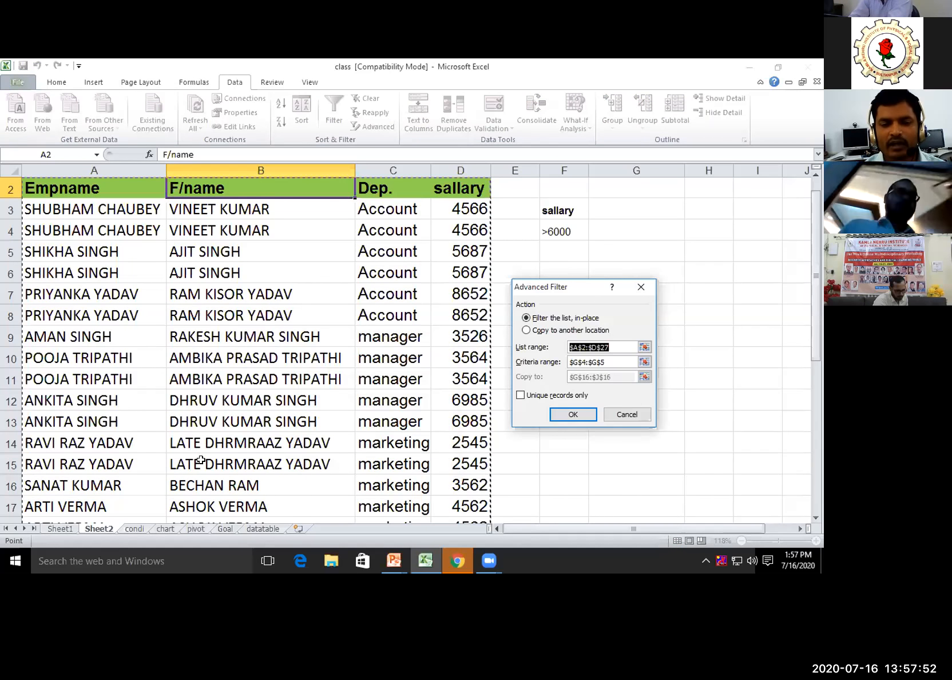
pyautogui.scroll(-6, 96, 327)
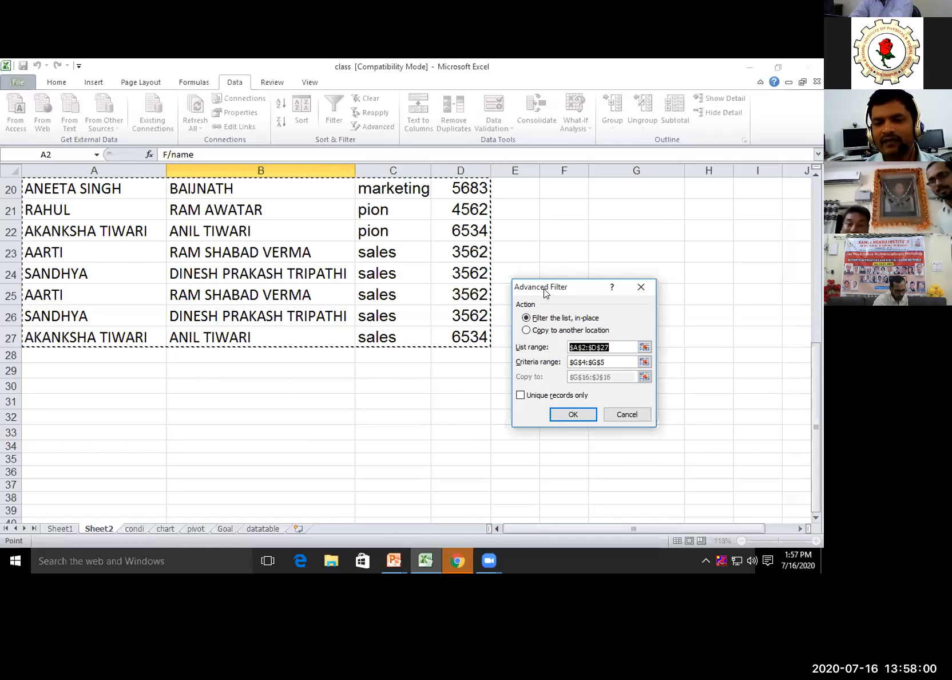
pyautogui.moveTo(544, 289); pyautogui.dragTo(521, 277)
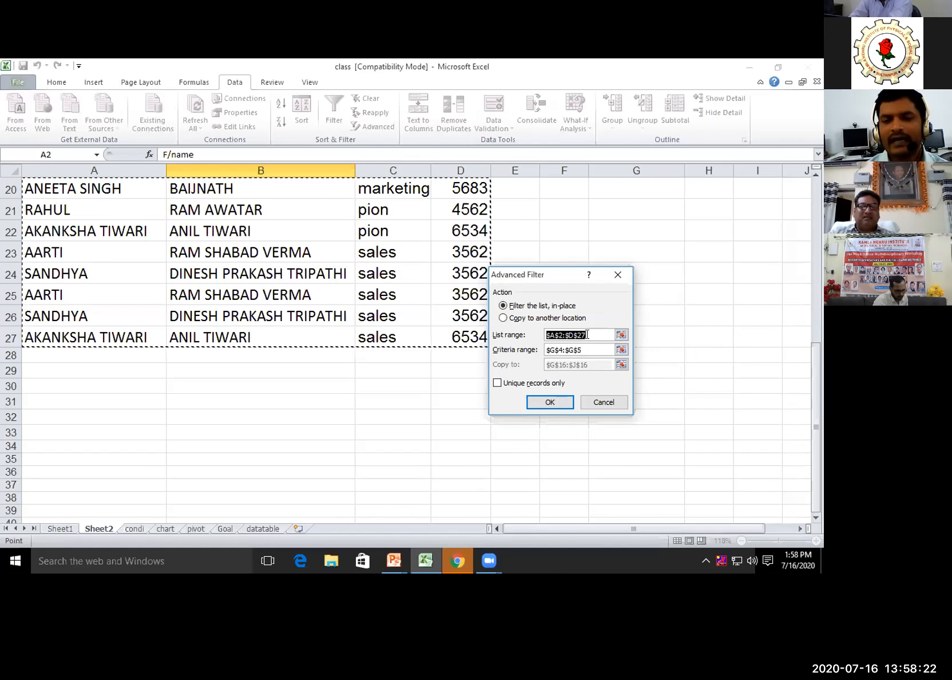
pyautogui.scroll(6, 303, 352)
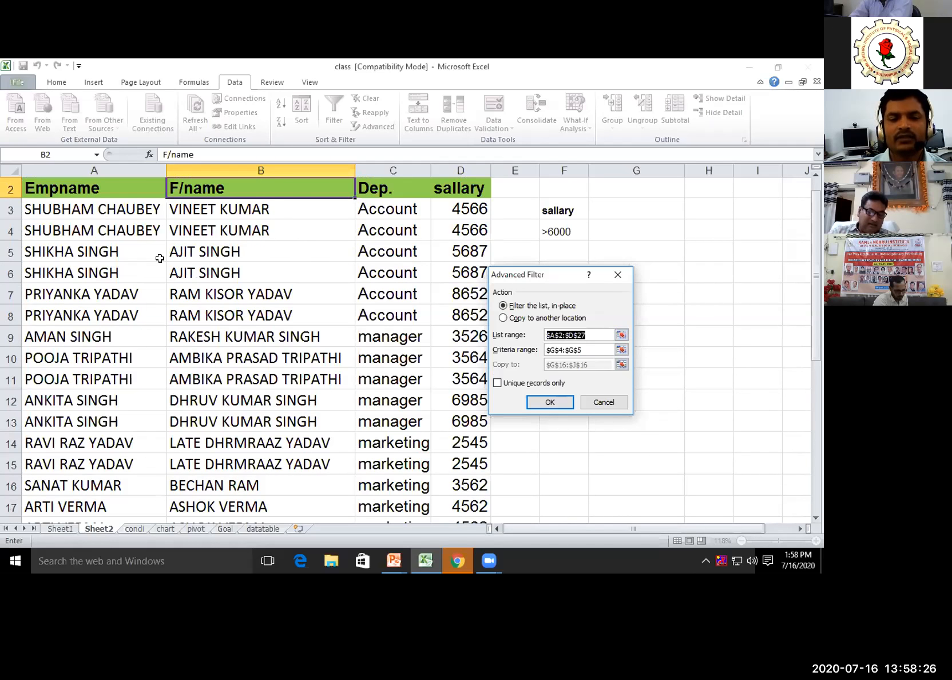
pyautogui.scroll(1, 75, 223)
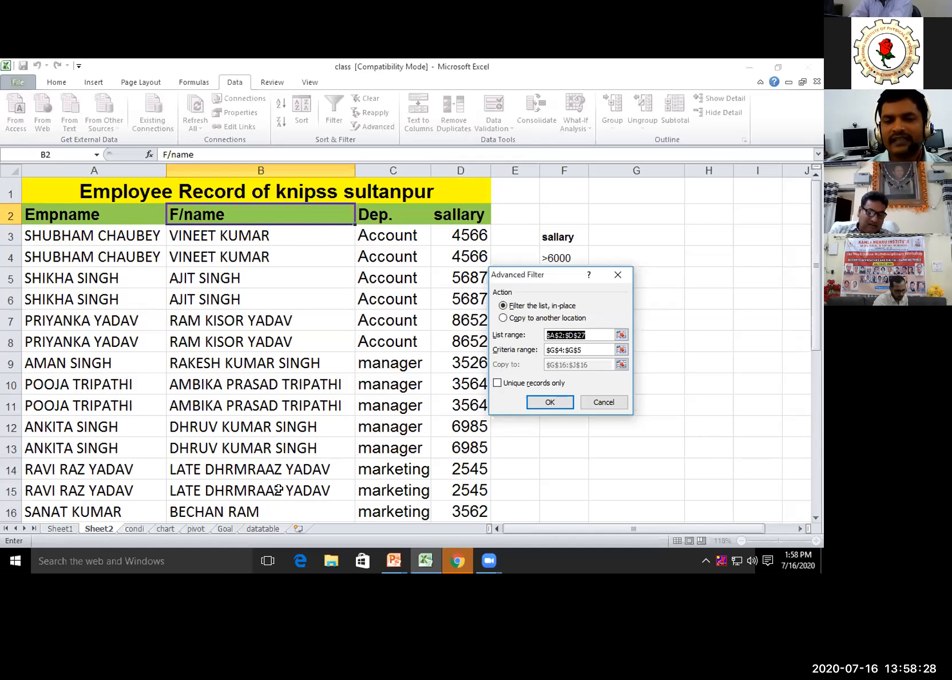
pyautogui.moveTo(50, 217); pyautogui.dragTo(472, 468)
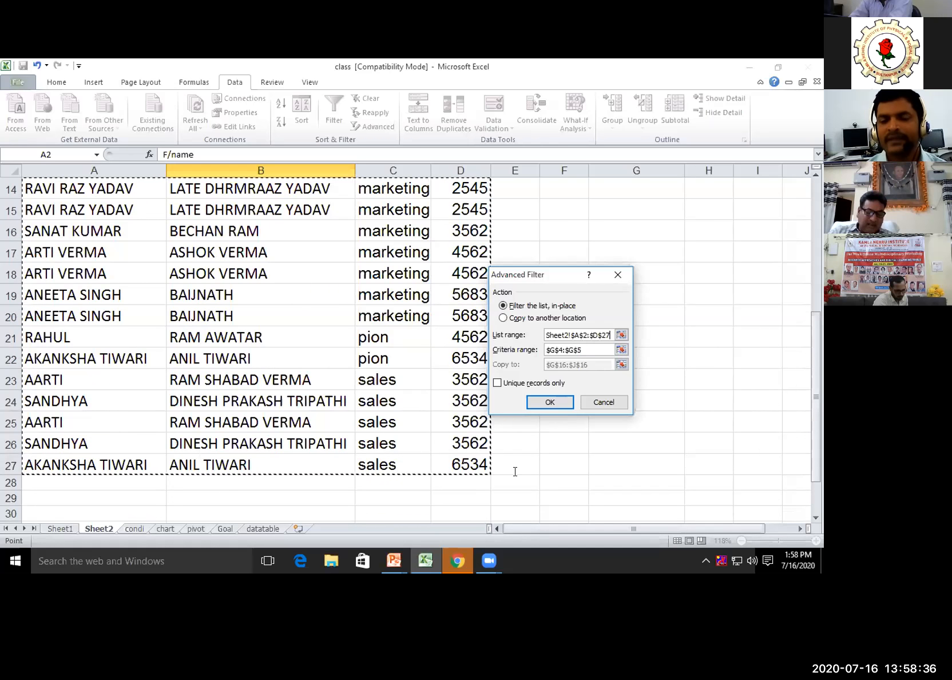
# Step: Set the criteria range to F3:F4 on Sheet2 and apply the Advanced Filter to the list in place
pyautogui.moveTo(583, 350); pyautogui.dragTo(537, 349)
pyautogui.scroll(1, 516, 470)
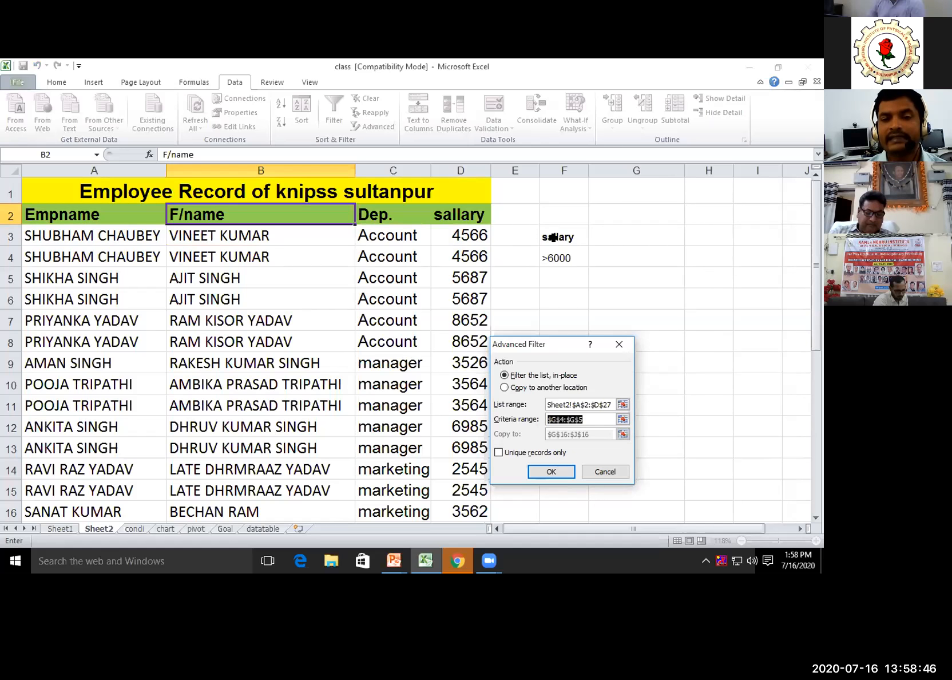
pyautogui.moveTo(554, 234); pyautogui.dragTo(553, 253)
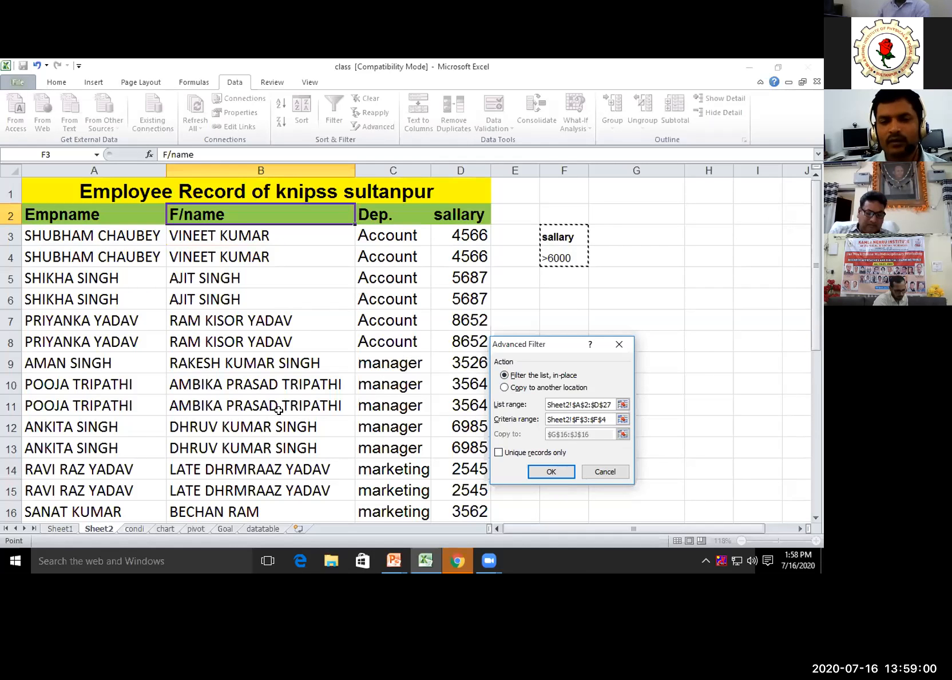
pyautogui.click(551, 473)
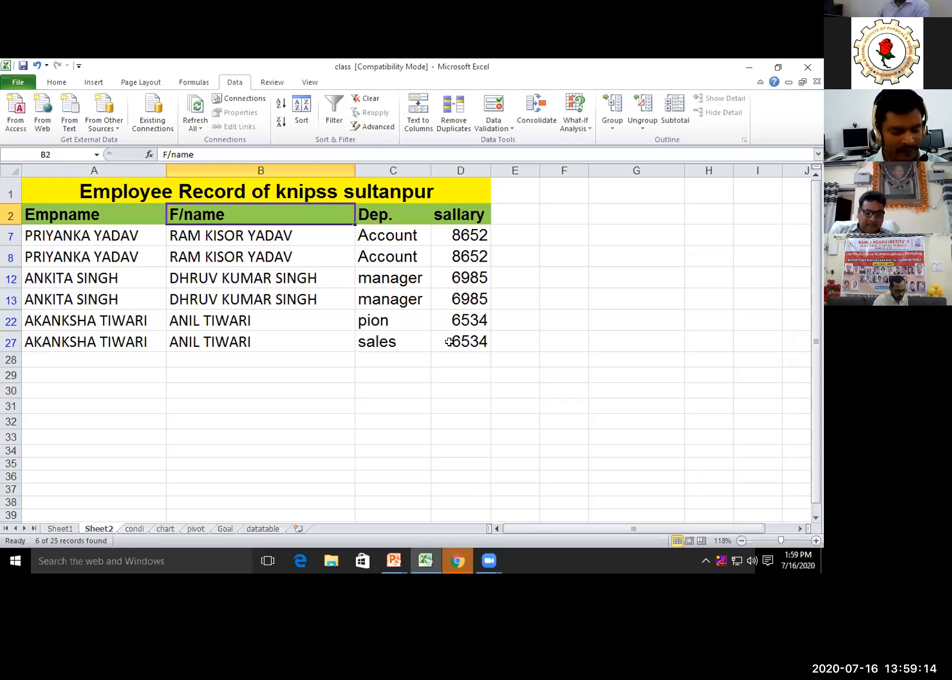
# Step: Undo the in-place salary filter and change the criterion in F4 to <5000
pyautogui.hotkey('ctrl', 'z')
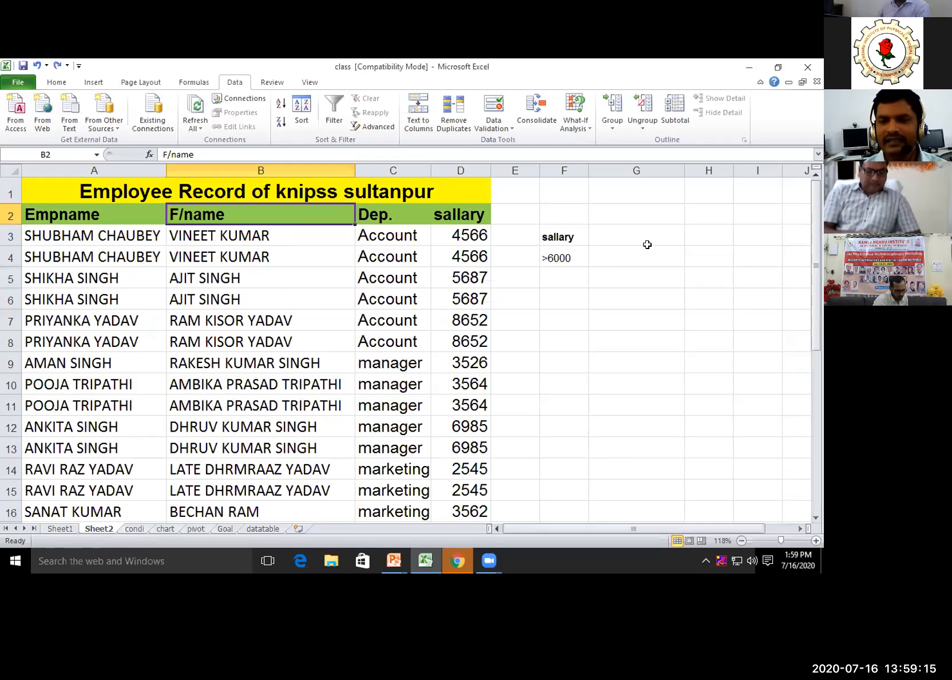
pyautogui.click(558, 257)
pyautogui.doubleClick(560, 258)
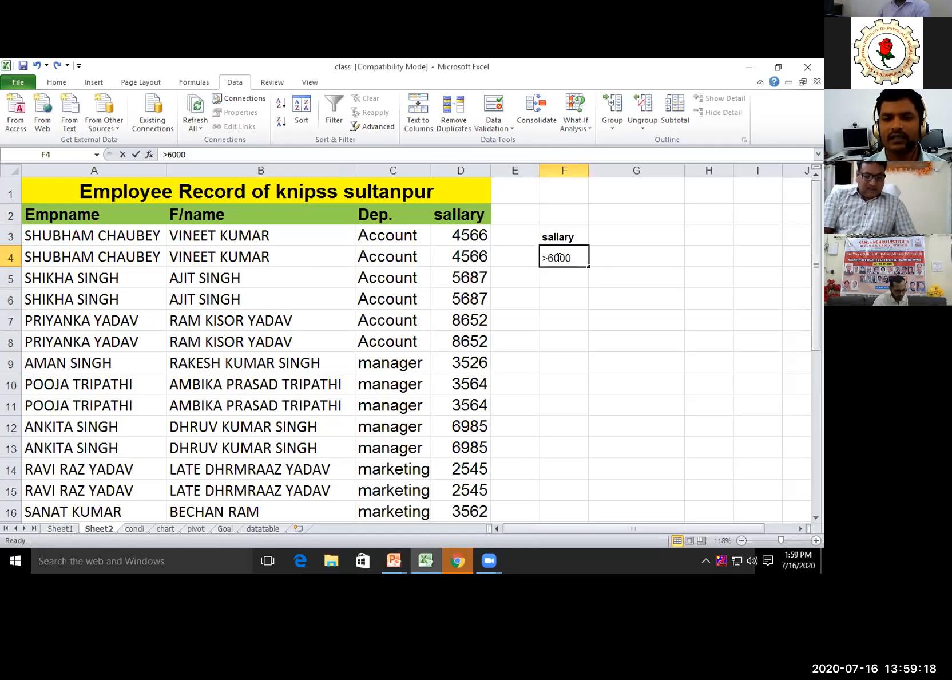
pyautogui.press('BackSpace')
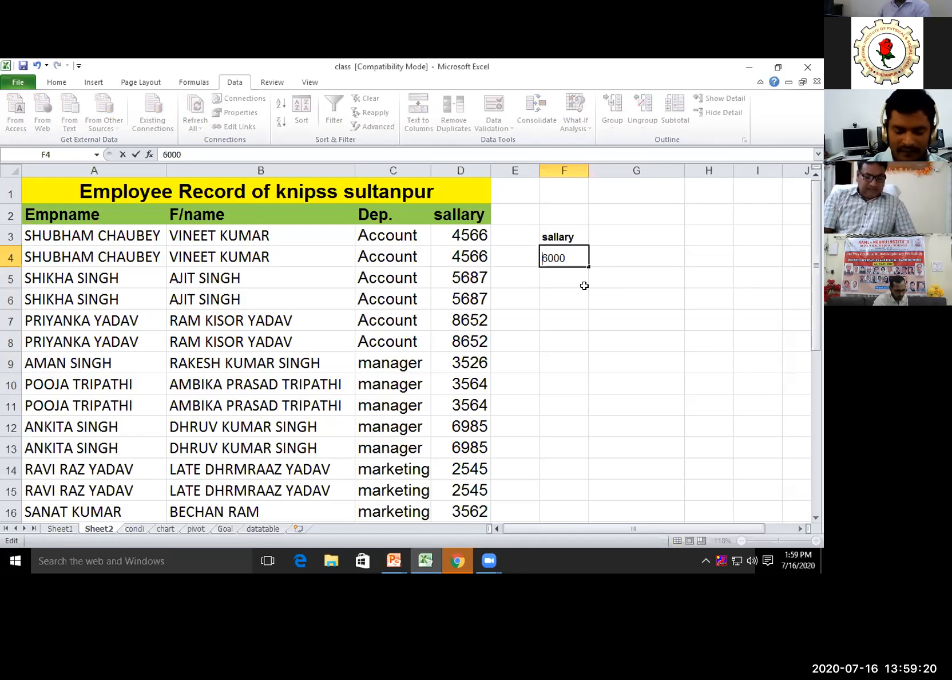
pyautogui.write('<')
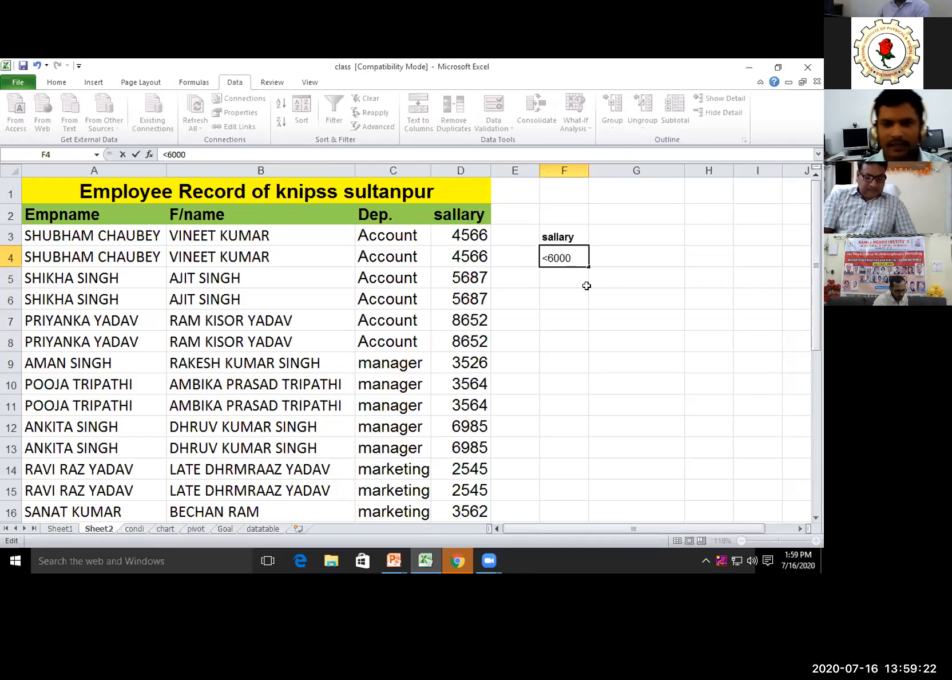
pyautogui.press('Delete')
pyautogui.write('5')
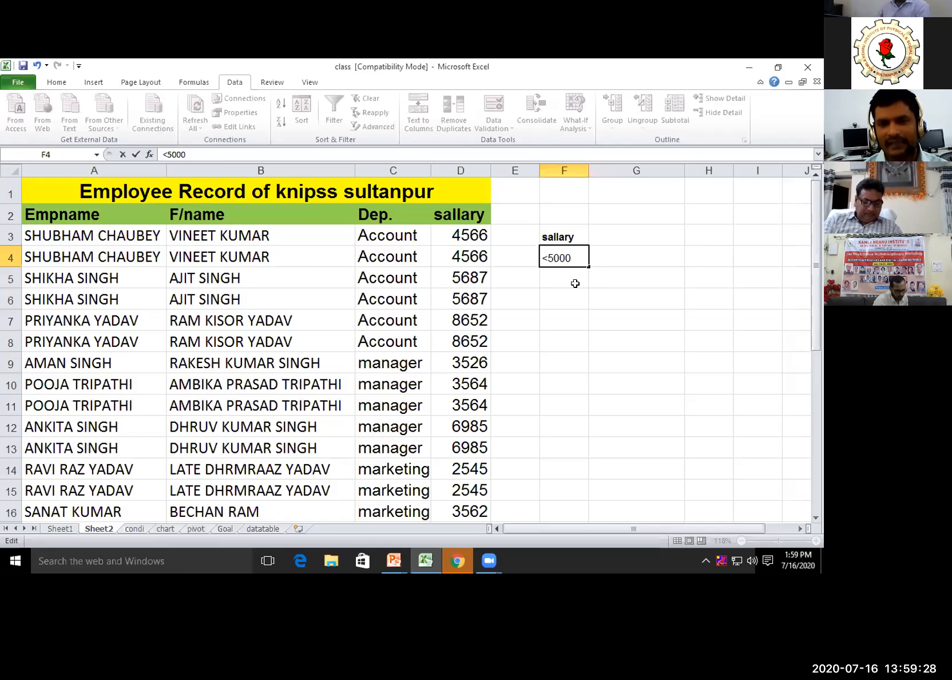
pyautogui.click(534, 284)
# Step: Start an Advanced Filter from a cell in the employee table and select A2:D27 on Sheet2 as the list range
pyautogui.click(292, 236)
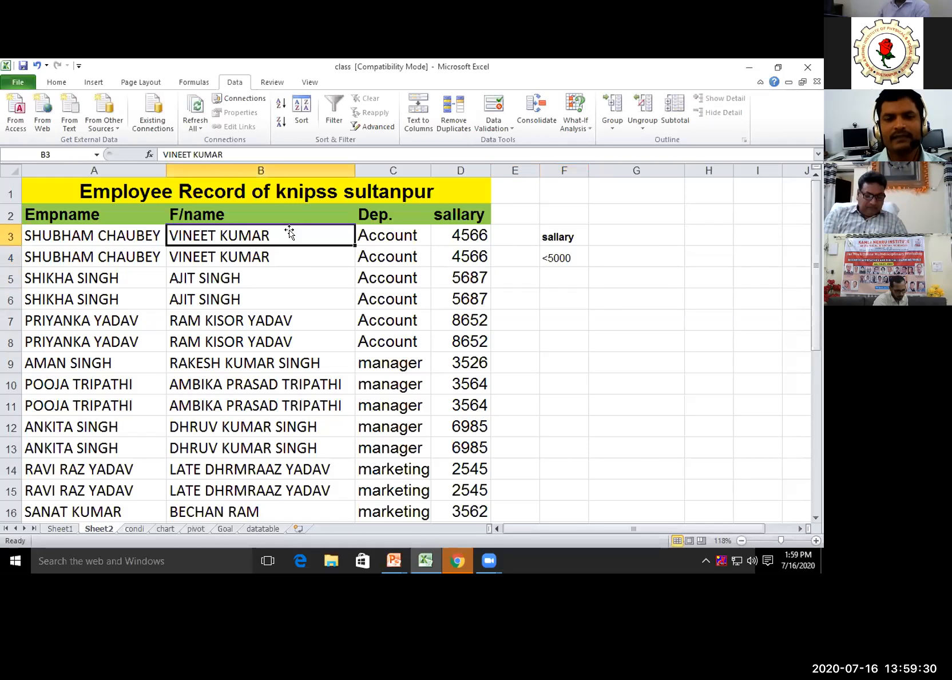
pyautogui.click(372, 126)
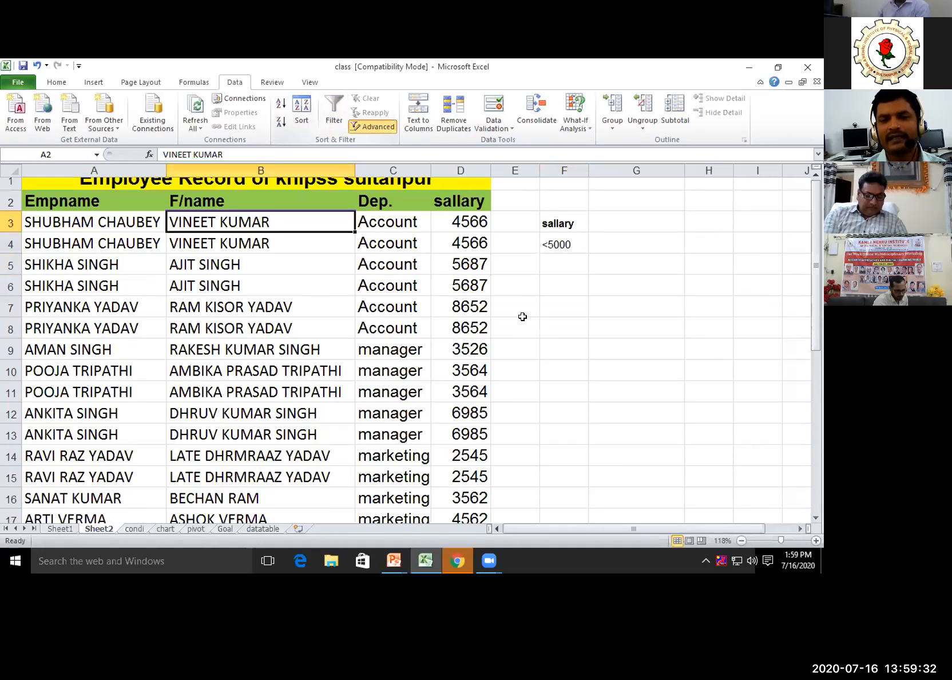
pyautogui.click(588, 404)
pyautogui.moveTo(588, 404); pyautogui.dragTo(545, 405)
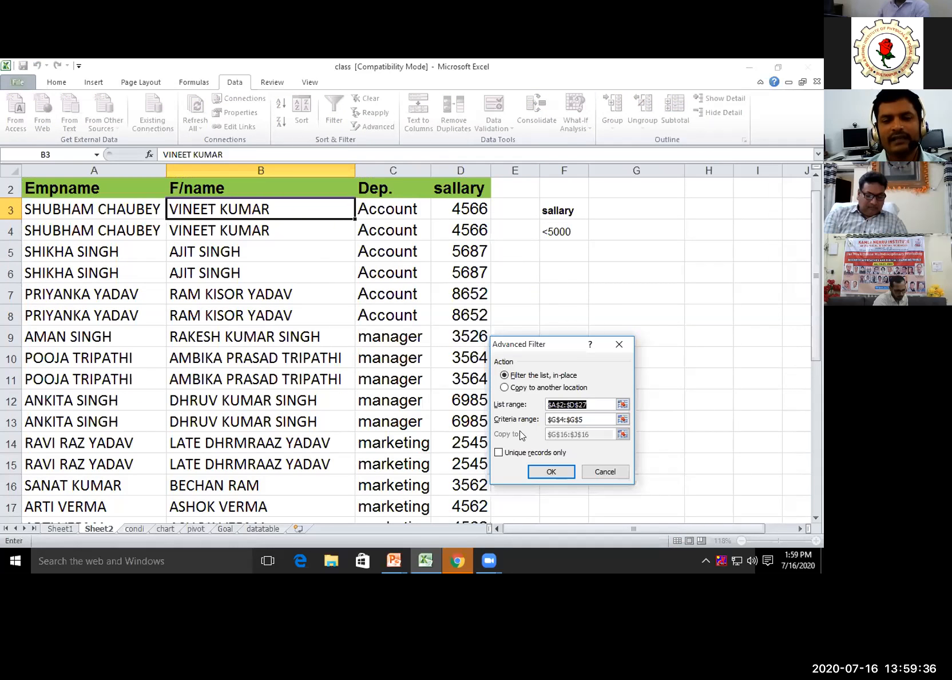
pyautogui.click(72, 186)
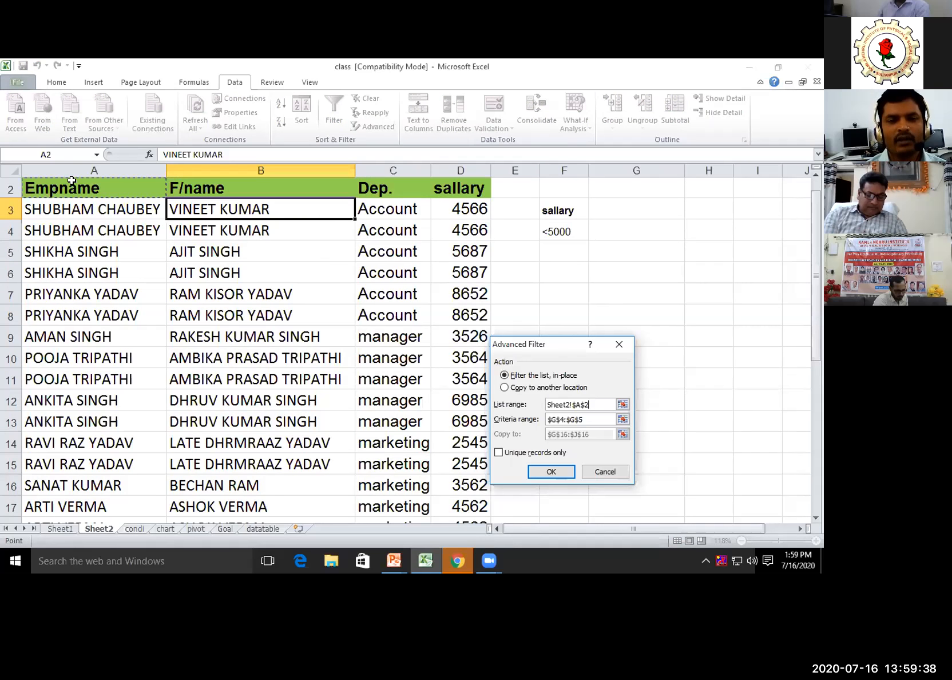
pyautogui.moveTo(72, 187); pyautogui.dragTo(457, 491)
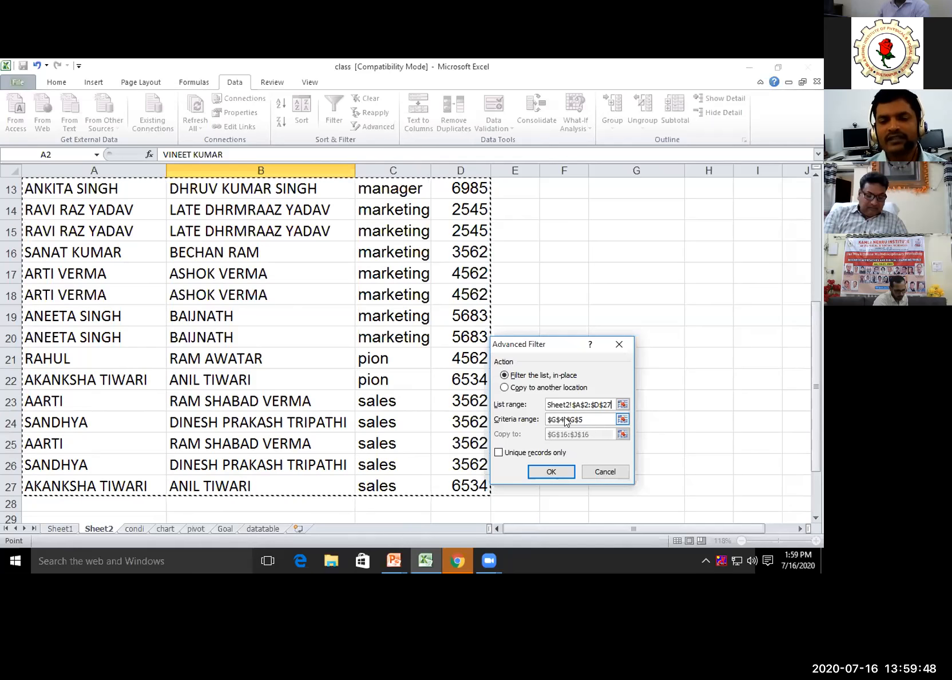
# Step: Use F3:F4 on Sheet2 as the criteria range, filter the list in place, and review the filtered records
pyautogui.click(548, 420)
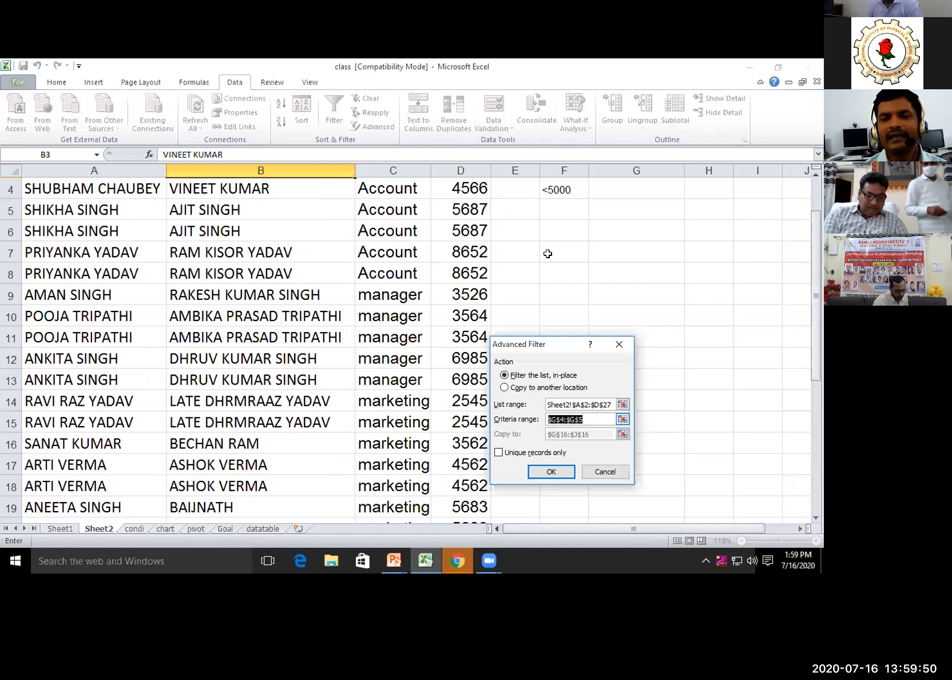
pyautogui.scroll(1, 557, 239)
pyautogui.moveTo(558, 237); pyautogui.dragTo(558, 256)
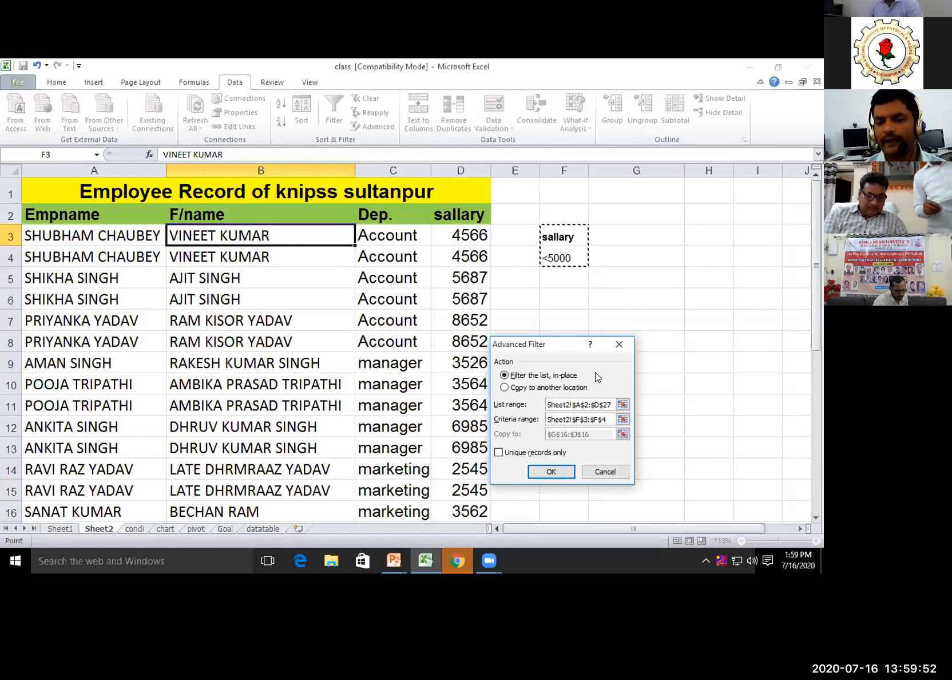
pyautogui.click(542, 474)
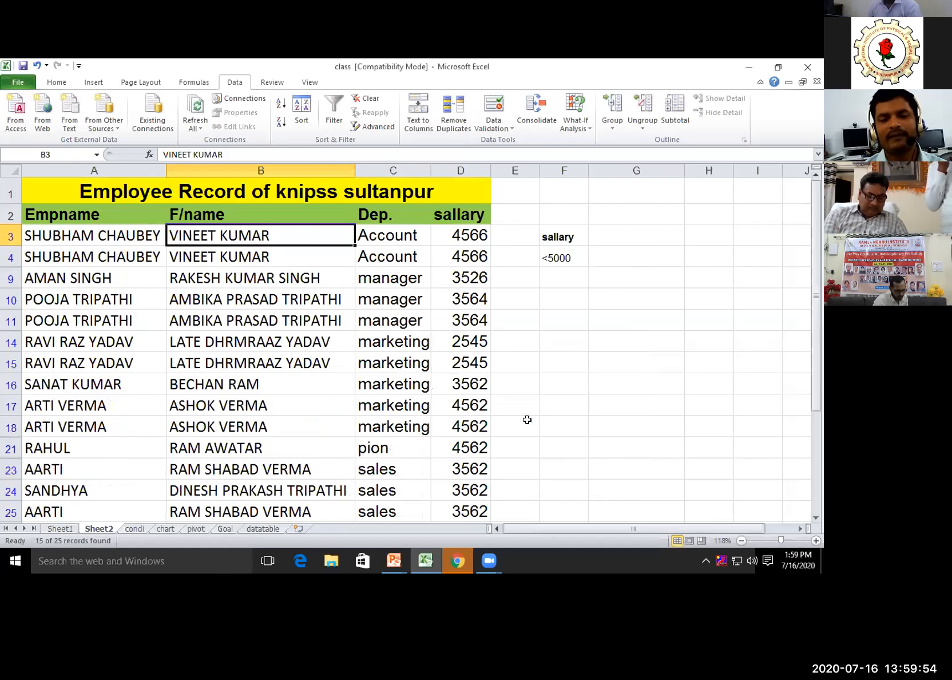
pyautogui.scroll(-1, 397, 386)
pyautogui.scroll(1, 397, 386)
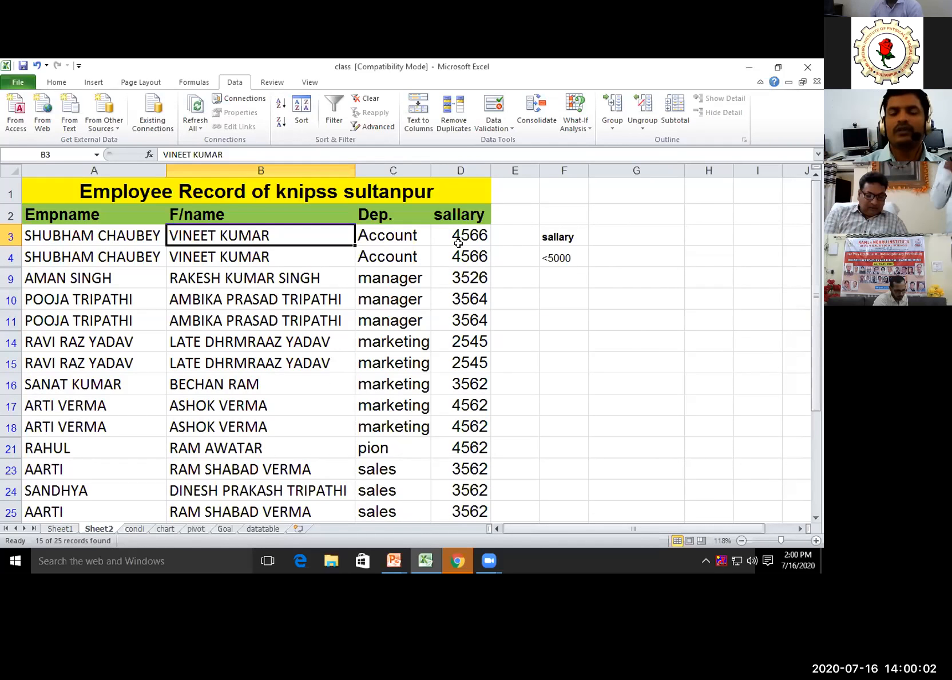
pyautogui.scroll(-1, 460, 439)
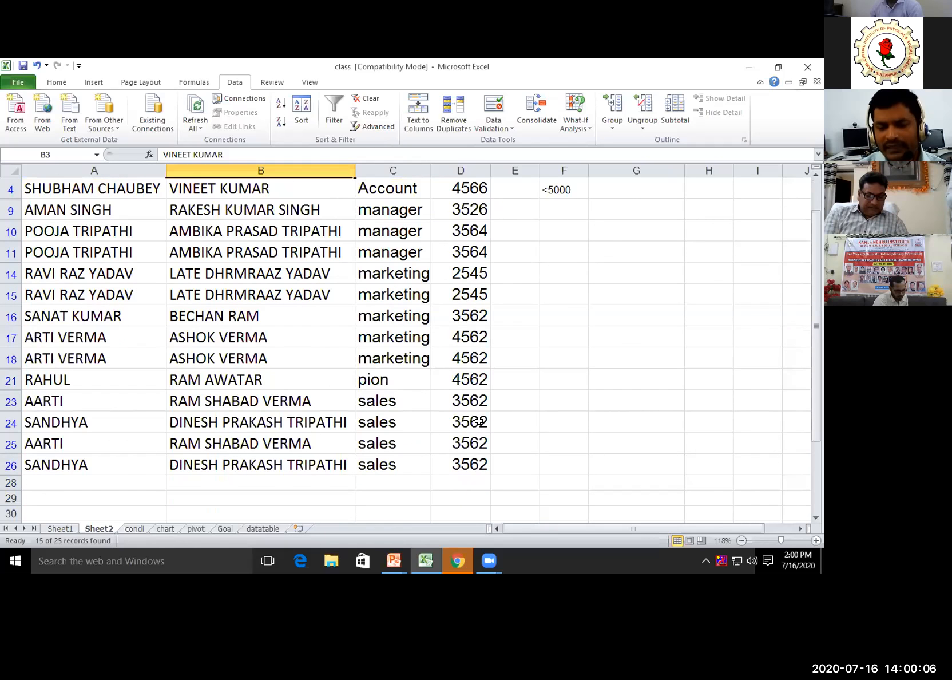
pyautogui.scroll(1, 479, 421)
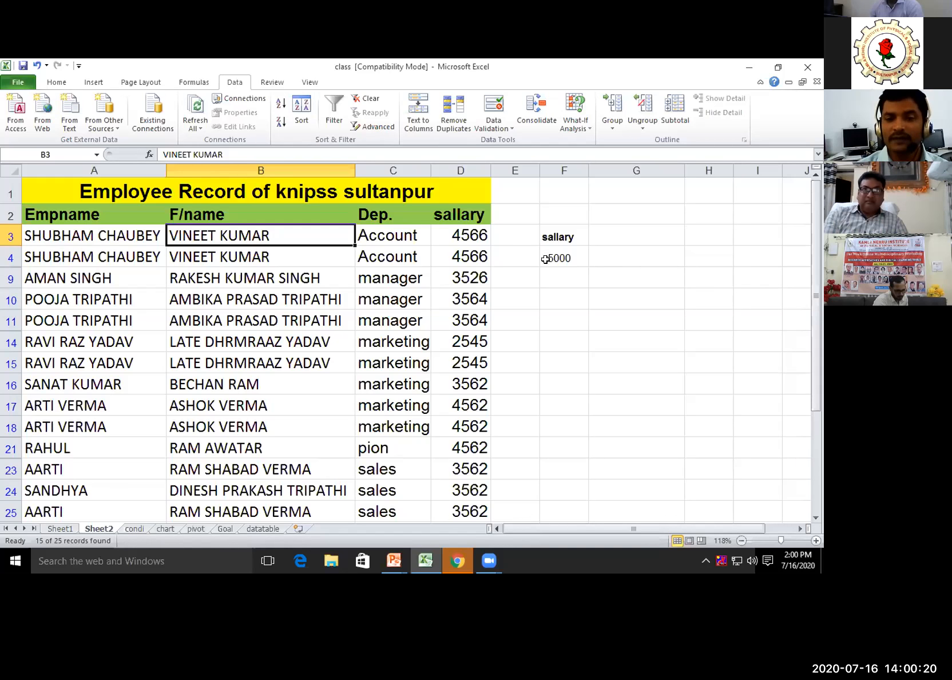
# Step: Undo the in-place filter for salaries below 5000 and look over the full employee table
pyautogui.hotkey('ctrl', 'z')
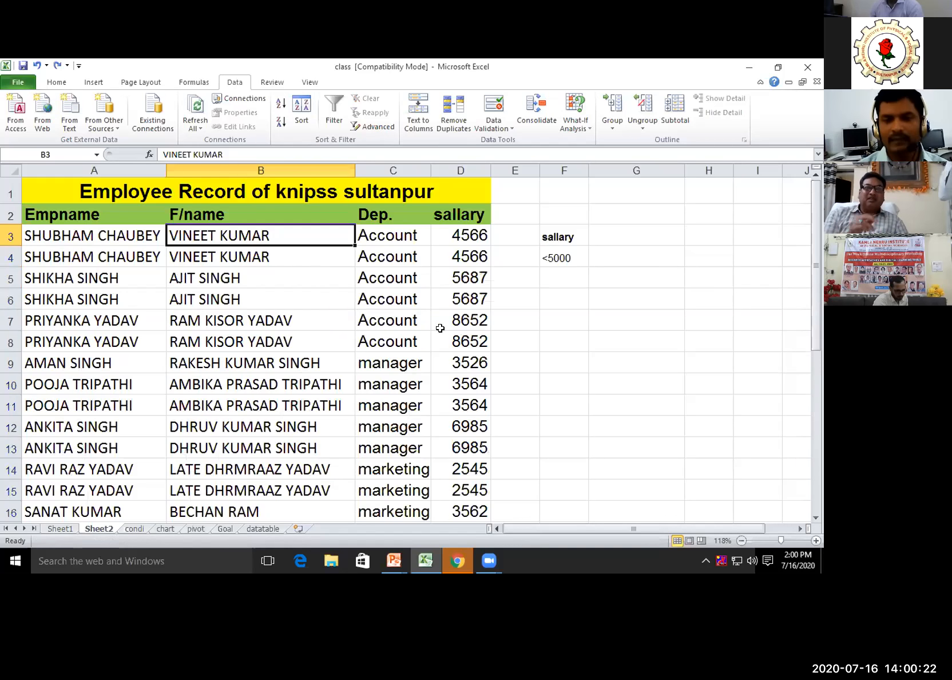
pyautogui.scroll(-6, 440, 328)
pyautogui.scroll(4, 444, 325)
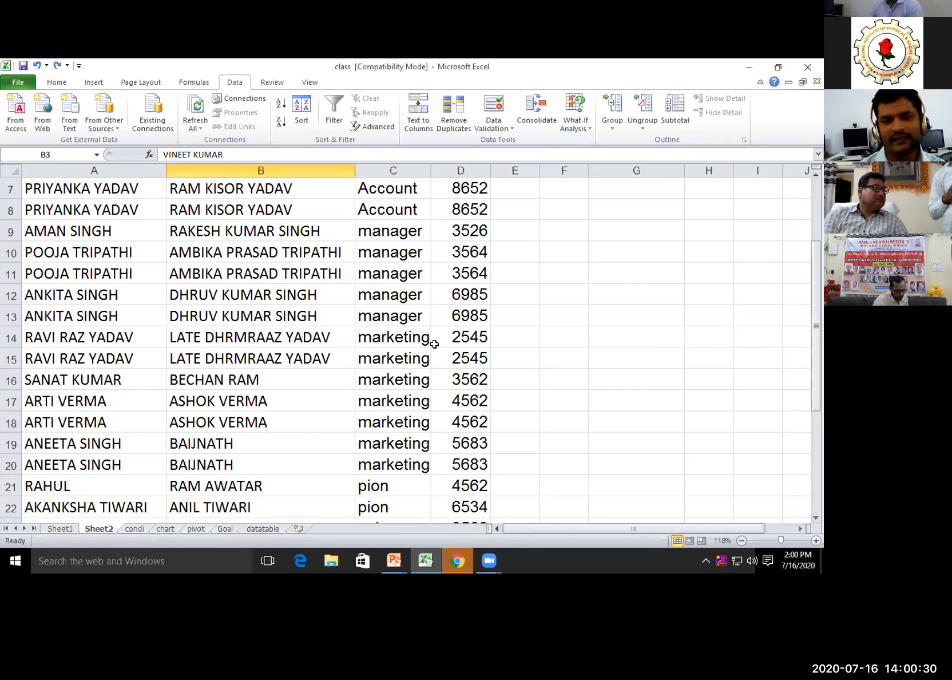
pyautogui.scroll(2, 342, 300)
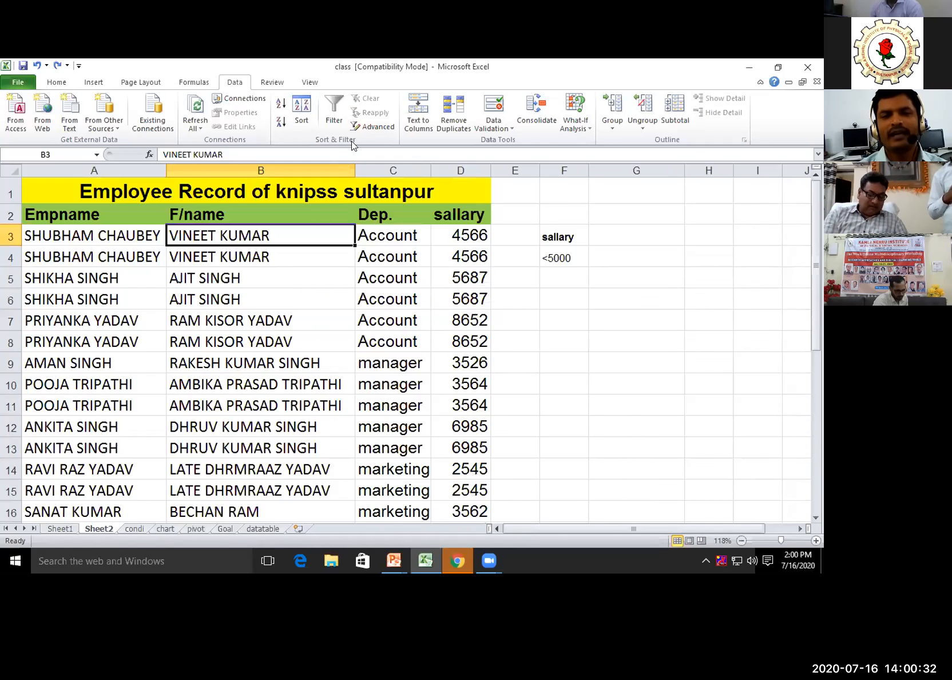
# Step: Set up an Advanced Filter on A2:D27 that copies to another location, with F3:F4 on Sheet2 as the criteria range
pyautogui.click(374, 127)
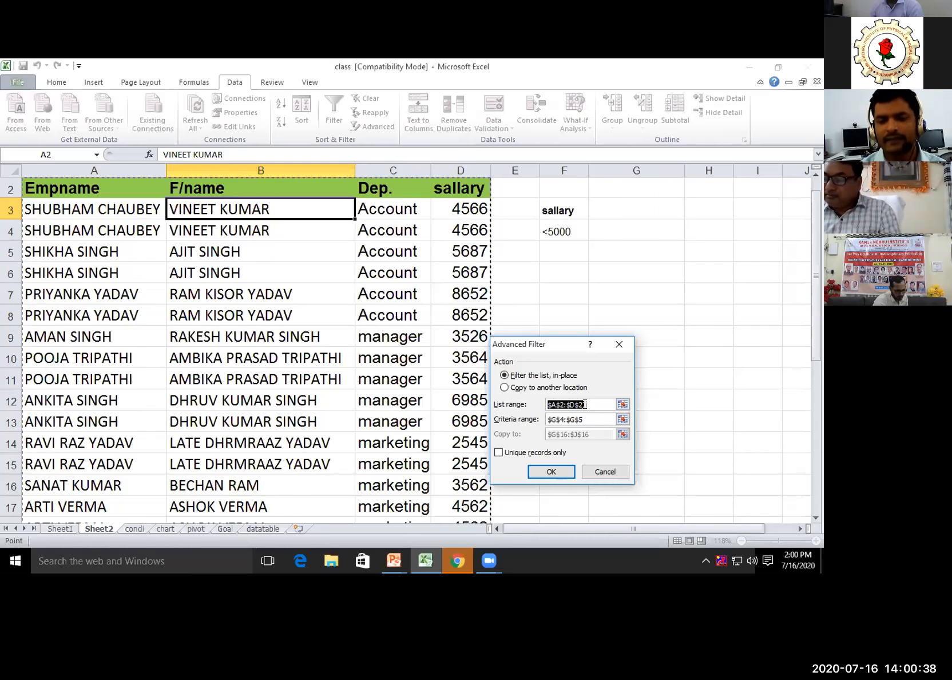
pyautogui.scroll(-5, 517, 387)
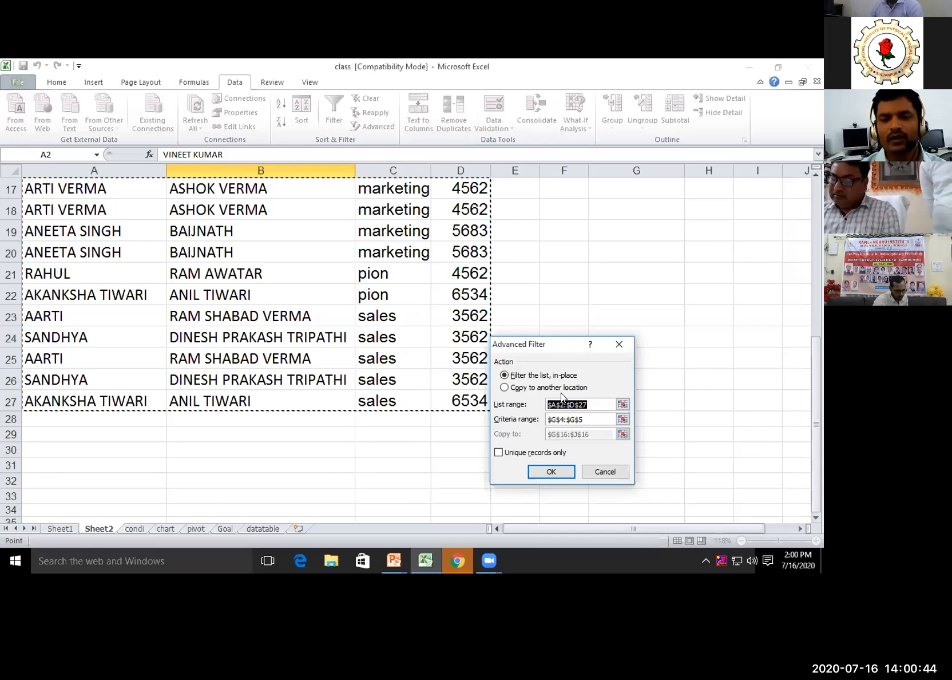
pyautogui.click(504, 387)
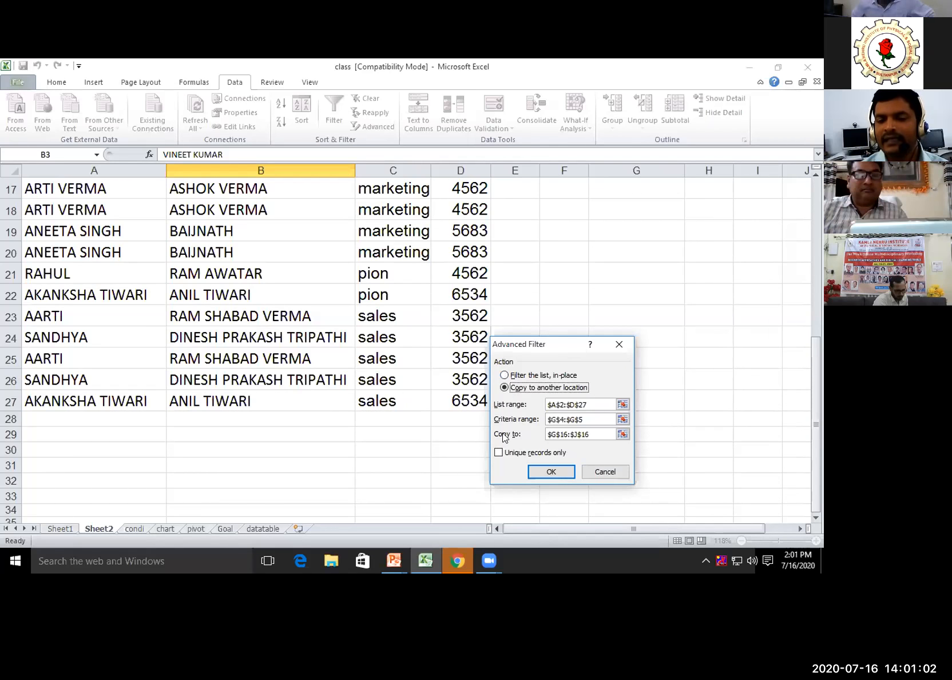
pyautogui.click(586, 405)
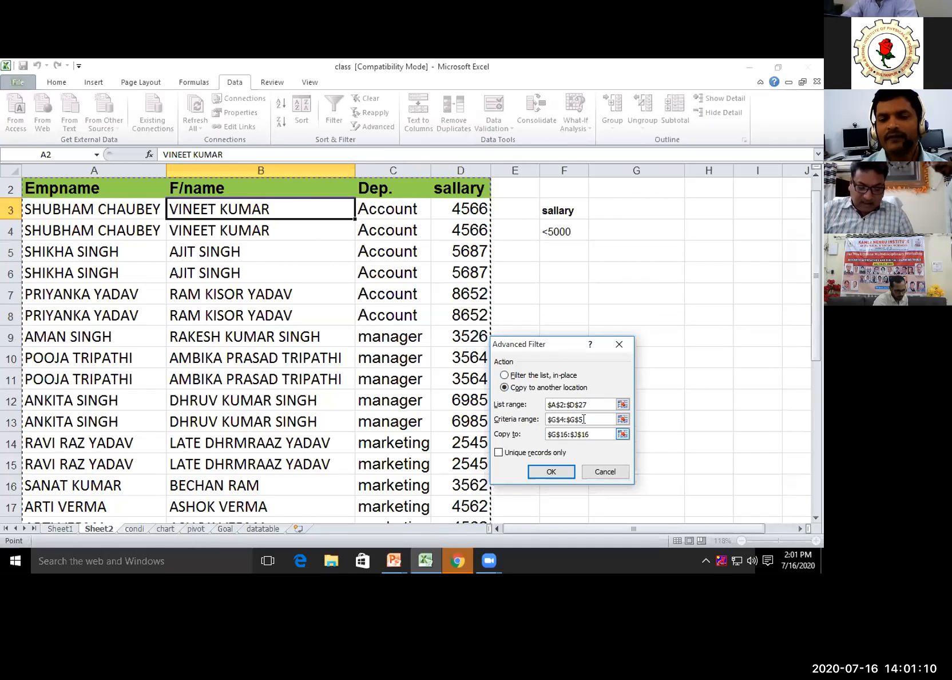
pyautogui.moveTo(584, 419); pyautogui.dragTo(548, 420)
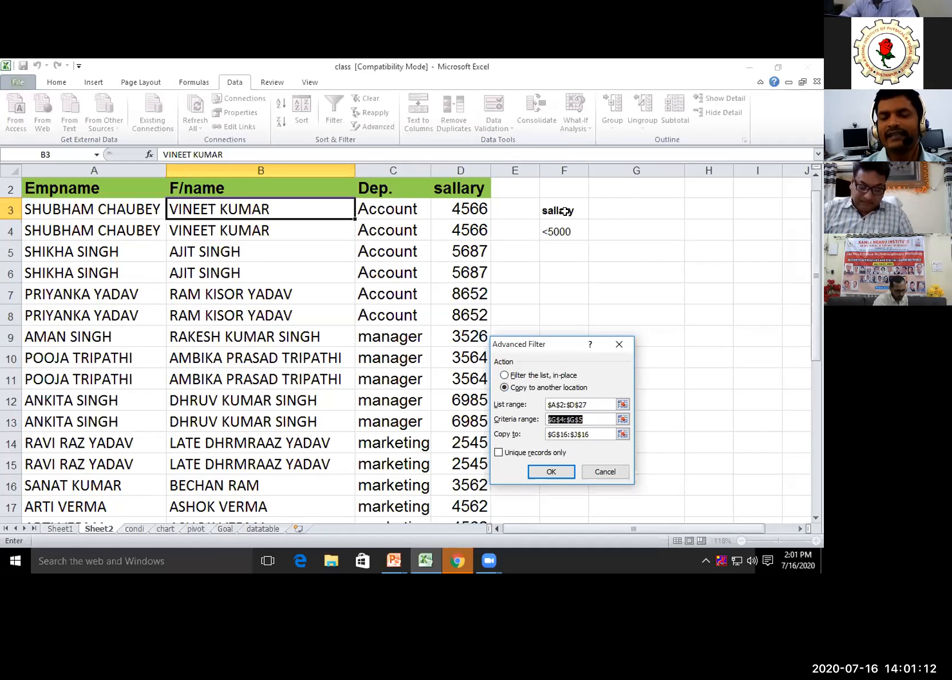
pyautogui.moveTo(563, 209); pyautogui.dragTo(563, 225)
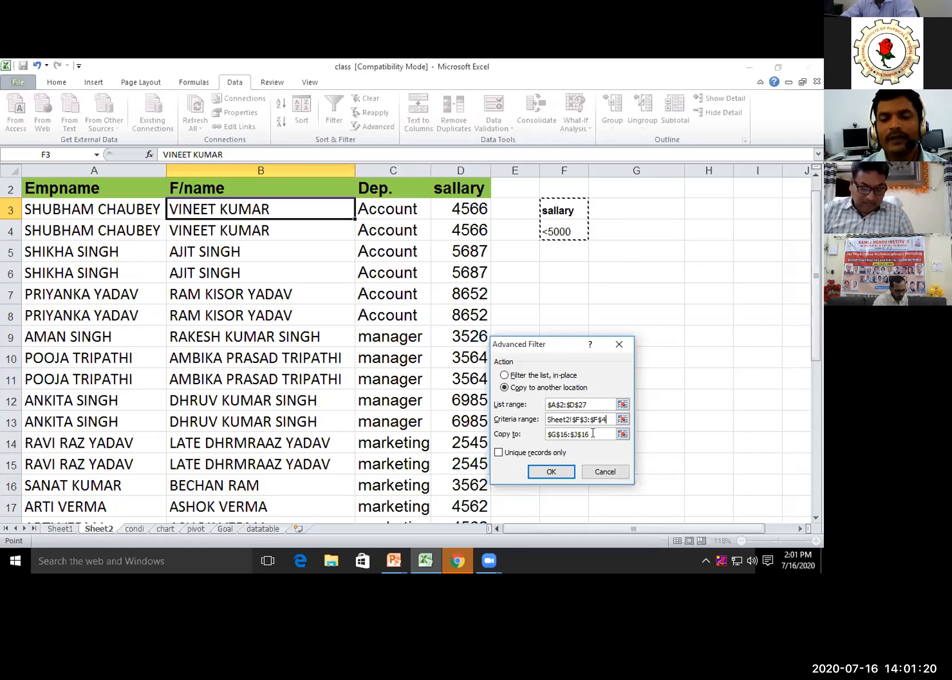
# Step: Set the copy destination to B35 on Sheet2, below the employee table, and run the Advanced Filter
pyautogui.click(580, 434)
pyautogui.moveTo(581, 434); pyautogui.dragTo(548, 440)
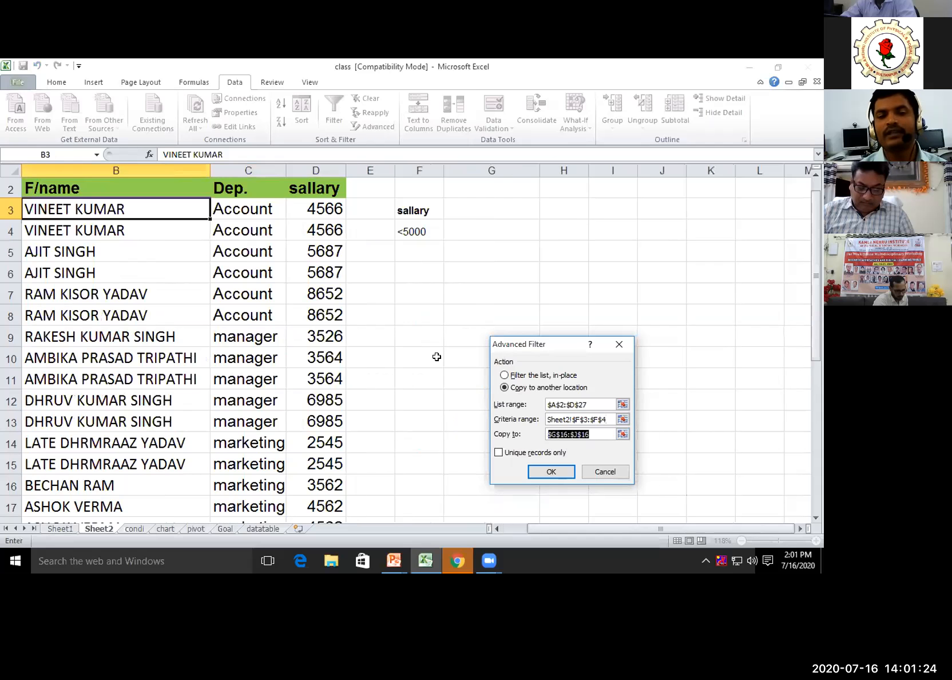
pyautogui.scroll(-7, 435, 357)
pyautogui.scroll(-1, 262, 383)
pyautogui.scroll(1, 252, 373)
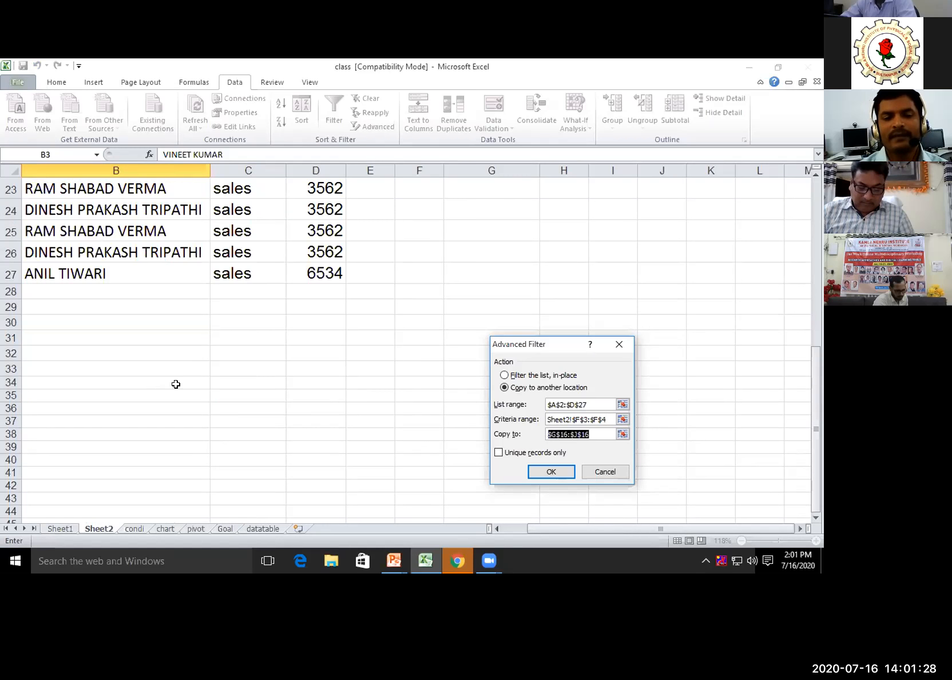
pyautogui.click(132, 395)
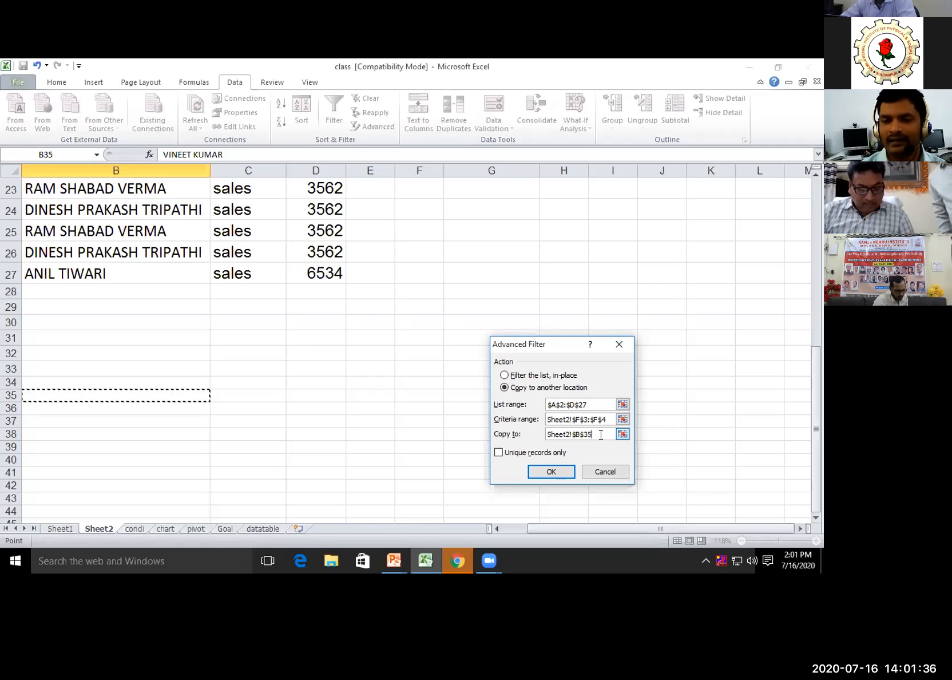
pyautogui.click(551, 472)
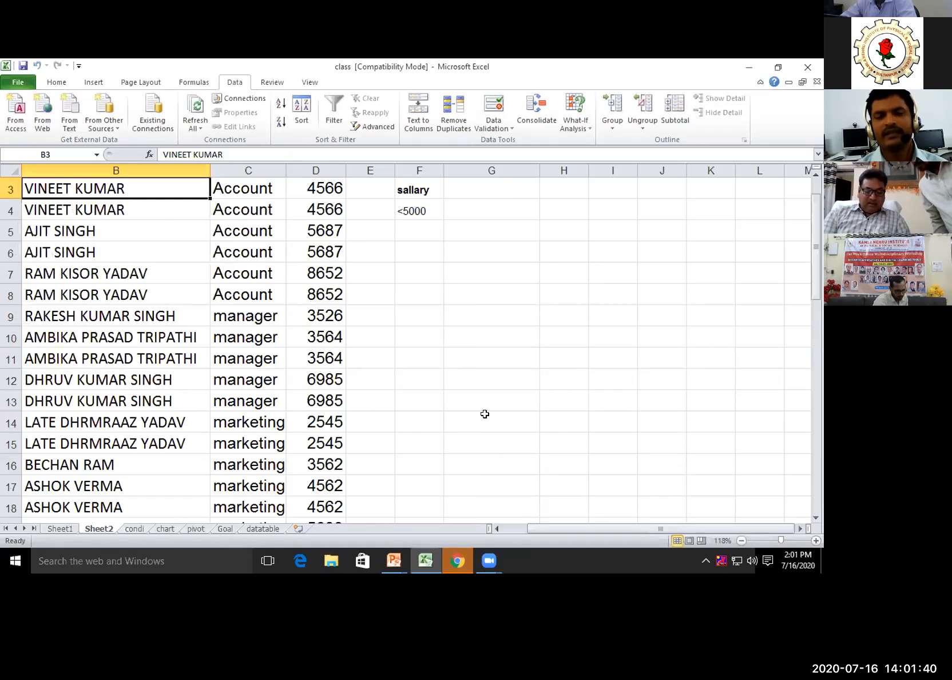
# Step: Autofit columns D and C to the contents of the copied records below the employee table, and review those records
pyautogui.scroll(-10, 464, 385)
pyautogui.scroll(6, 464, 385)
pyautogui.scroll(-8, 464, 385)
pyautogui.scroll(2, 464, 385)
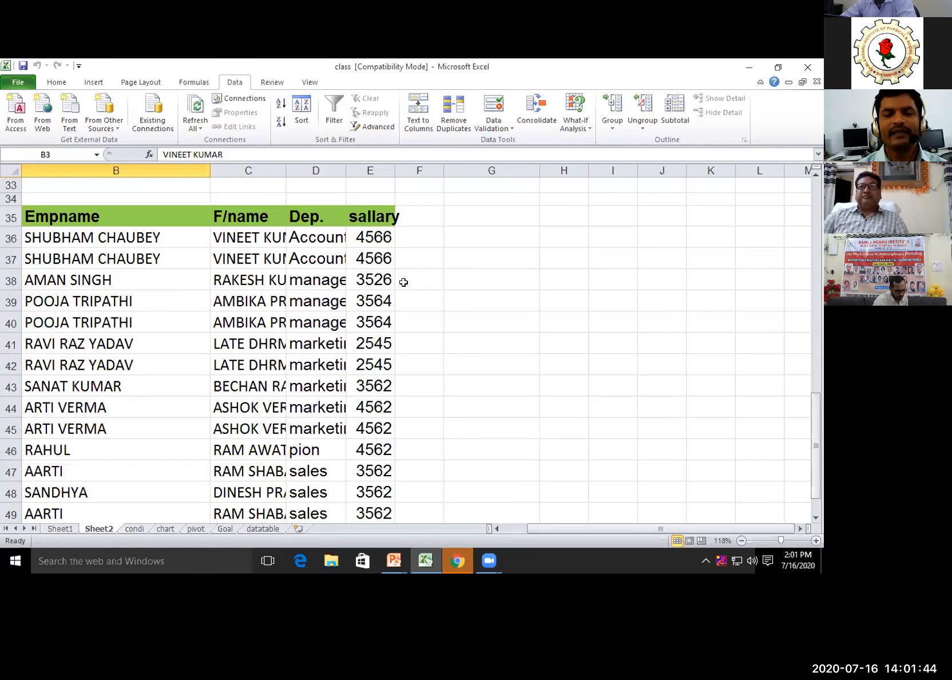
pyautogui.scroll(-1, 391, 427)
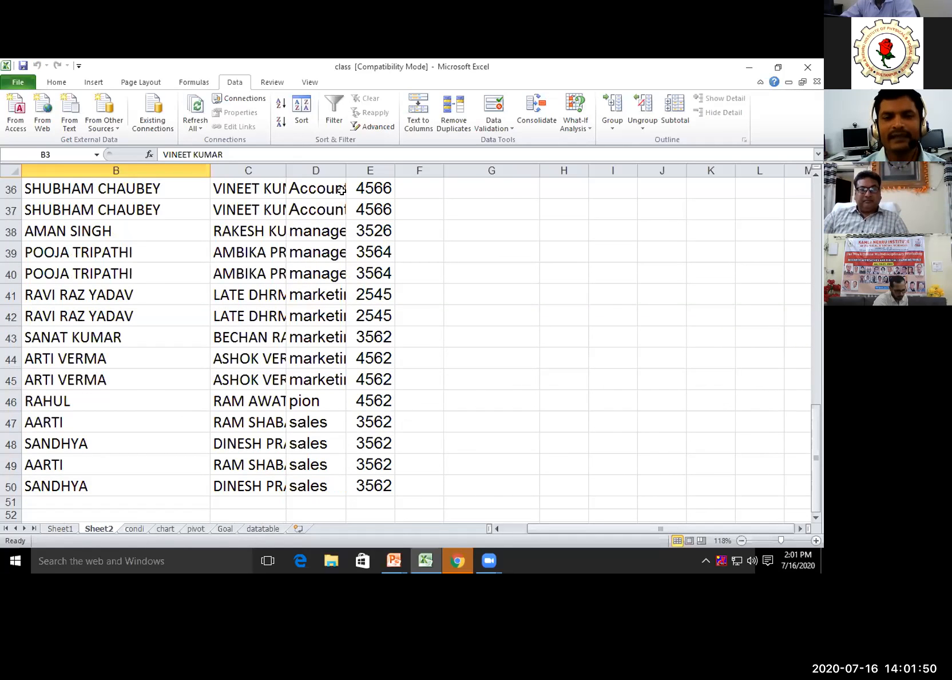
pyautogui.doubleClick(345, 170)
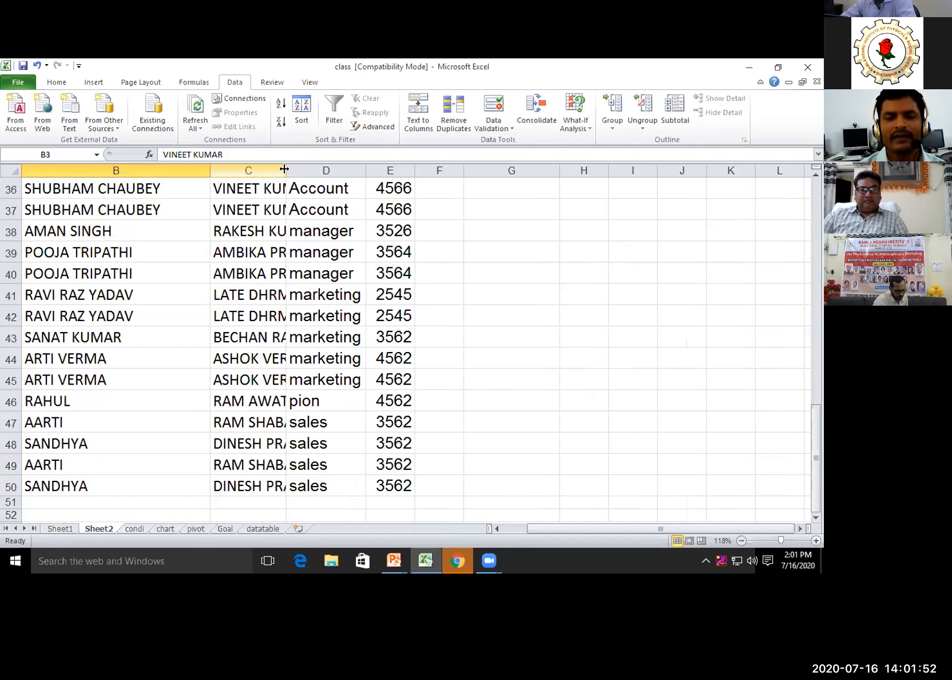
pyautogui.doubleClick(287, 170)
pyautogui.scroll(3, 485, 417)
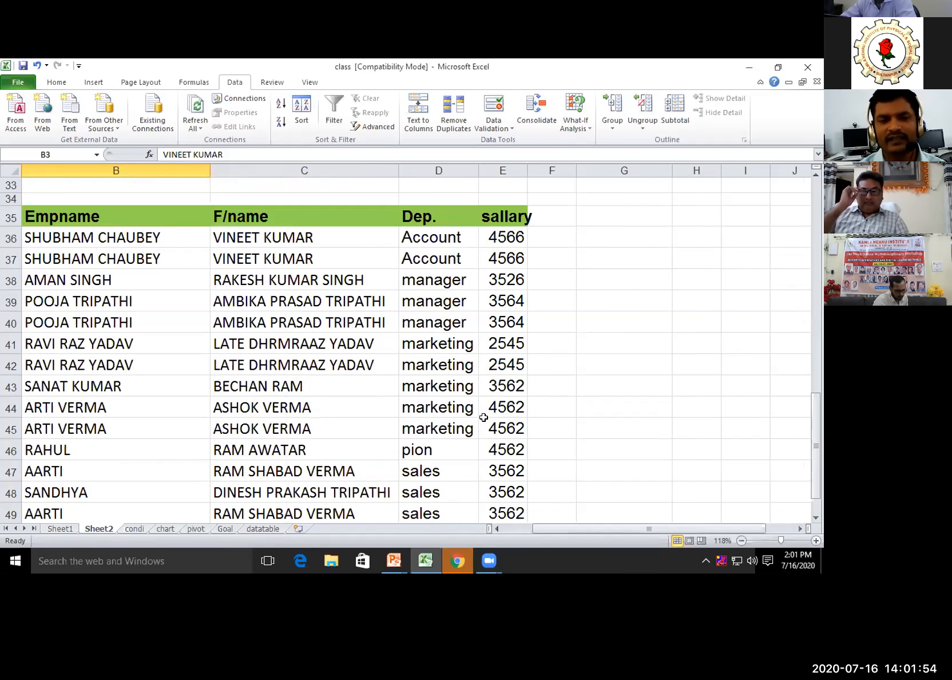
pyautogui.scroll(-3, 481, 419)
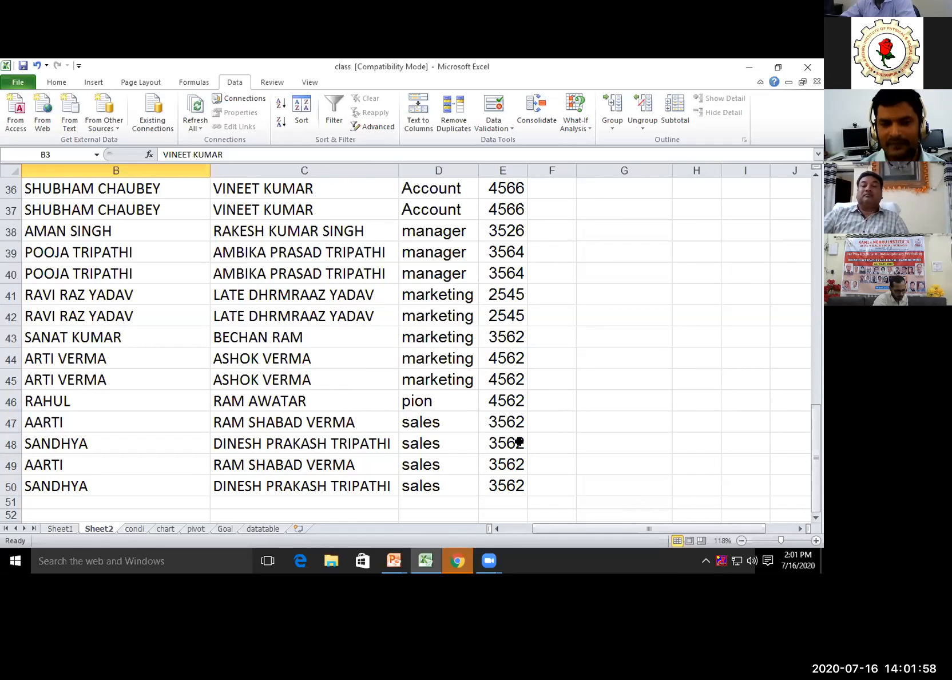
pyautogui.scroll(3, 493, 409)
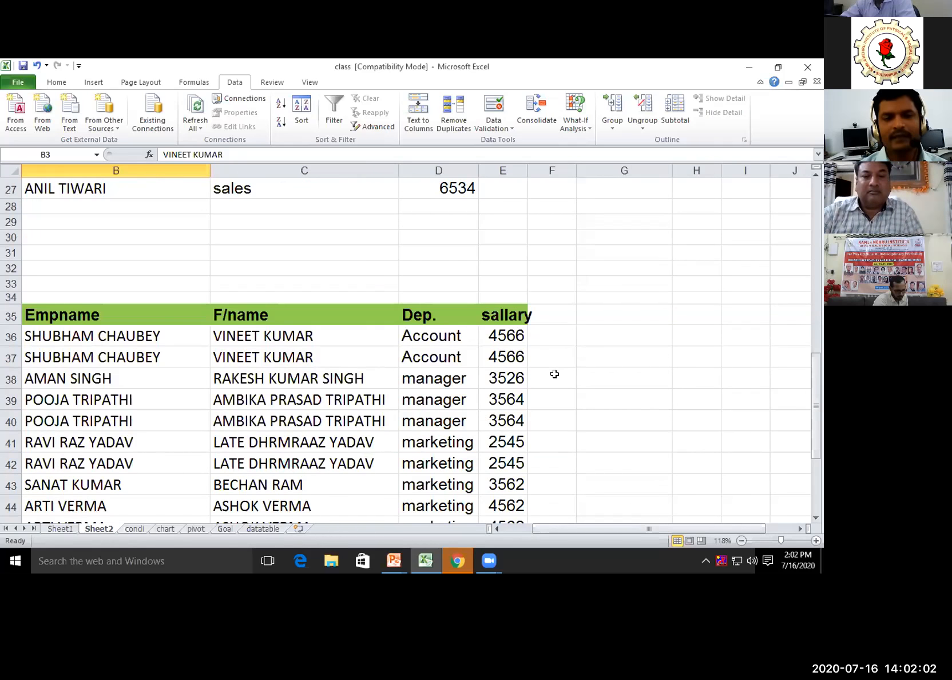
# Step: Undo the column autofit and return to the first rows of the employee table, selecting empty cell F8
pyautogui.scroll(9, 409, 375)
pyautogui.scroll(-6, 427, 426)
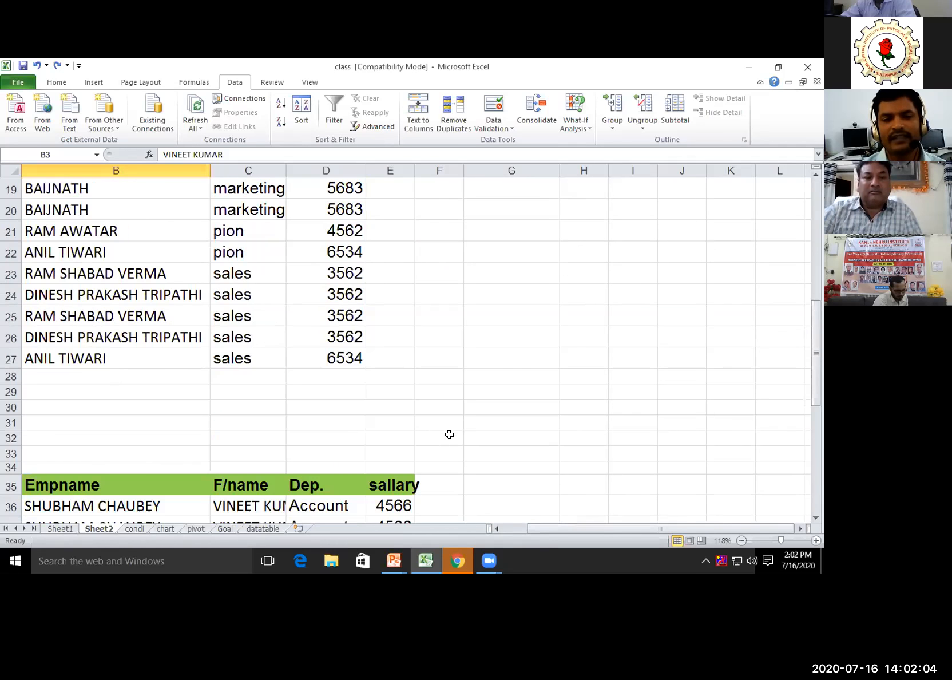
pyautogui.scroll(5, 449, 435)
pyautogui.click(461, 270)
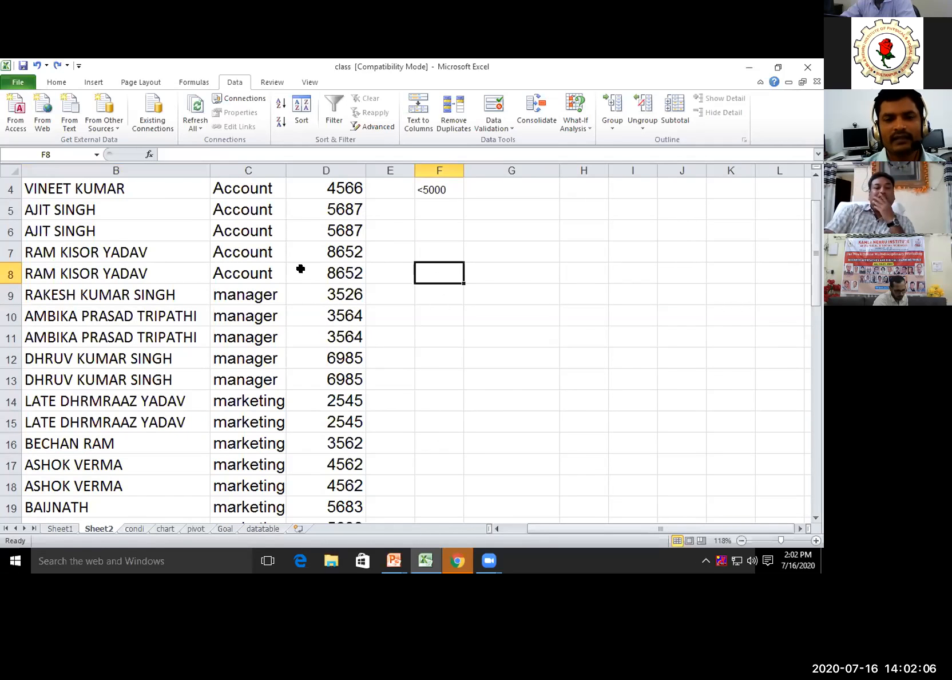
pyautogui.scroll(1, 300, 269)
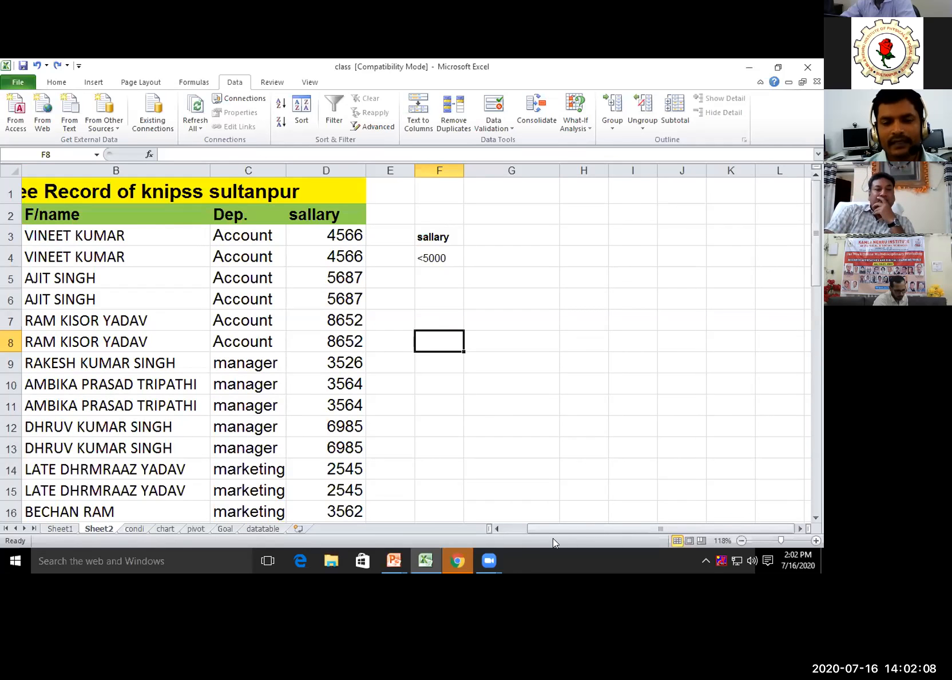
pyautogui.click(497, 528)
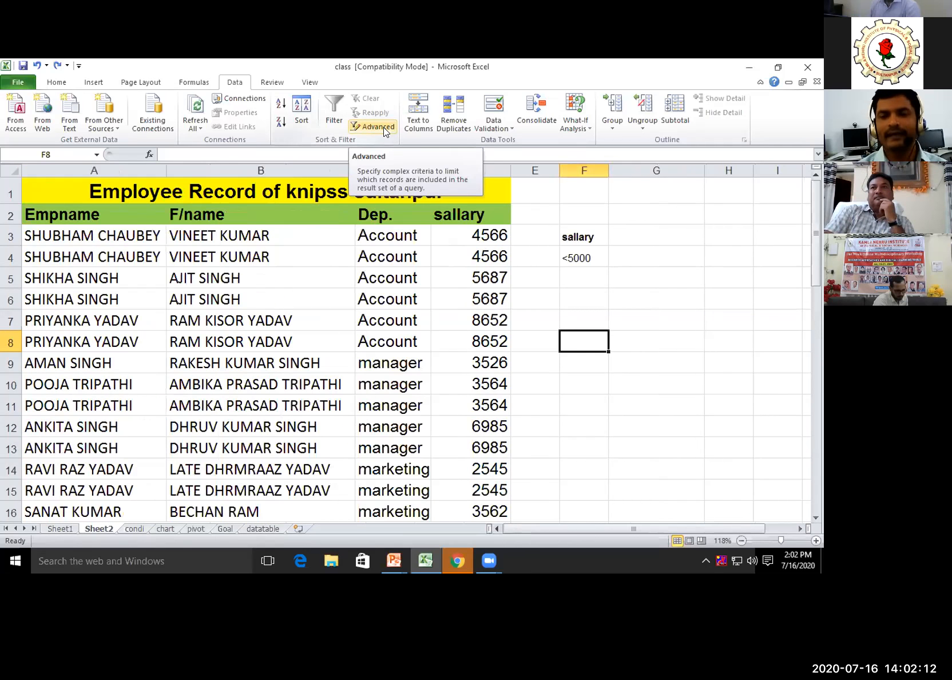
# Step: Run an in-place Advanced Filter on A2:D27 with an empty criteria range and unique records only
pyautogui.click(384, 127)
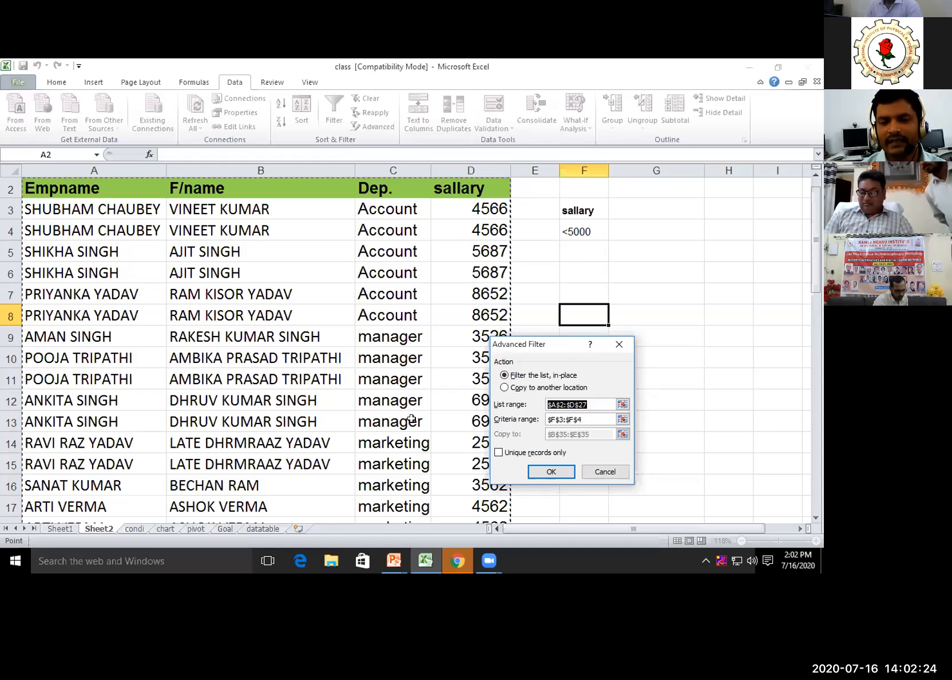
pyautogui.scroll(-7, 400, 415)
pyautogui.scroll(3, 345, 447)
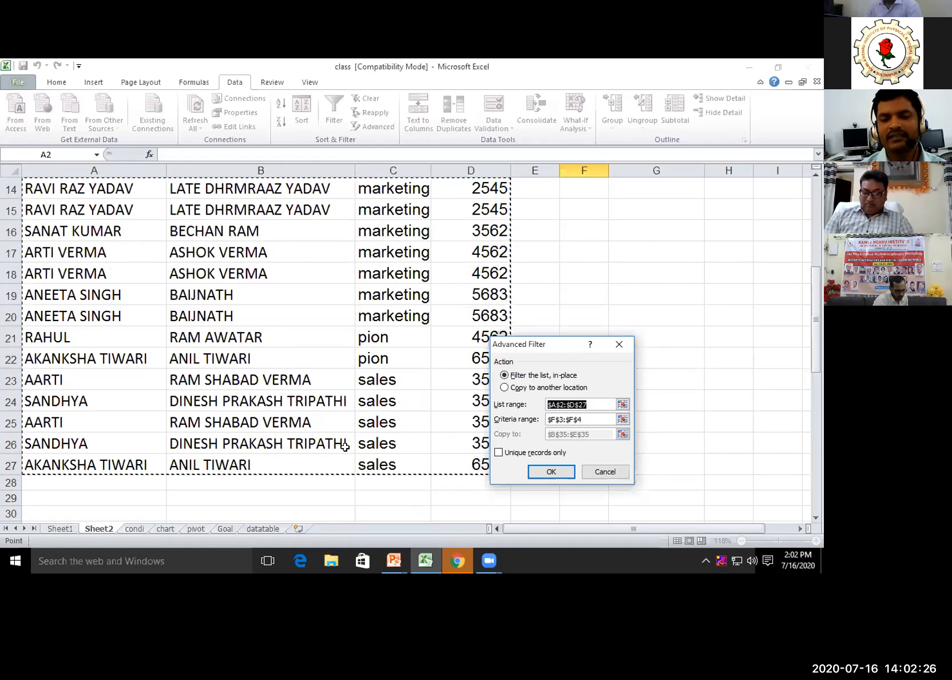
pyautogui.scroll(4, 345, 445)
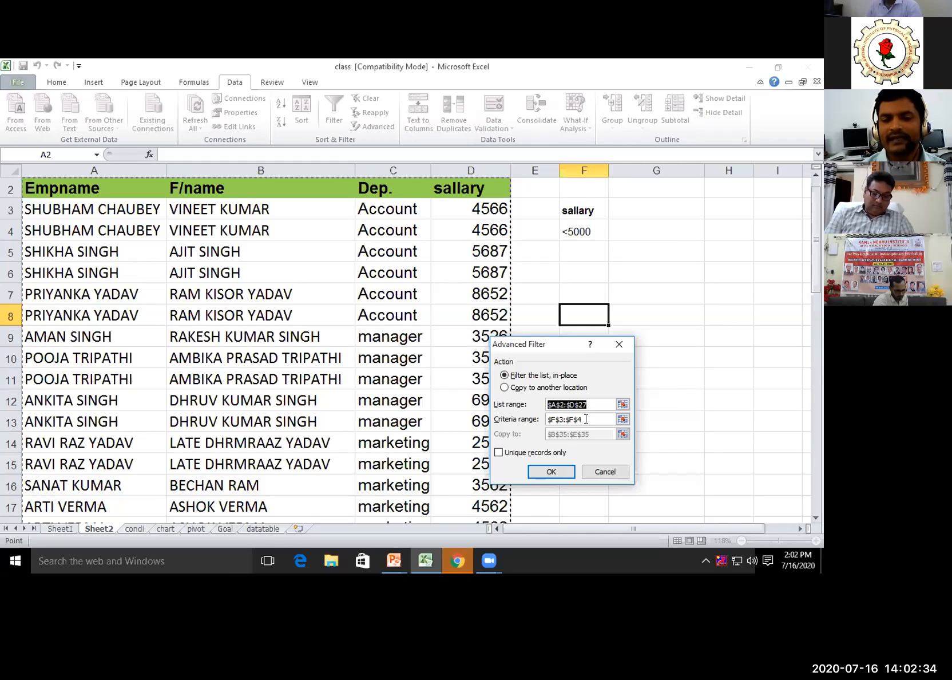
pyautogui.click(584, 419)
pyautogui.press('BackSpace')
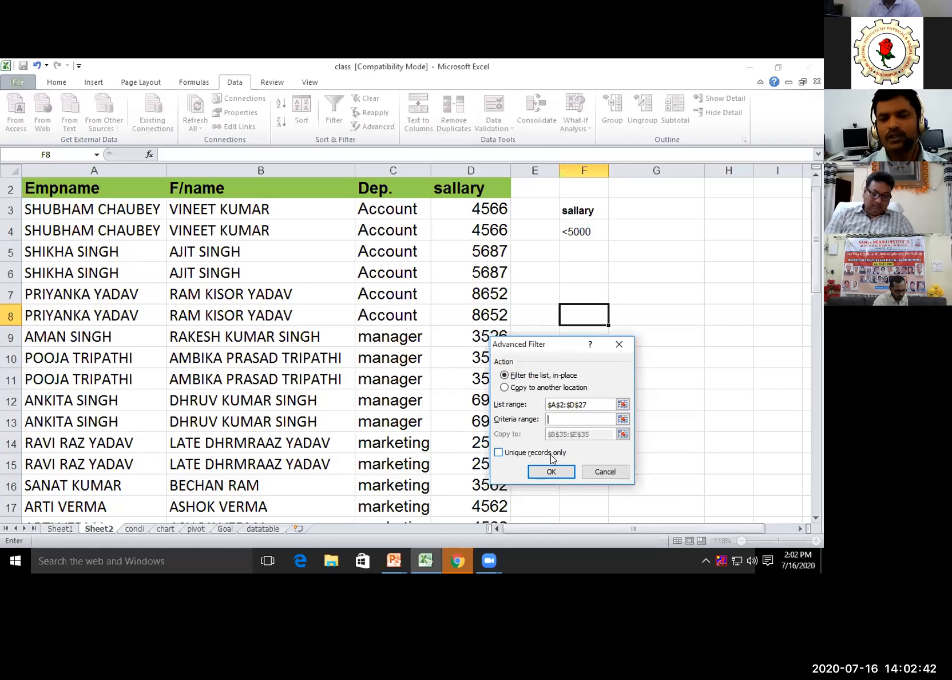
pyautogui.hotkey('alt', 'r')
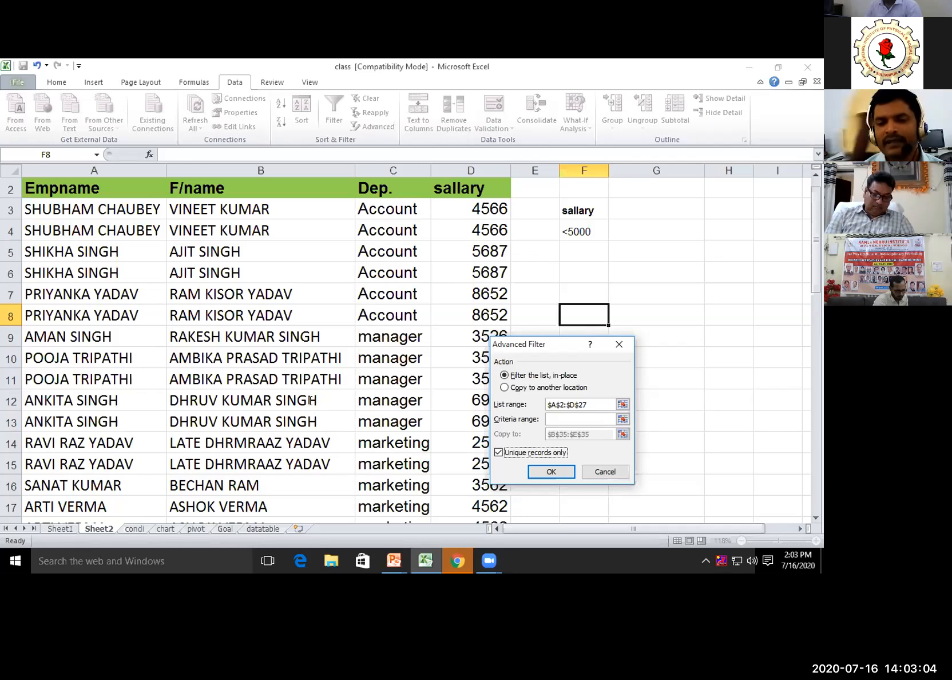
pyautogui.click(572, 418)
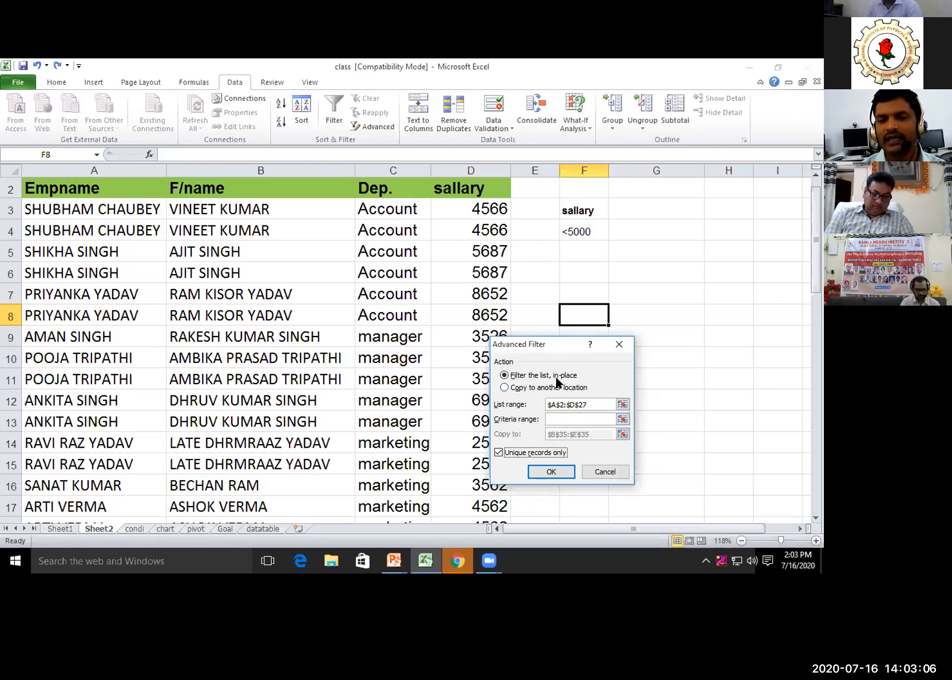
pyautogui.click(550, 472)
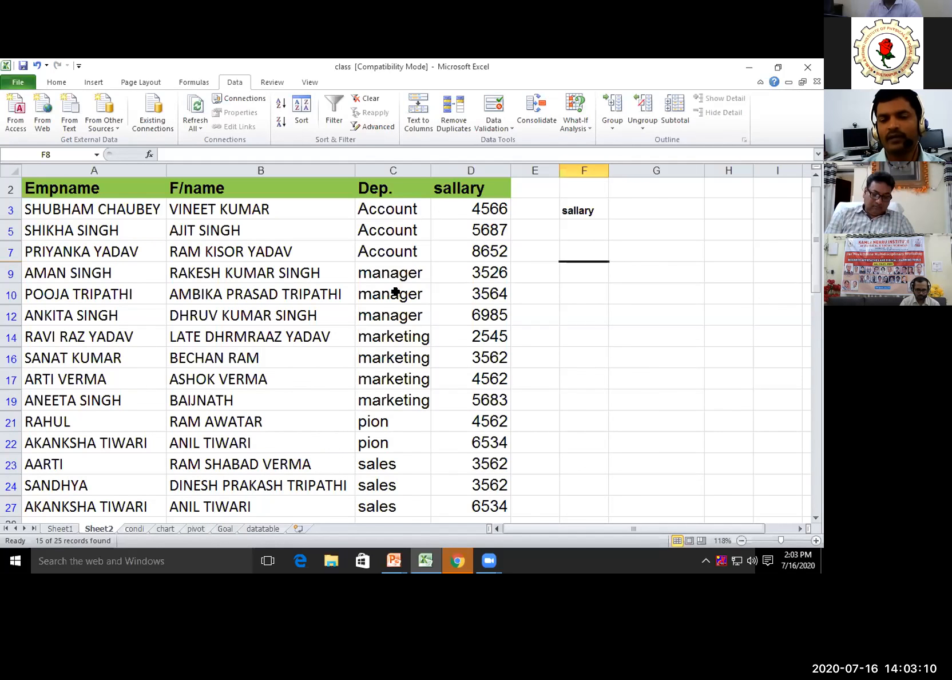
# Step: Review the unique employee records, undo the unique-records filter, and look over the full table
pyautogui.scroll(-2, 411, 447)
pyautogui.scroll(2, 406, 447)
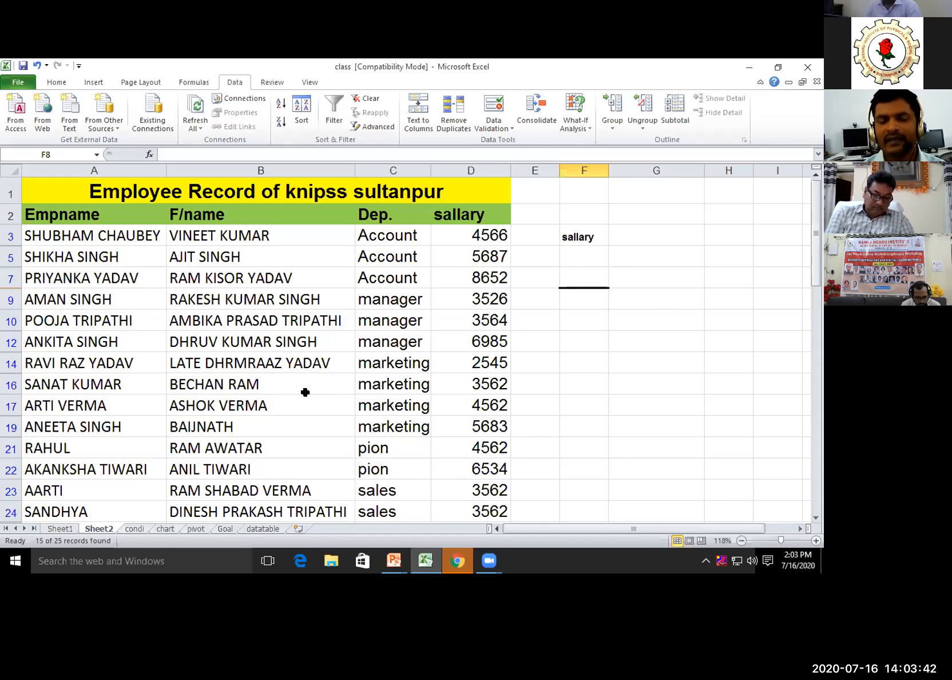
pyautogui.scroll(-2, 236, 405)
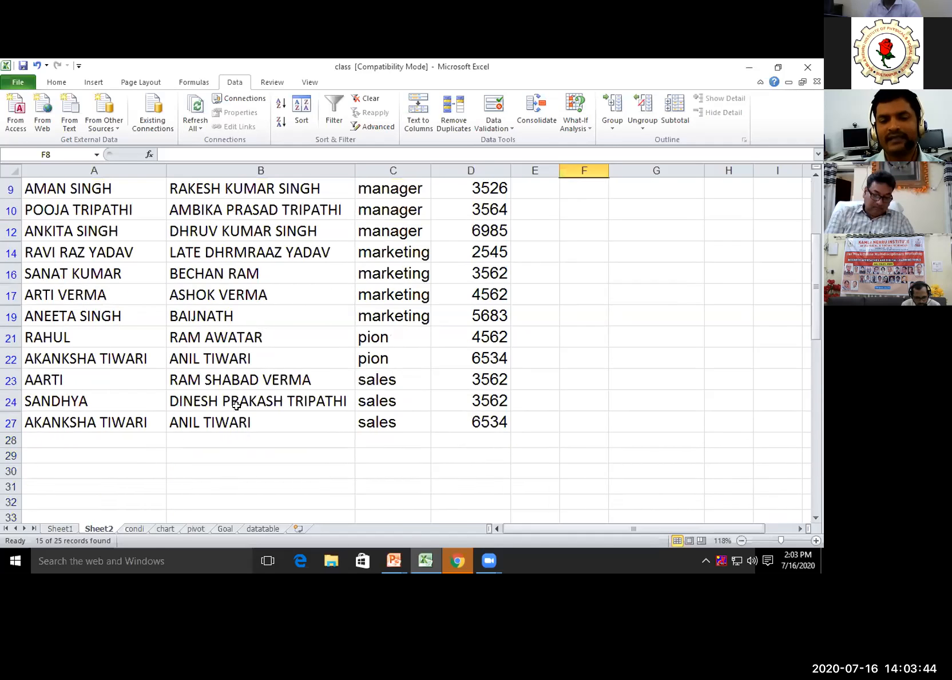
pyautogui.scroll(2, 237, 406)
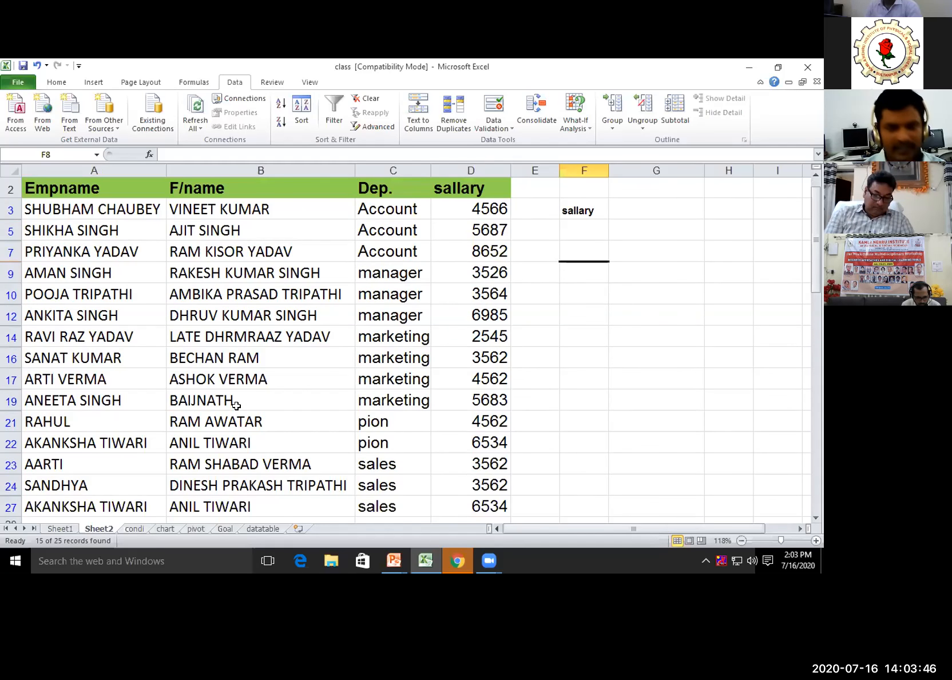
pyautogui.hotkey('ctrl', 'z')
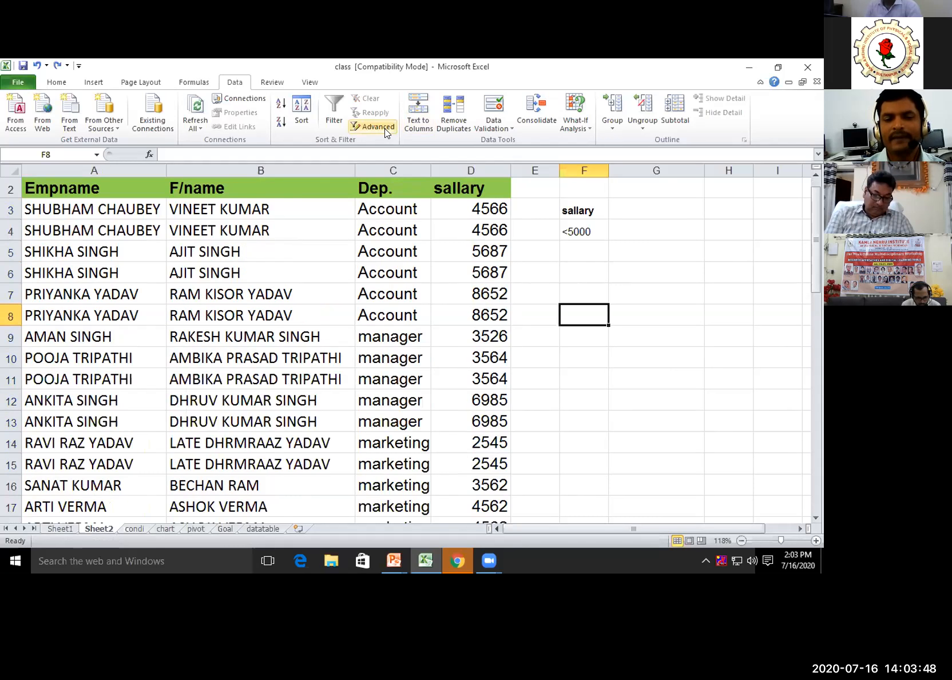
pyautogui.scroll(-4, 410, 325)
pyautogui.scroll(4, 369, 441)
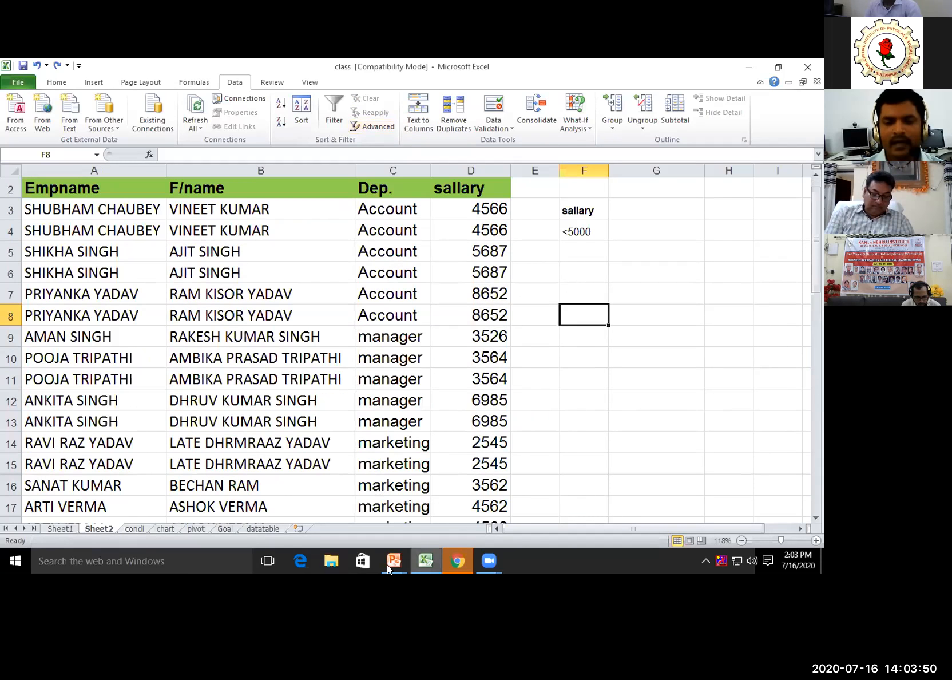
# Step: Switch to the PowerPoint slide show, review the Data Analysis in EXCEL slide, and return to the Excel workbook
pyautogui.moveTo(393, 566)
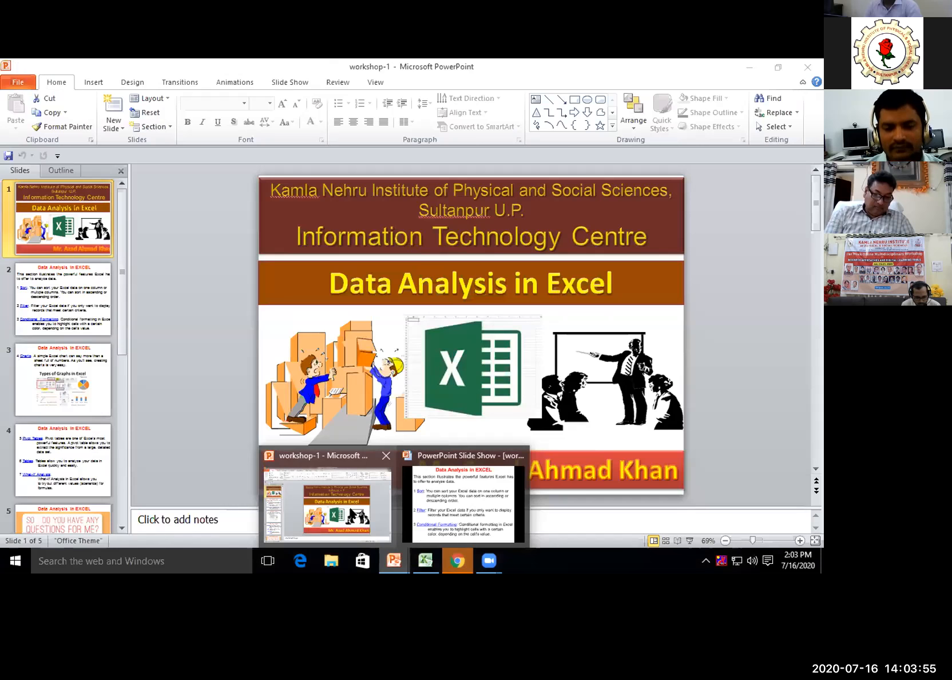
pyautogui.moveTo(373, 498)
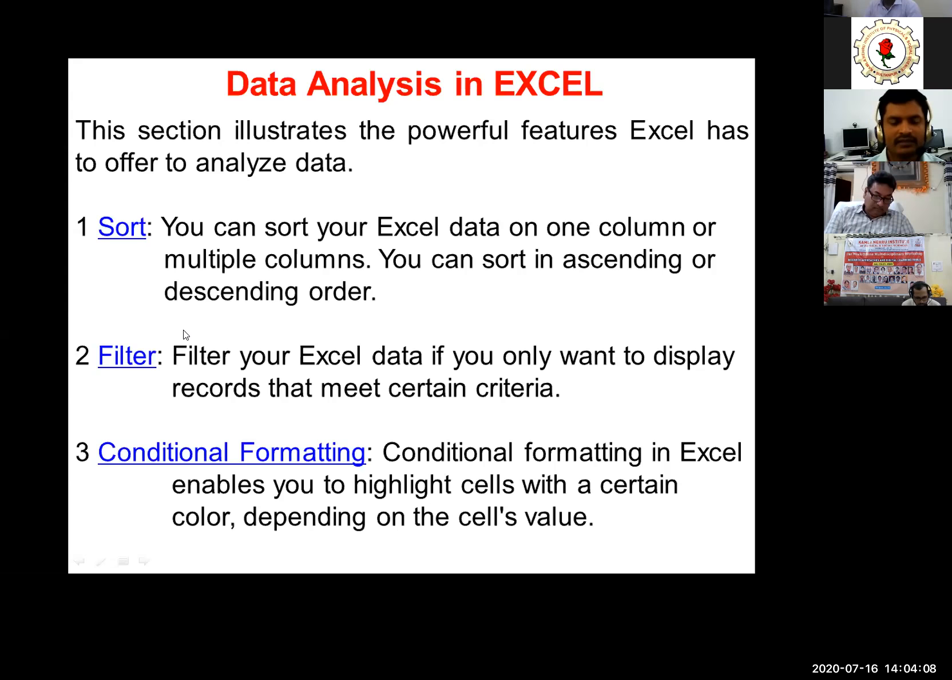
pyautogui.press('Right')
pyautogui.press('Left')
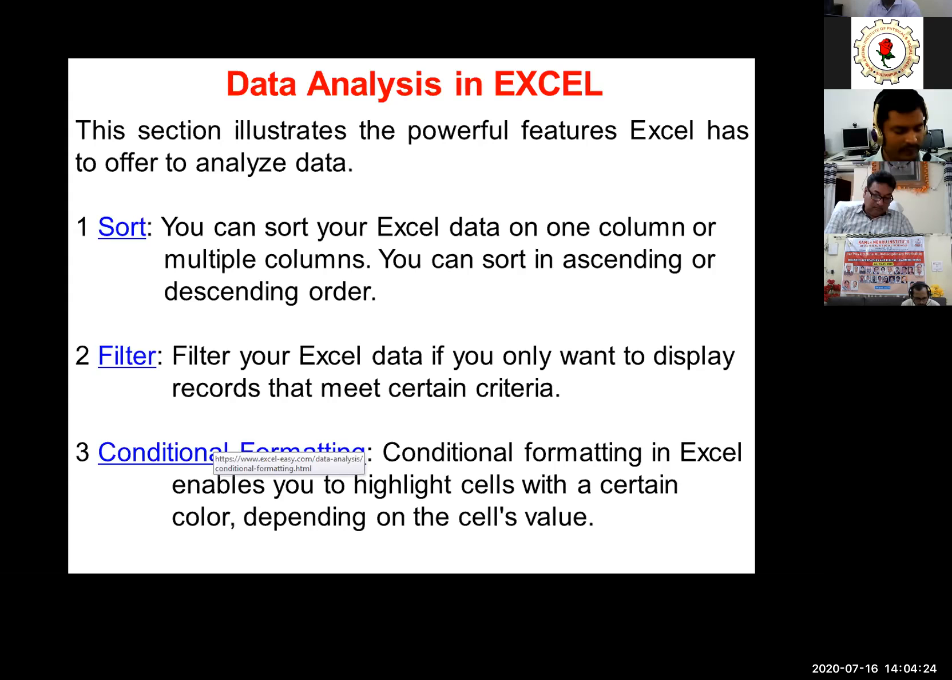
pyautogui.hotkey('alt', 'Tab')
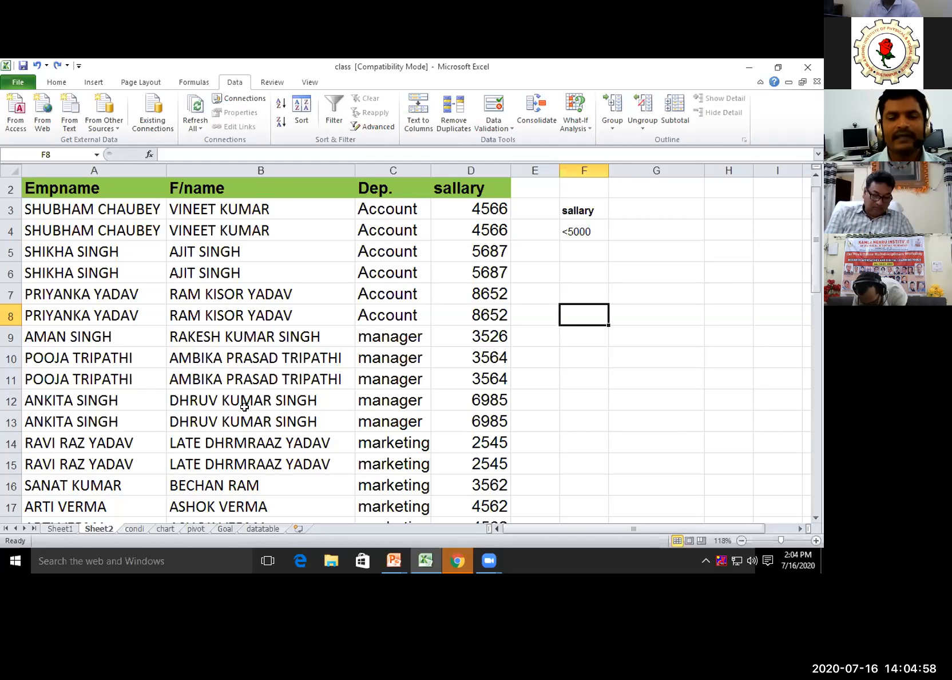
# Step: Clear the salary filter criteria from cells F3:F4 beside the employee table
pyautogui.scroll(-4, 244, 406)
pyautogui.scroll(3, 244, 405)
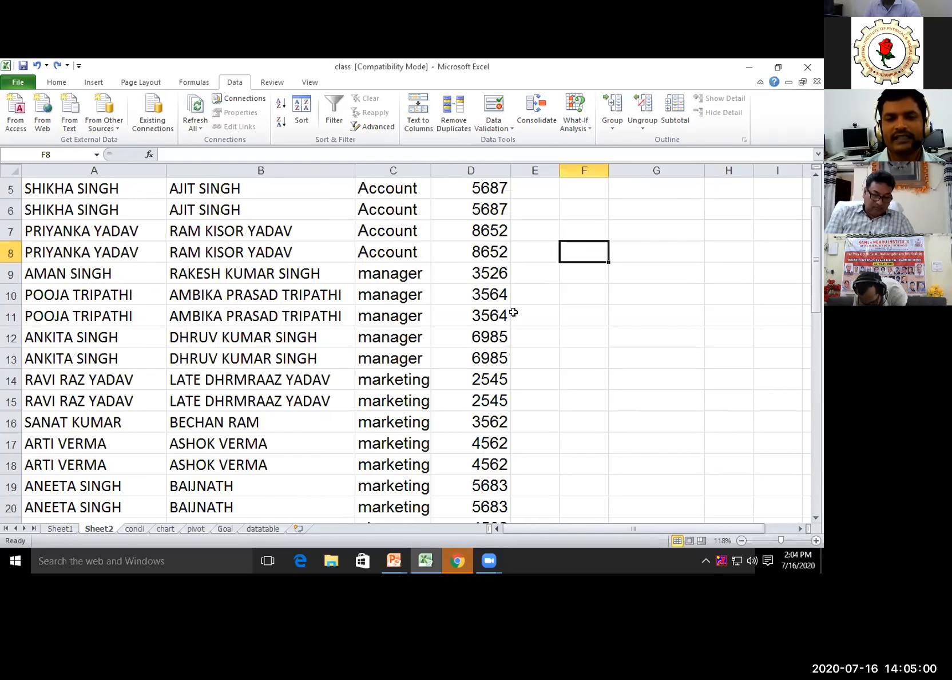
pyautogui.scroll(2, 584, 233)
pyautogui.moveTo(584, 233); pyautogui.dragTo(584, 257)
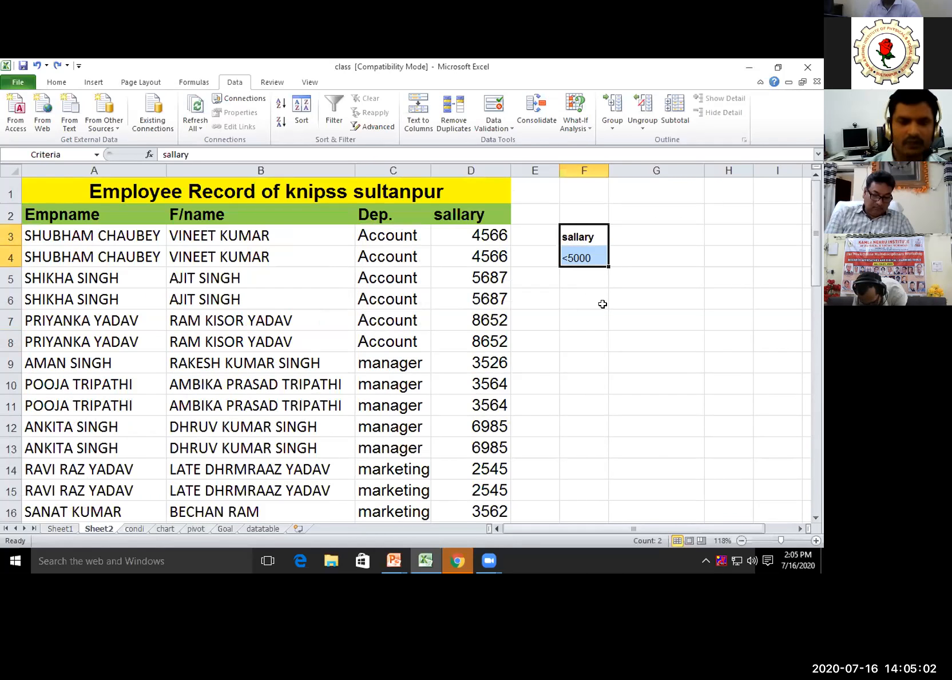
pyautogui.press('Delete')
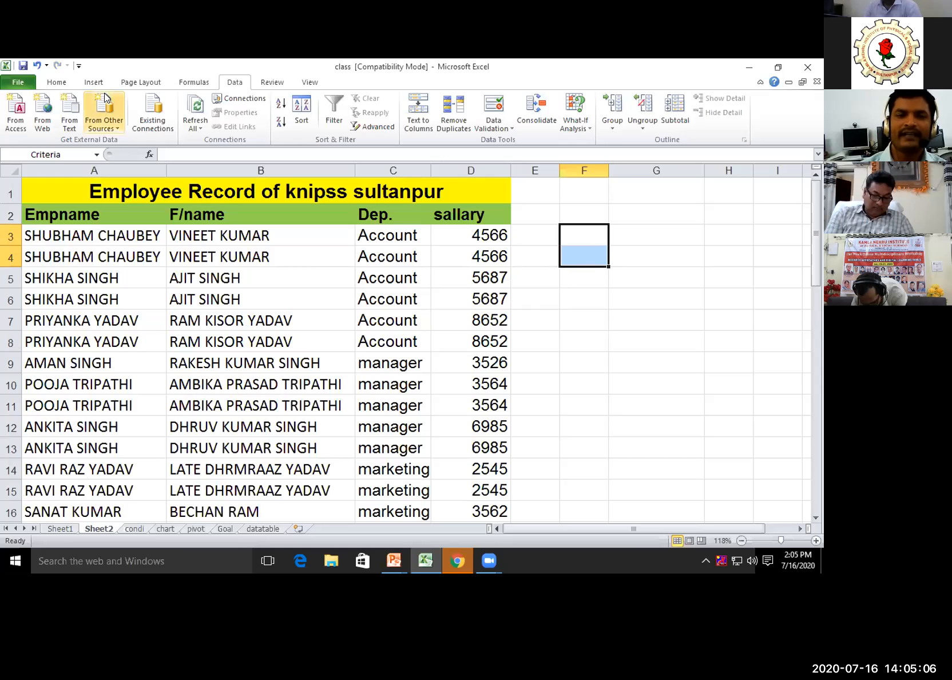
pyautogui.click(57, 82)
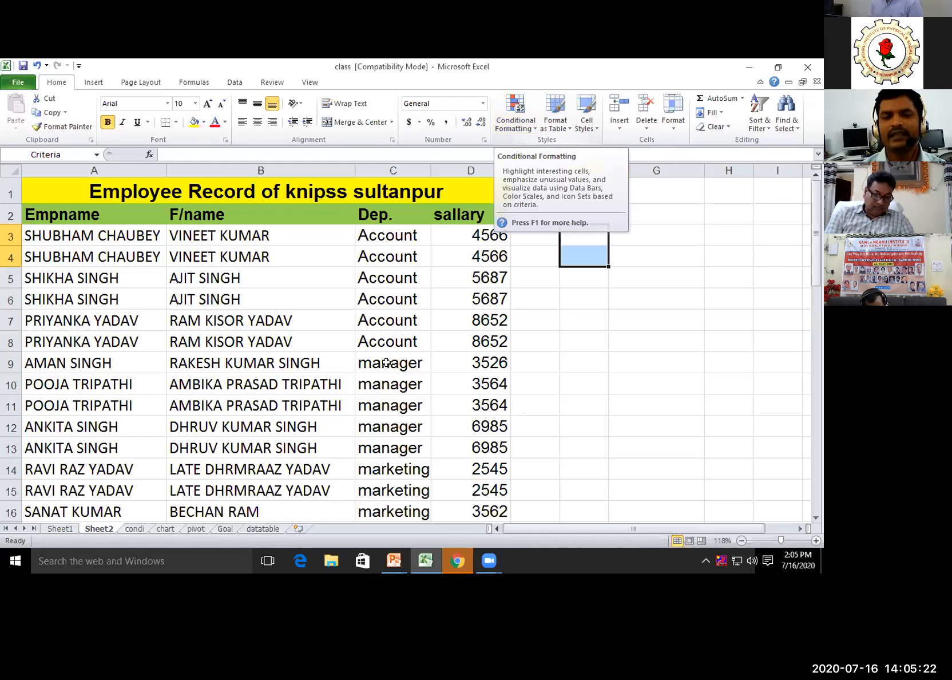
pyautogui.click(534, 127)
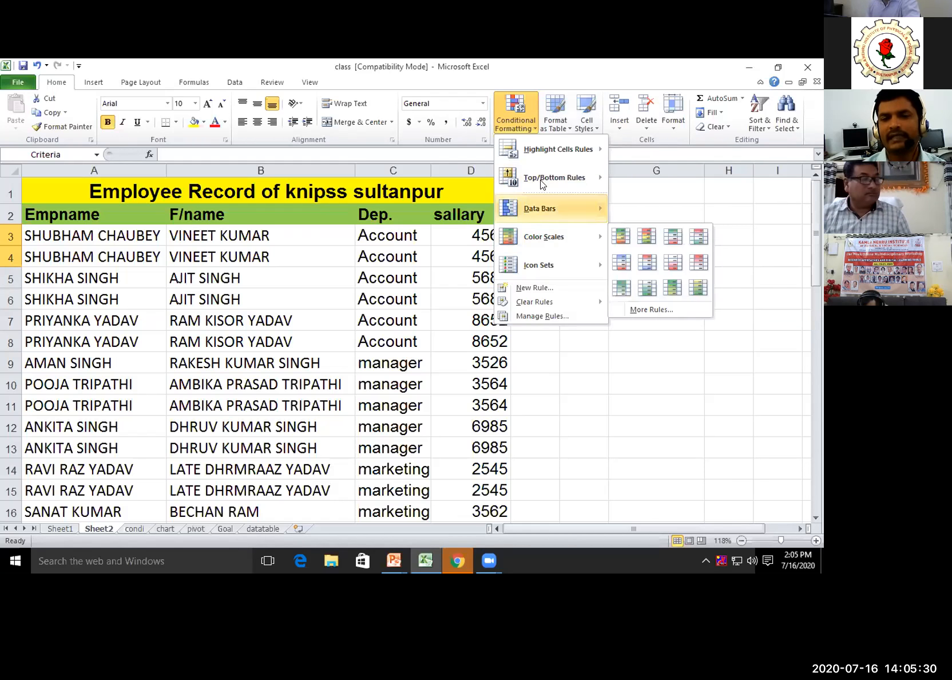
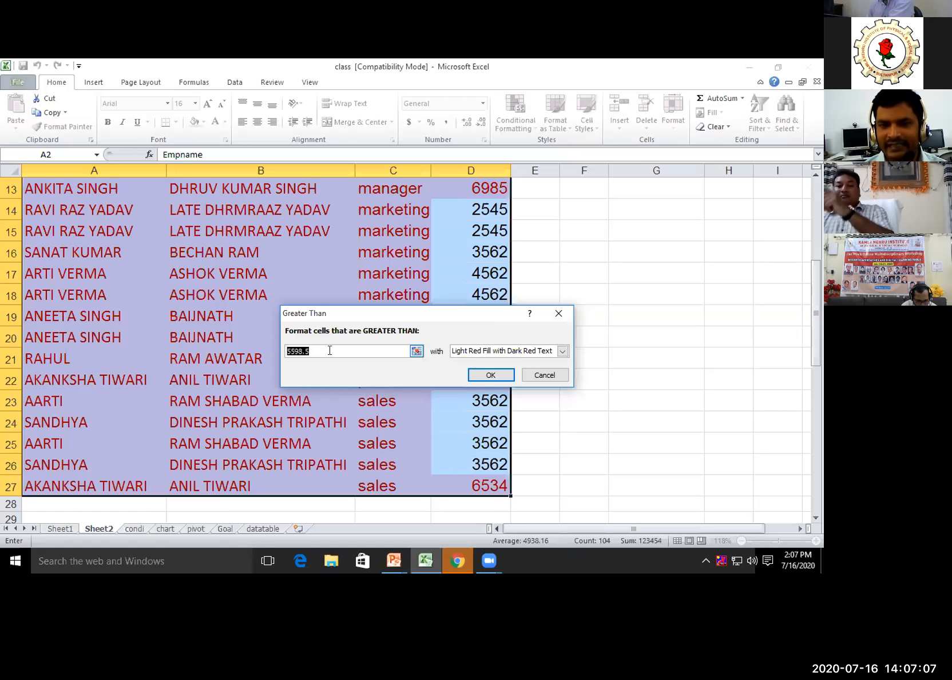
pyautogui.click(548, 374)
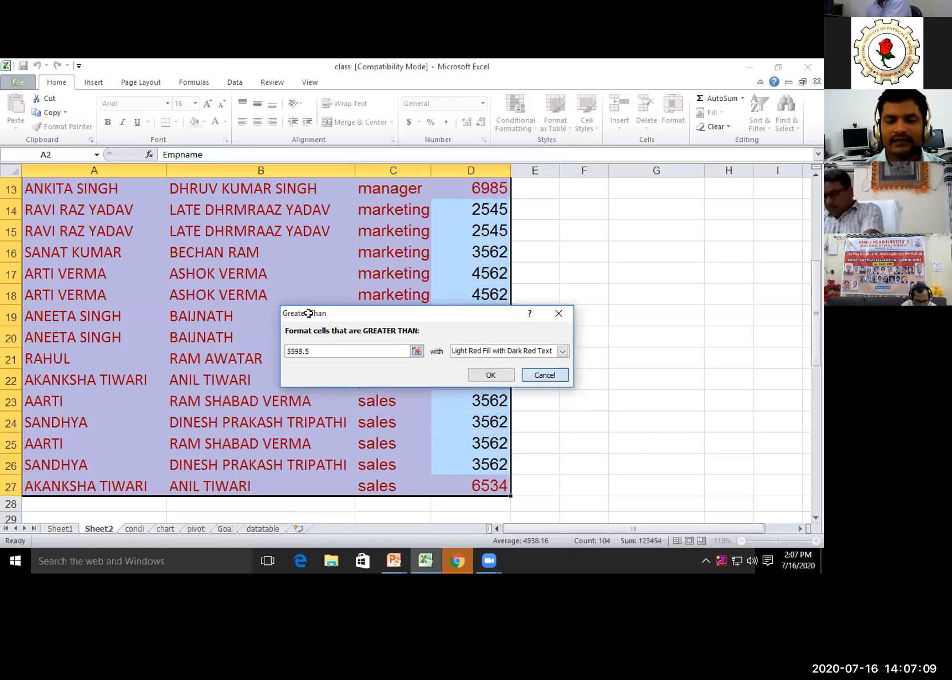
# Step: Set up a Greater Than conditional formatting rule on salary column D with a threshold of 7000
pyautogui.scroll(4, 275, 354)
pyautogui.click(466, 209)
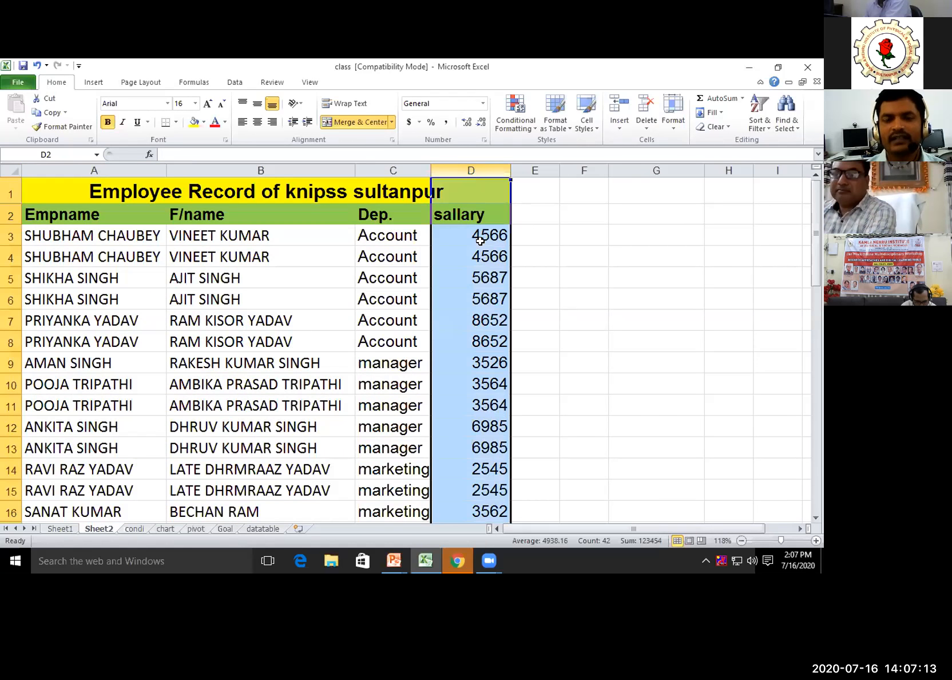
pyautogui.click(471, 170)
pyautogui.click(535, 127)
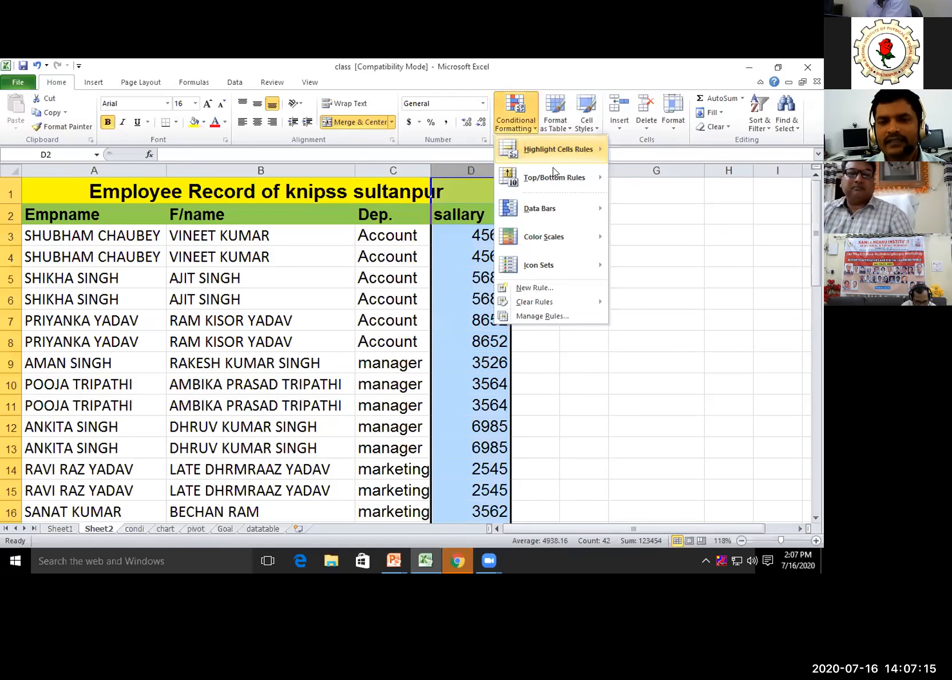
pyautogui.moveTo(558, 149)
pyautogui.click(653, 150)
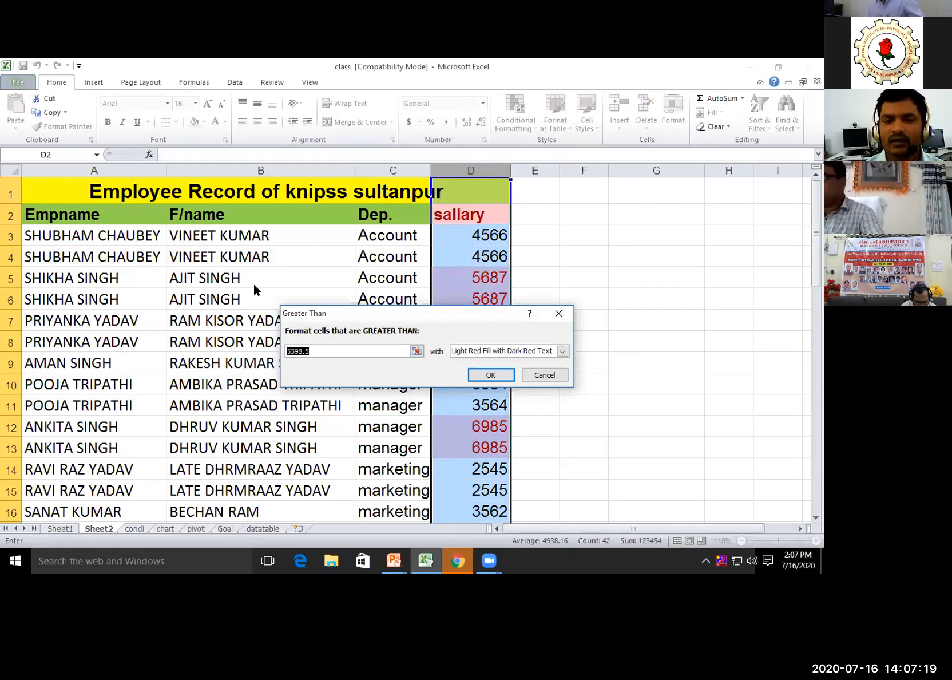
pyautogui.moveTo(343, 313); pyautogui.dragTo(112, 253)
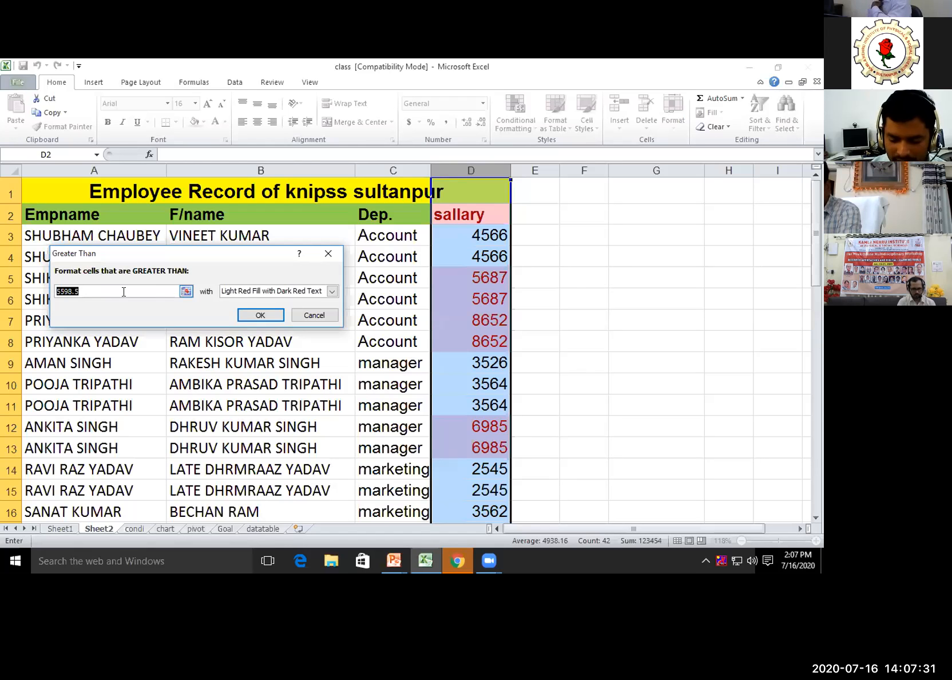
pyautogui.write('7000')
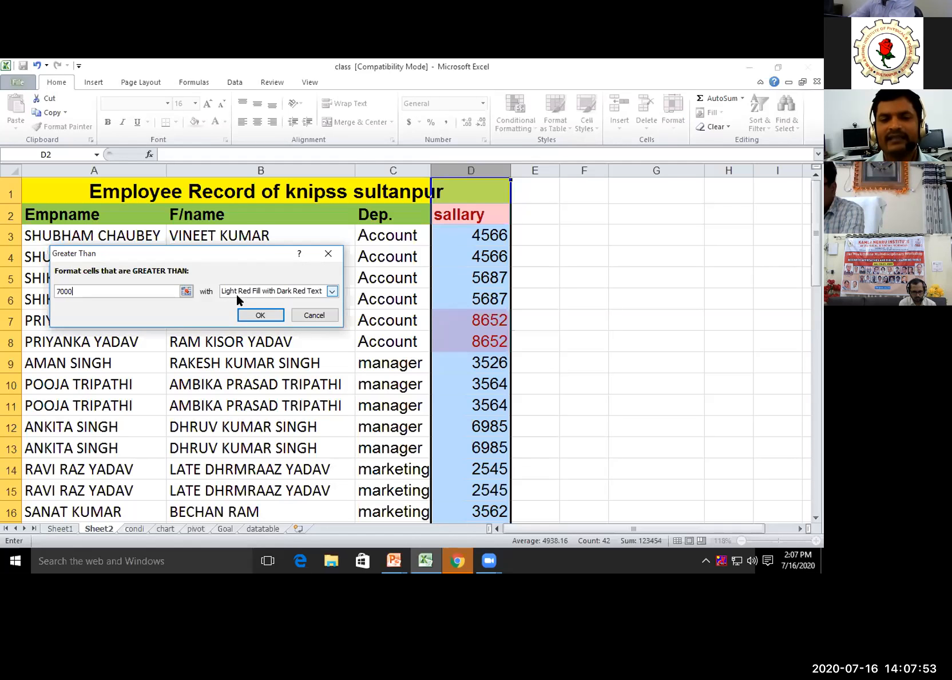
# Step: Try a custom bold red font format for the Greater Than 7000 rule on the salary column, and cancel the rule
pyautogui.click(301, 294)
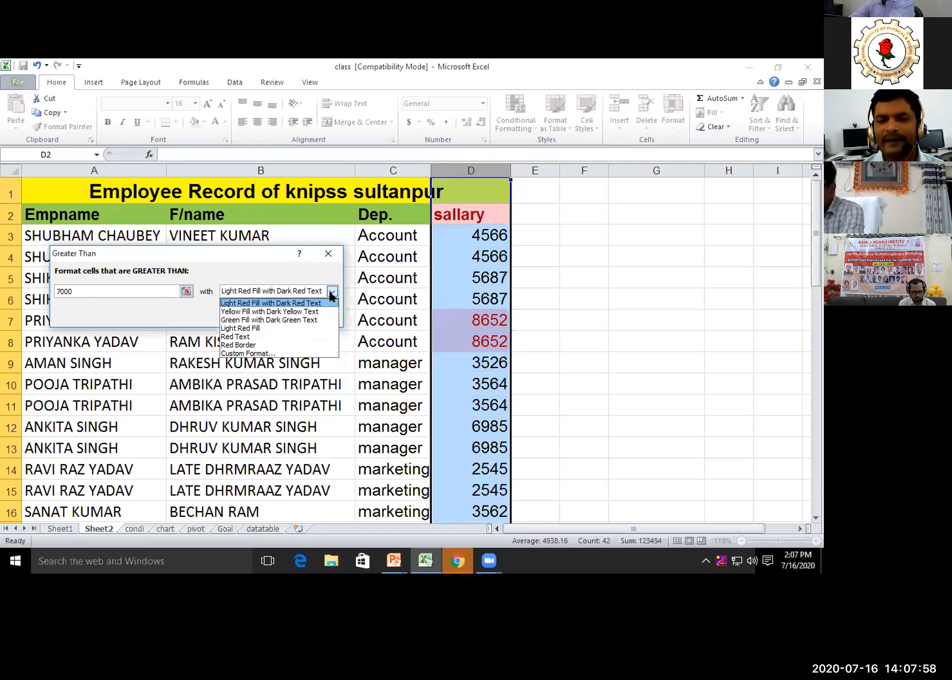
pyautogui.click(248, 354)
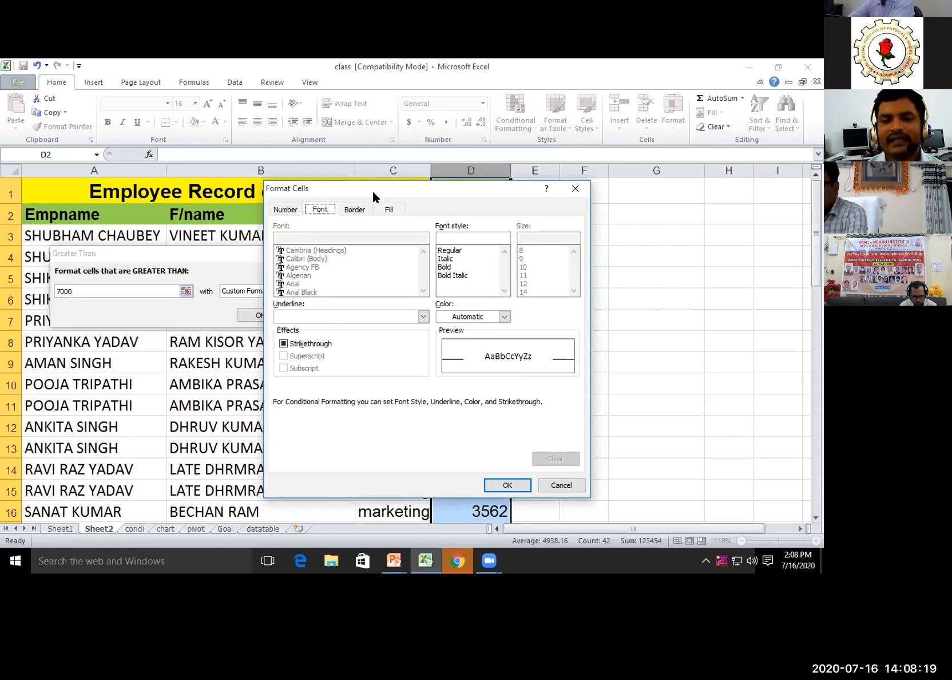
pyautogui.moveTo(373, 191); pyautogui.dragTo(416, 171)
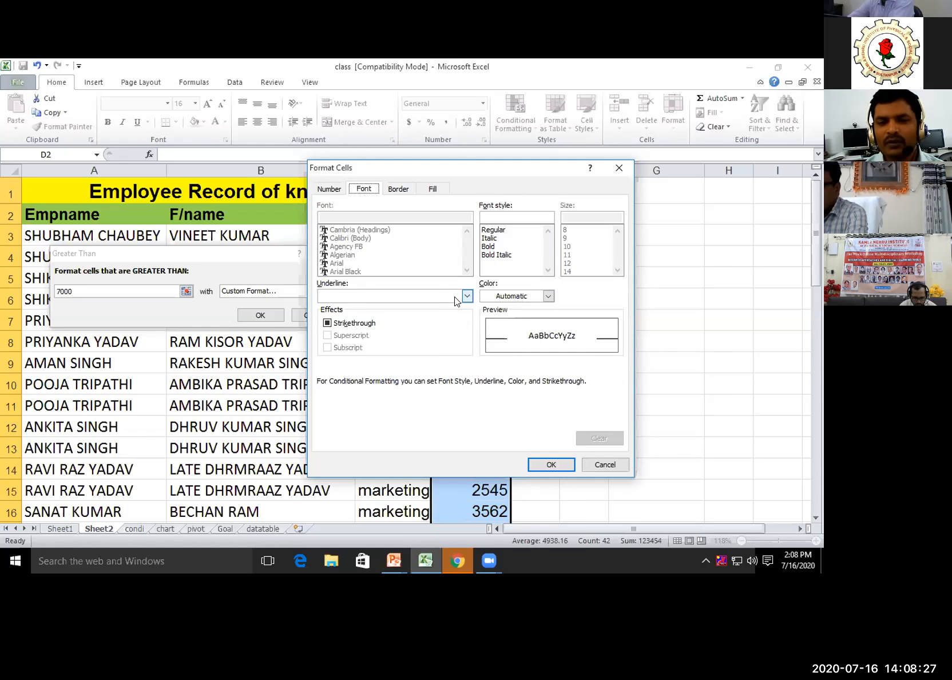
pyautogui.click(548, 295)
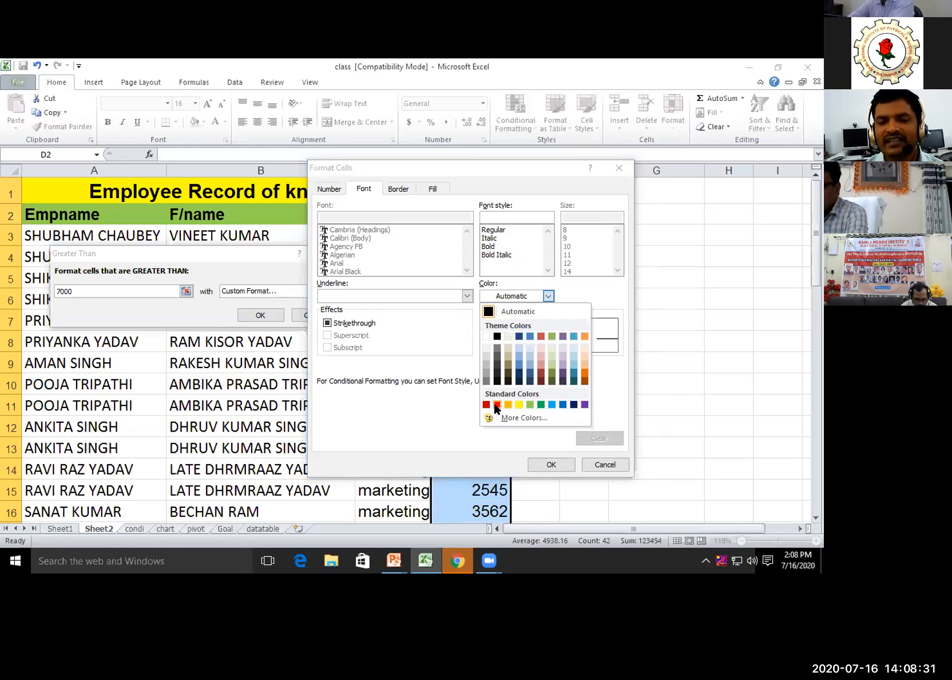
pyautogui.click(497, 405)
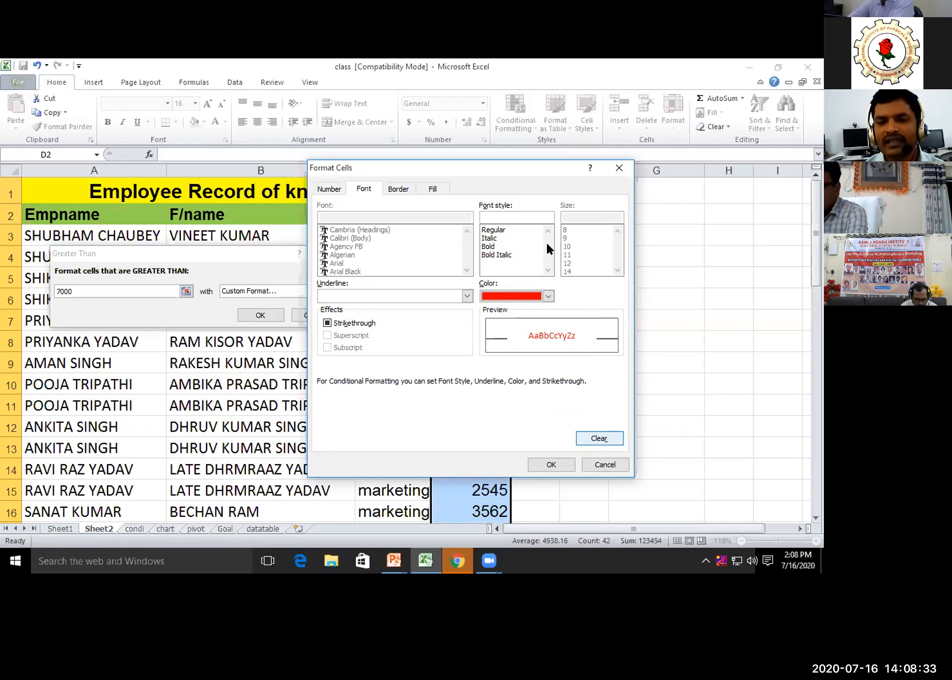
pyautogui.click(488, 247)
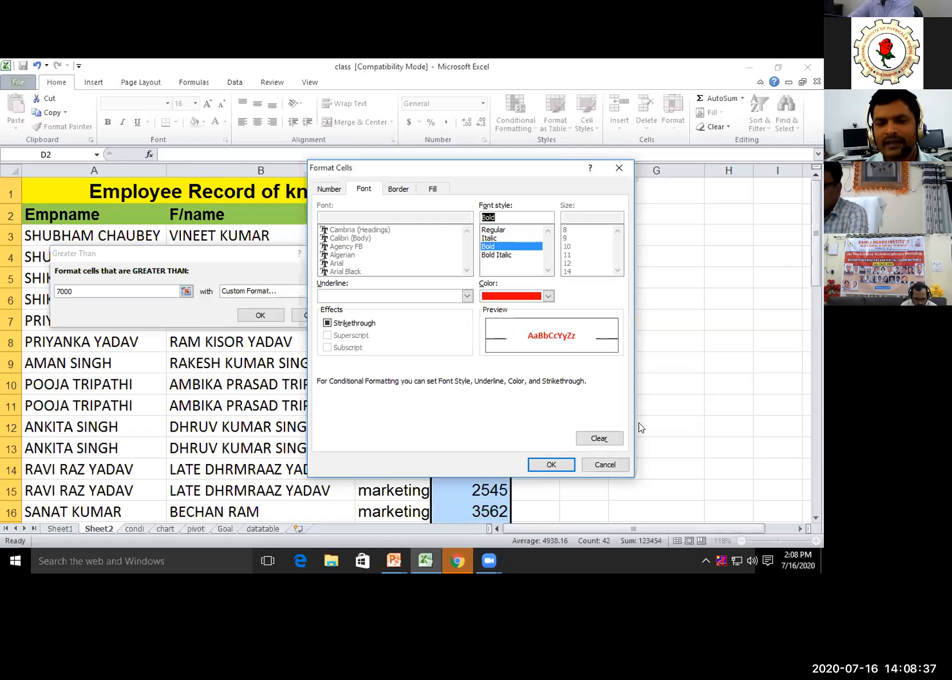
pyautogui.click(467, 296)
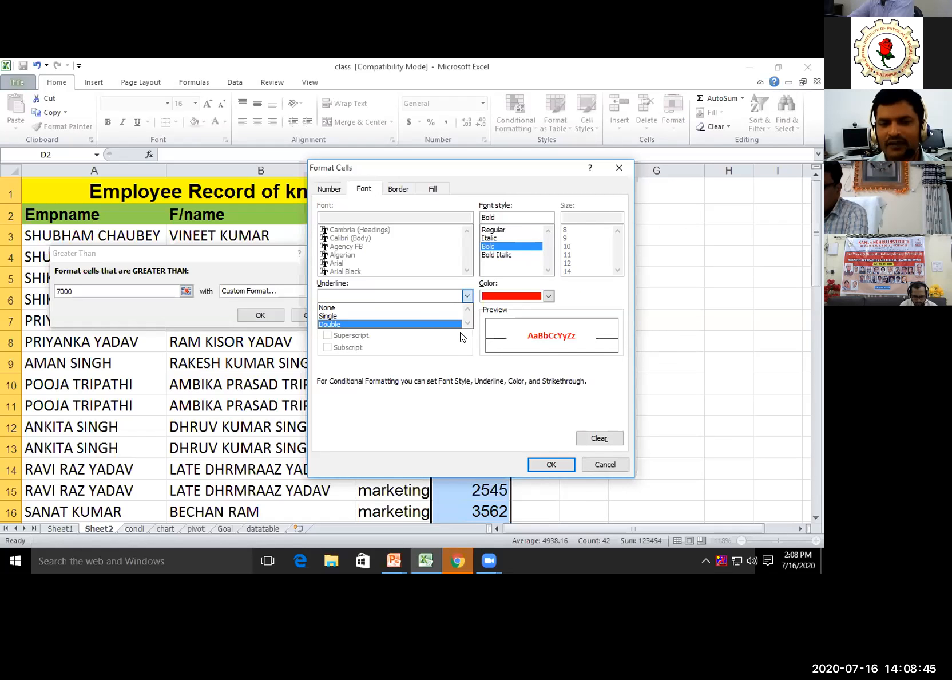
pyautogui.click(543, 464)
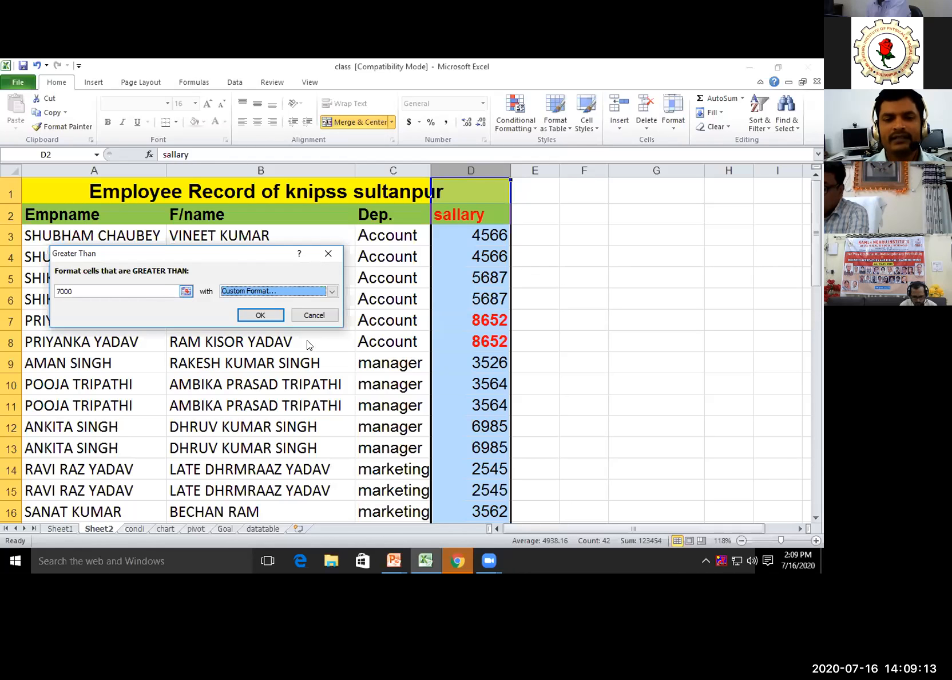
pyautogui.click(314, 316)
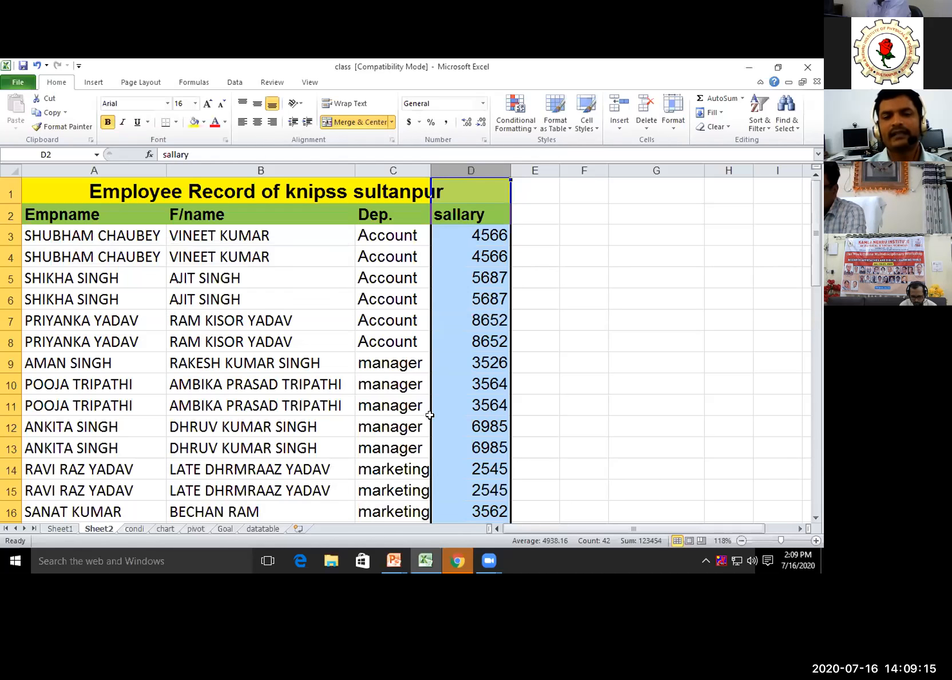
# Step: Set up a Less Than conditional formatting rule on salary column D with a threshold of 5000
pyautogui.click(534, 130)
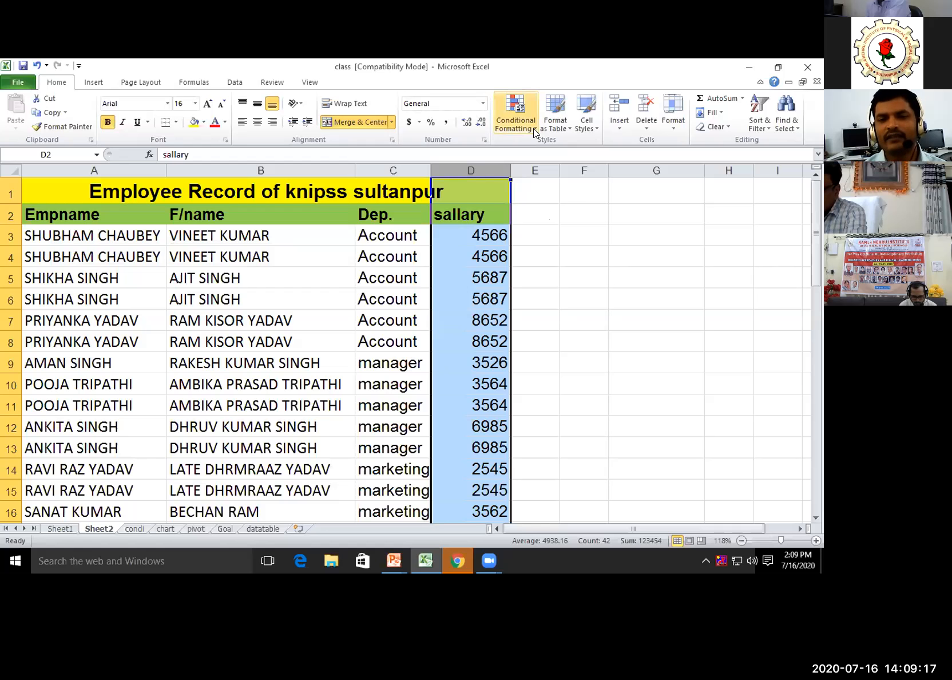
pyautogui.moveTo(559, 154)
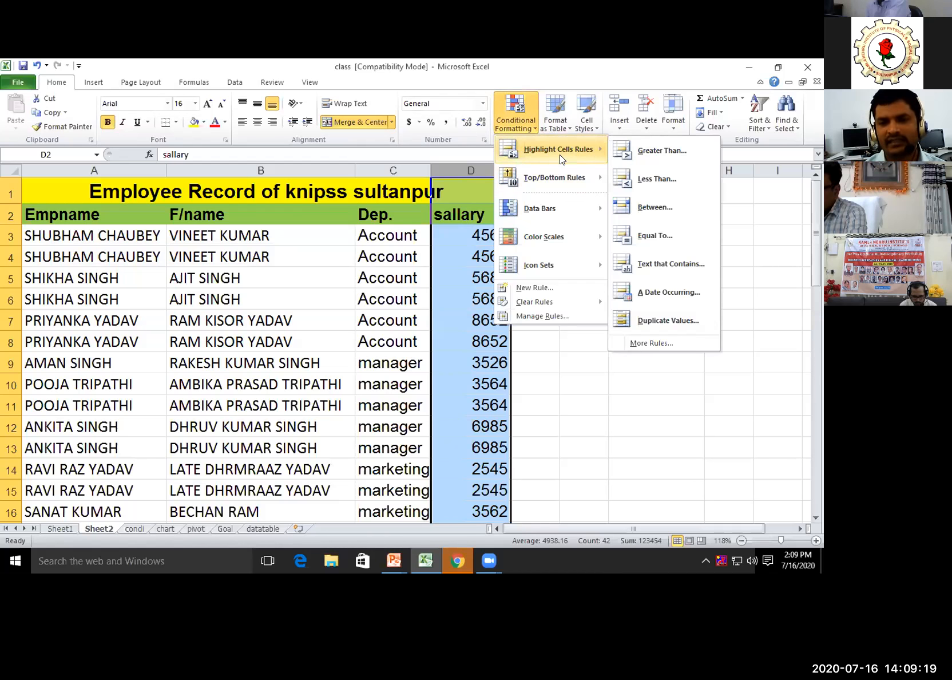
pyautogui.click(663, 179)
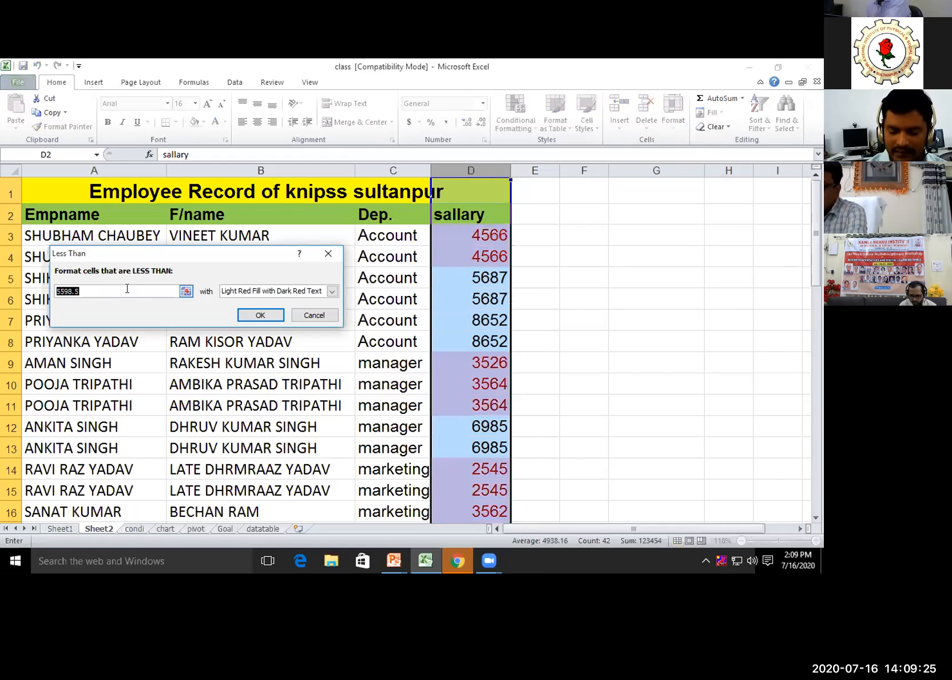
pyautogui.write('5000')
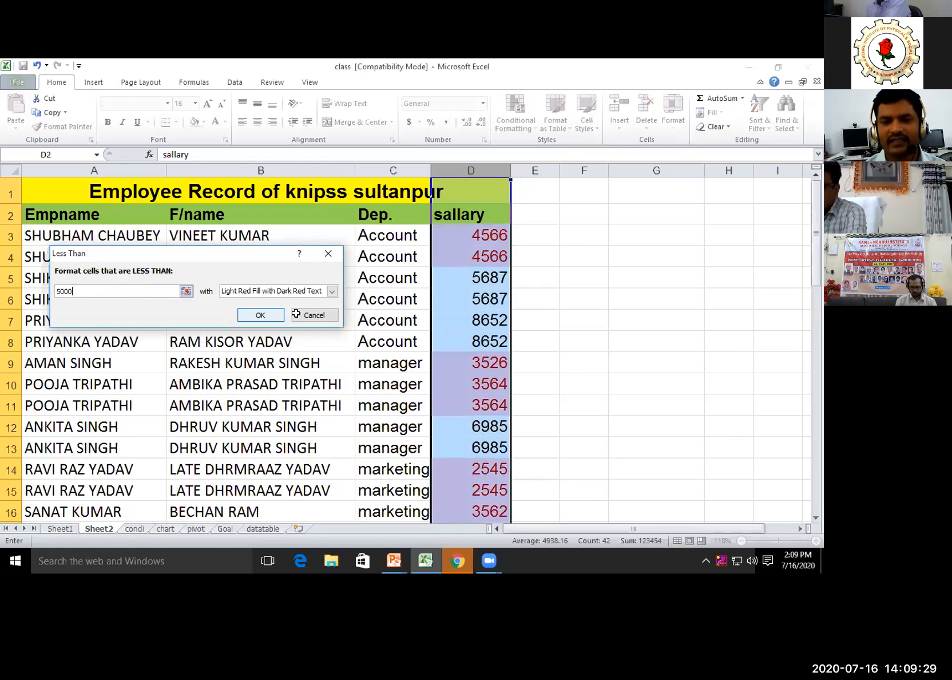
# Step: Give the Less Than rule a custom format with a bold, standard red font
pyautogui.click(333, 292)
pyautogui.click(252, 350)
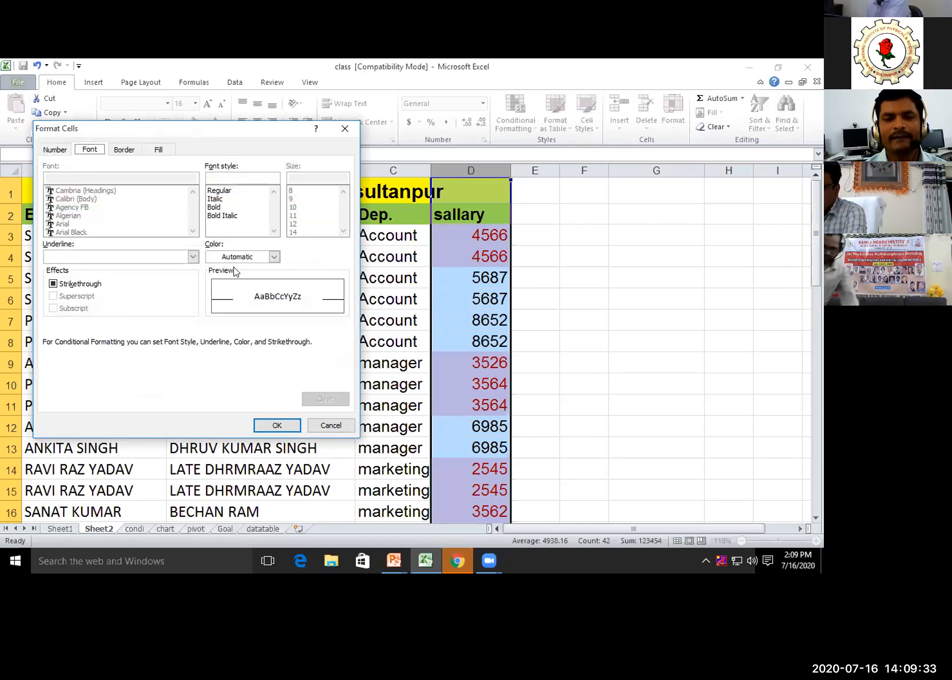
pyautogui.click(214, 207)
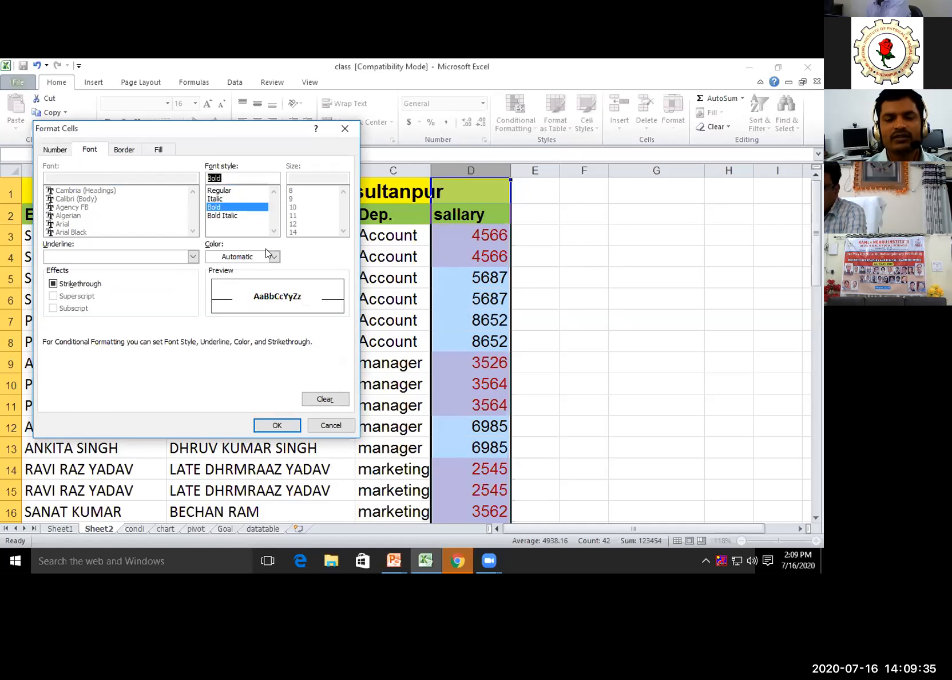
pyautogui.click(274, 256)
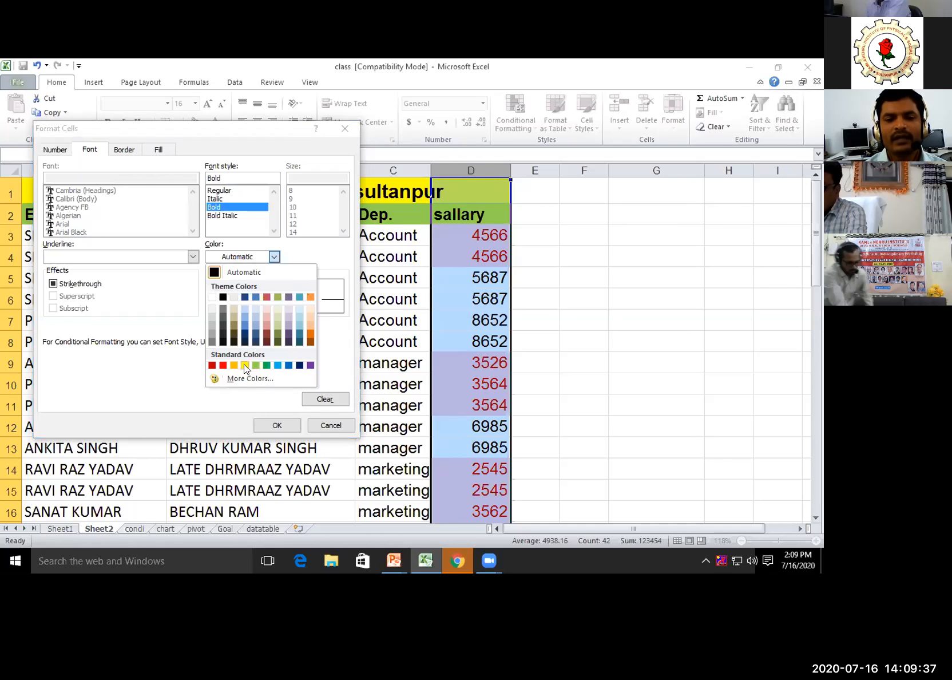
pyautogui.click(245, 365)
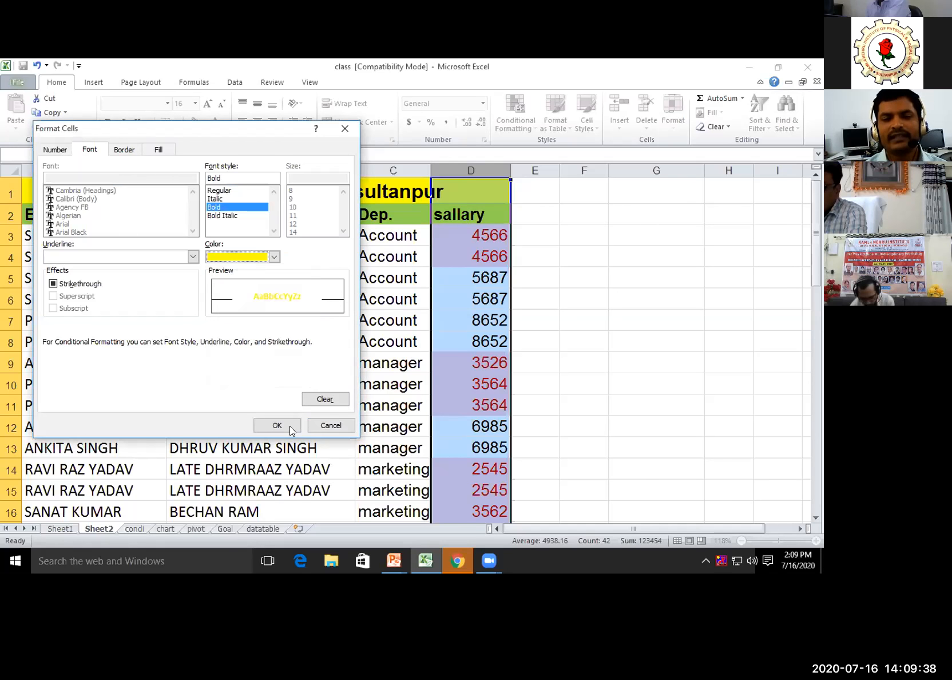
pyautogui.click(273, 257)
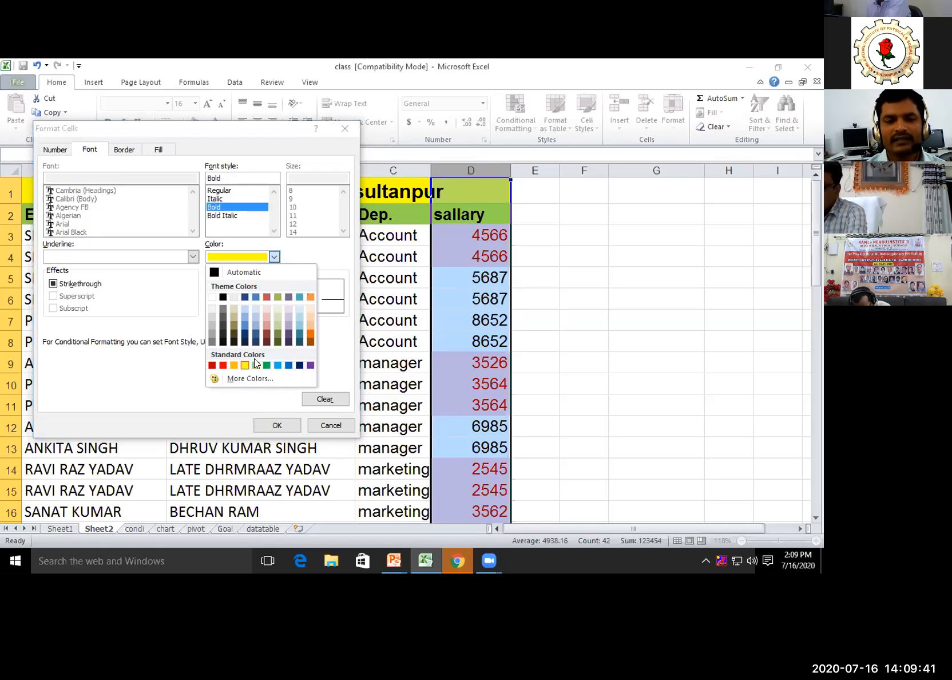
pyautogui.click(223, 365)
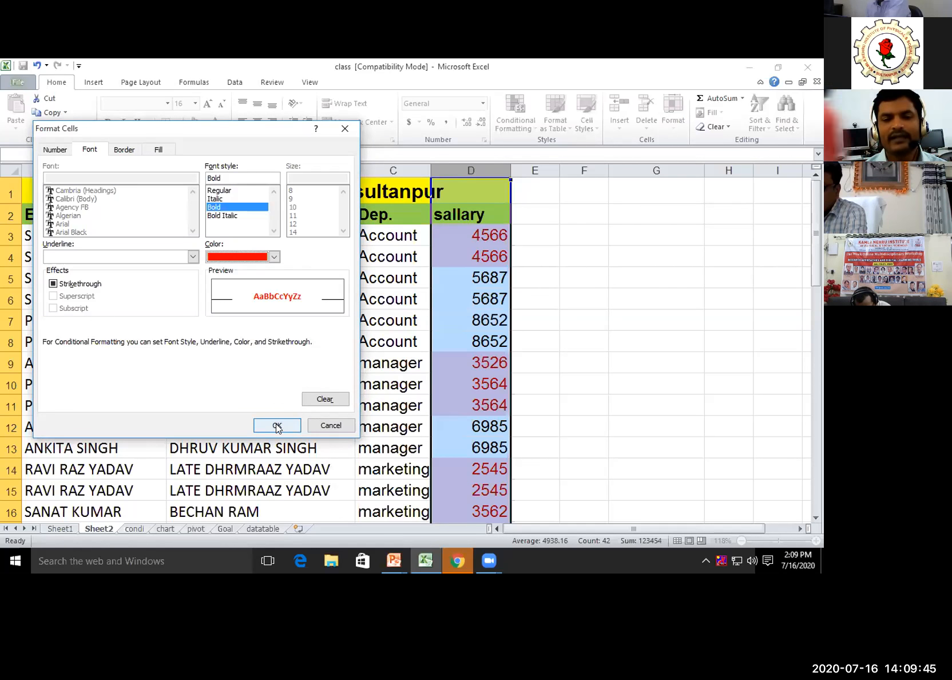
pyautogui.click(277, 425)
# Step: Look over the previewed formatting of salaries below 5000 down column D, and cancel the Less Than rule
pyautogui.scroll(-4, 471, 364)
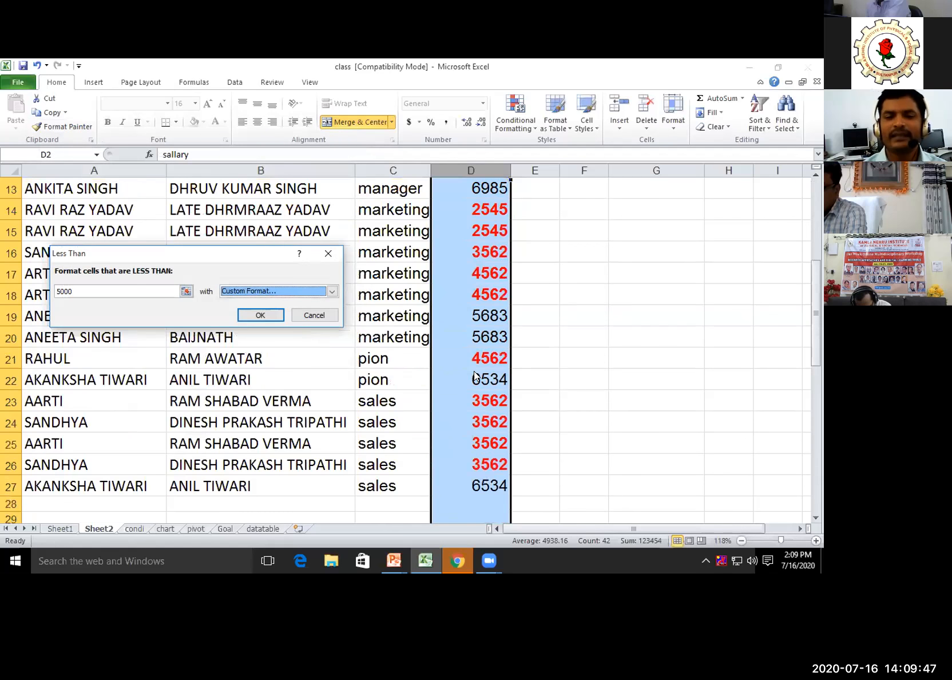
pyautogui.scroll(2, 498, 320)
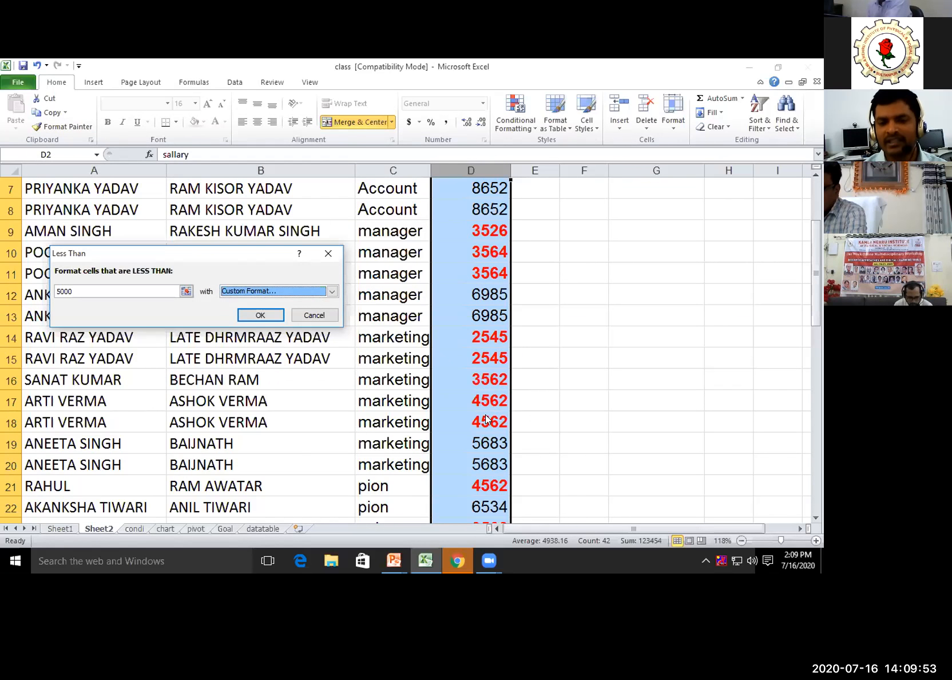
pyautogui.scroll(-4, 502, 365)
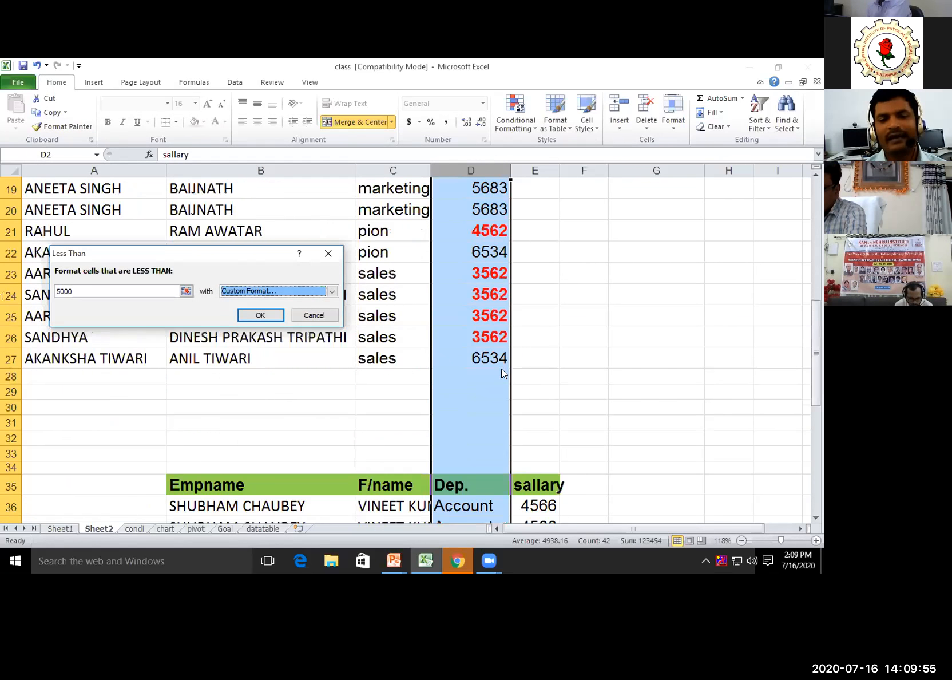
pyautogui.scroll(2, 501, 373)
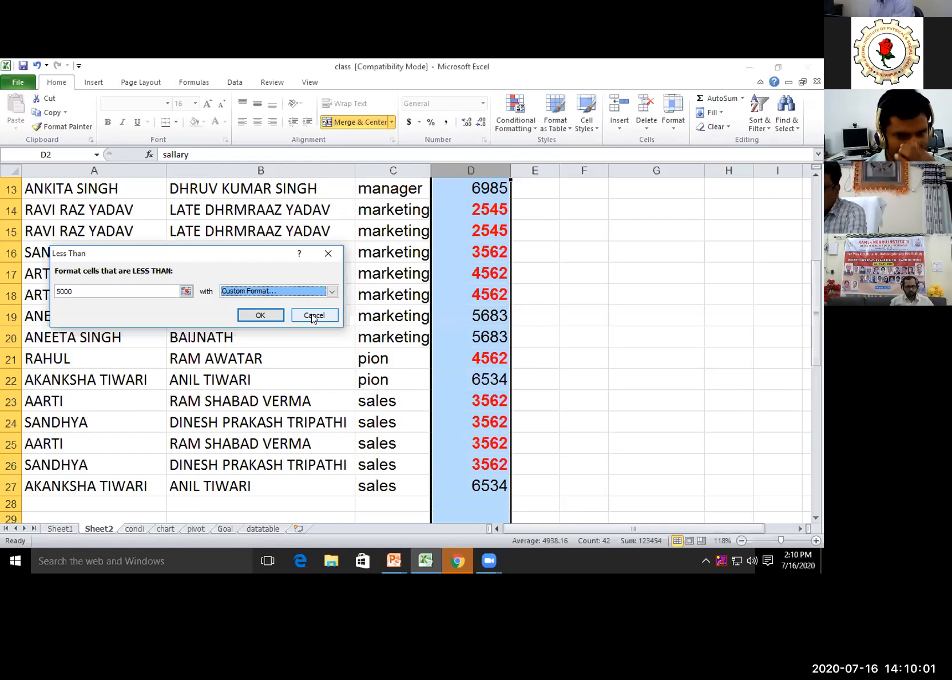
pyautogui.press('Escape')
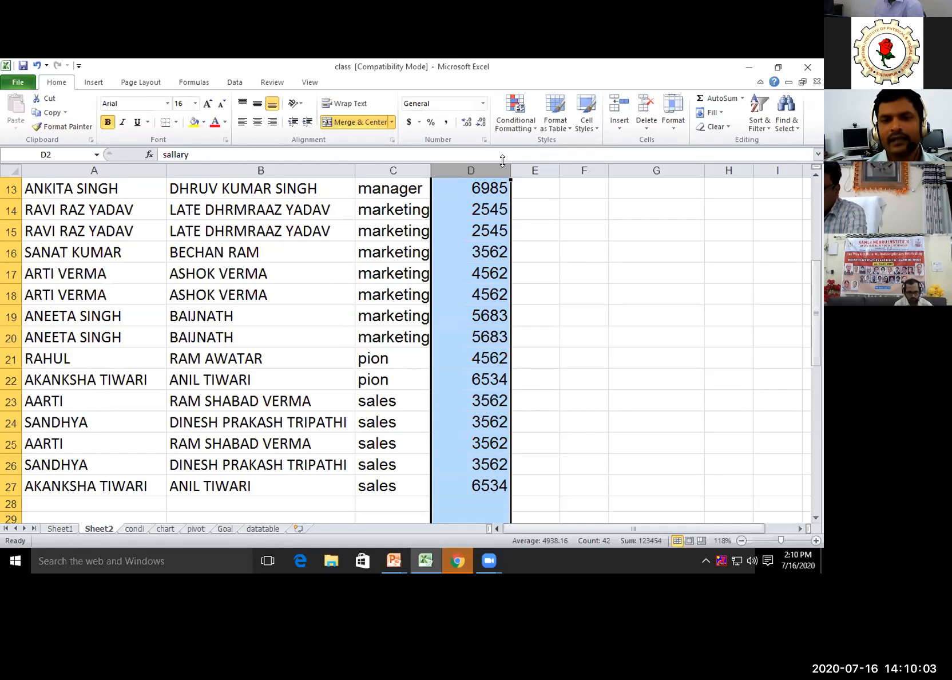
# Step: Set up a Between conditional formatting rule on salary column D with limits of 5000 and 8000
pyautogui.click(533, 129)
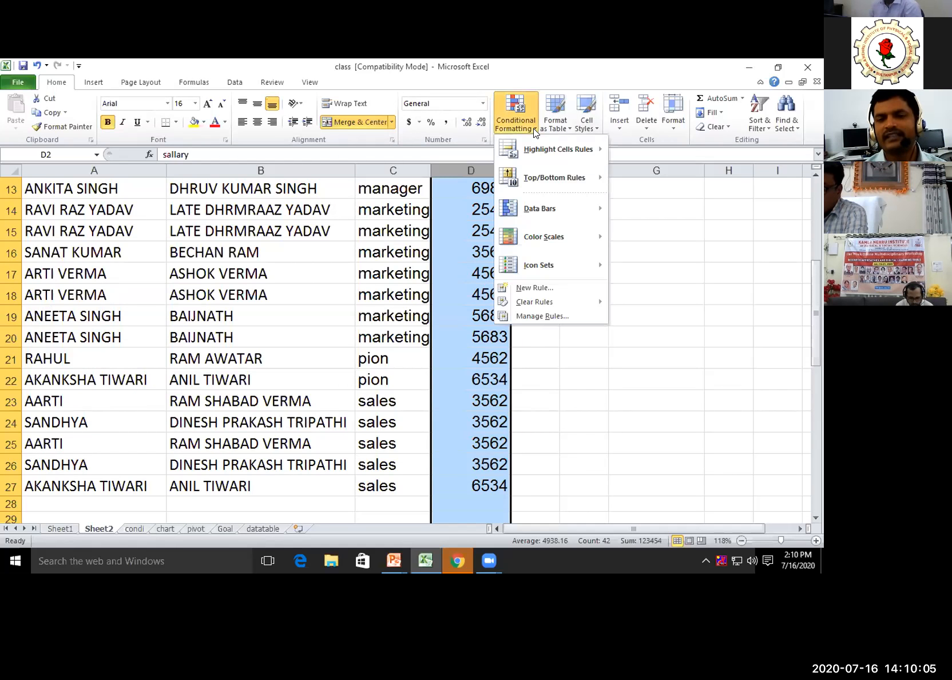
pyautogui.moveTo(566, 147)
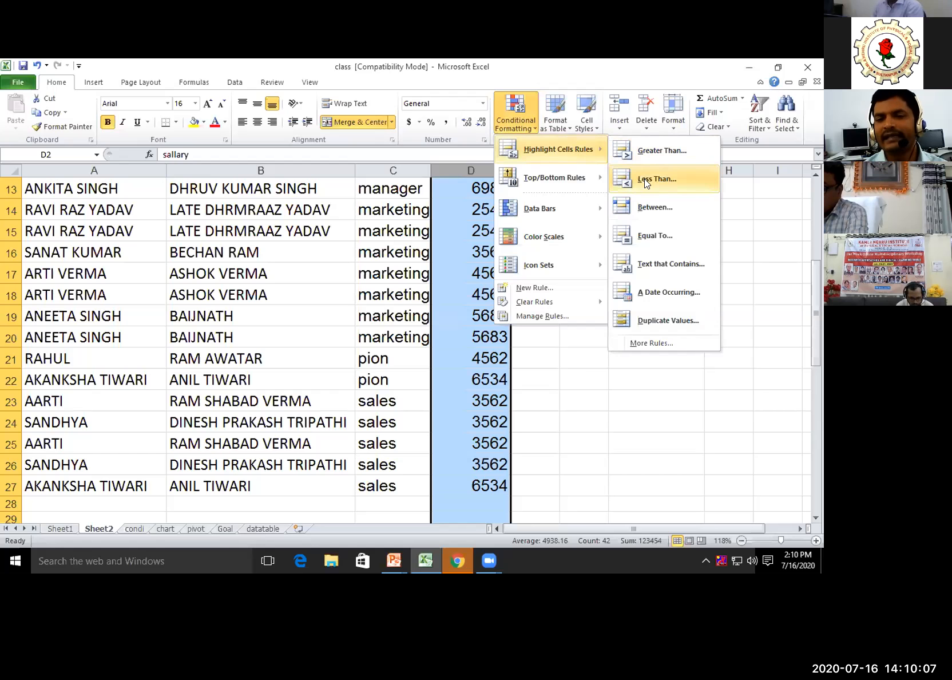
pyautogui.click(655, 213)
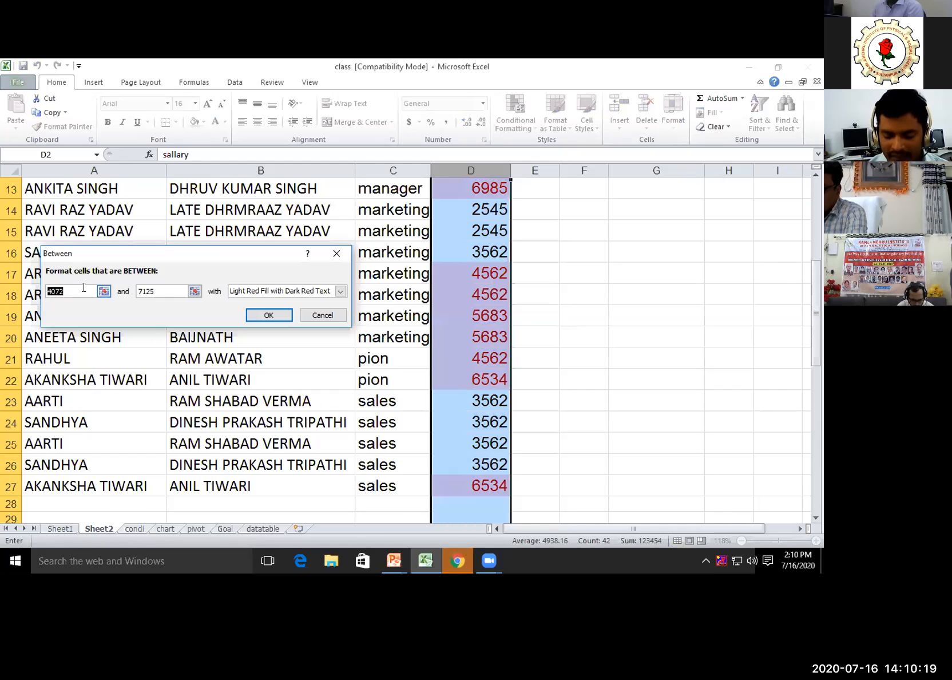
pyautogui.write('5000')
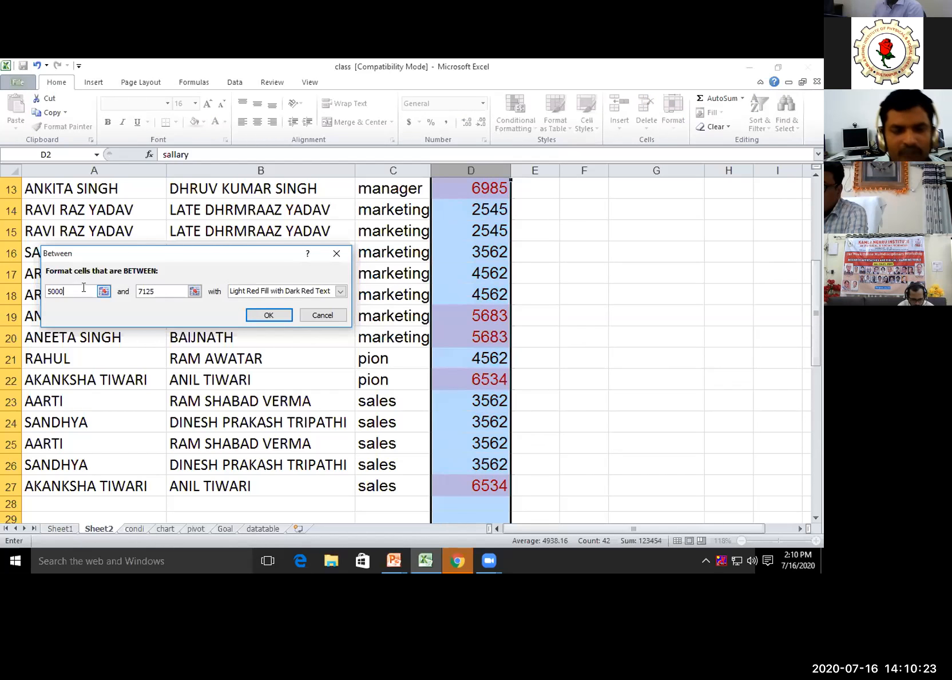
pyautogui.click(175, 293)
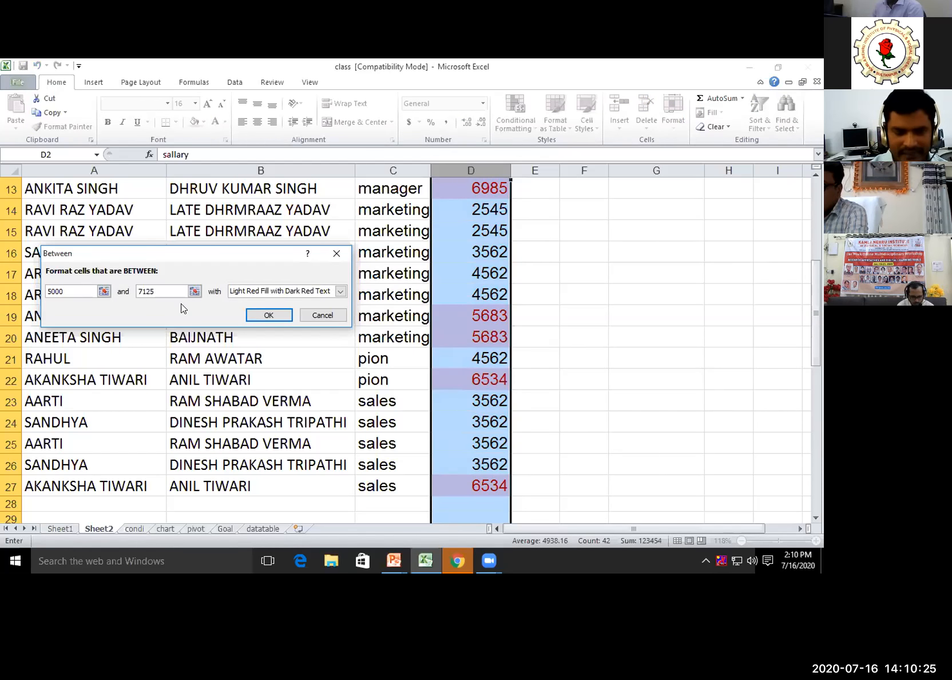
pyautogui.press('BackSpace')
pyautogui.press('BackSpace')
pyautogui.press('BackSpace')
pyautogui.press('BackSpace')
pyautogui.write('800')
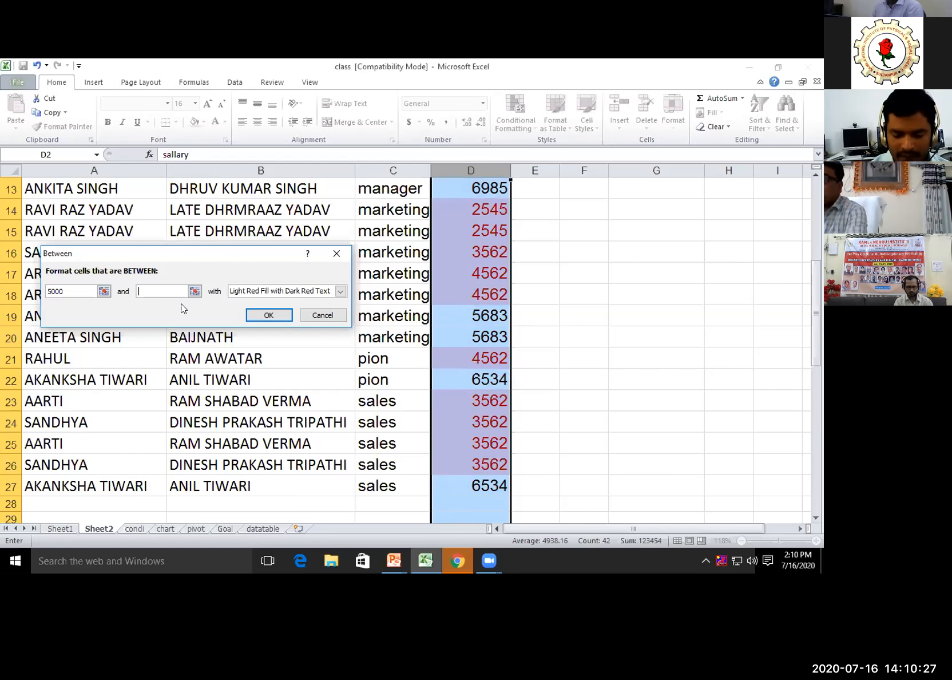
pyautogui.write('0')
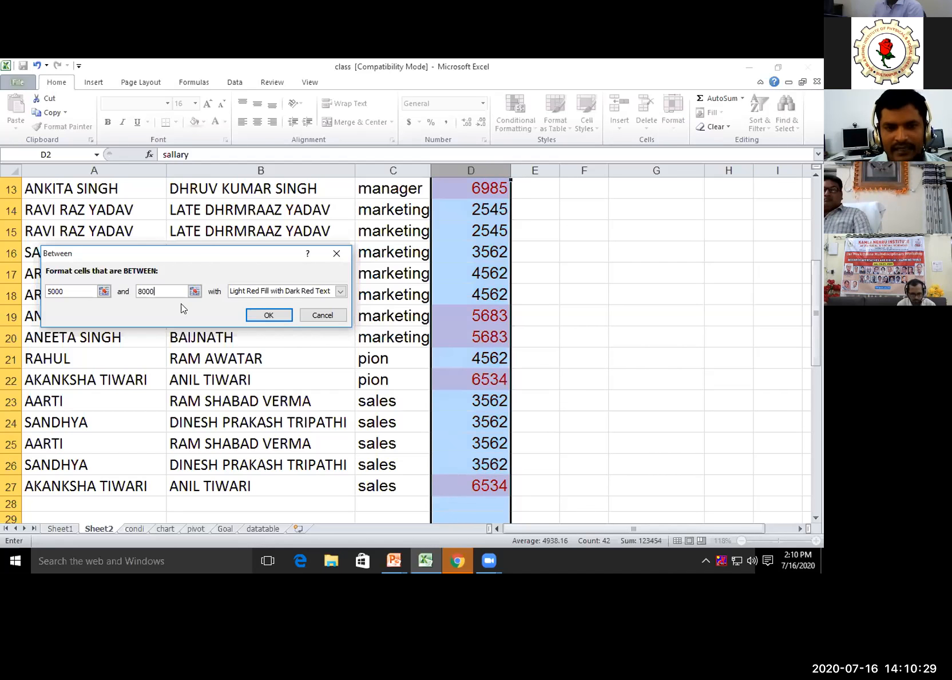
# Step: Give the Between rule a custom format with a red font, and review its preview in the salary column
pyautogui.click(340, 291)
pyautogui.click(270, 354)
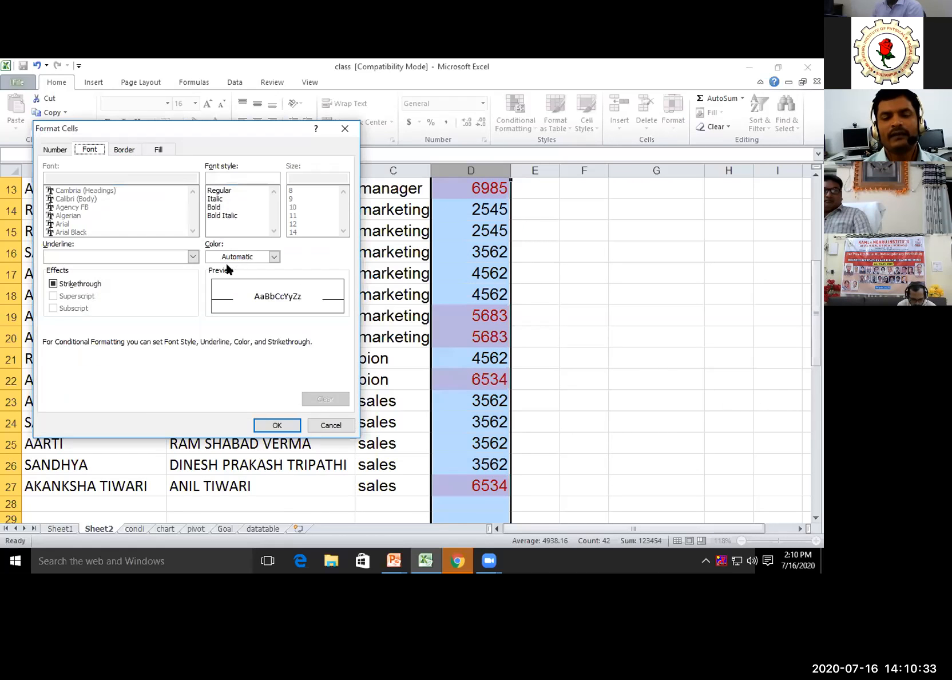
pyautogui.click(213, 257)
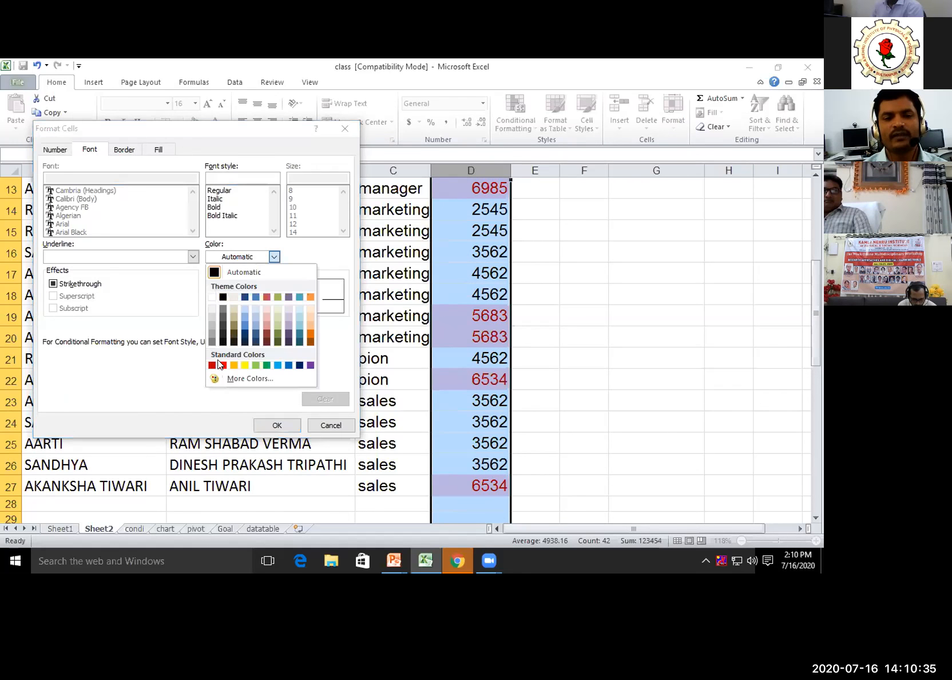
pyautogui.click(284, 423)
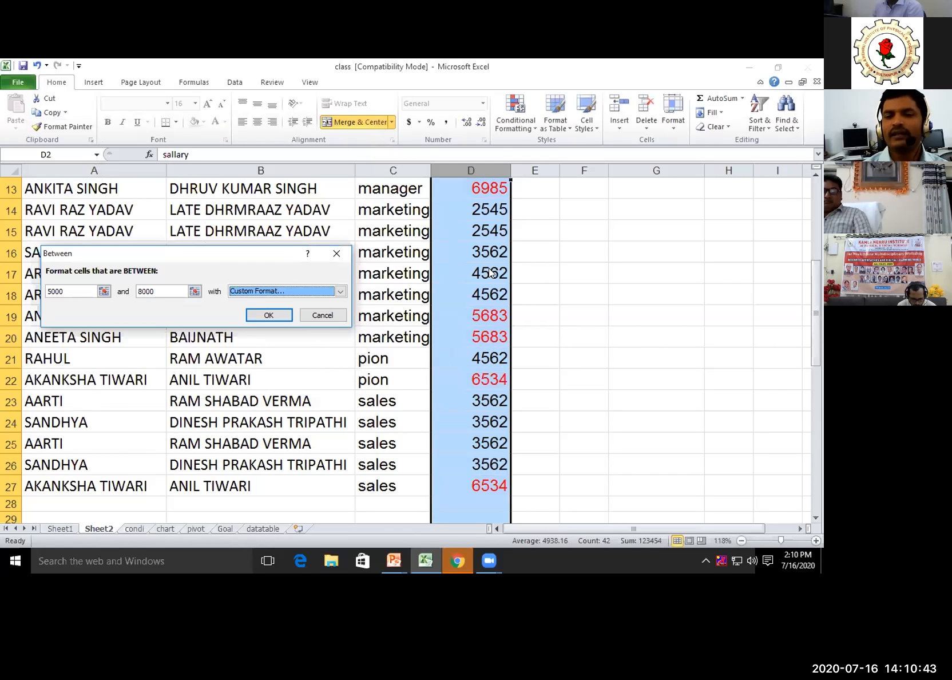
pyautogui.scroll(-1, 492, 324)
pyautogui.scroll(1, 492, 334)
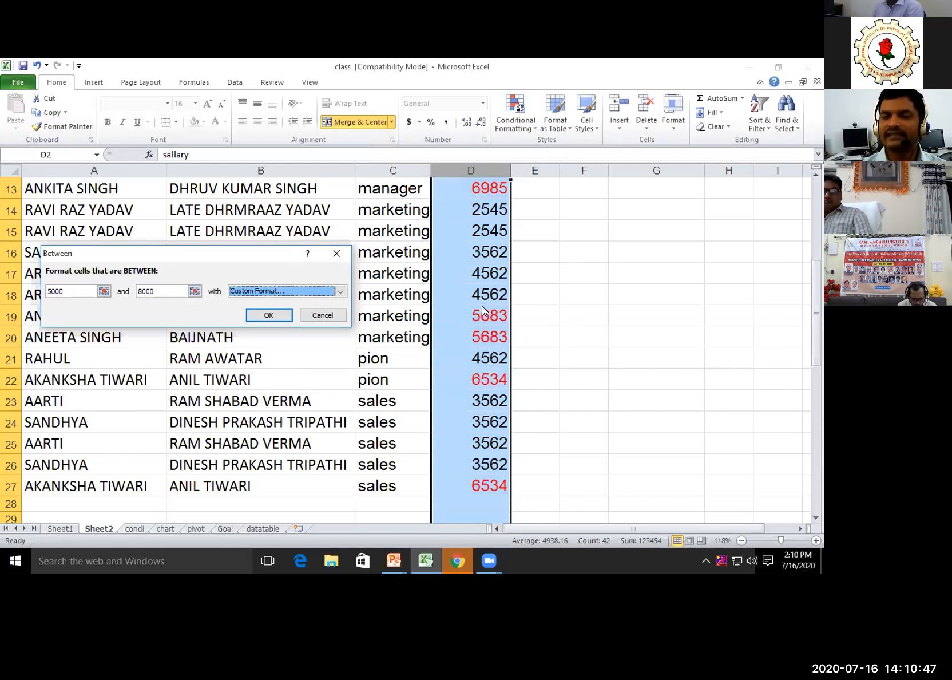
# Step: Look over the Between rule's previewed formatting in salary column D, and cancel the rule
pyautogui.scroll(-1, 482, 306)
pyautogui.scroll(3, 481, 394)
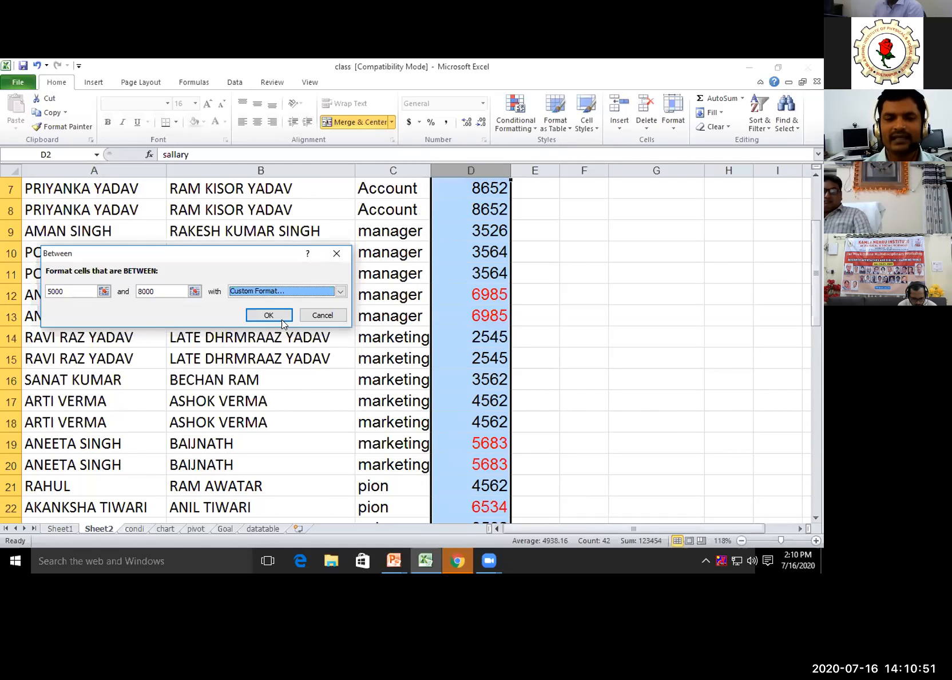
pyautogui.click(316, 317)
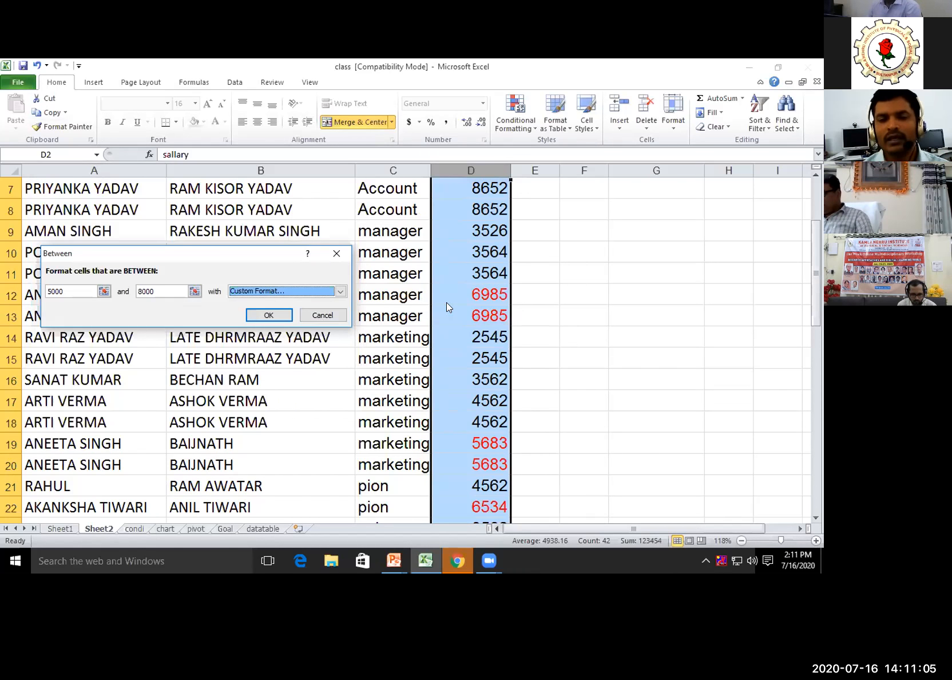
pyautogui.click(325, 314)
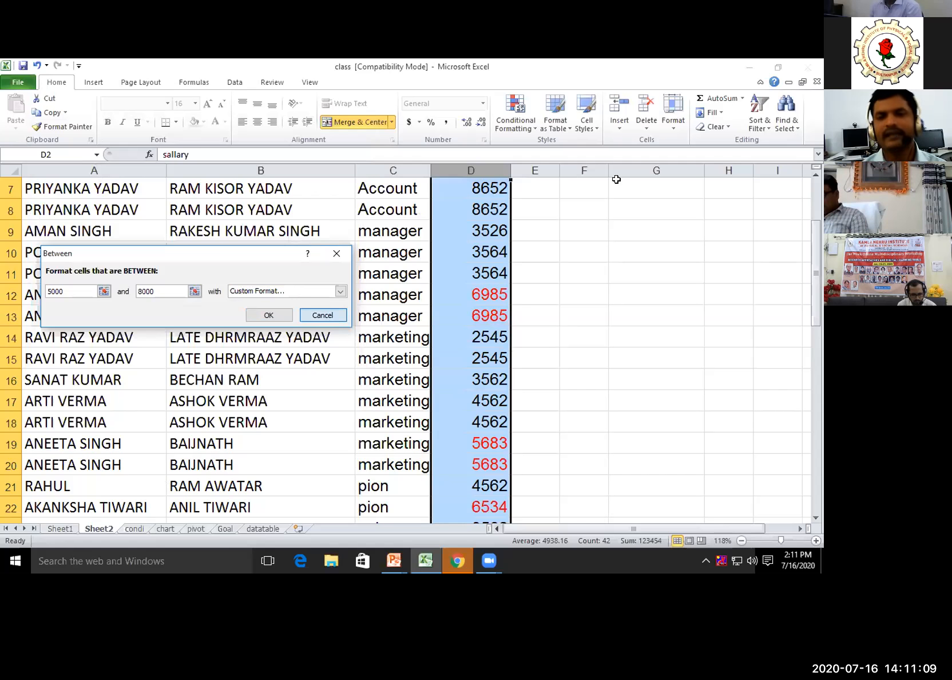
# Step: Preview an Equal To conditional formatting rule for salaries of 6985 in column D, and cancel it
pyautogui.click(535, 125)
pyautogui.moveTo(553, 209)
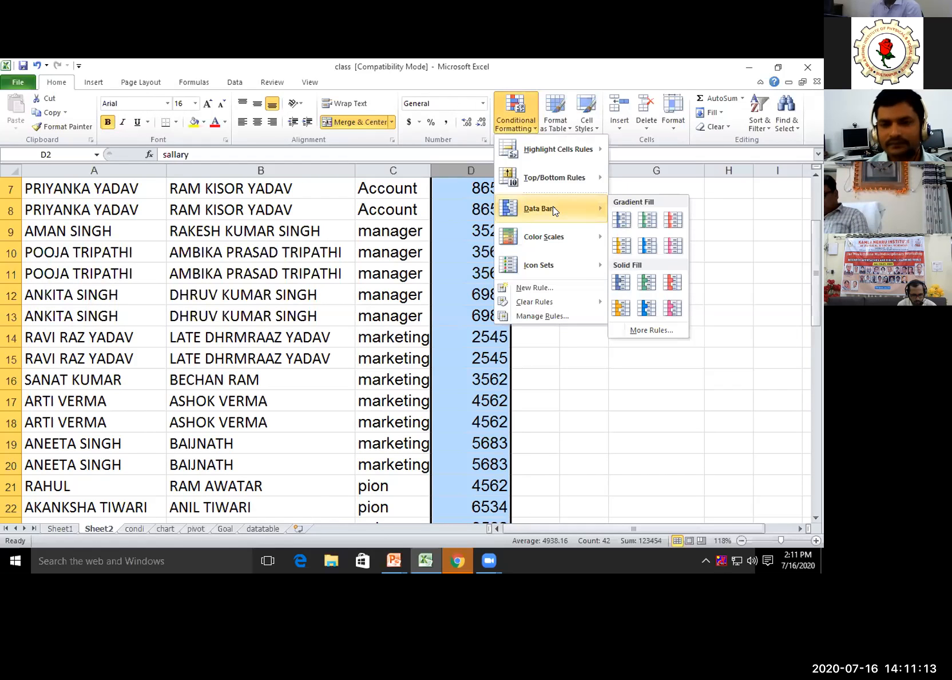
pyautogui.moveTo(577, 149)
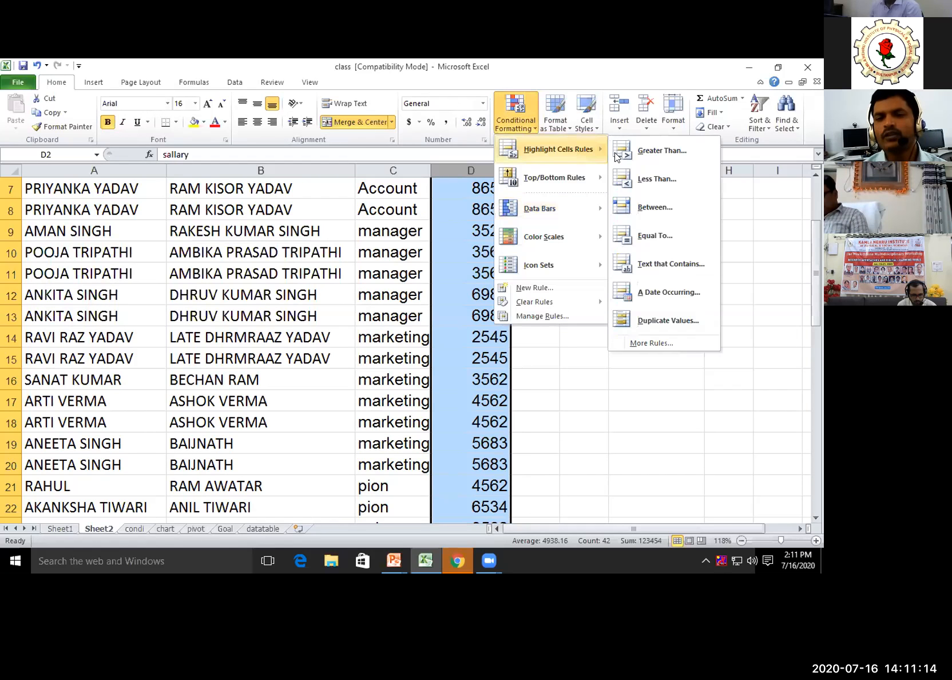
pyautogui.click(656, 238)
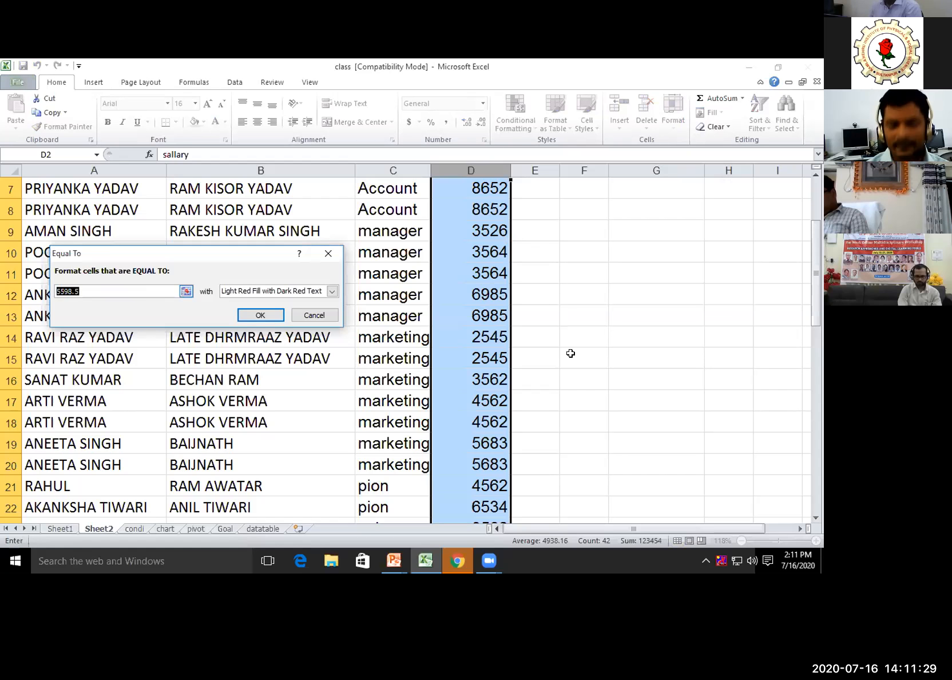
pyautogui.write('6')
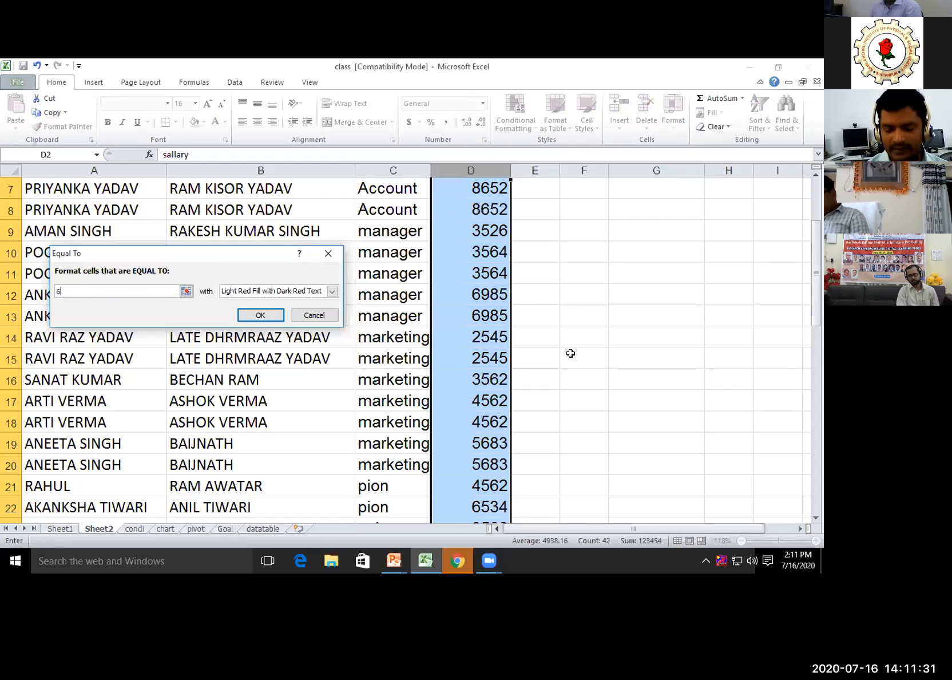
pyautogui.write('985')
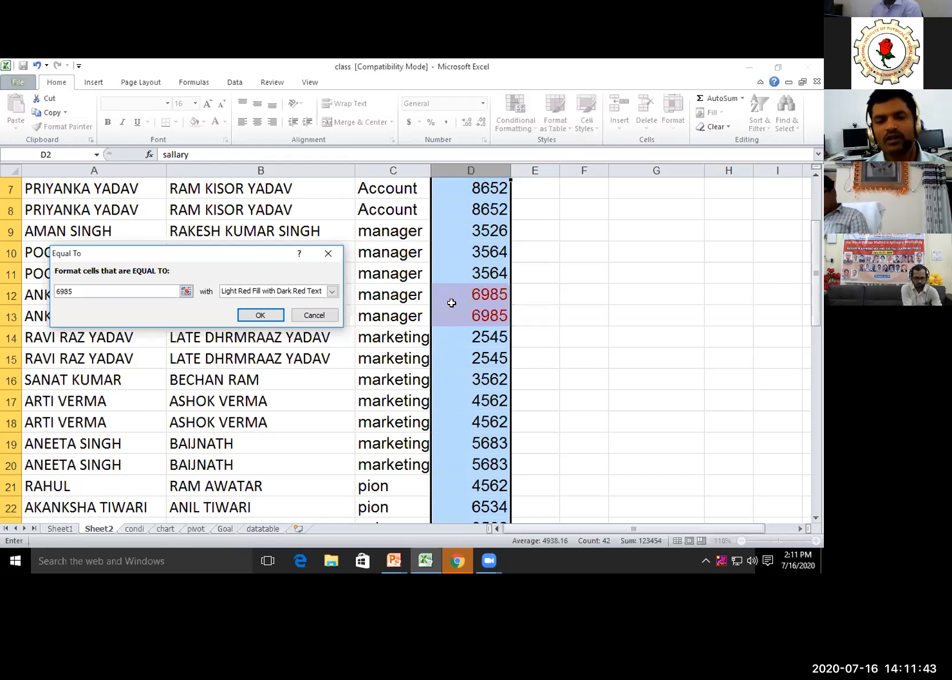
pyautogui.click(315, 315)
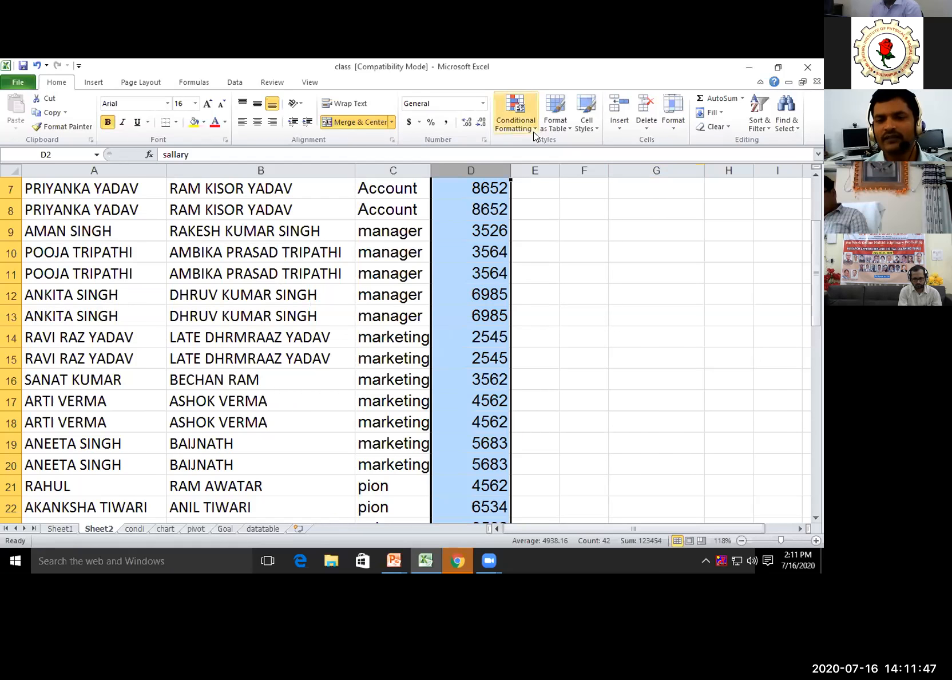
# Step: Set up a Duplicate Values conditional formatting rule on salary column D with a custom standard red font
pyautogui.click(533, 132)
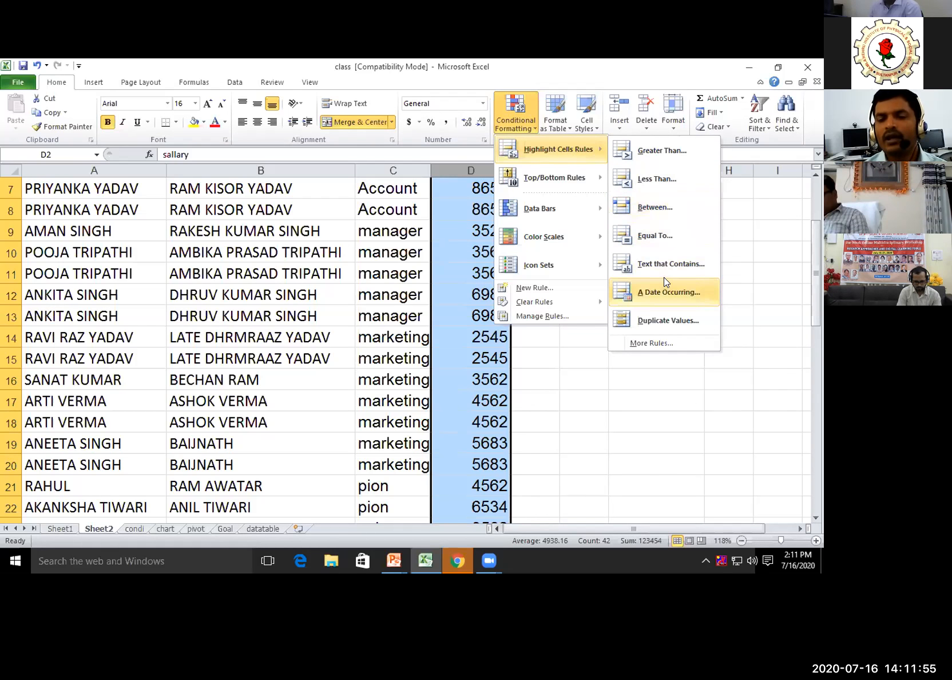
pyautogui.click(667, 321)
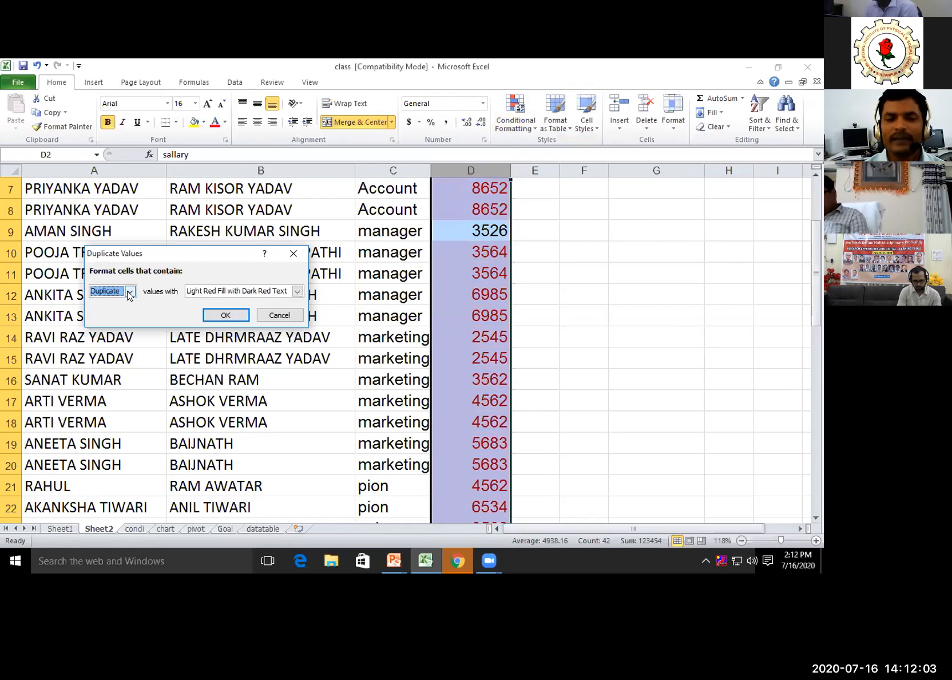
pyautogui.click(298, 290)
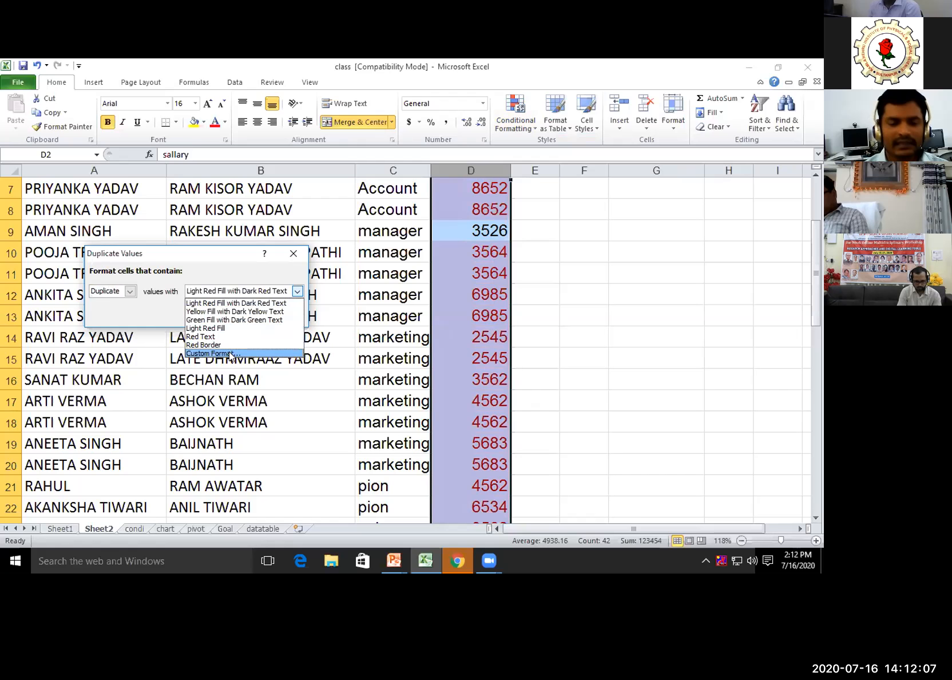
pyautogui.click(231, 355)
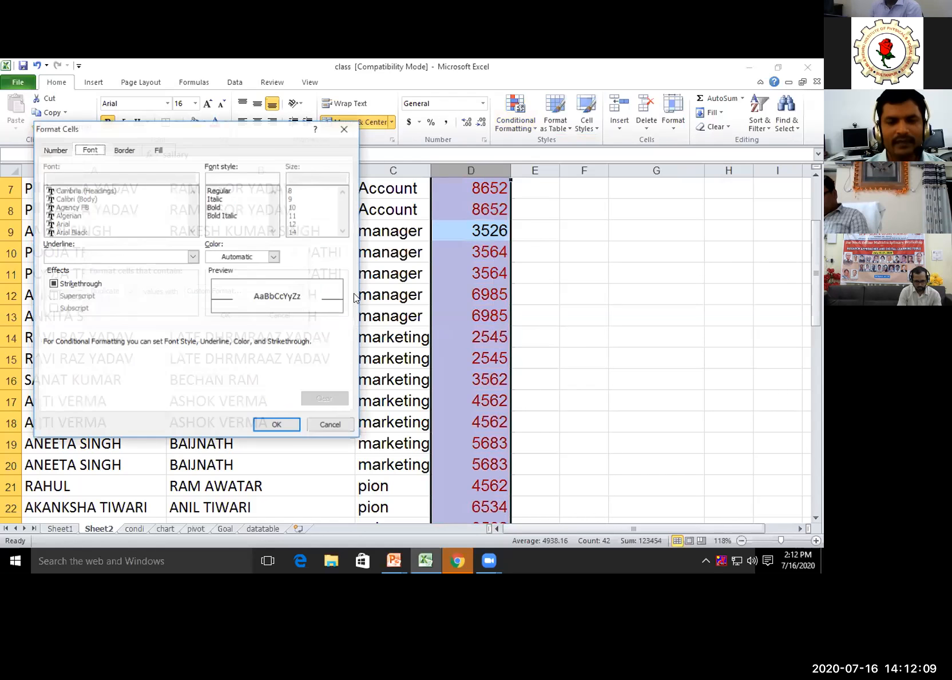
pyautogui.click(275, 258)
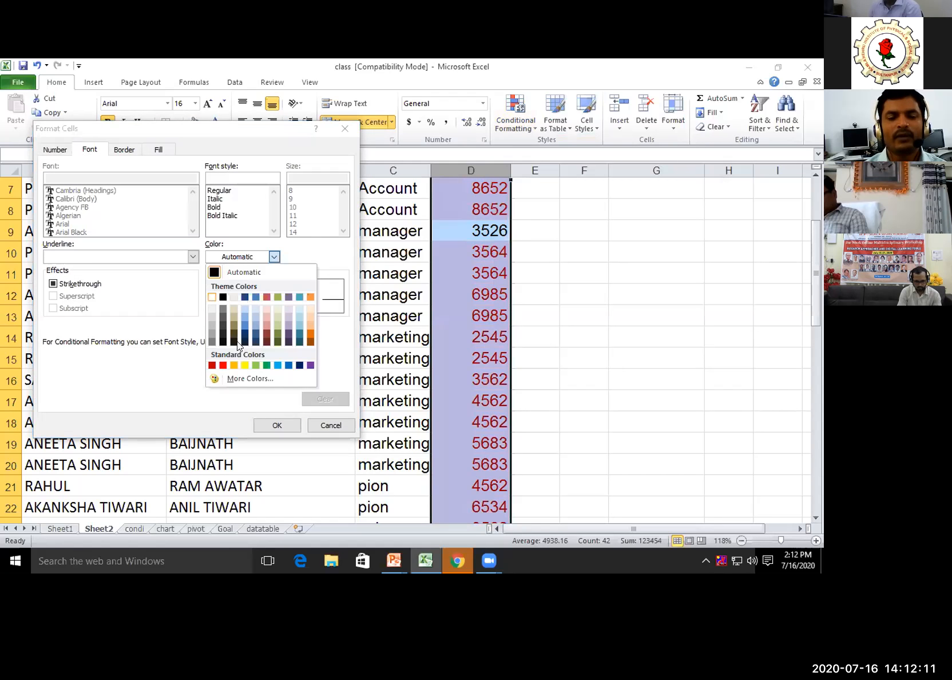
pyautogui.click(222, 365)
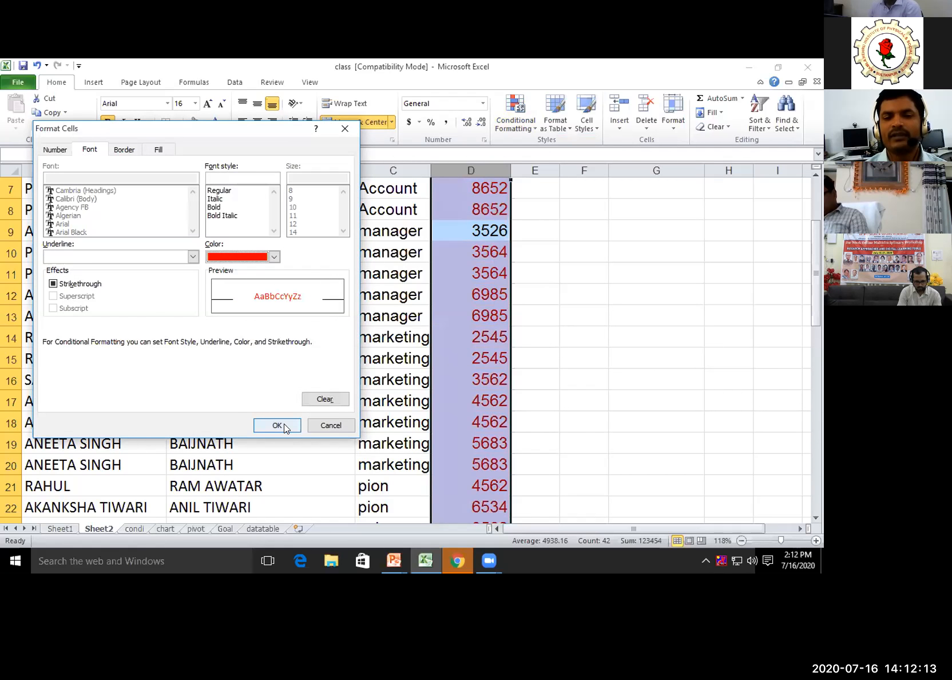
pyautogui.click(284, 424)
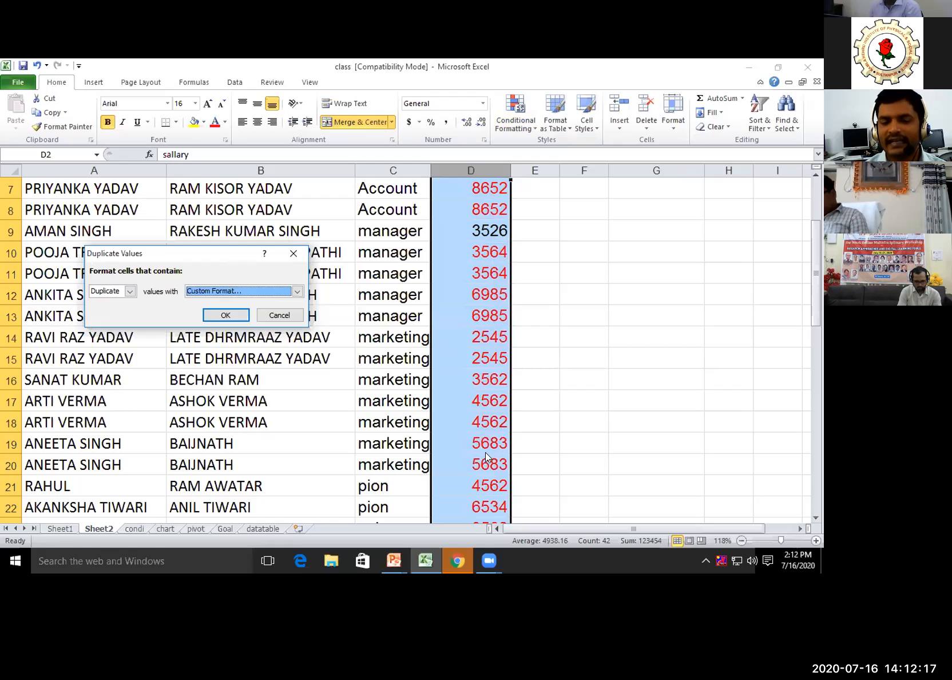
# Step: Switch the Duplicate Values rule to Unique values, review its preview along the salary column, and cancel the rule
pyautogui.click(128, 292)
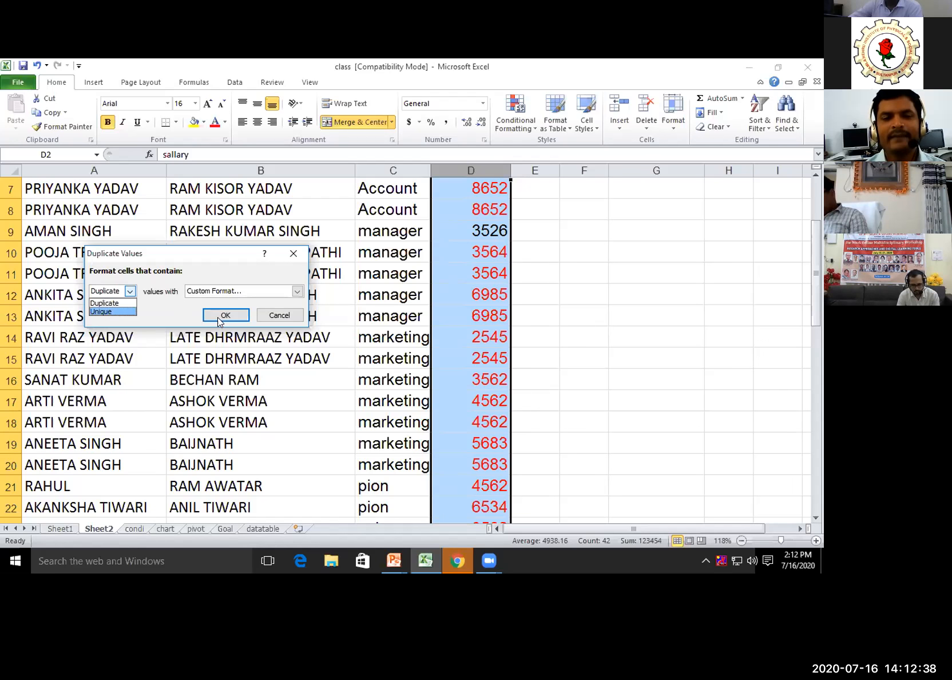
pyautogui.click(111, 310)
pyautogui.scroll(1, 506, 317)
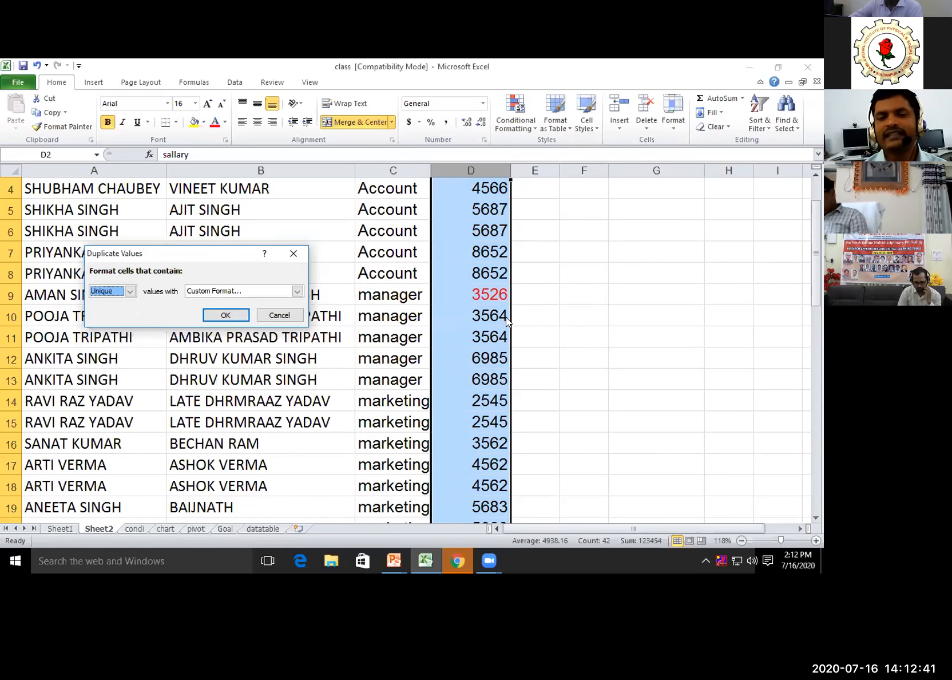
pyautogui.scroll(-4, 505, 317)
pyautogui.scroll(1, 504, 266)
pyautogui.scroll(3, 504, 266)
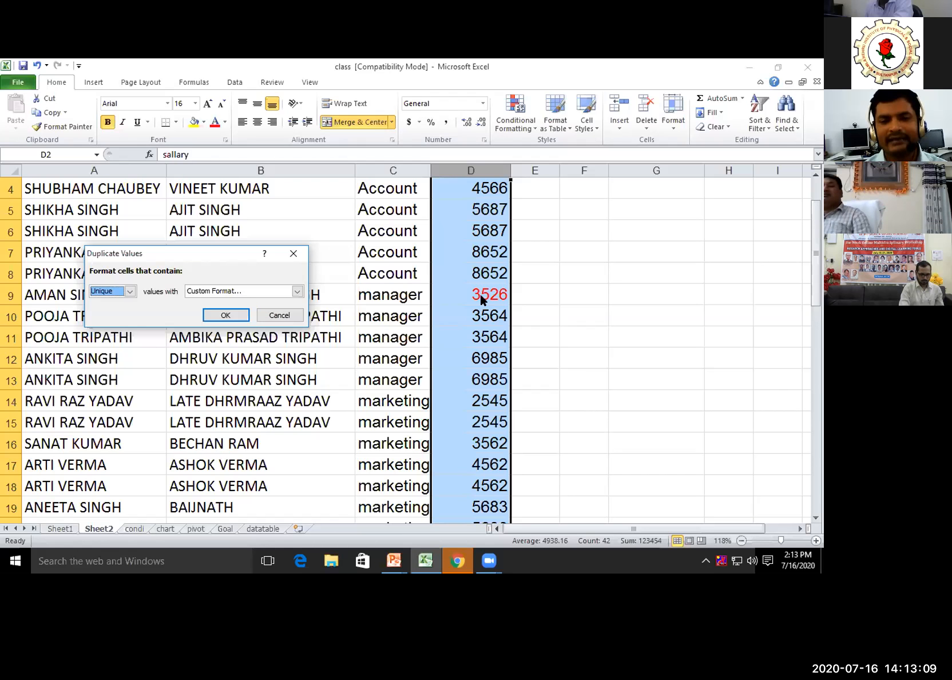
pyautogui.click(280, 314)
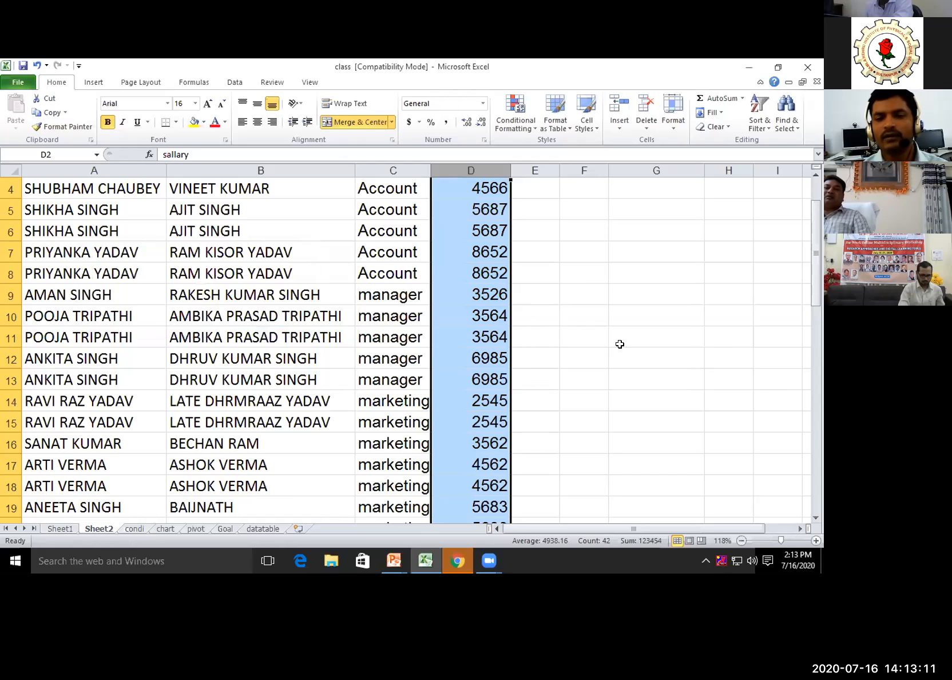
# Step: Look over the Highlight Cells and Top/Bottom rule options, and compare the employee records on the condi sheet and Sheet2
pyautogui.click(531, 124)
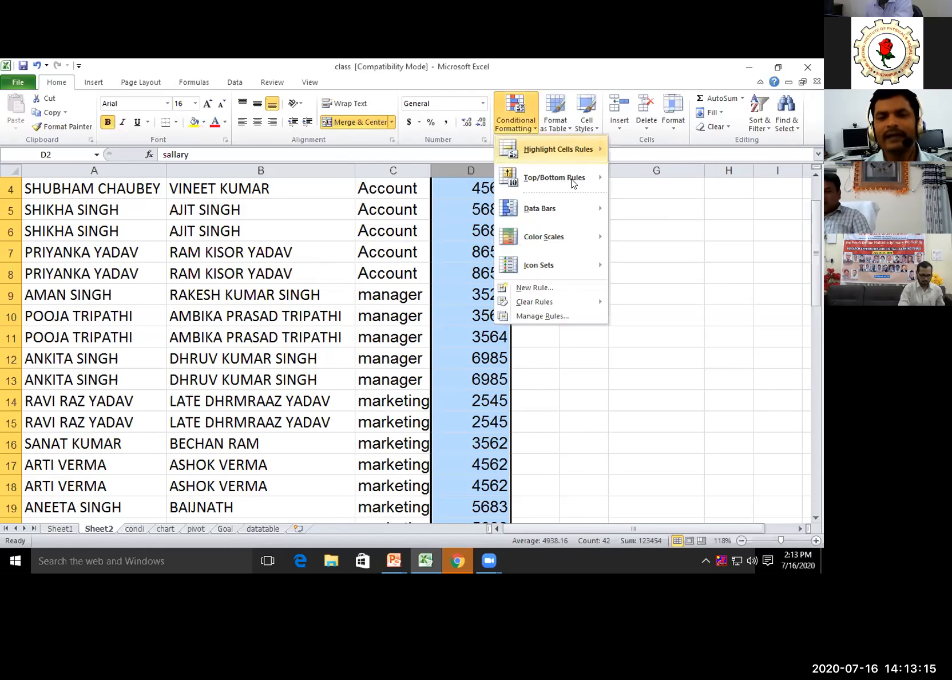
pyautogui.moveTo(582, 155)
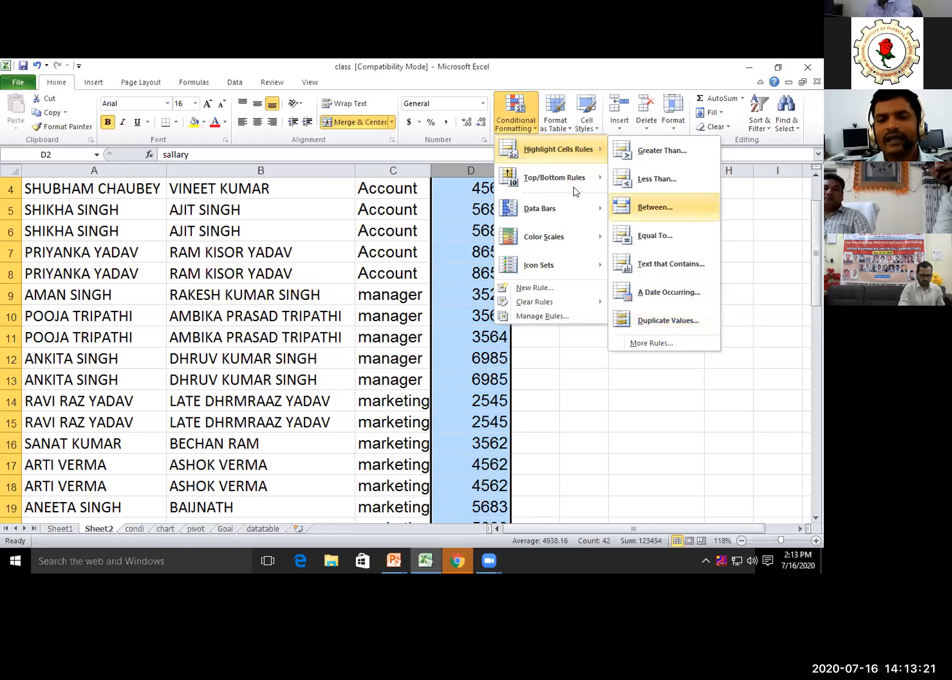
pyautogui.moveTo(560, 180)
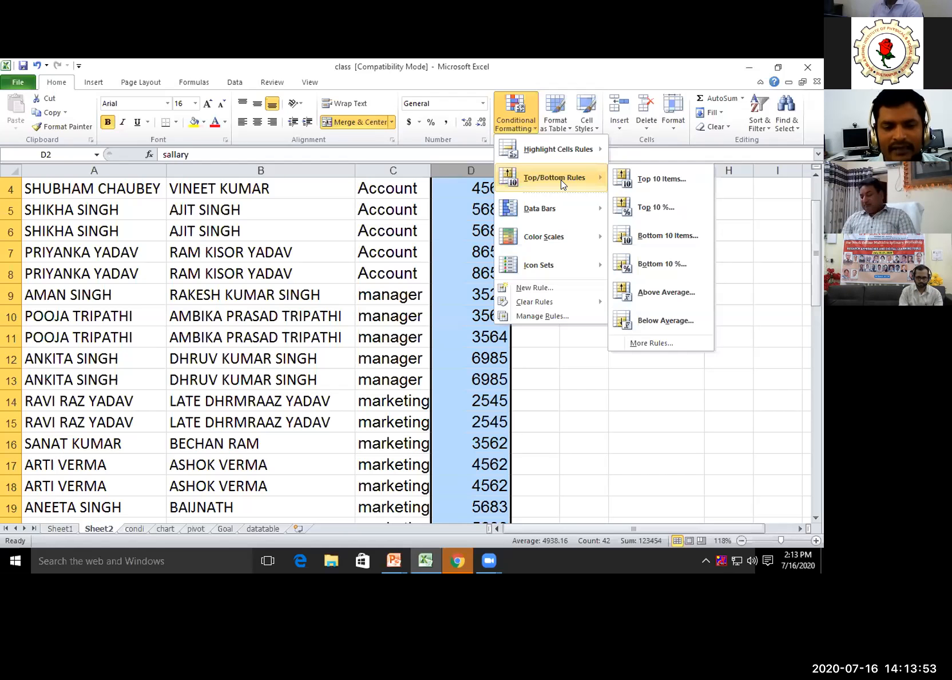
pyautogui.click(133, 526)
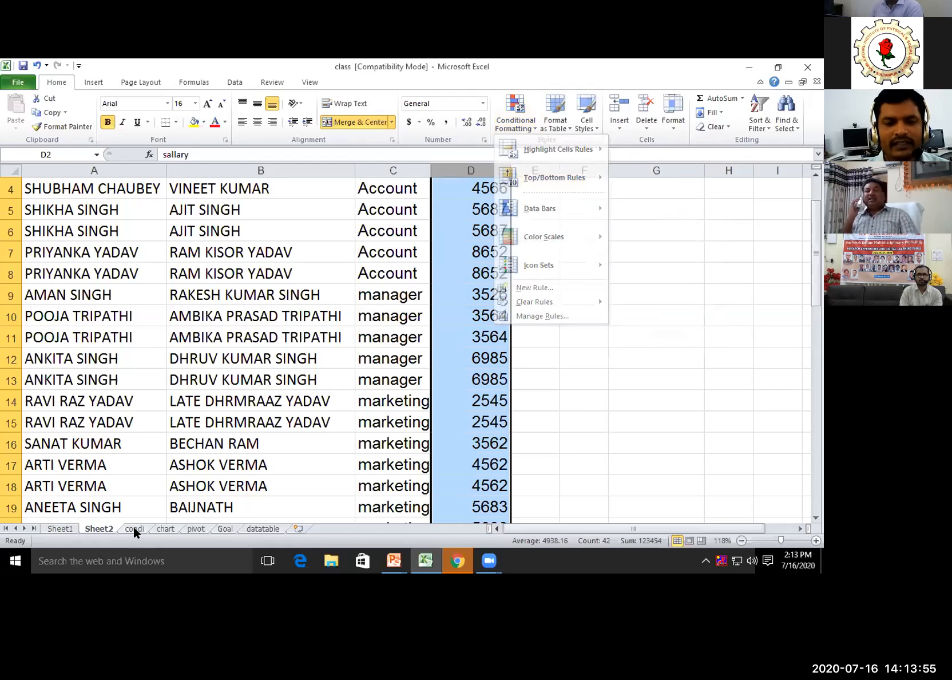
pyautogui.click(133, 526)
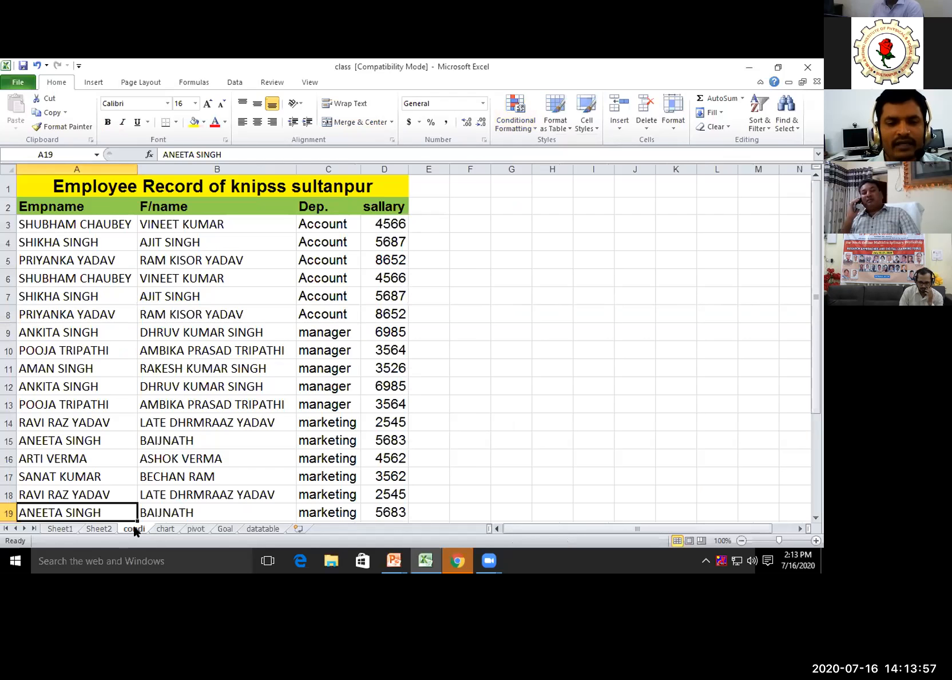
pyautogui.click(106, 528)
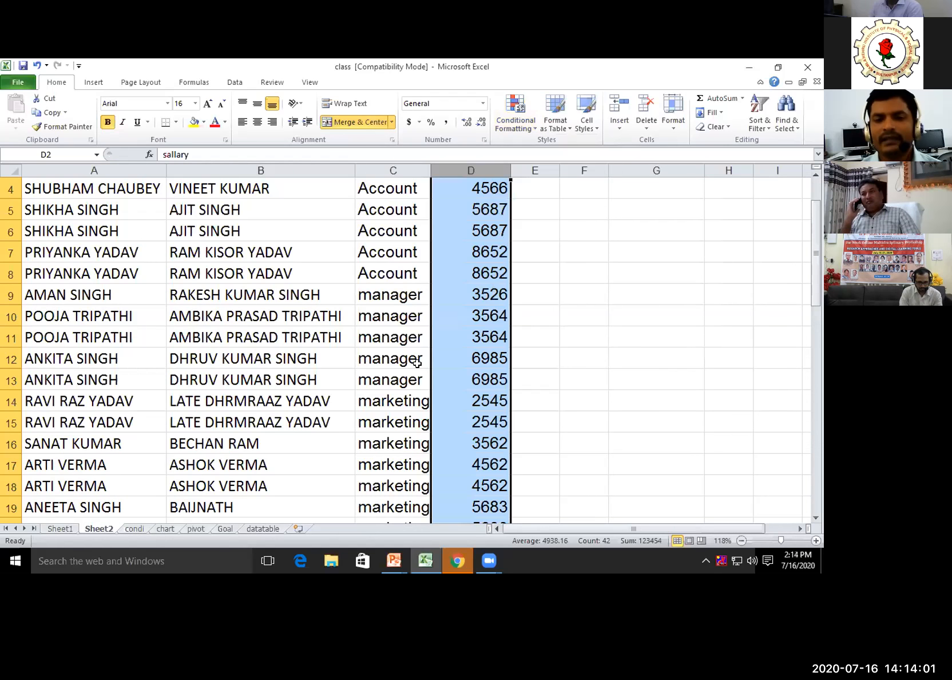
pyautogui.scroll(1, 464, 325)
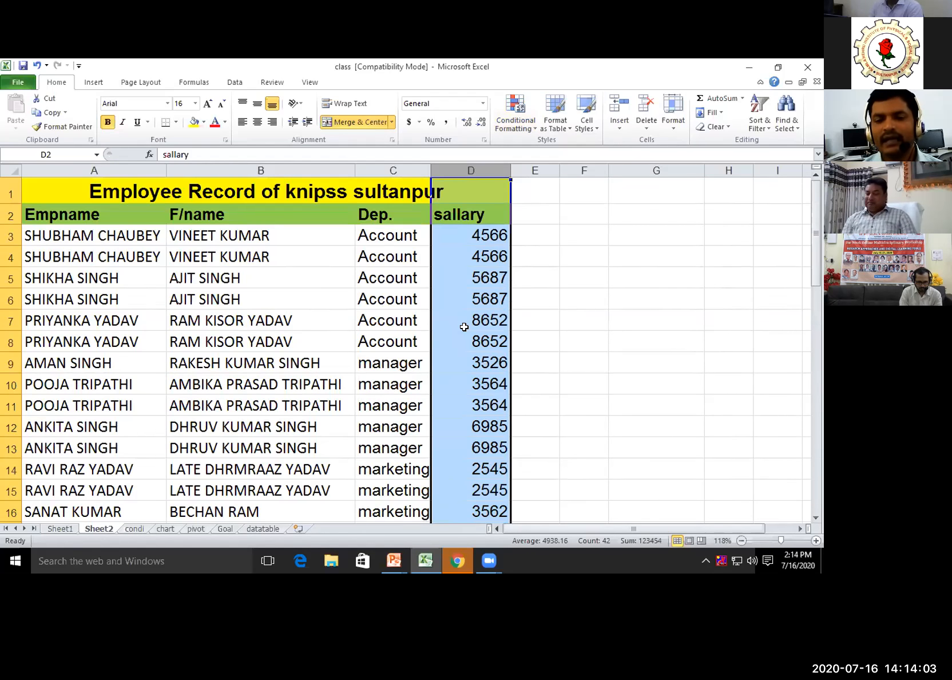
pyautogui.scroll(-2, 464, 325)
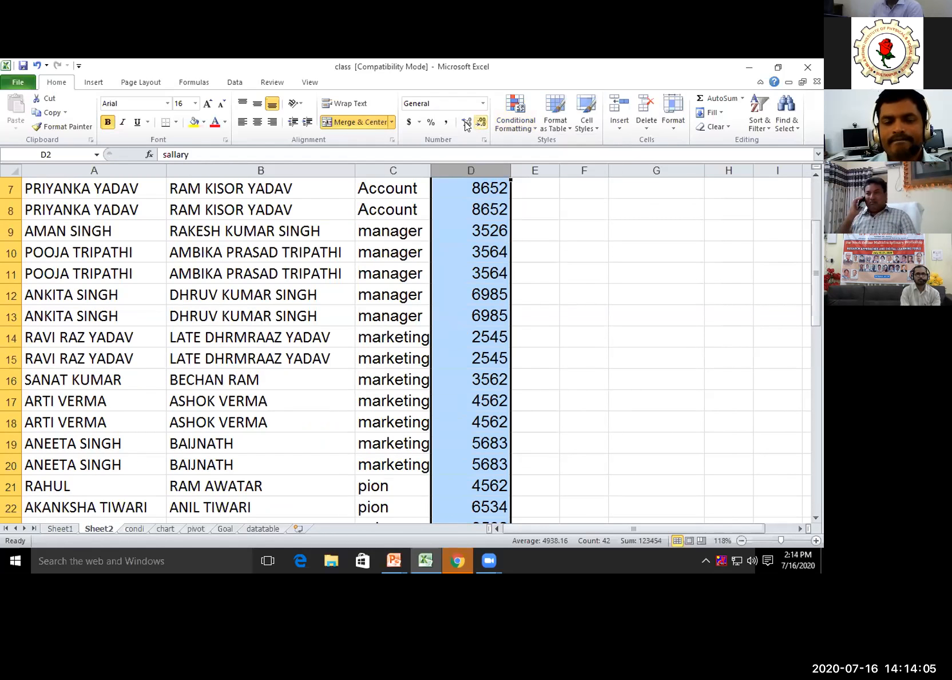
# Step: Set up a Top 10 Items conditional formatting rule on salary column D, with the rank limit set to 3
pyautogui.click(536, 127)
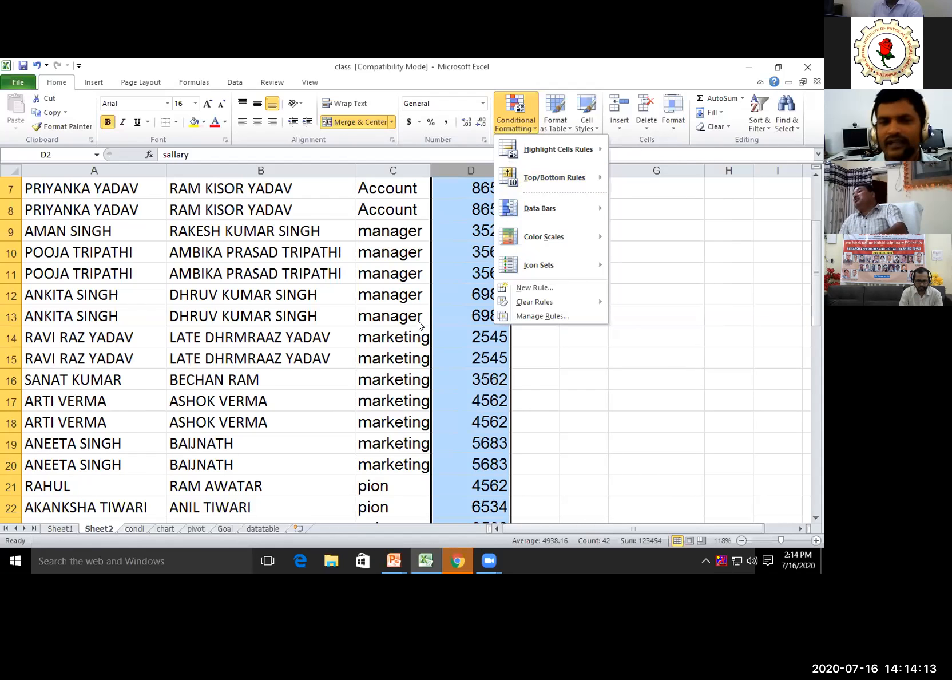
pyautogui.moveTo(552, 180)
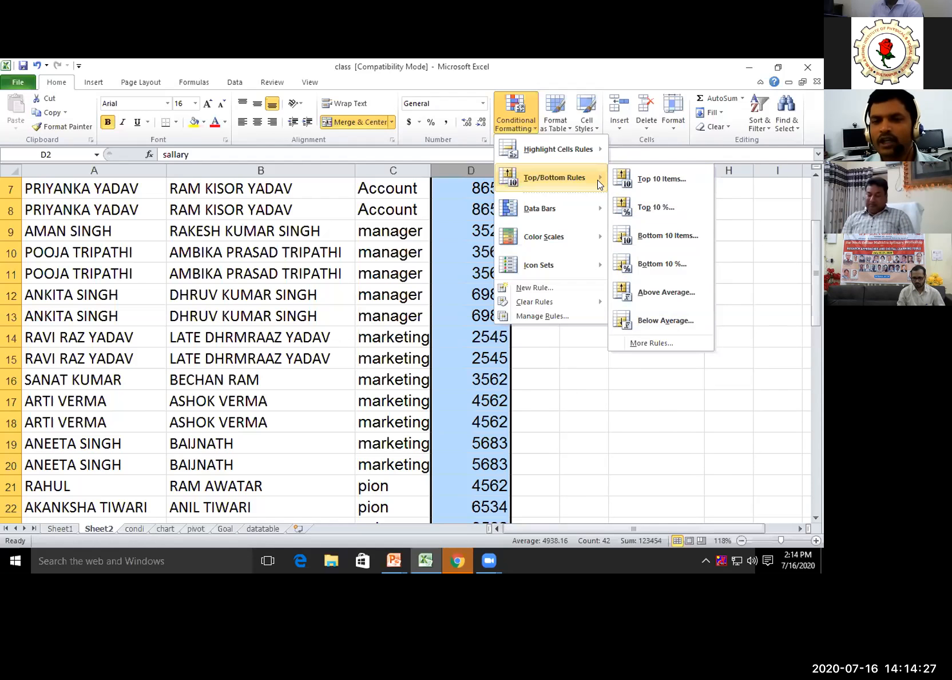
pyautogui.click(656, 180)
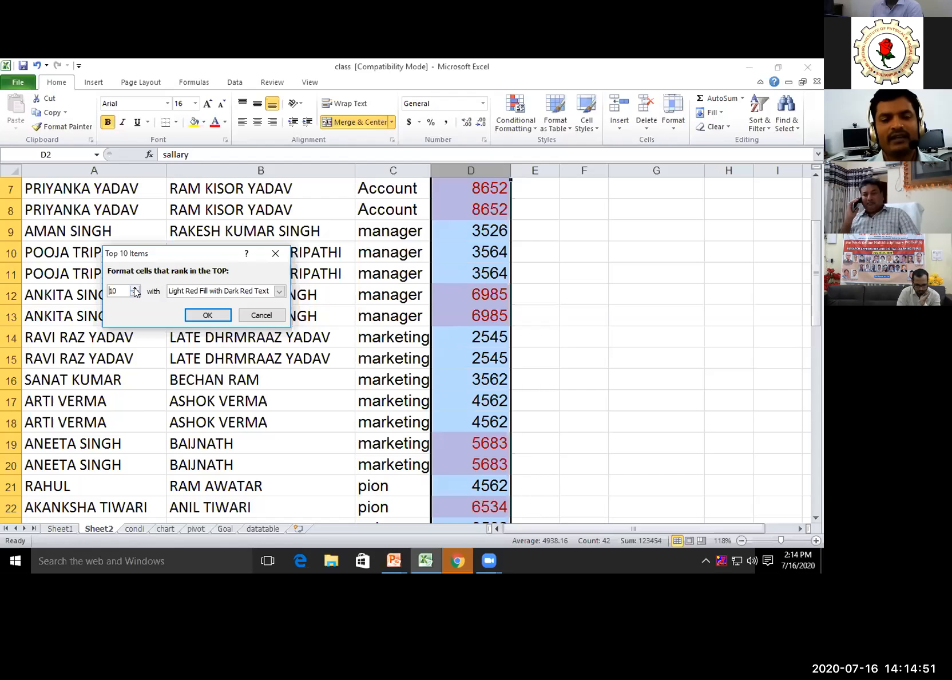
pyautogui.click(133, 294)
pyautogui.click(133, 294)
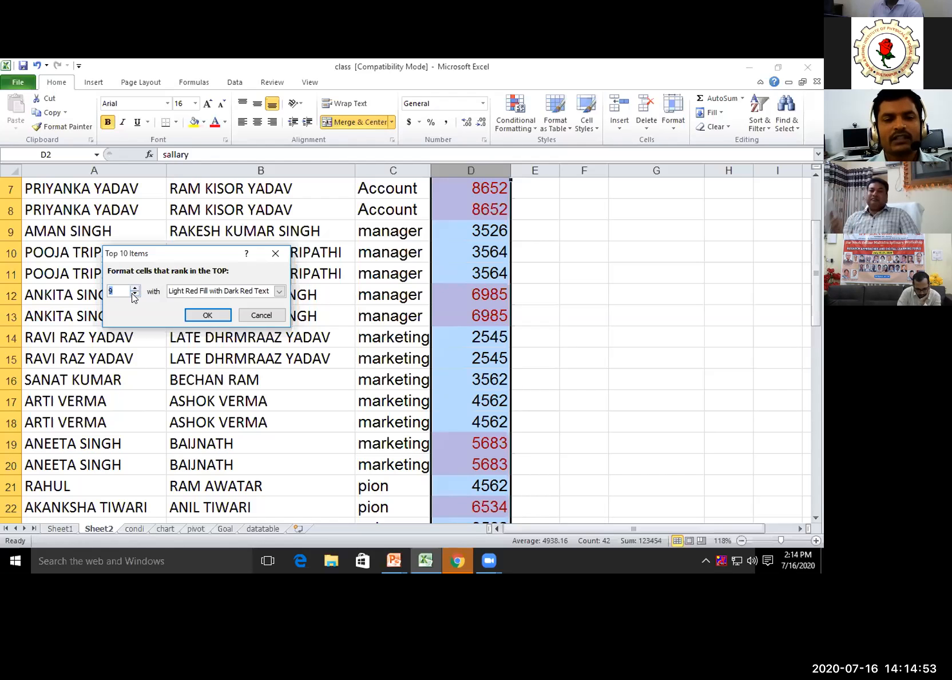
pyautogui.click(133, 294)
pyautogui.click(133, 293)
pyautogui.click(132, 293)
pyautogui.click(133, 294)
pyautogui.click(133, 294)
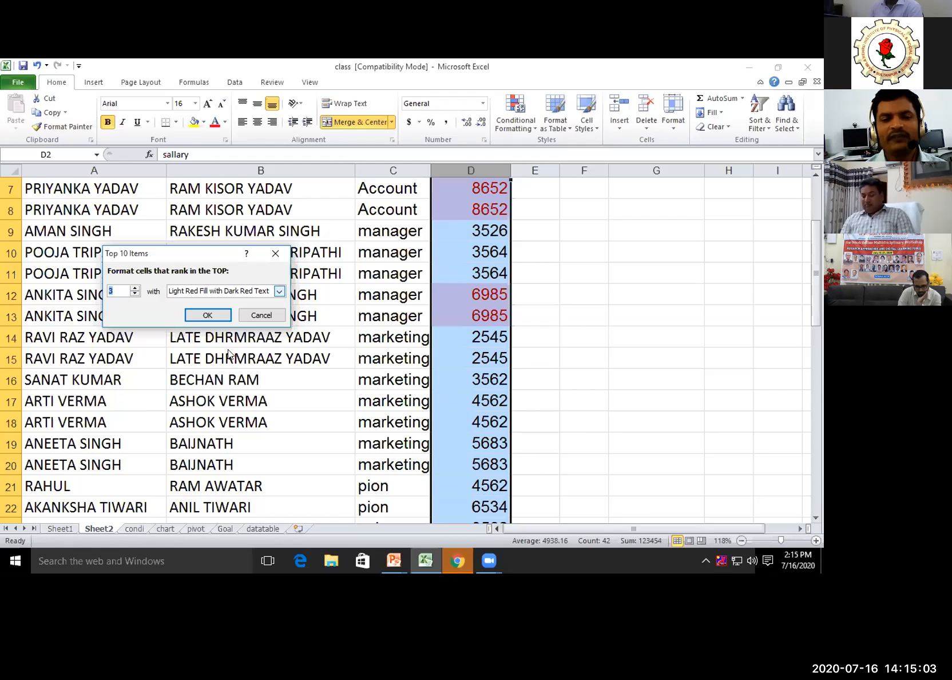
# Step: Give the top 3 rule on the salary column a custom standard red font, apply it, and review the highlighted salaries
pyautogui.click(279, 290)
pyautogui.click(200, 354)
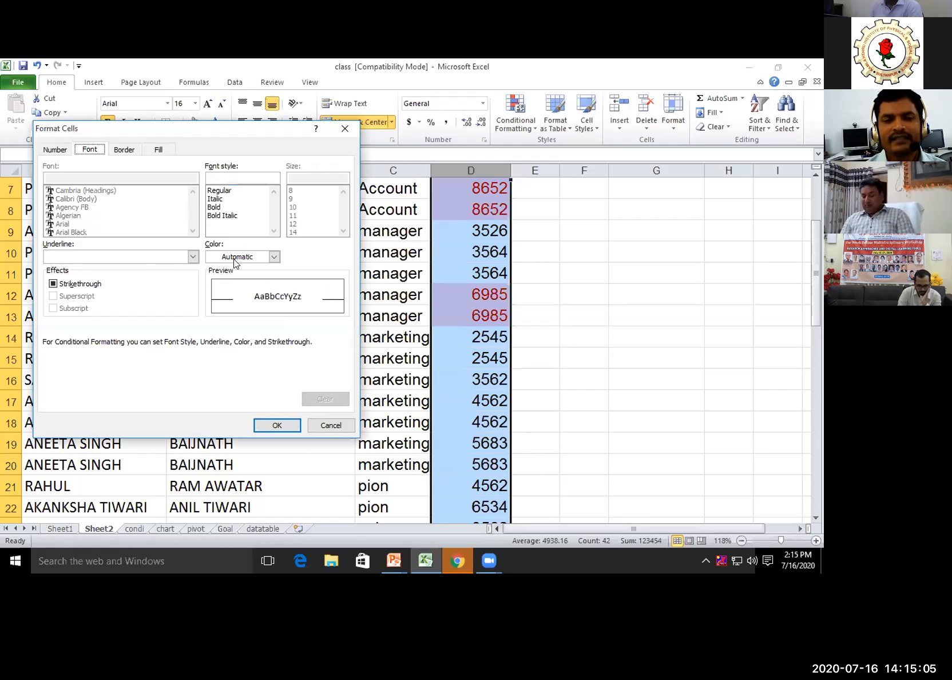
pyautogui.click(233, 259)
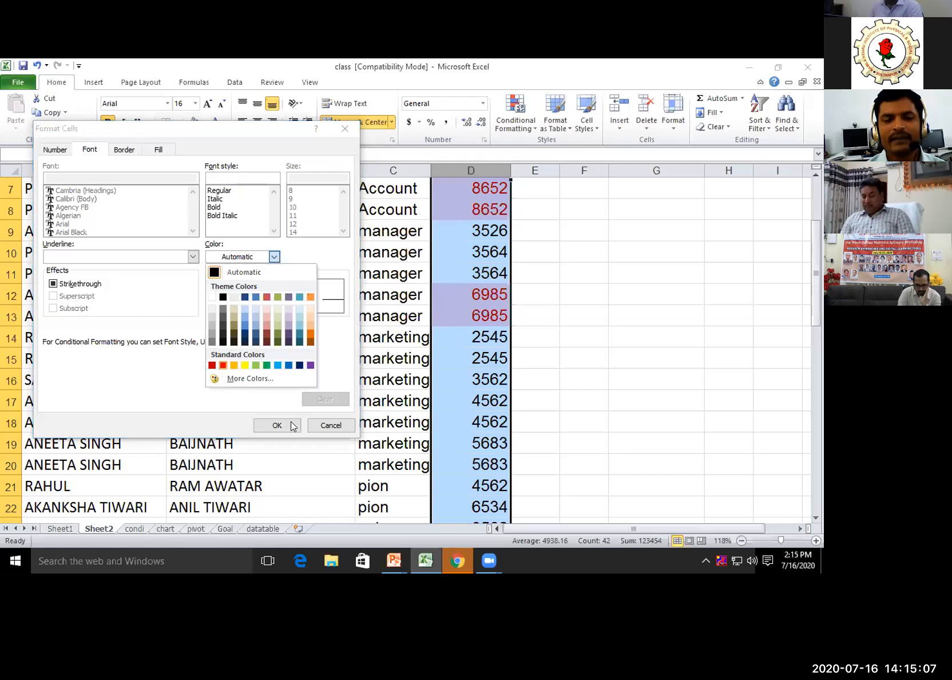
pyautogui.click(225, 366)
pyautogui.click(277, 424)
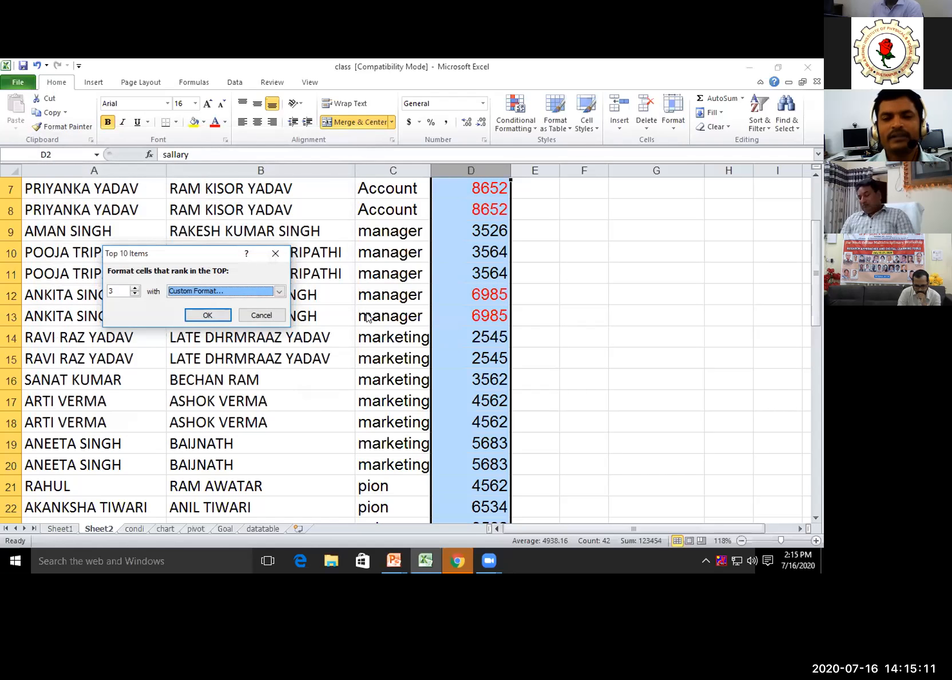
pyautogui.click(221, 319)
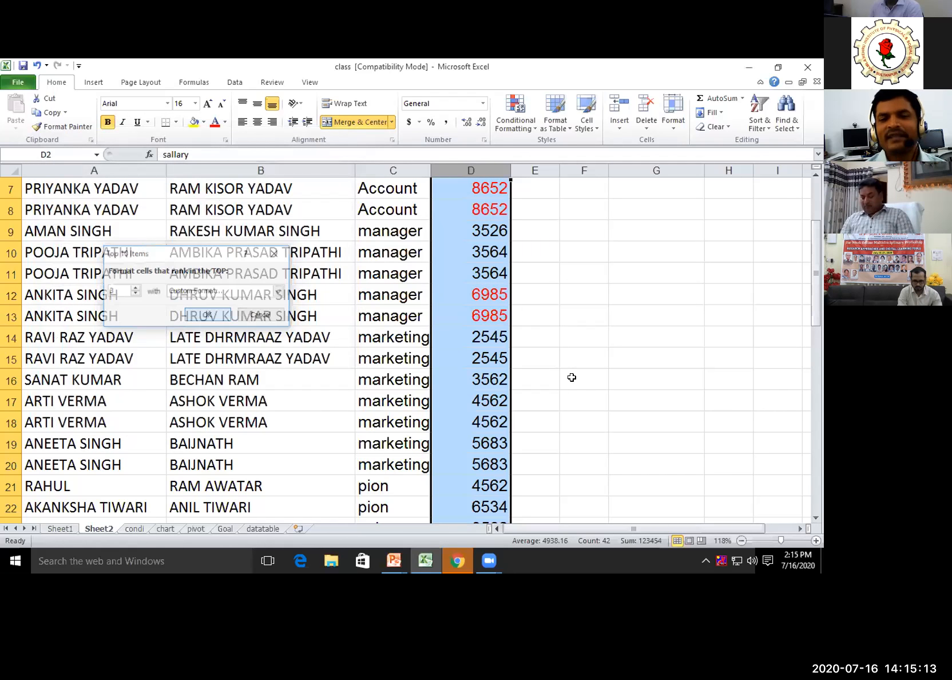
pyautogui.scroll(1, 545, 381)
pyautogui.scroll(1, 503, 337)
pyautogui.scroll(-1, 502, 338)
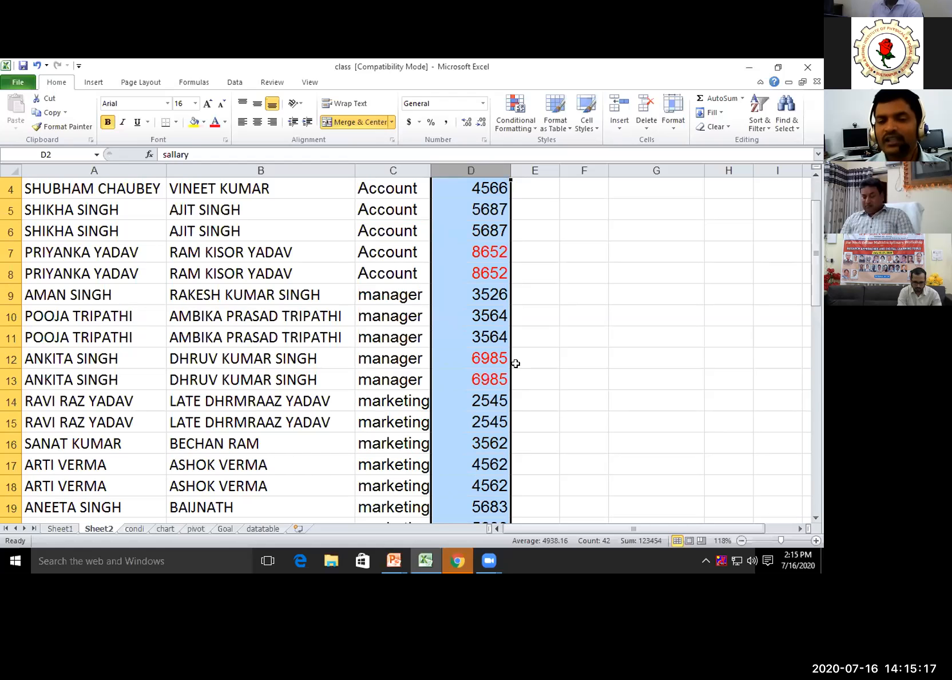
pyautogui.scroll(-1, 500, 284)
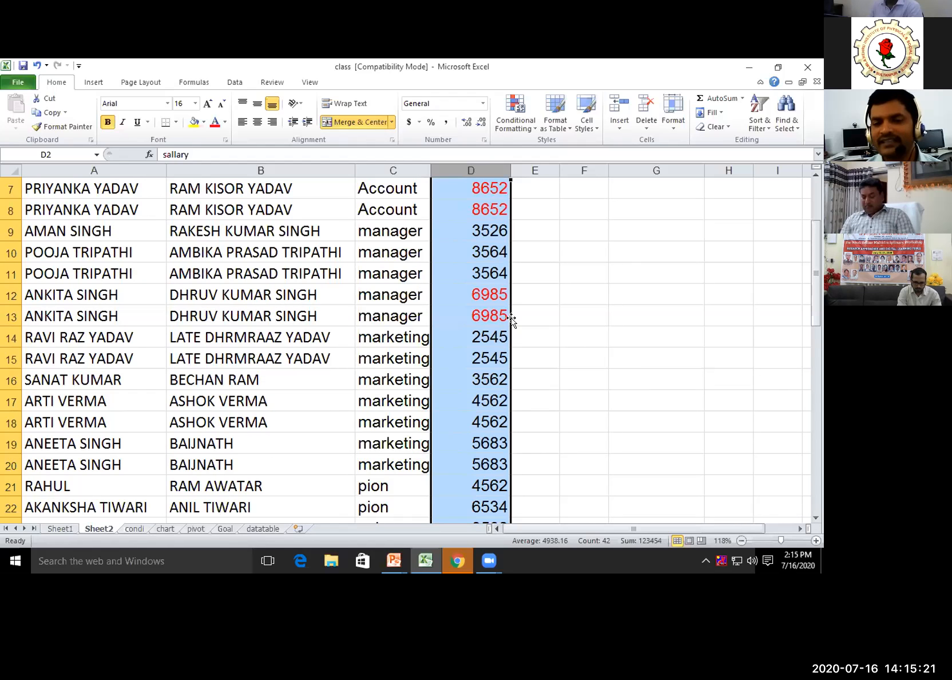
pyautogui.scroll(1, 504, 289)
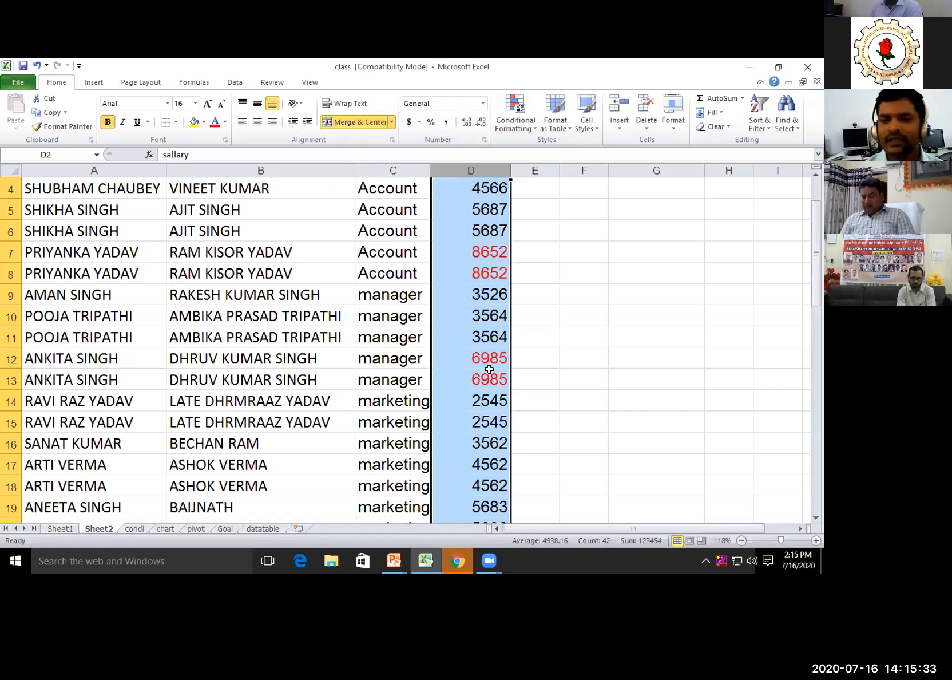
# Step: Apply a Top 10 Items rule to salary column D for the top 5 values with Light Red Fill with Dark Red Text
pyautogui.click(535, 126)
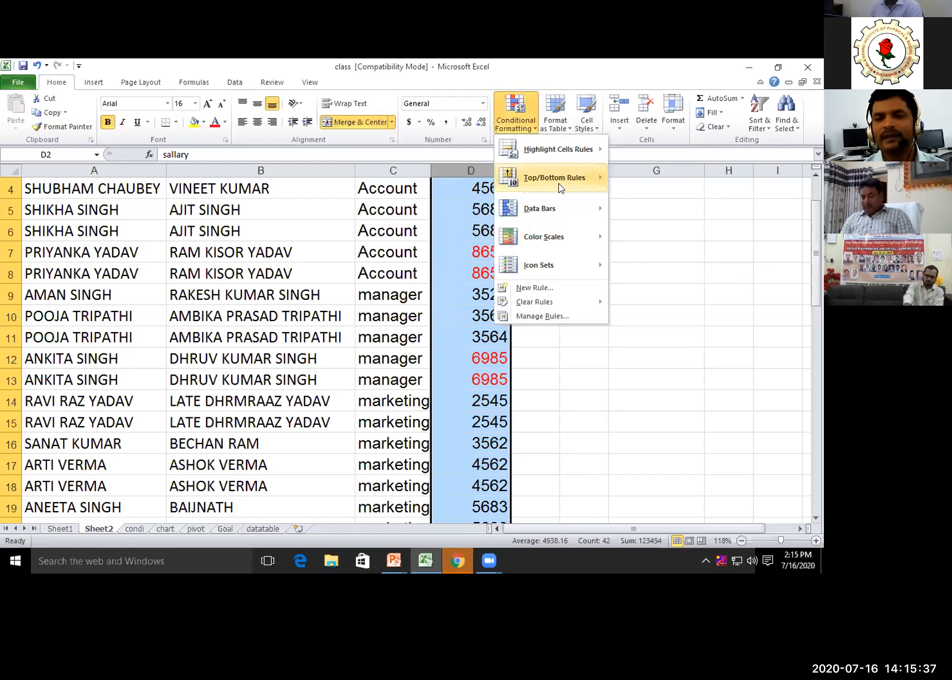
pyautogui.moveTo(561, 182)
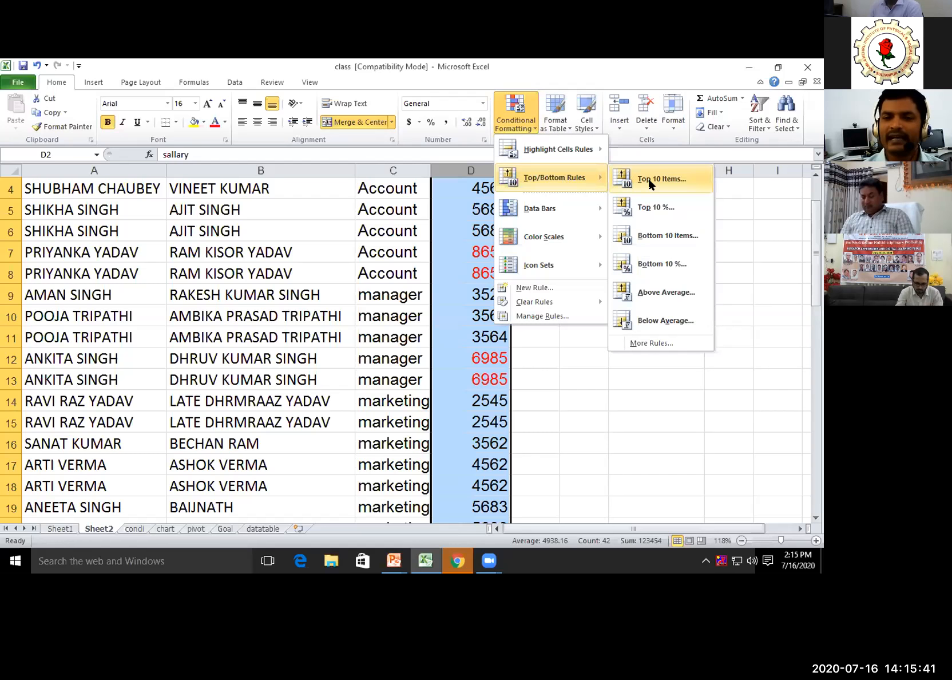
pyautogui.click(638, 188)
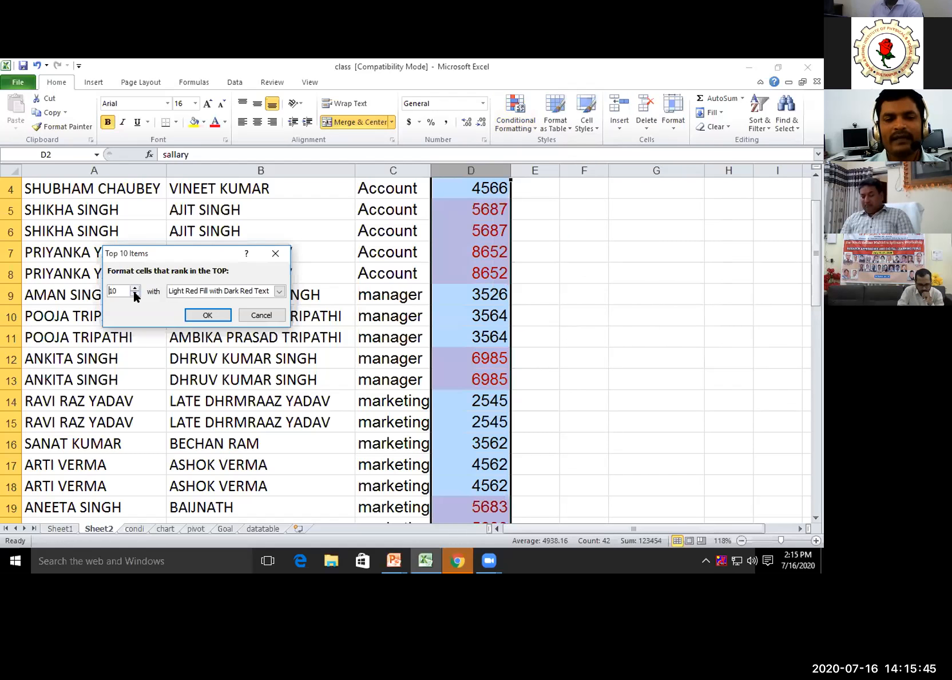
pyautogui.click(135, 290)
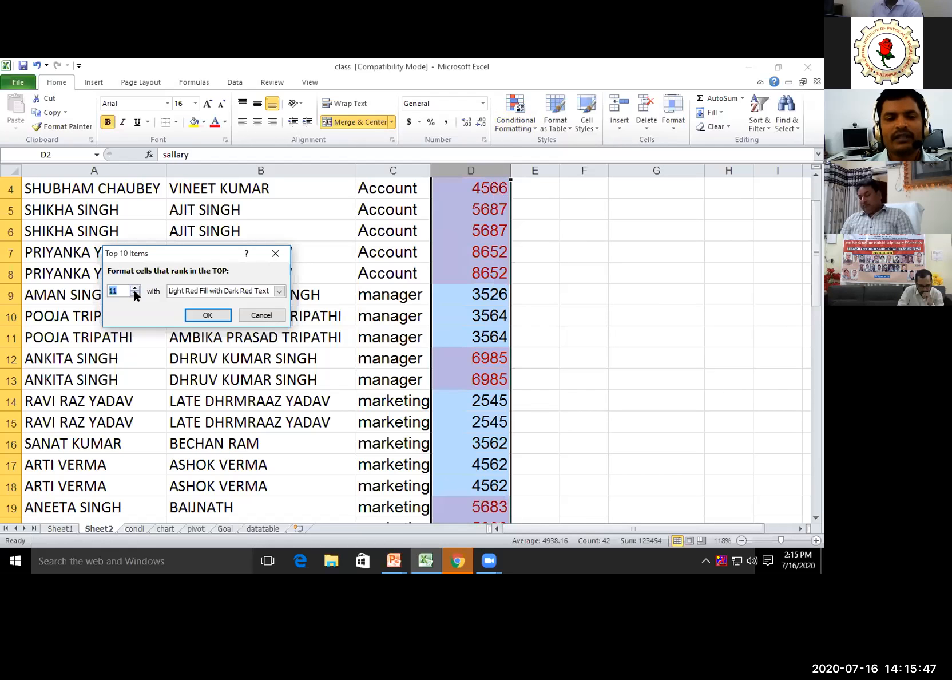
pyautogui.click(134, 292)
pyautogui.click(135, 292)
pyautogui.click(134, 292)
pyautogui.click(134, 293)
pyautogui.click(134, 292)
pyautogui.click(134, 292)
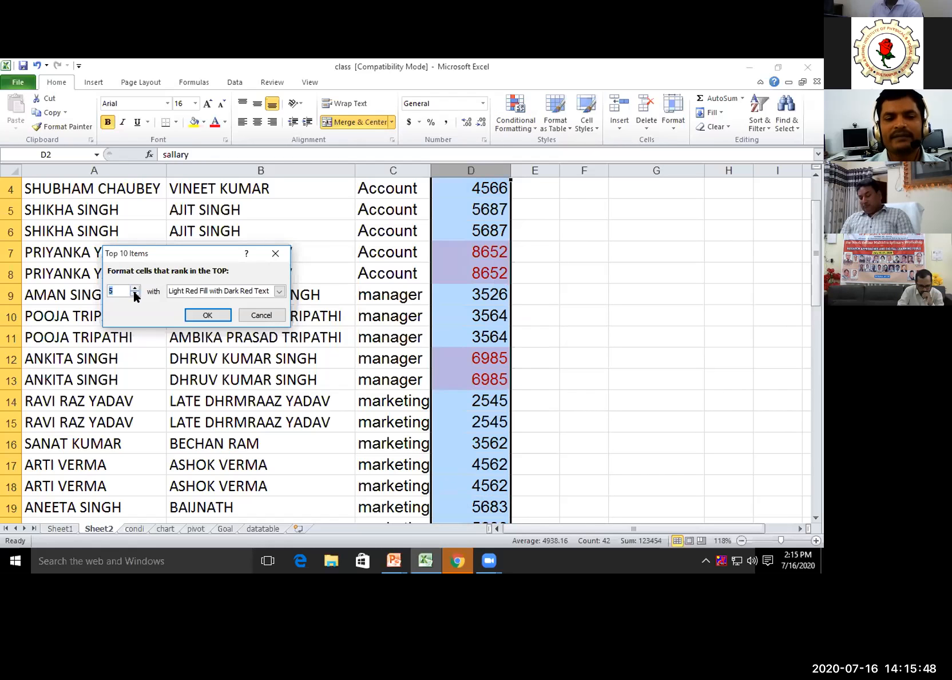
pyautogui.click(210, 315)
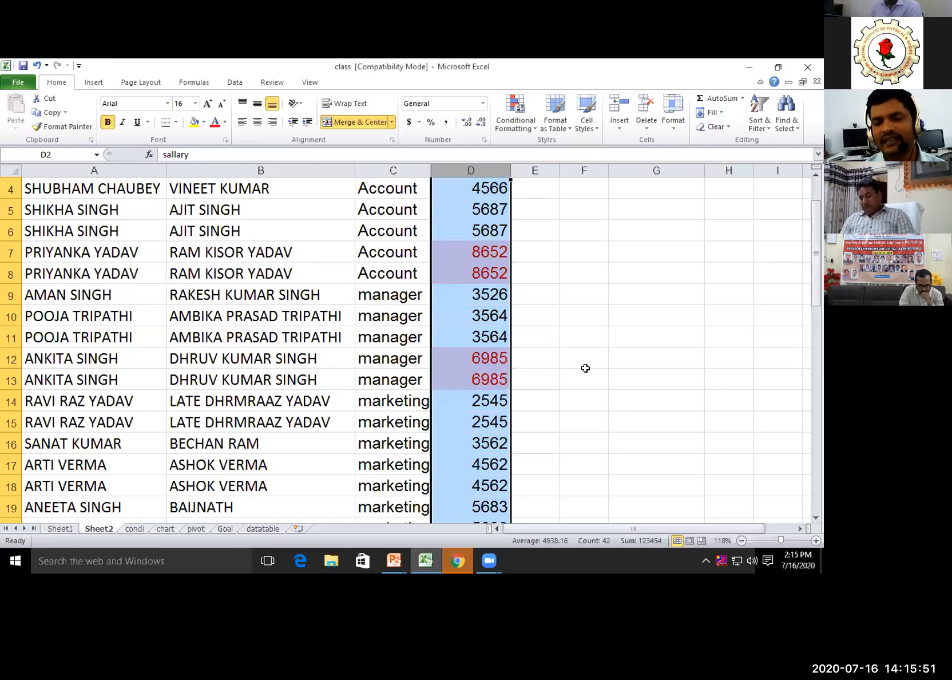
# Step: Review the highlighted salaries down column D, and undo the top 5 and top 3 conditional formatting rules
pyautogui.scroll(-5, 585, 366)
pyautogui.scroll(5, 574, 366)
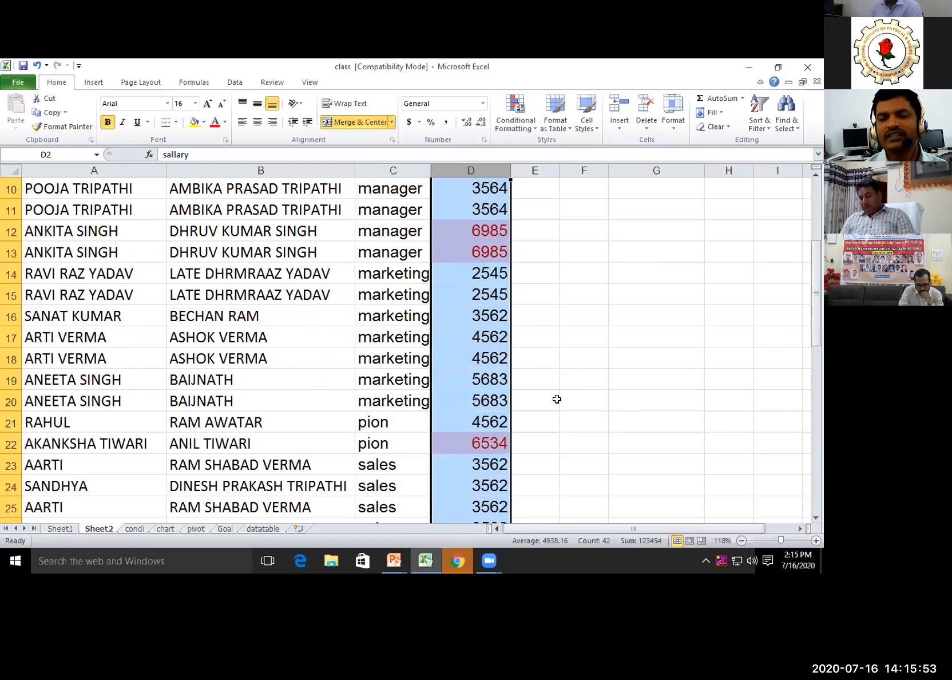
pyautogui.scroll(1, 536, 353)
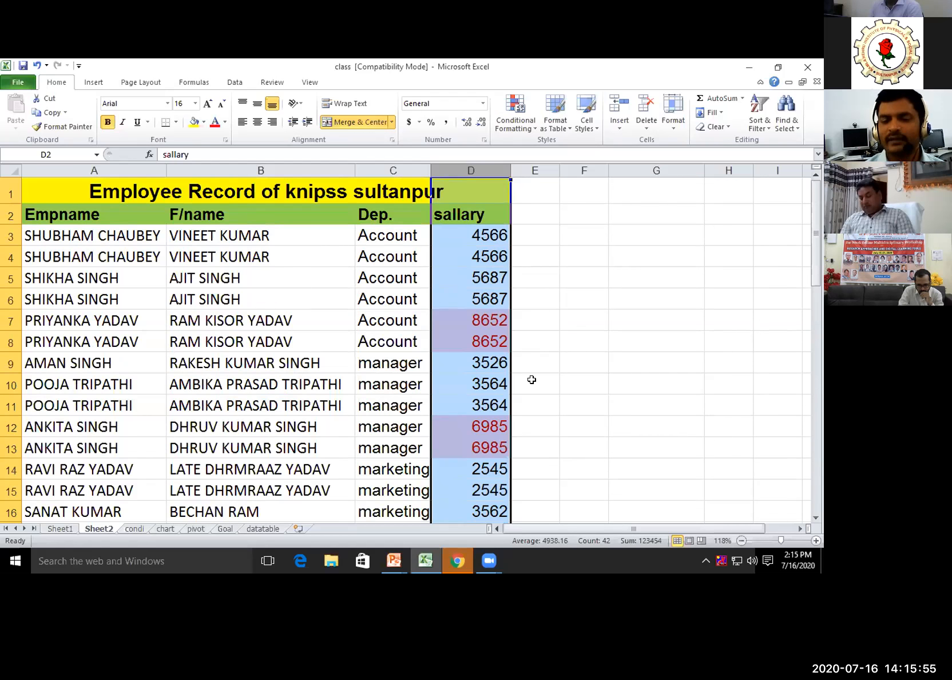
pyautogui.scroll(-2, 511, 366)
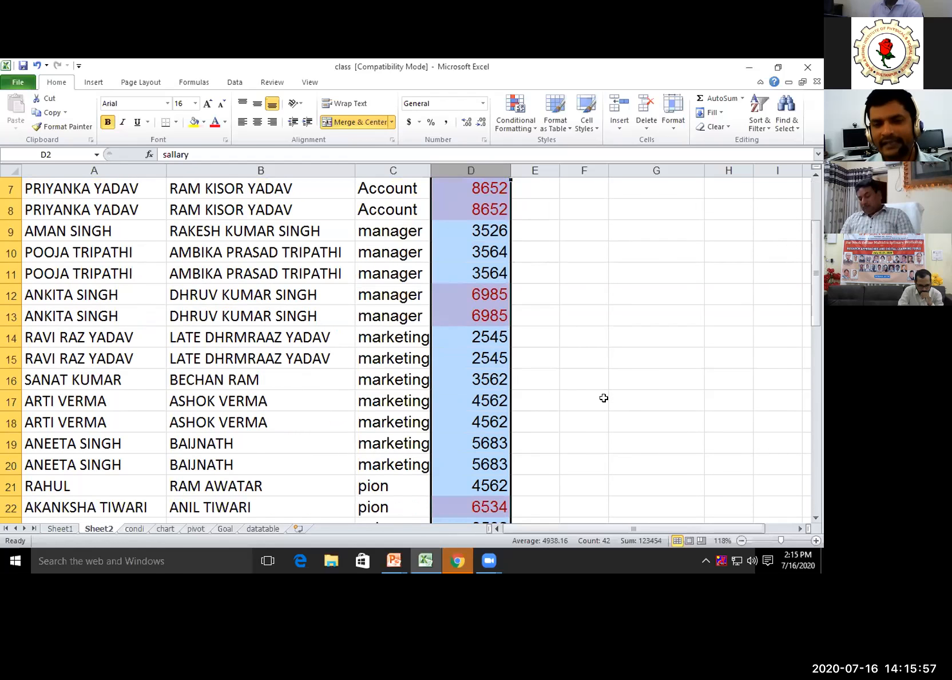
pyautogui.scroll(2, 572, 377)
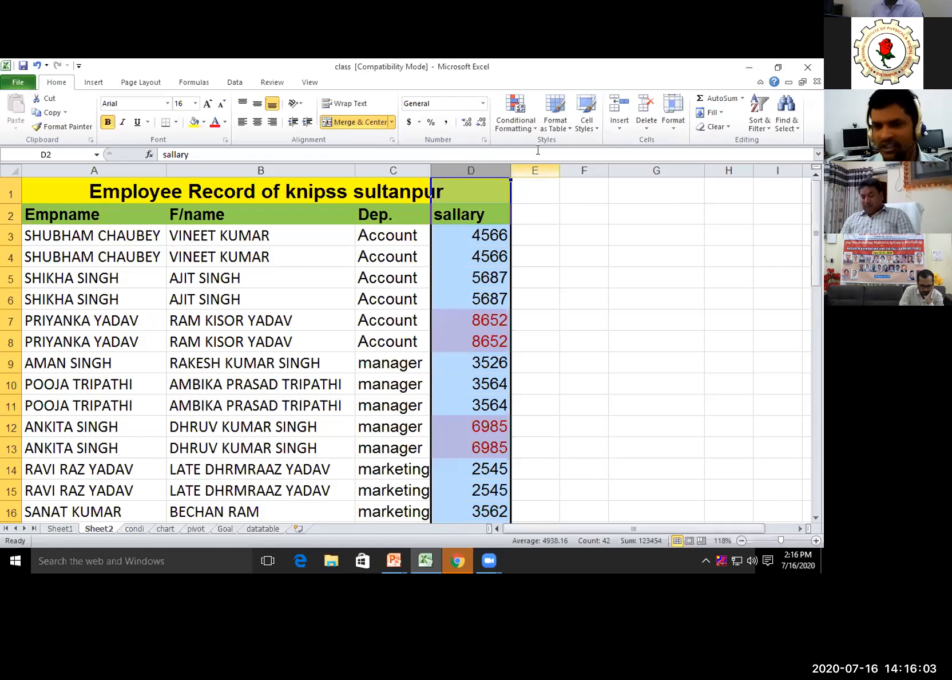
pyautogui.hotkey('ctrl', 'z')
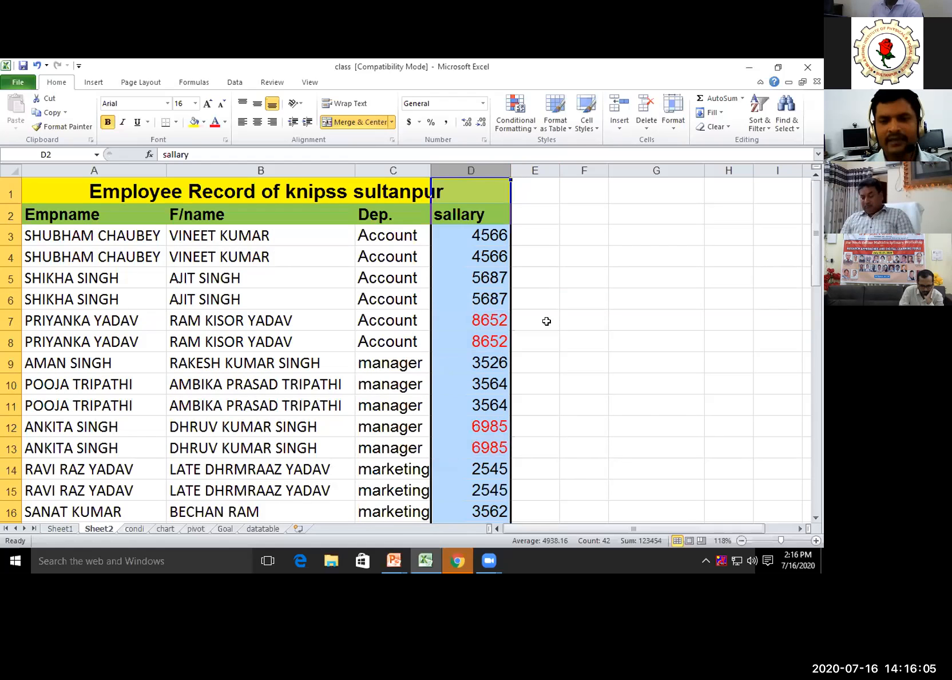
pyautogui.hotkey('ctrl', 'z')
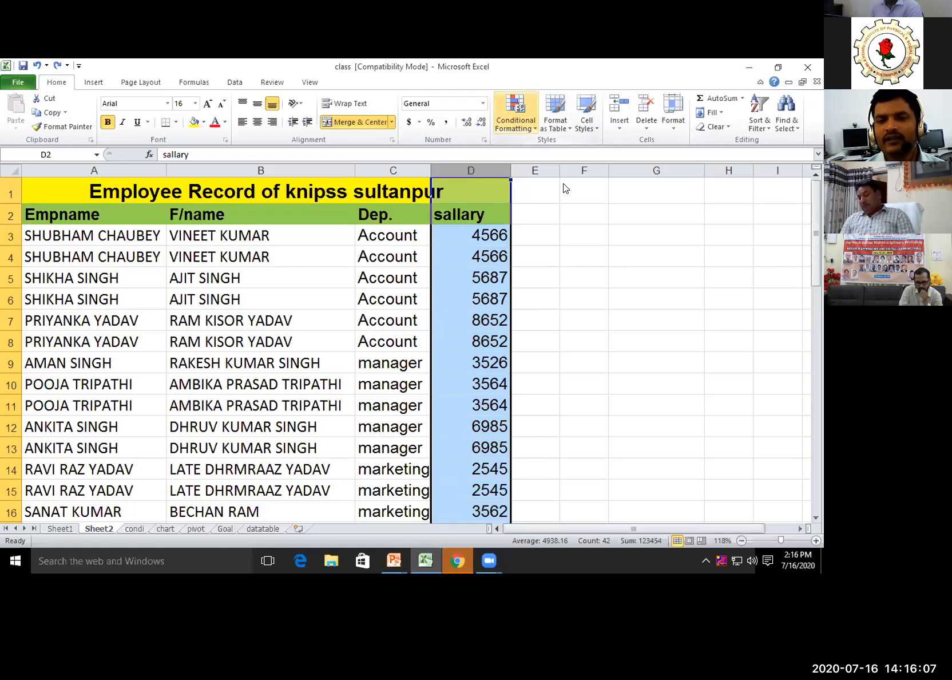
# Step: Start a Bottom 10 Items conditional formatting rule on salary column D
pyautogui.click(534, 127)
pyautogui.moveTo(574, 178)
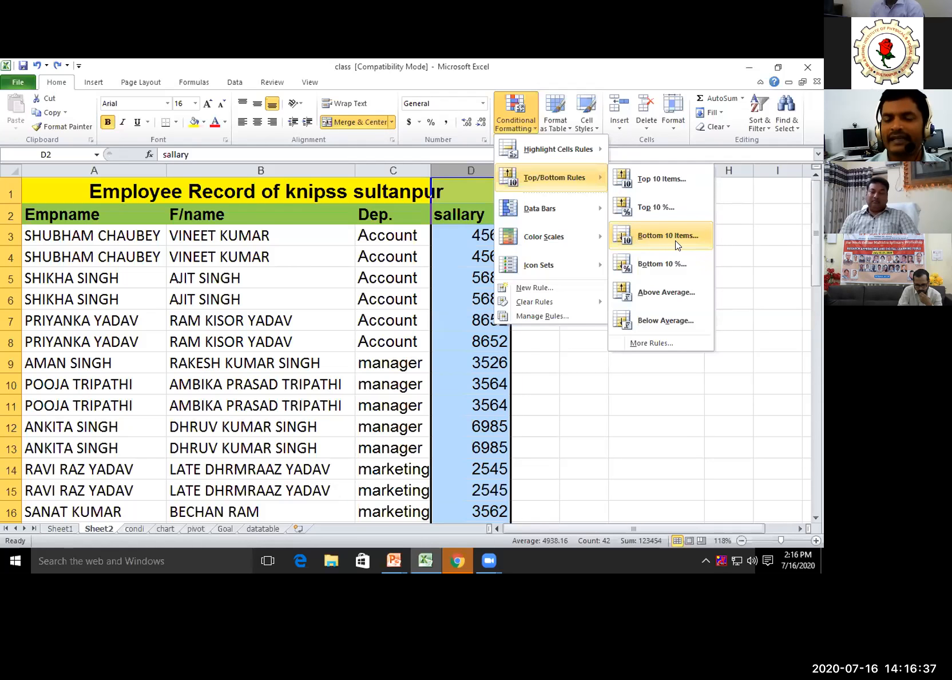
pyautogui.press('Return')
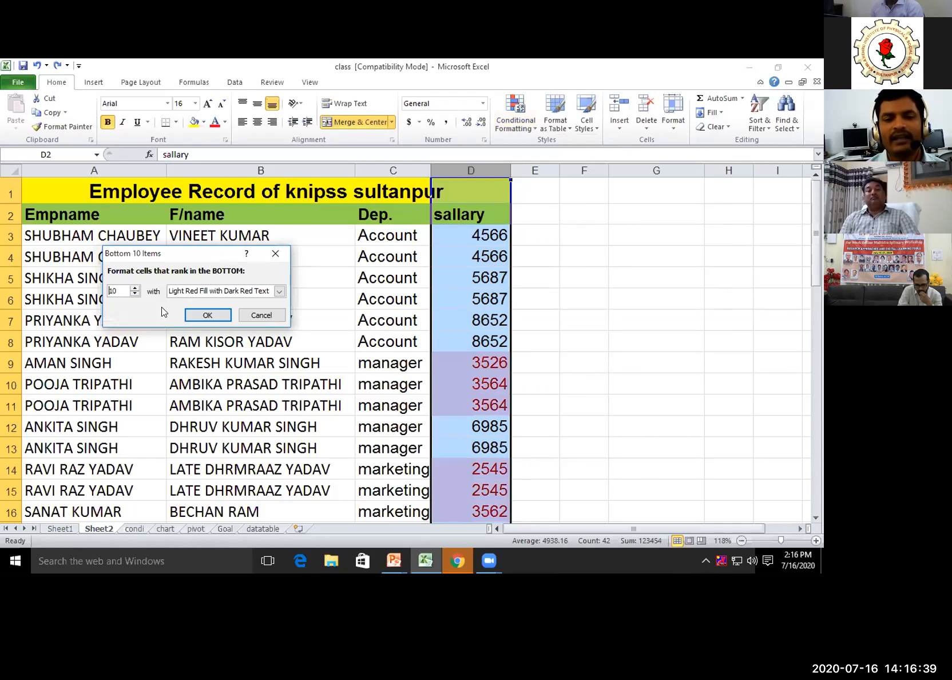
# Step: Set the Bottom 10 Items rule on the sallary column to rank only 5 items
pyautogui.click(135, 293)
pyautogui.click(135, 294)
pyautogui.click(135, 294)
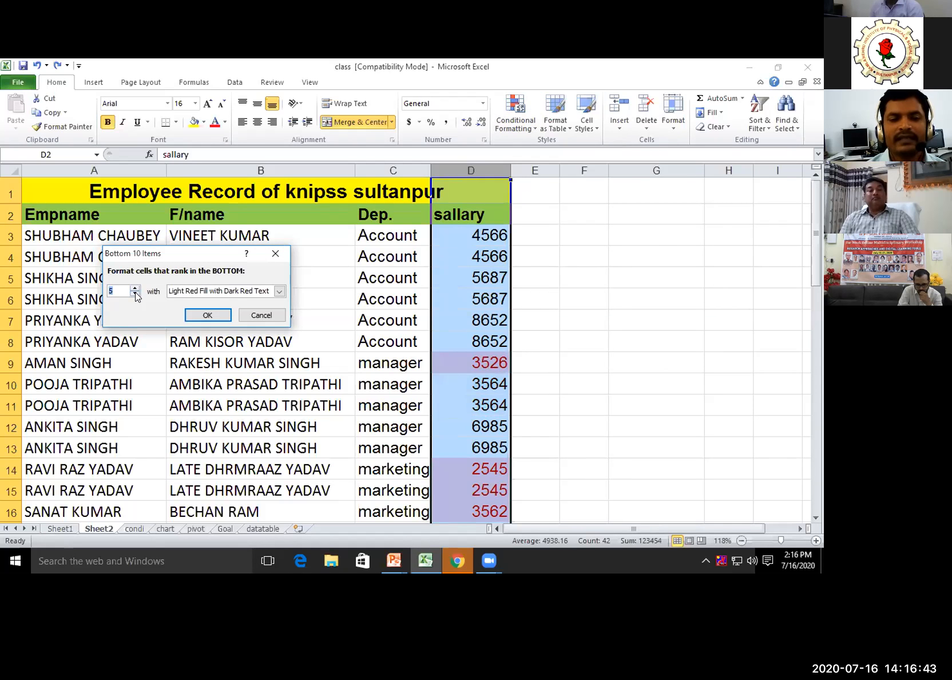
pyautogui.click(135, 294)
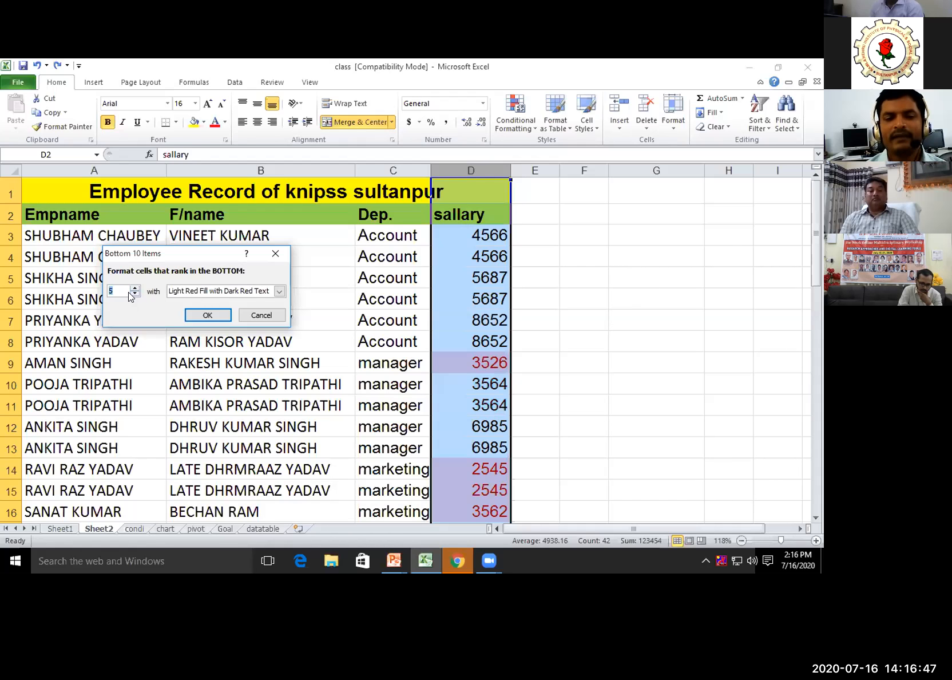
# Step: Apply the bottom-items rule with a custom red font and review the highlighted salaries down the column
pyautogui.click(280, 291)
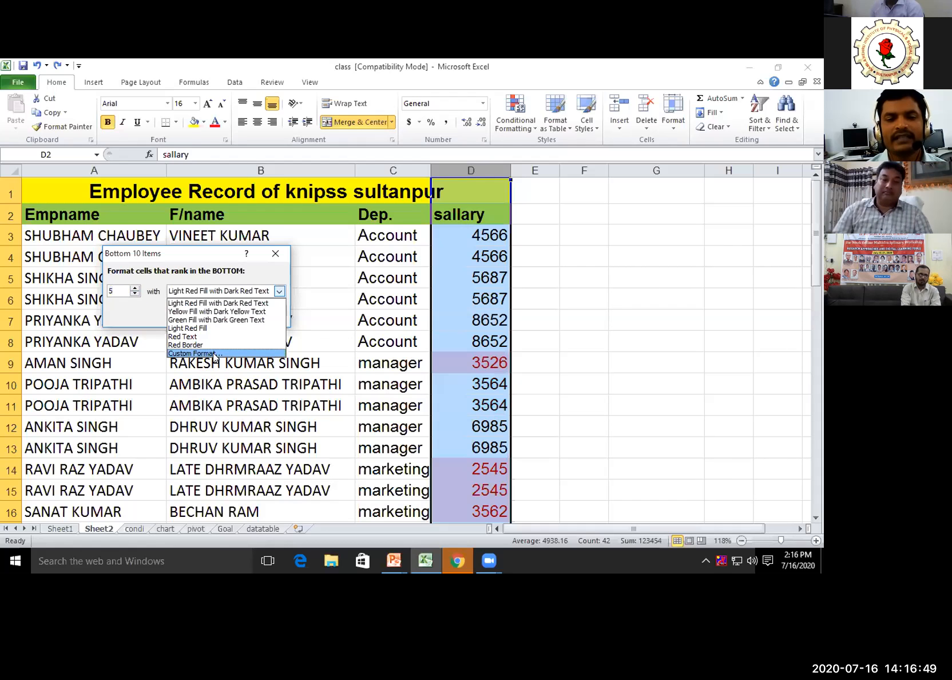
pyautogui.click(195, 353)
pyautogui.click(246, 257)
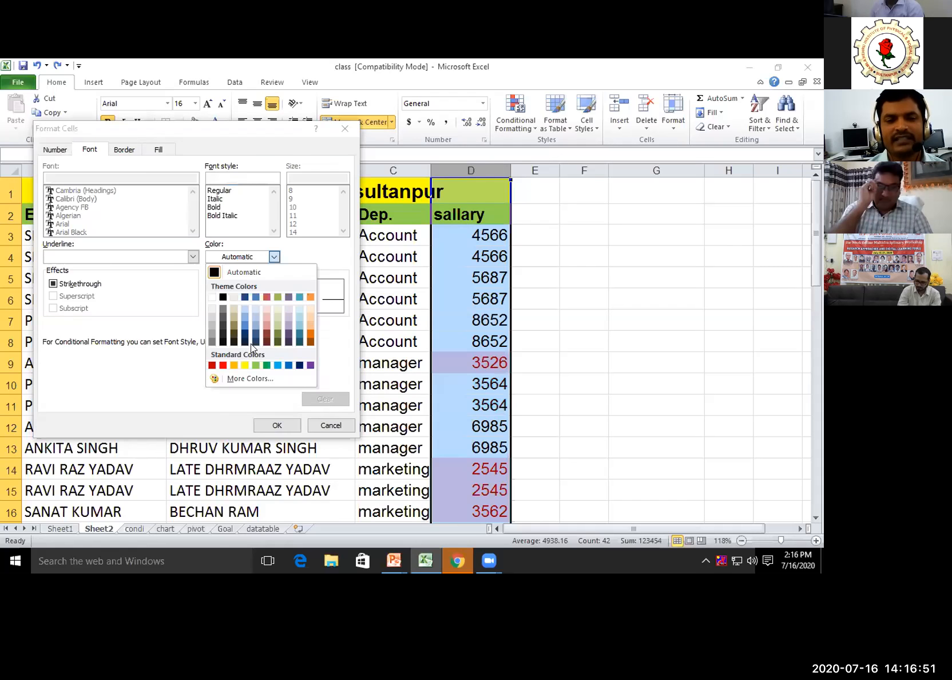
pyautogui.click(221, 365)
pyautogui.click(277, 426)
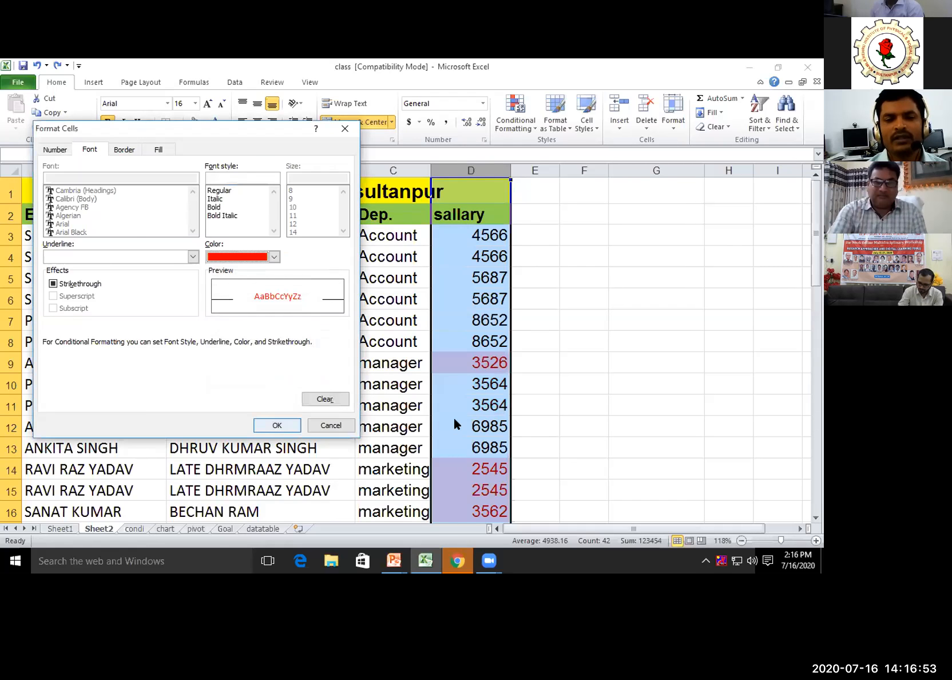
pyautogui.click(209, 314)
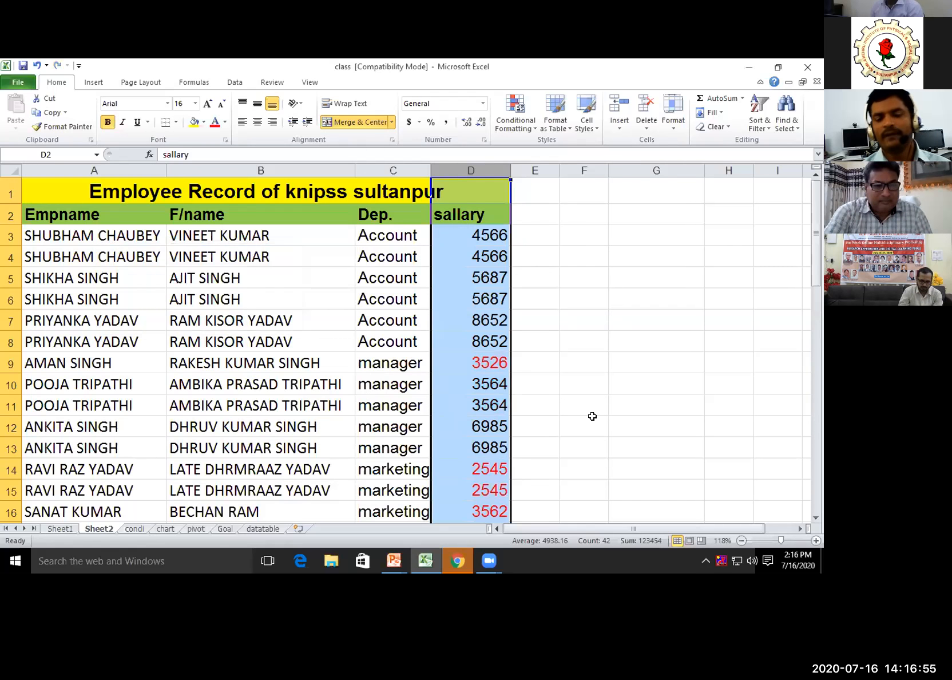
pyautogui.scroll(-6, 582, 414)
pyautogui.scroll(1, 567, 413)
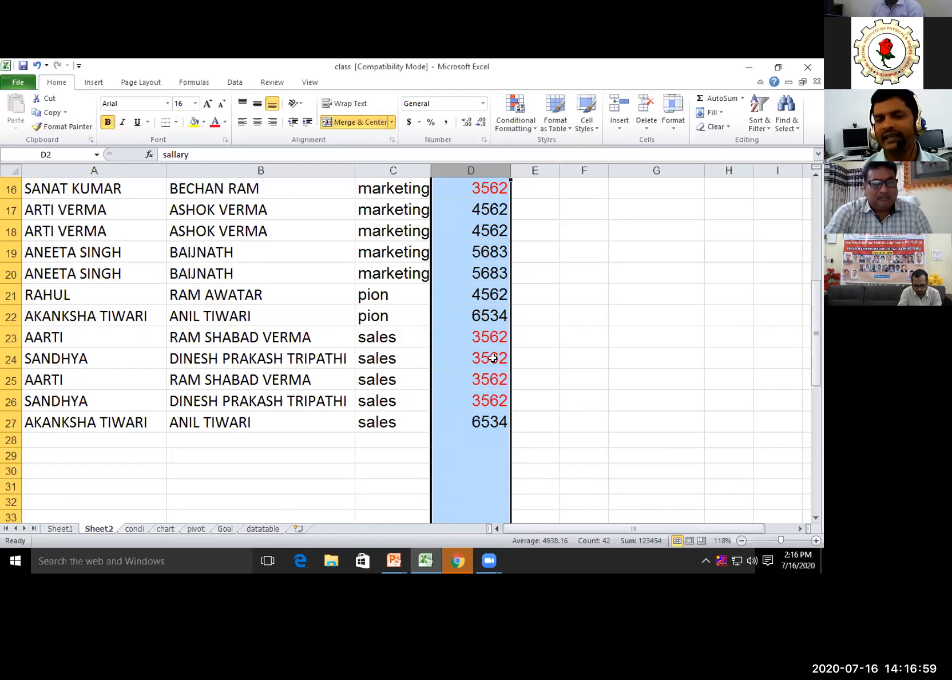
pyautogui.scroll(3, 491, 361)
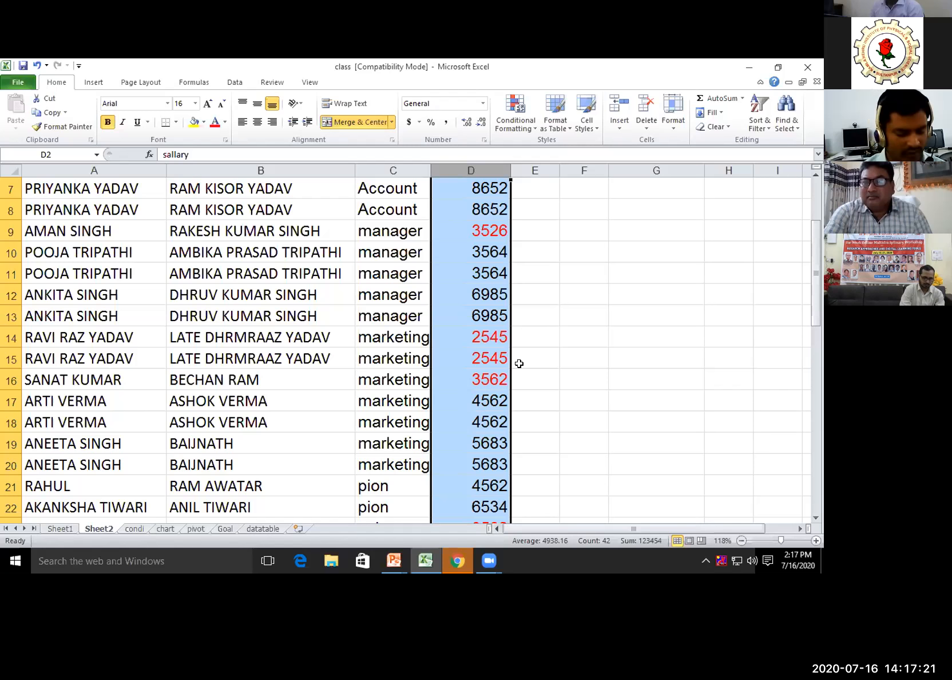
pyautogui.scroll(2, 519, 363)
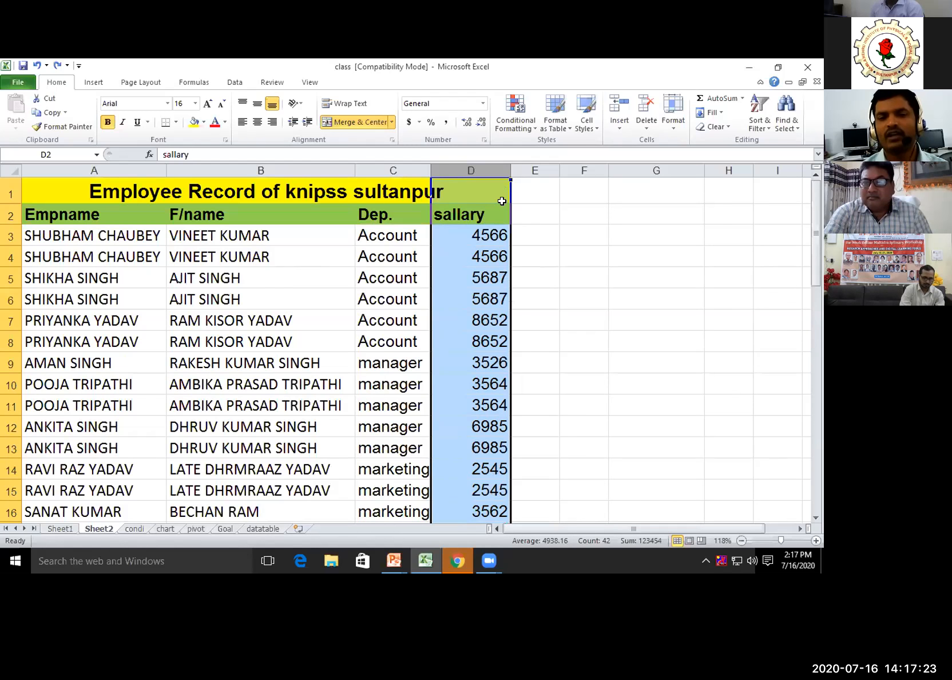
# Step: Try red gradient-fill data bars on the sallary column, compare the bars across the rows and undo them
pyautogui.click(536, 128)
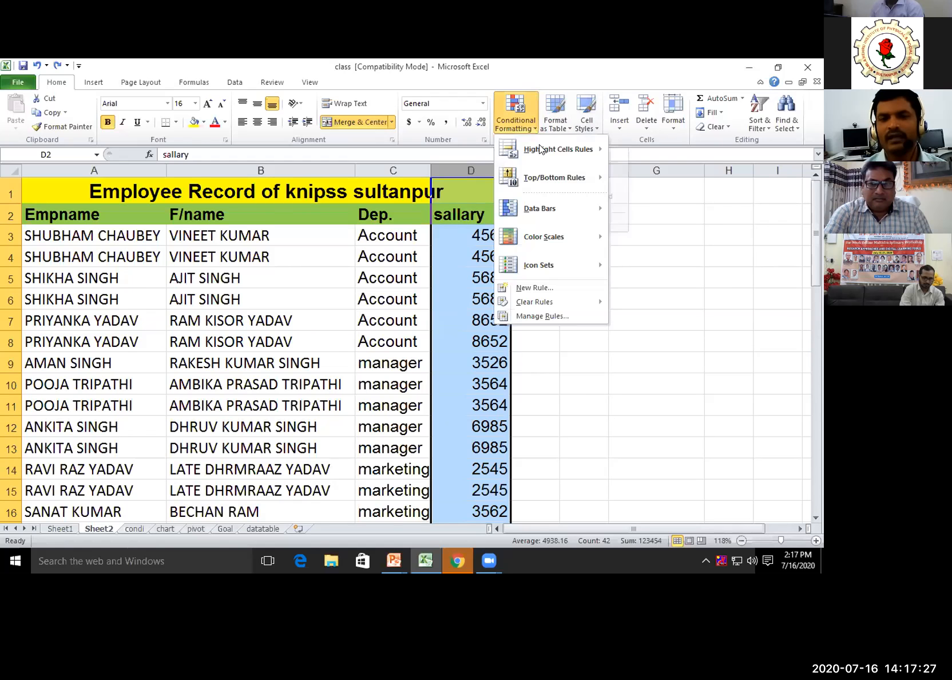
pyautogui.moveTo(564, 182)
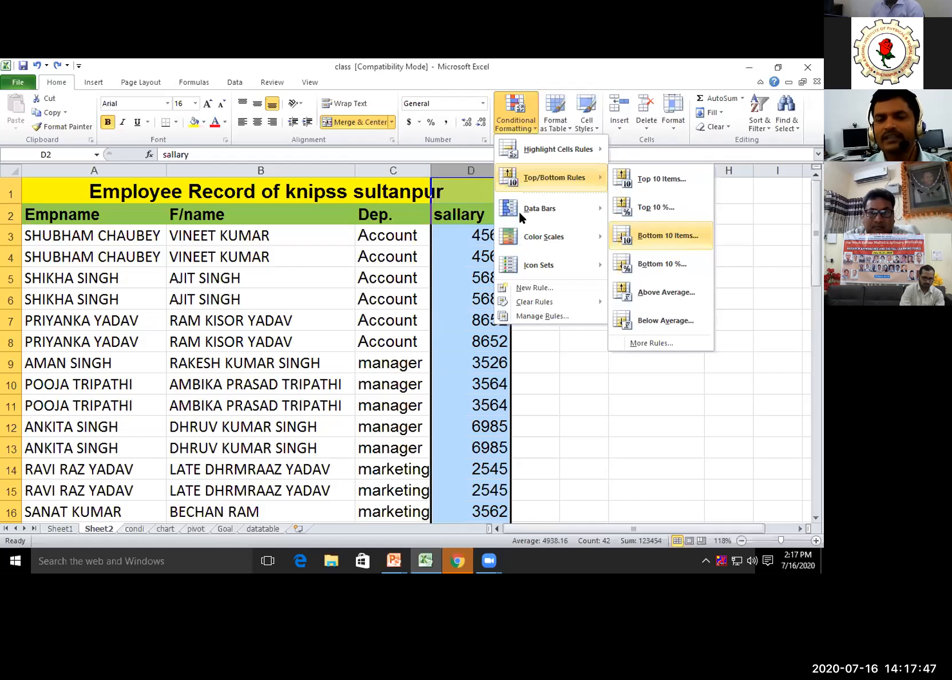
pyautogui.moveTo(519, 211)
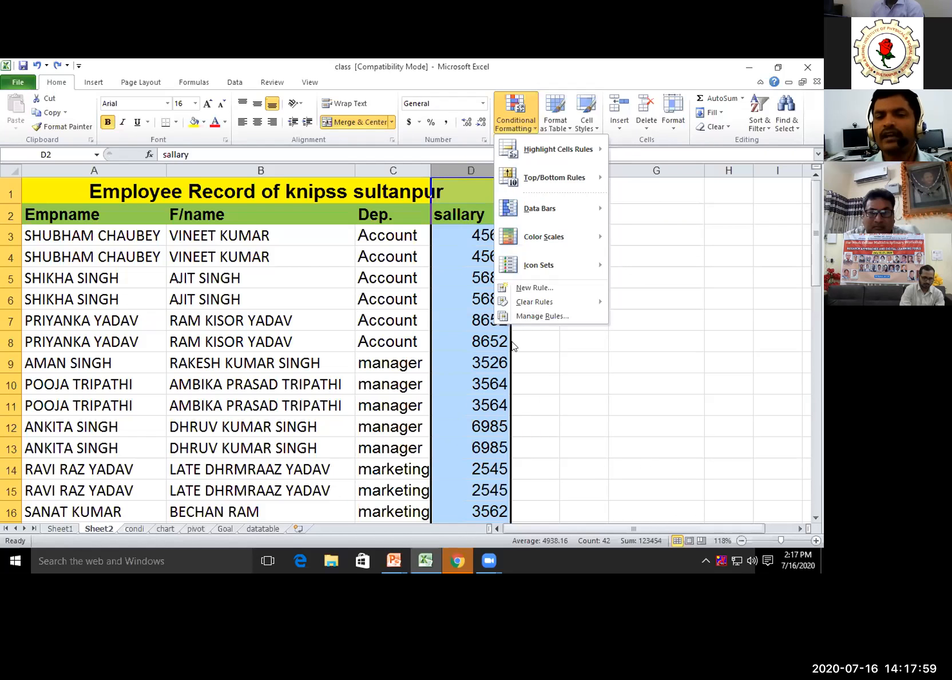
pyautogui.moveTo(573, 209)
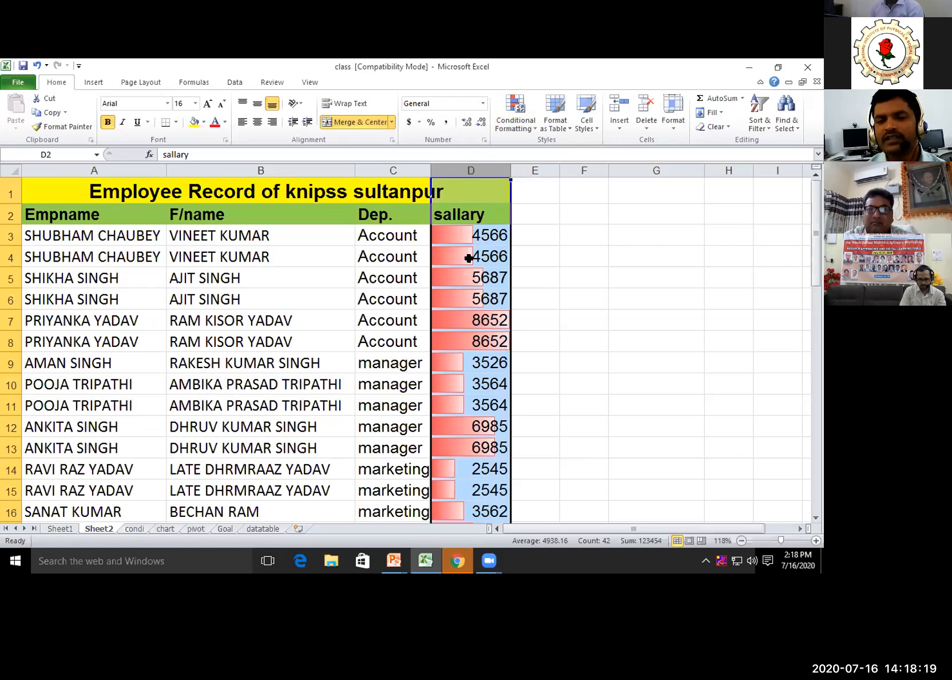
pyautogui.scroll(-2, 458, 256)
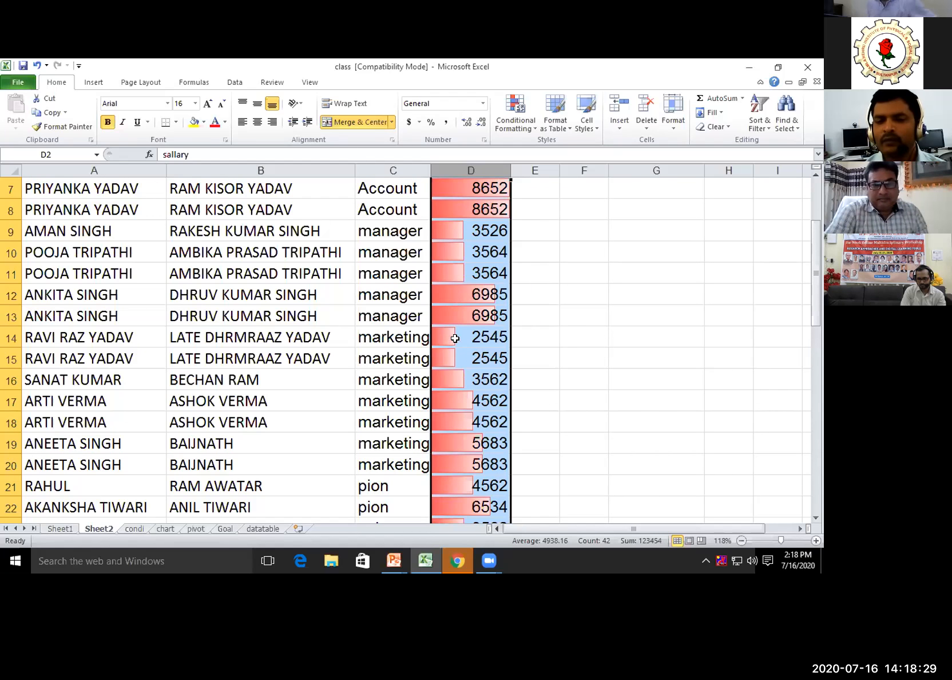
pyautogui.scroll(-2, 450, 338)
pyautogui.scroll(1, 449, 339)
pyautogui.scroll(3, 450, 341)
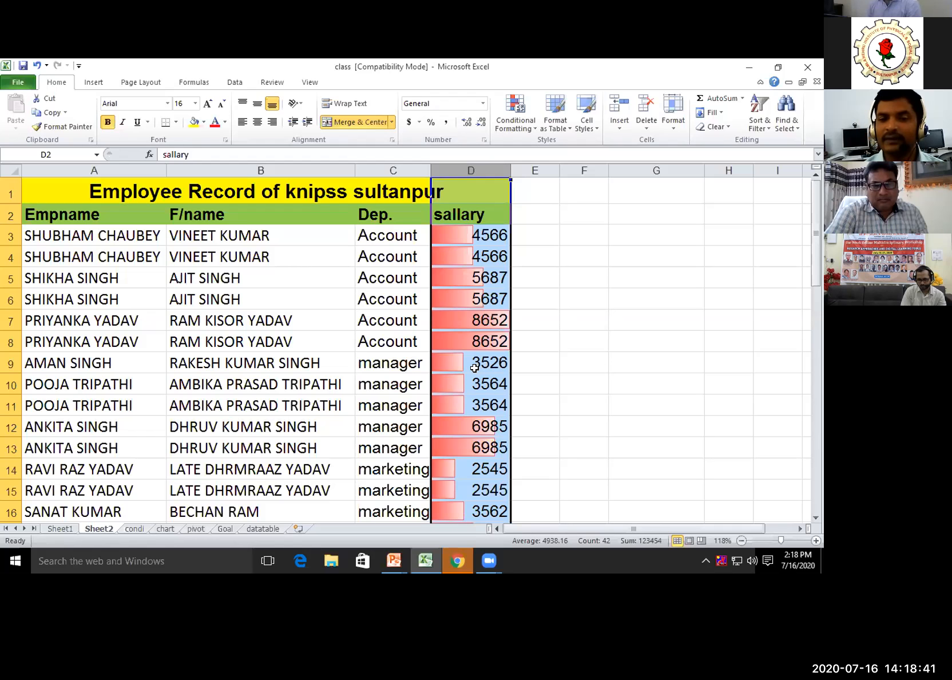
pyautogui.hotkey('ctrl', 'z')
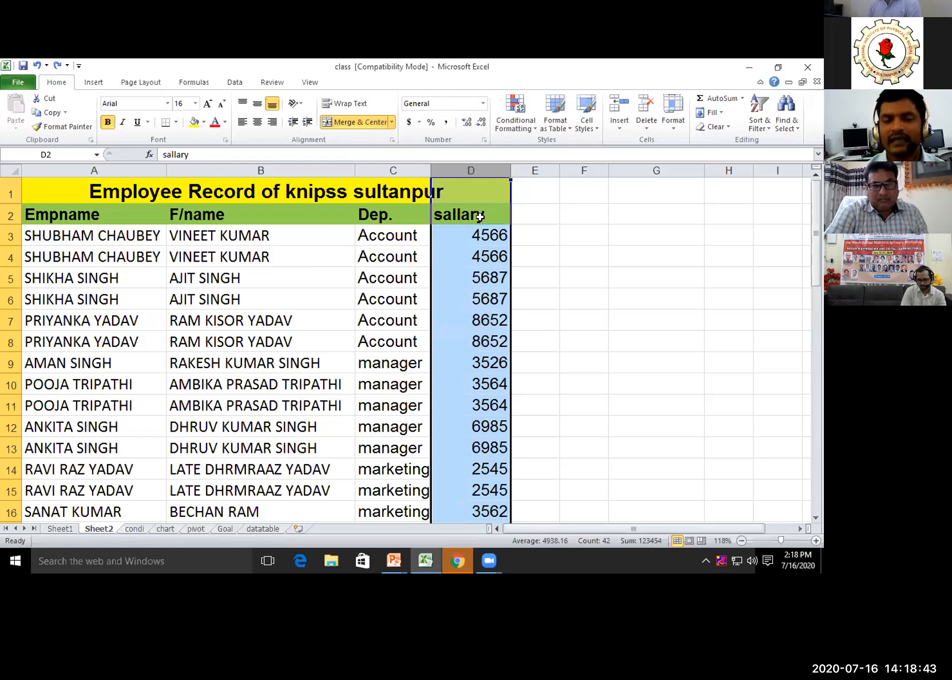
pyautogui.click(534, 126)
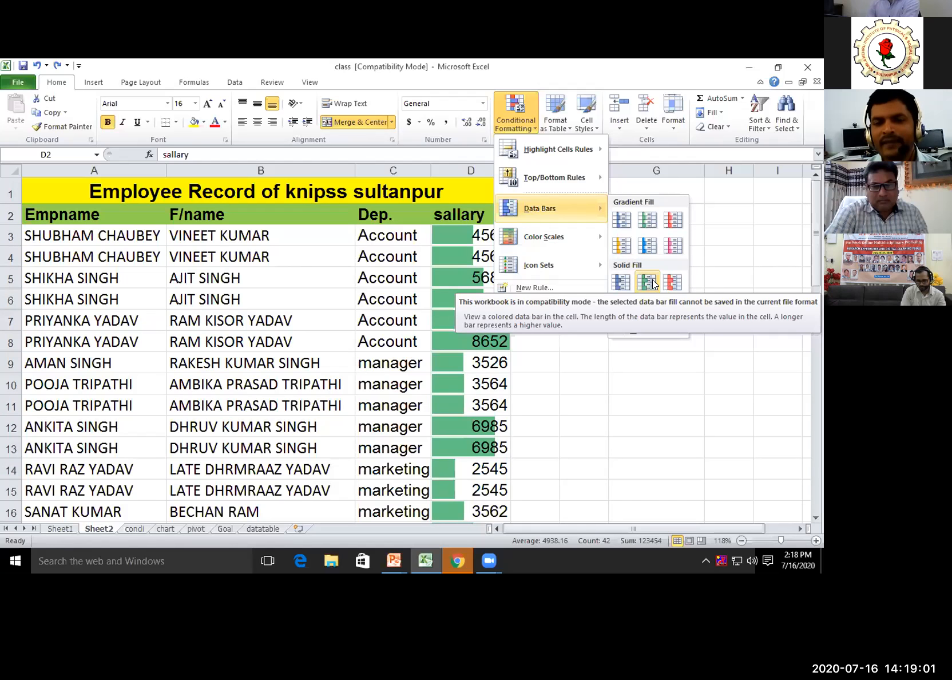
pyautogui.moveTo(575, 275)
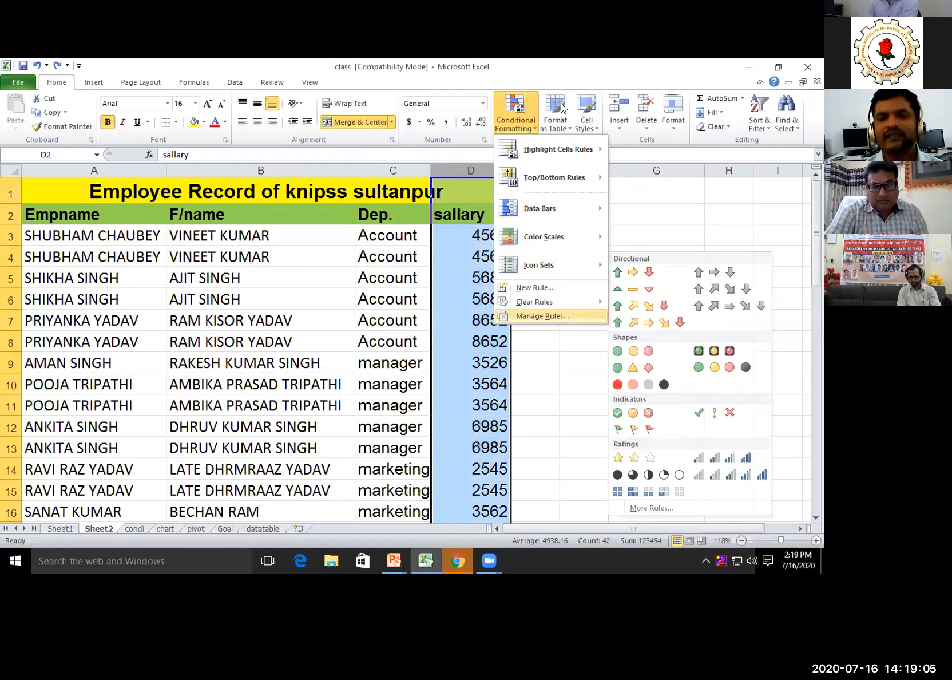
pyautogui.click(538, 130)
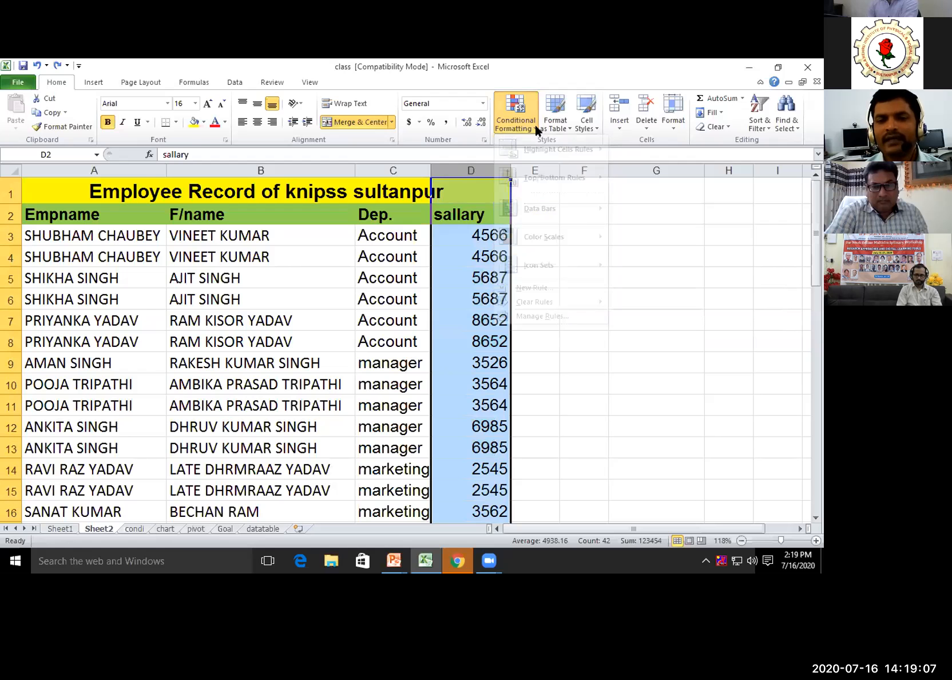
pyautogui.click(598, 425)
# Step: Switch to PowerPoint and bring up the running slide show on Data Analysis in EXCEL
pyautogui.click(394, 559)
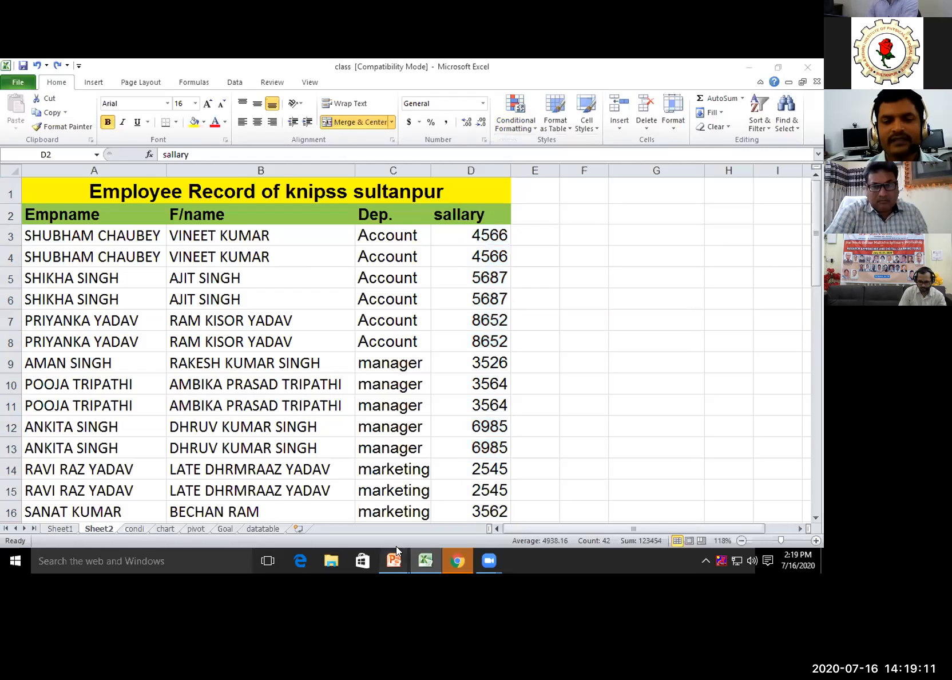
pyautogui.moveTo(435, 515)
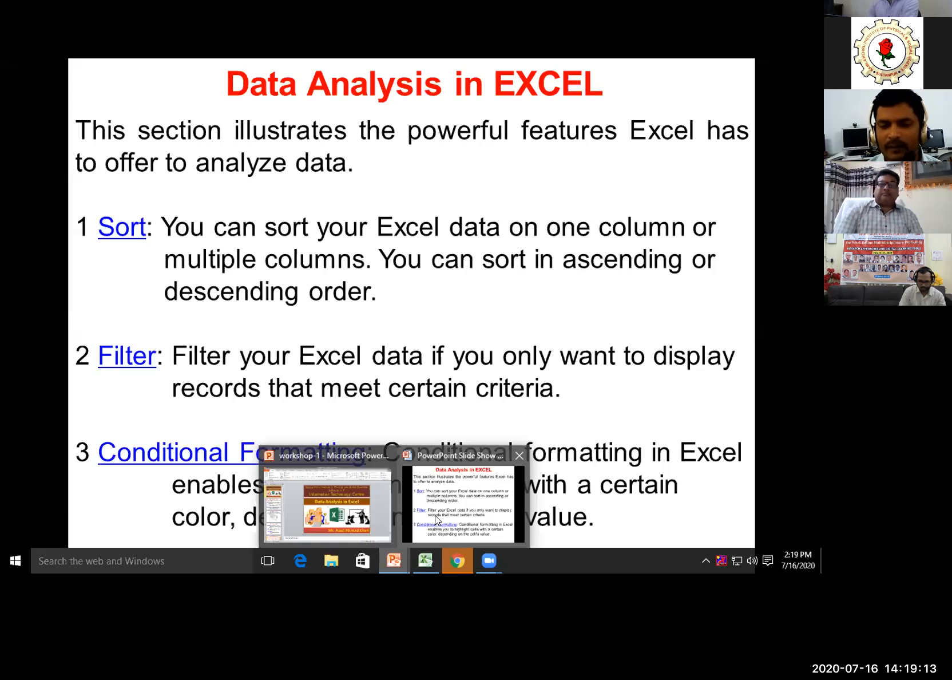
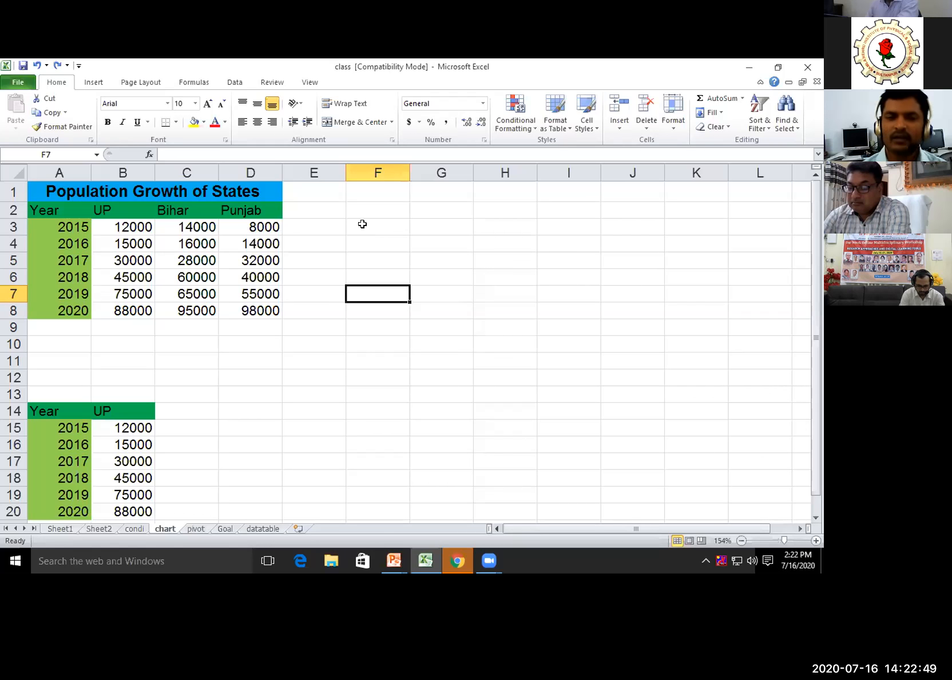
# Step: Insert a 2-D clustered column chart of the Population Growth of States table and move it beside the data
pyautogui.click(313, 327)
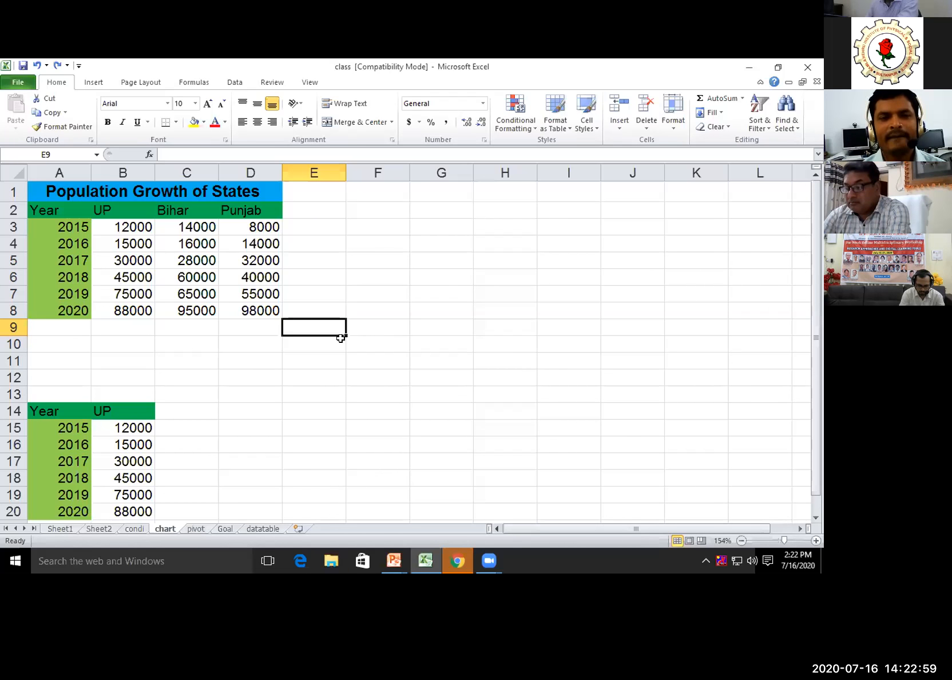
pyautogui.click(94, 82)
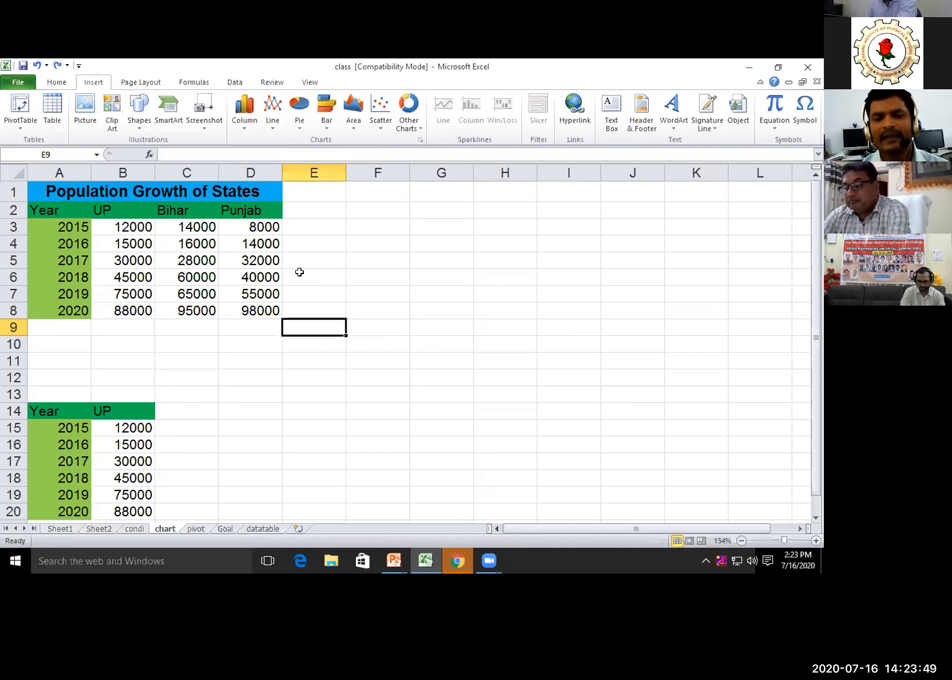
pyautogui.click(243, 127)
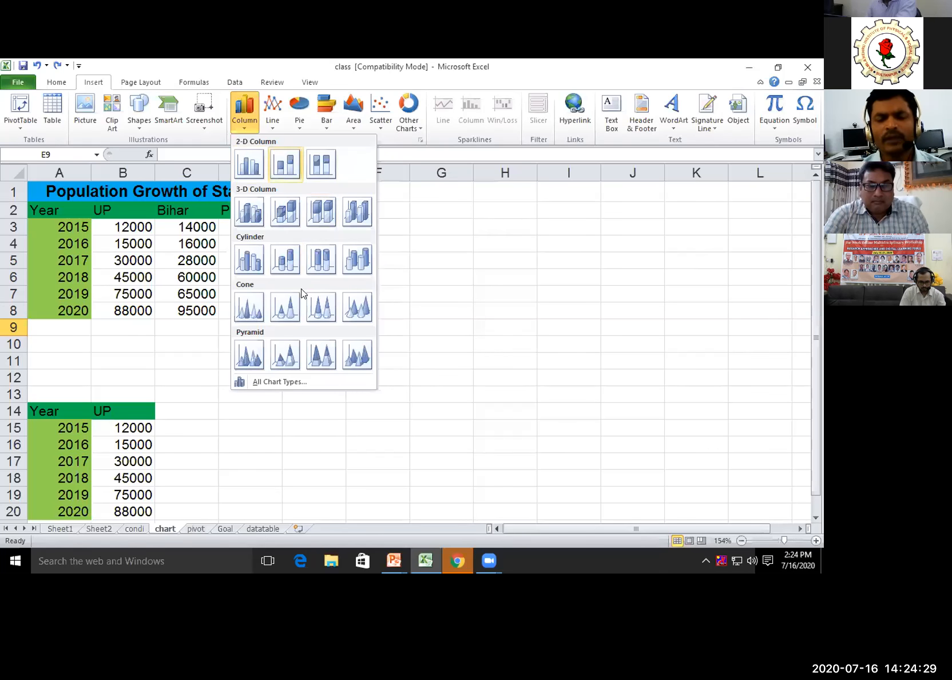
pyautogui.click(249, 163)
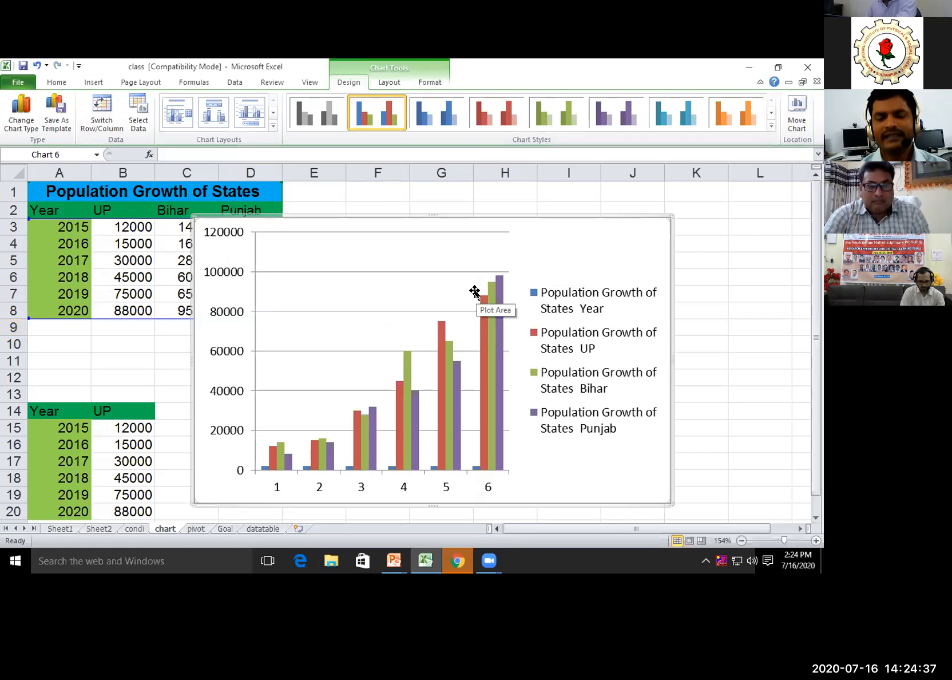
pyautogui.moveTo(466, 216); pyautogui.dragTo(523, 383)
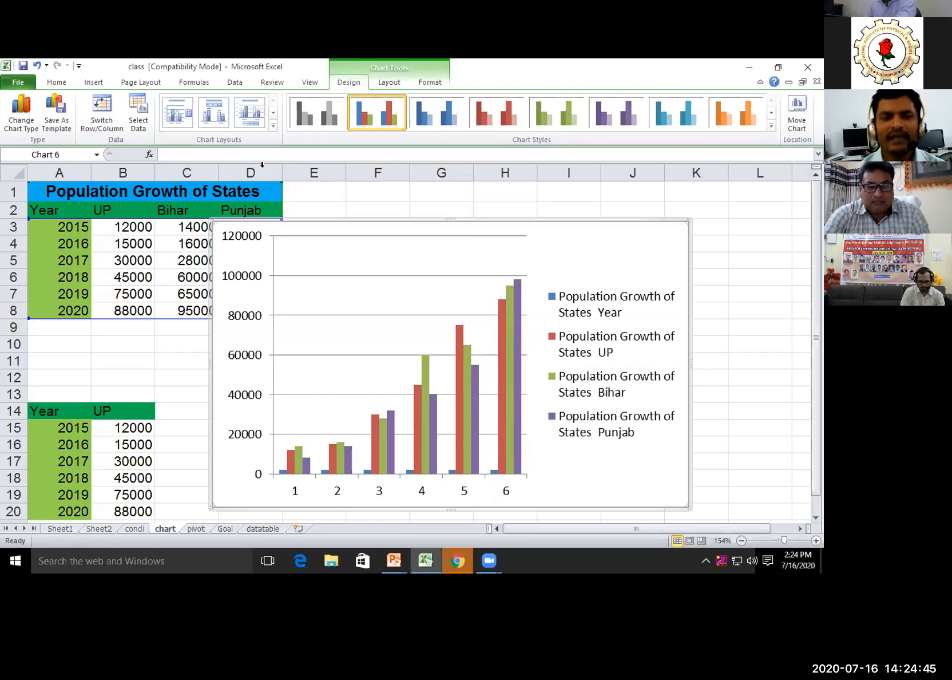
pyautogui.moveTo(413, 222); pyautogui.dragTo(487, 248)
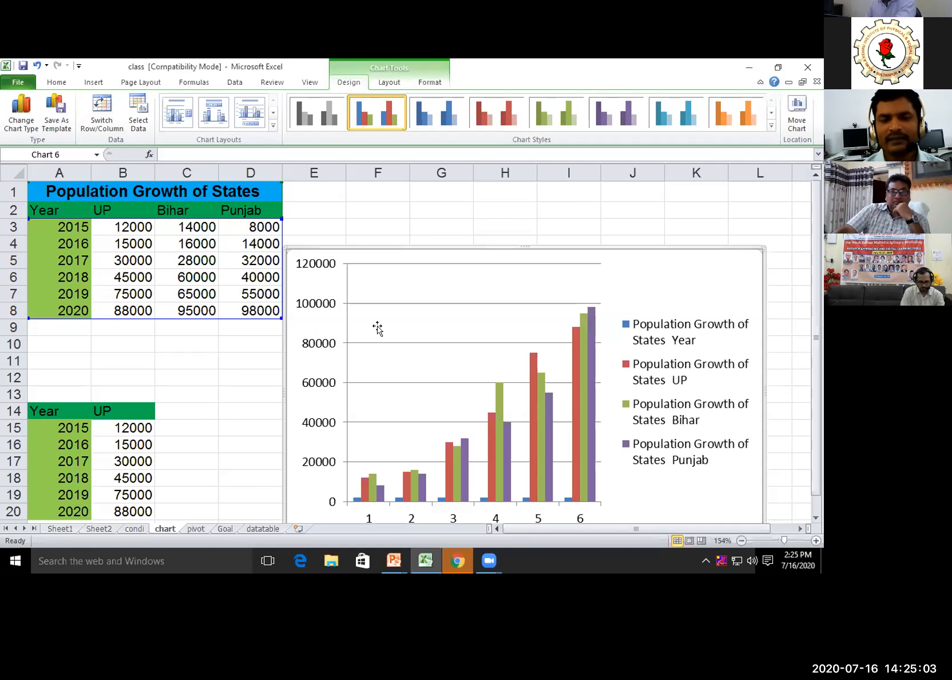
# Step: Remove the Year, UP, Bihar and Punjab series from the chart's data source
pyautogui.click(137, 124)
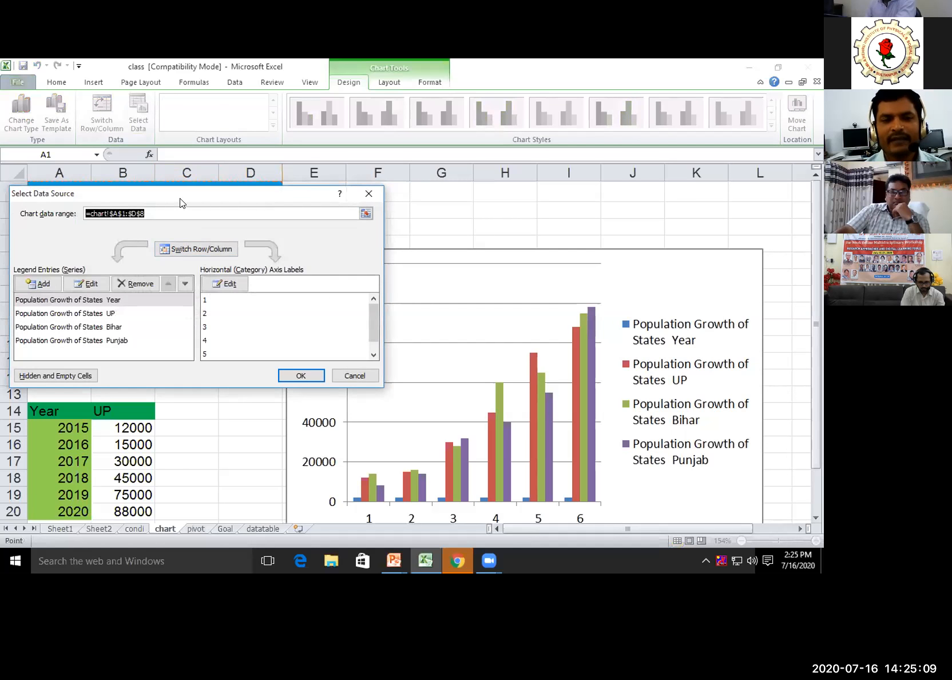
pyautogui.moveTo(180, 198); pyautogui.dragTo(483, 157)
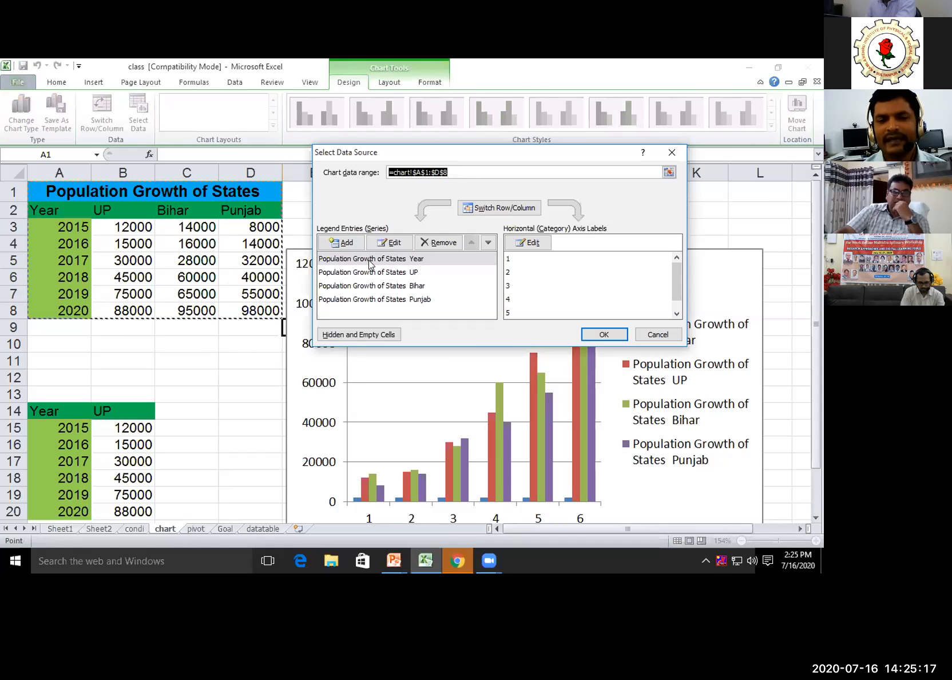
pyautogui.click(403, 262)
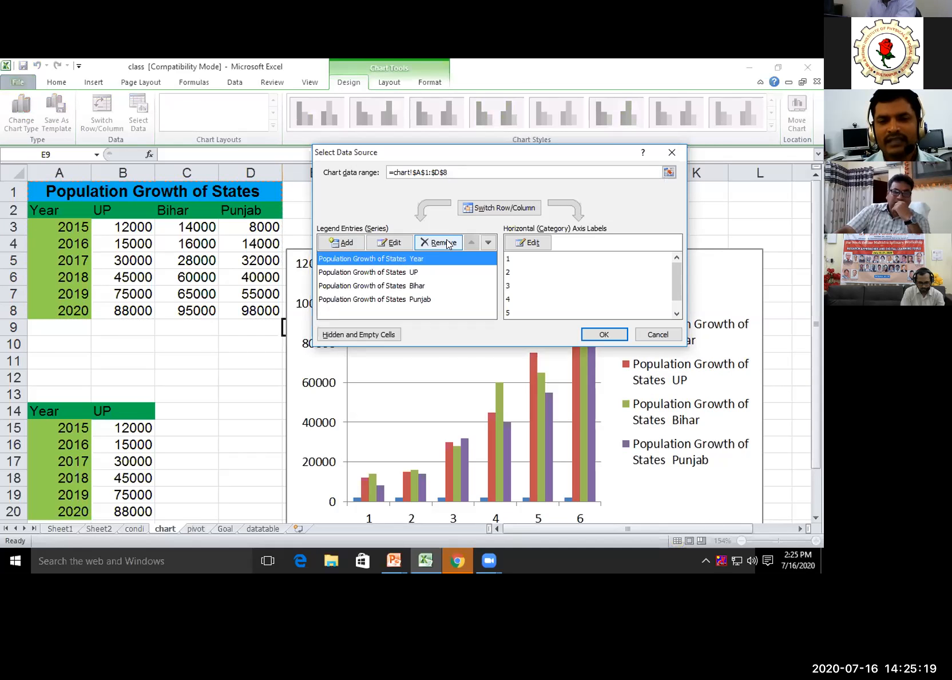
pyautogui.click(447, 244)
pyautogui.click(442, 244)
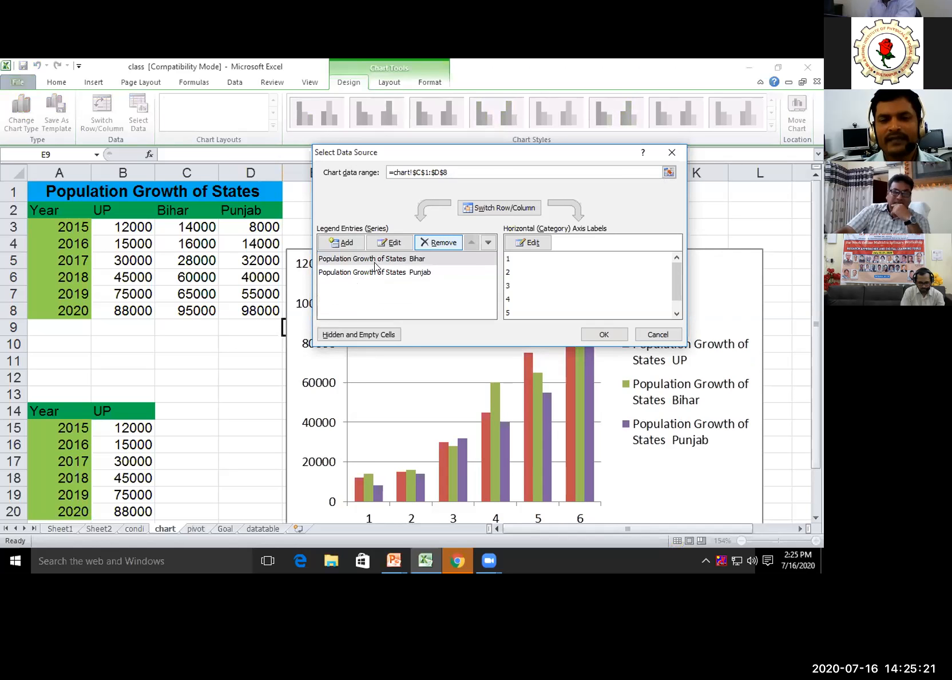
pyautogui.click(408, 261)
pyautogui.click(429, 245)
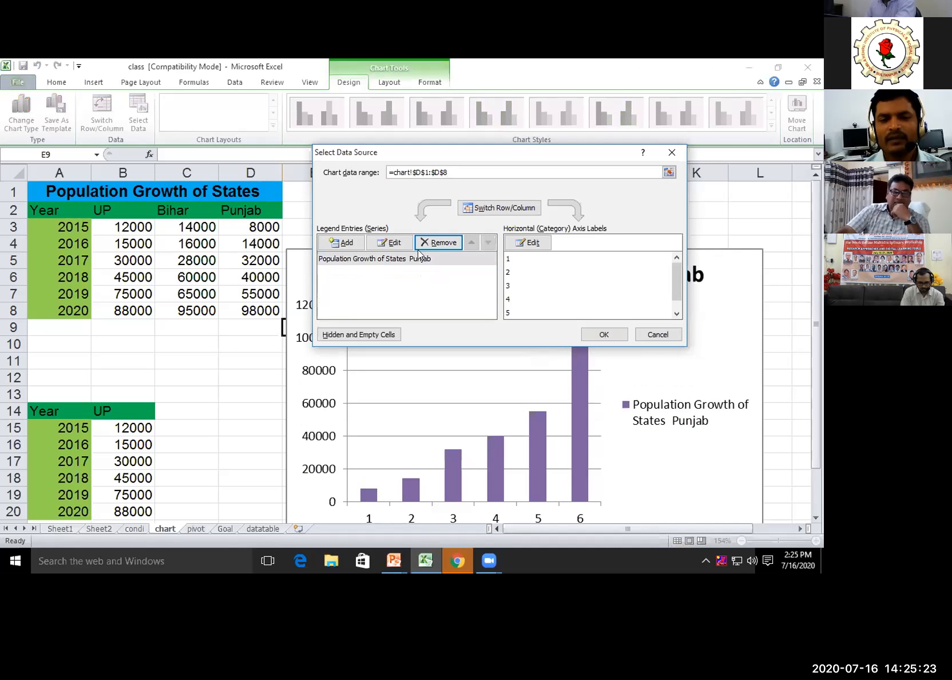
pyautogui.click(323, 311)
pyautogui.click(439, 243)
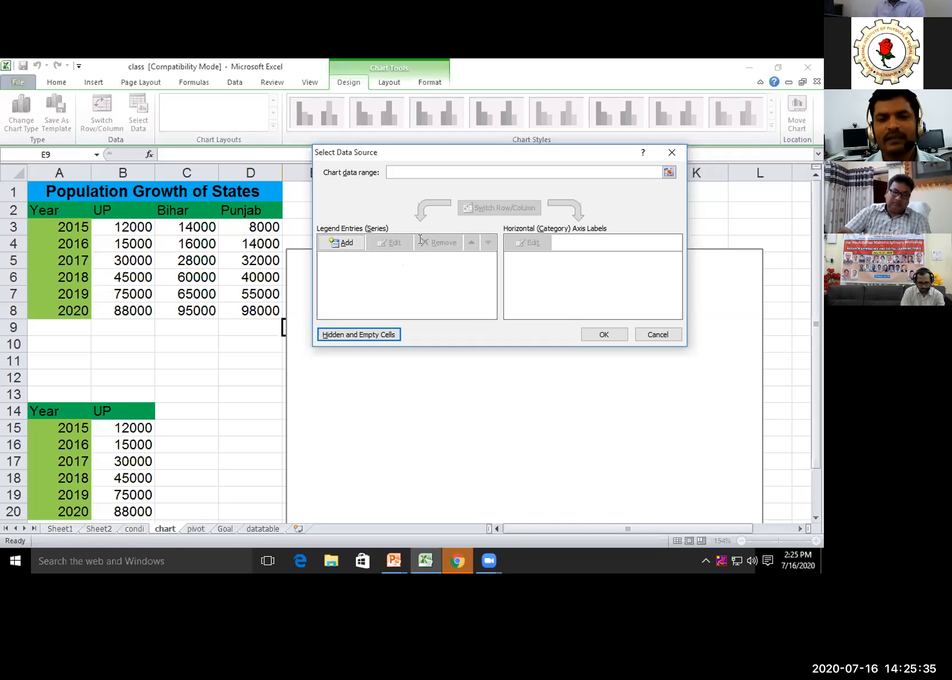
# Step: Set the chart's data range to B2:D8 on the chart sheet, covering the UP, Bihar and Punjab columns
pyautogui.click(408, 171)
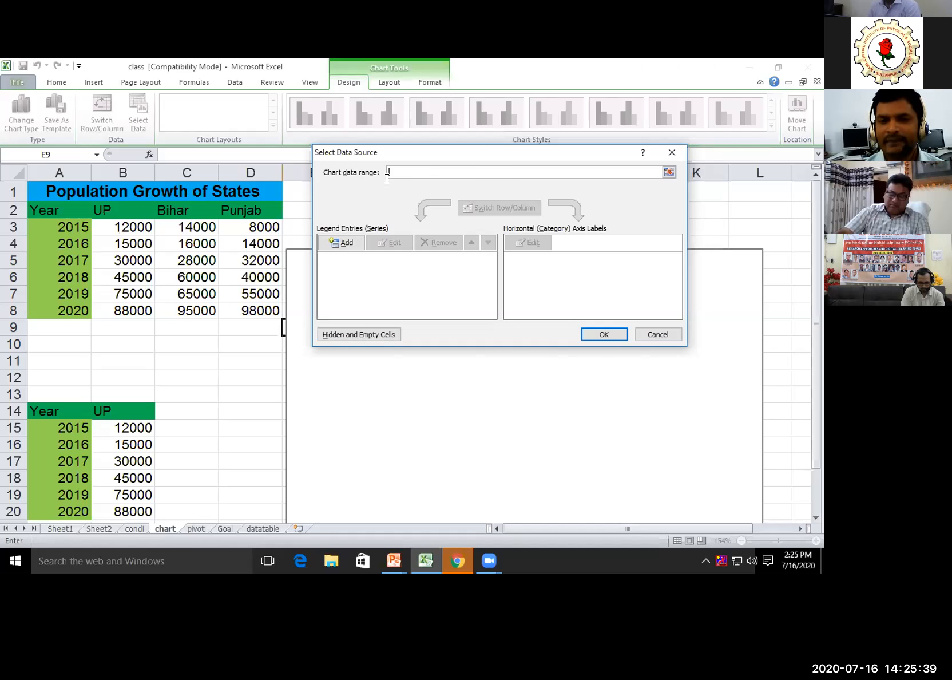
pyautogui.moveTo(123, 207); pyautogui.dragTo(235, 304)
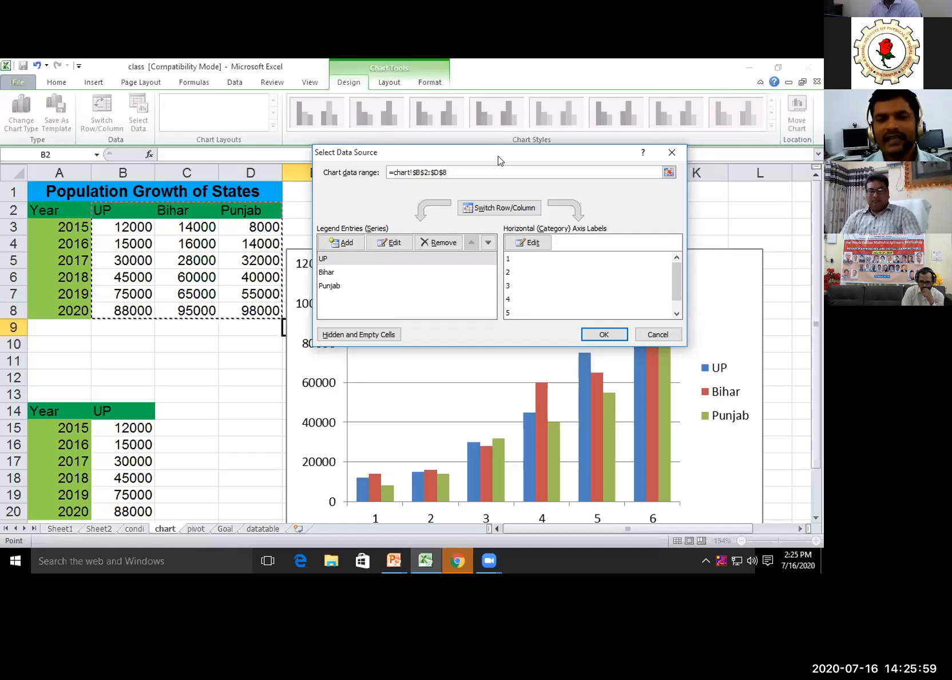
pyautogui.moveTo(499, 155); pyautogui.dragTo(465, 81)
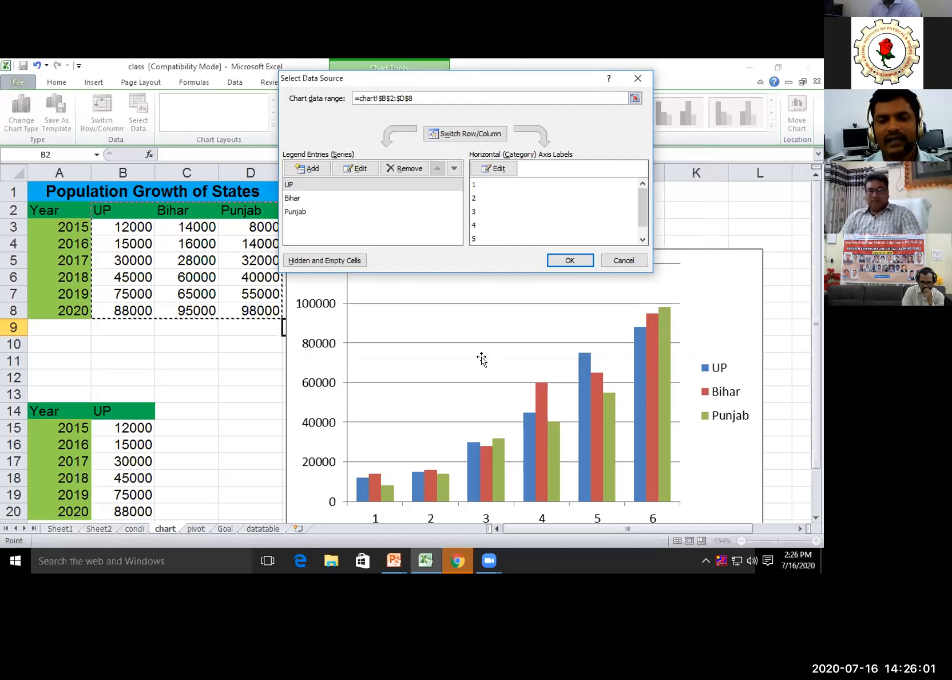
pyautogui.scroll(-2, 504, 481)
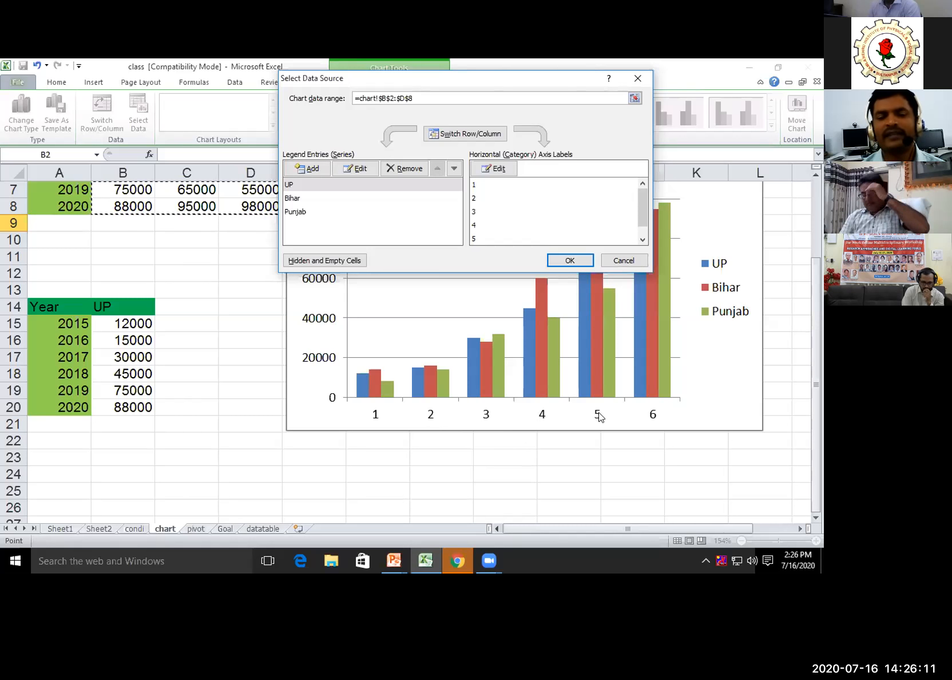
pyautogui.scroll(2, 295, 386)
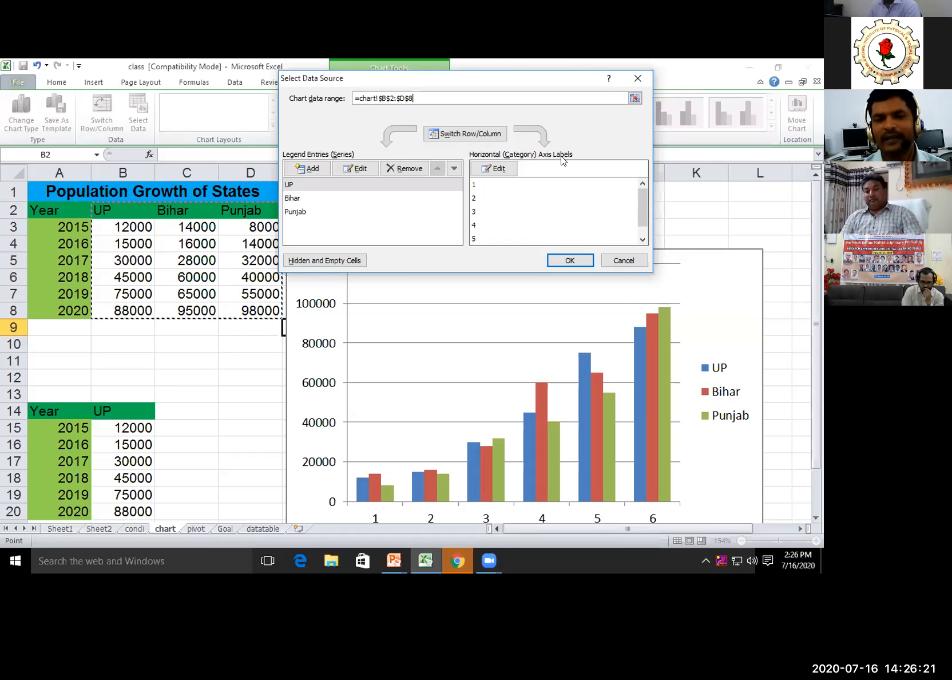
# Step: Use the years in A3:A8 as the horizontal axis labels and apply the new data source
pyautogui.click(495, 168)
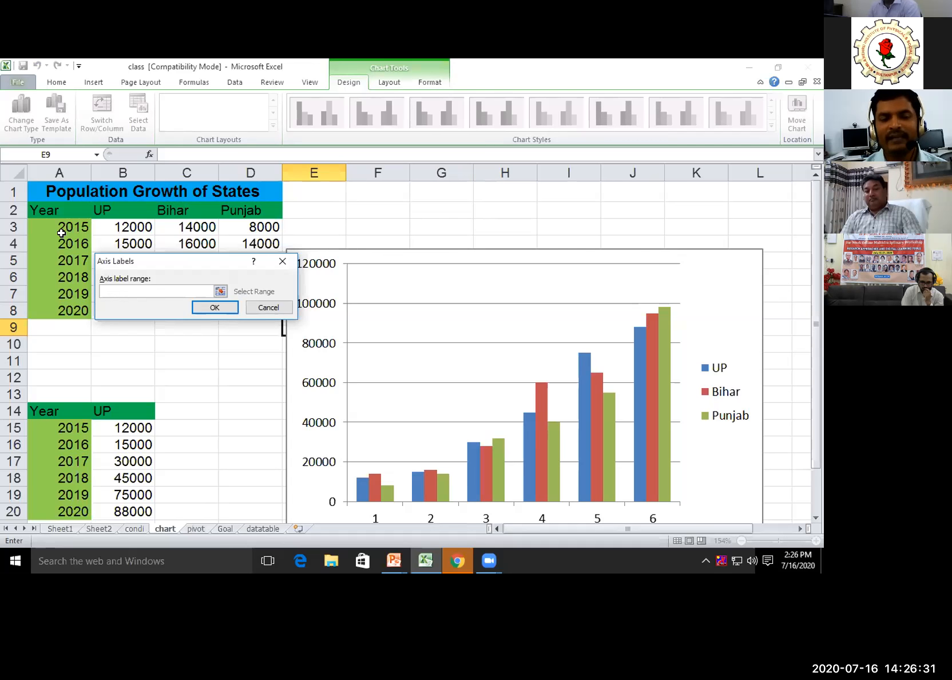
pyautogui.moveTo(66, 228); pyautogui.dragTo(65, 310)
pyautogui.click(213, 309)
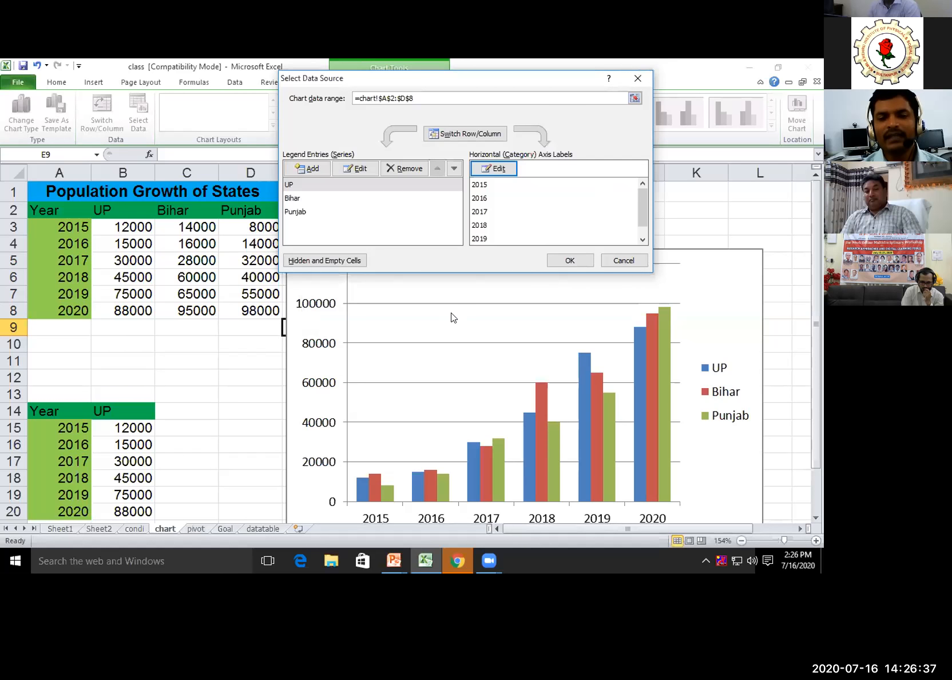
pyautogui.scroll(-2, 451, 312)
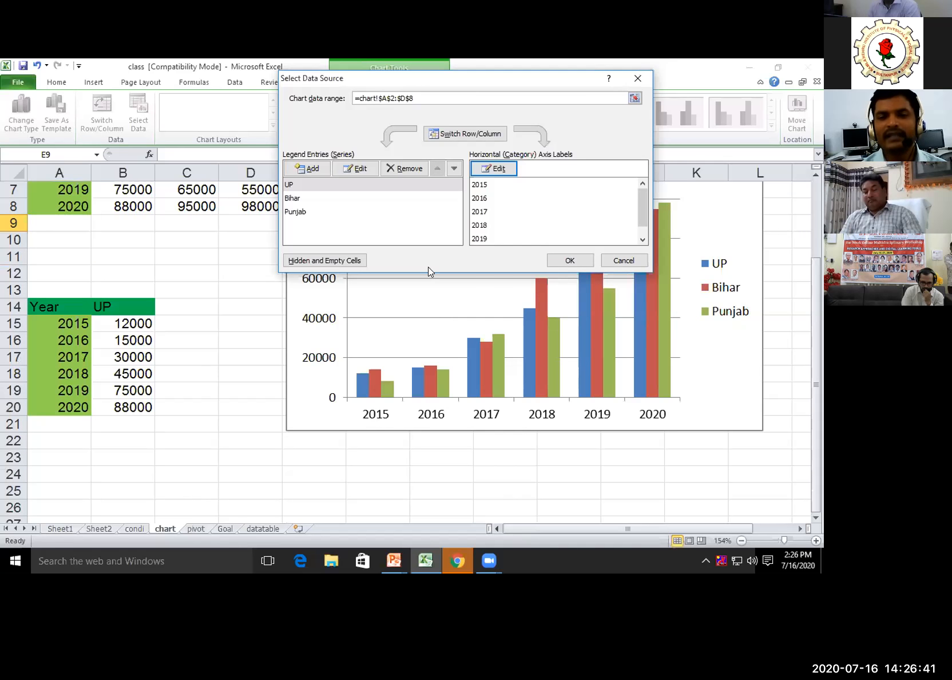
pyautogui.click(572, 259)
# Step: Look over the whole column chart and bring up the full gallery of chart styles
pyautogui.moveTo(529, 530); pyautogui.dragTo(493, 479)
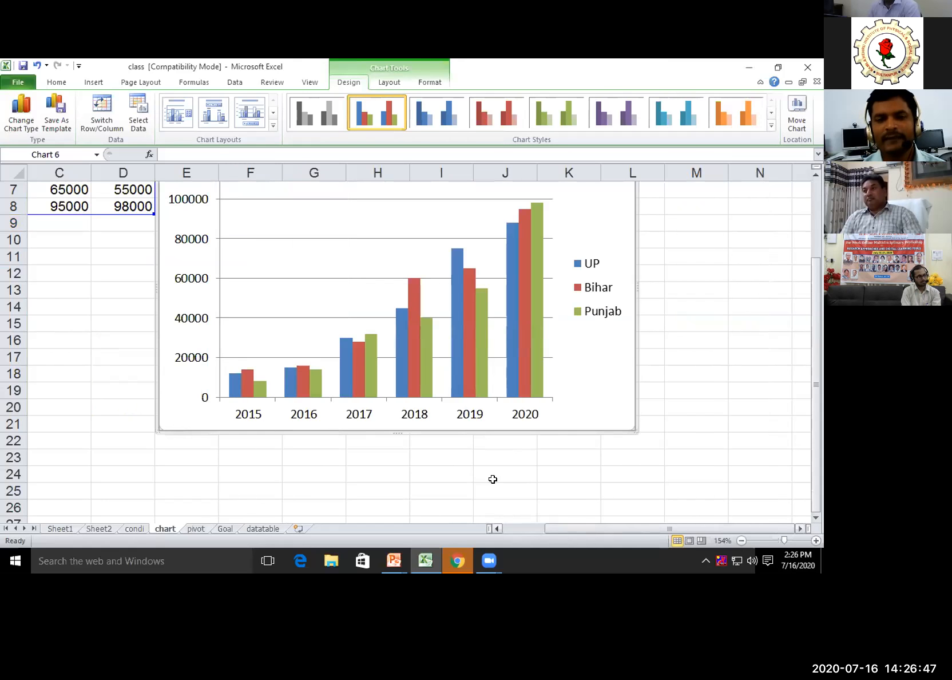
pyautogui.scroll(2, 490, 476)
pyautogui.scroll(-1, 488, 474)
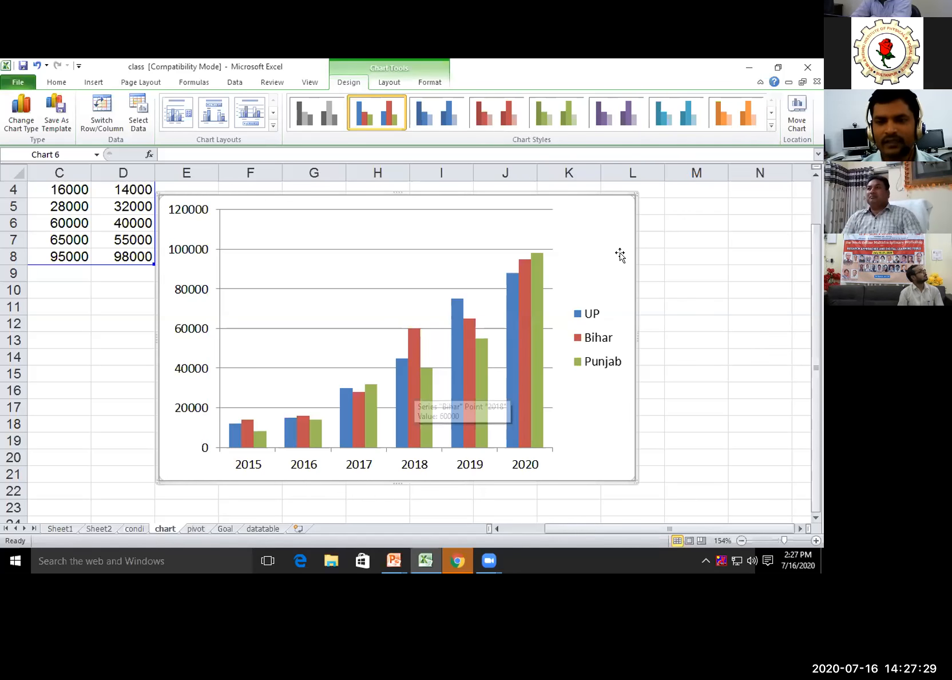
pyautogui.click(770, 126)
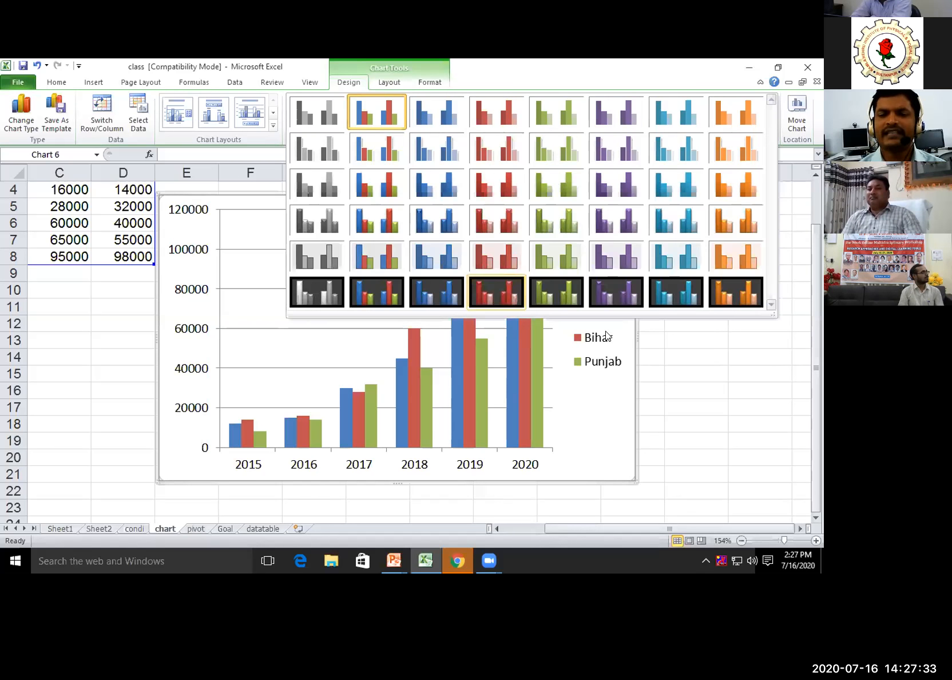
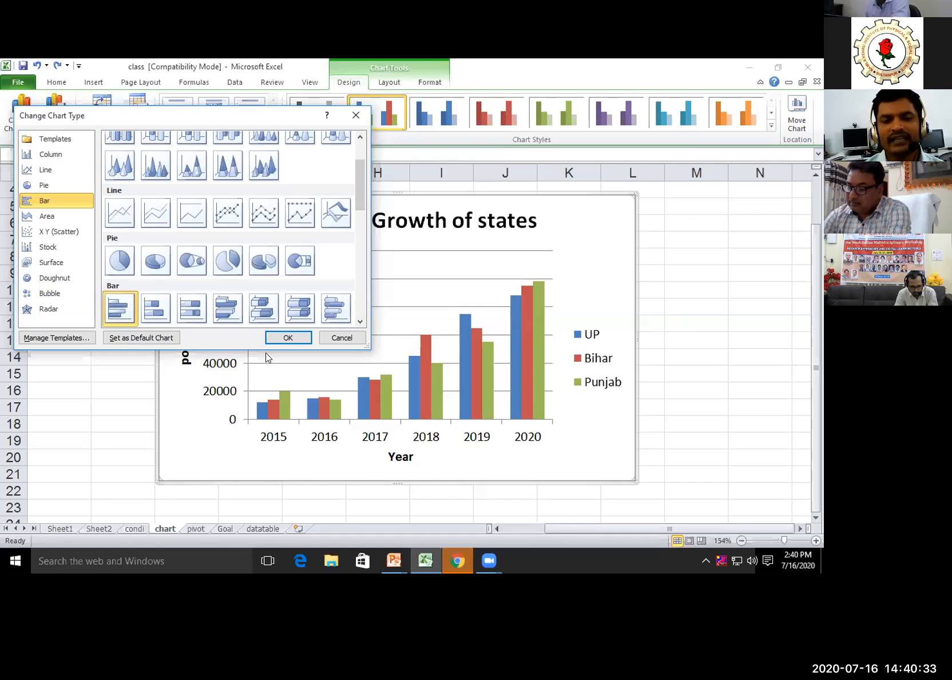
# Step: Change the Population Growth of states chart to the clustered bar type and delete the chart from the sheet
pyautogui.click(287, 339)
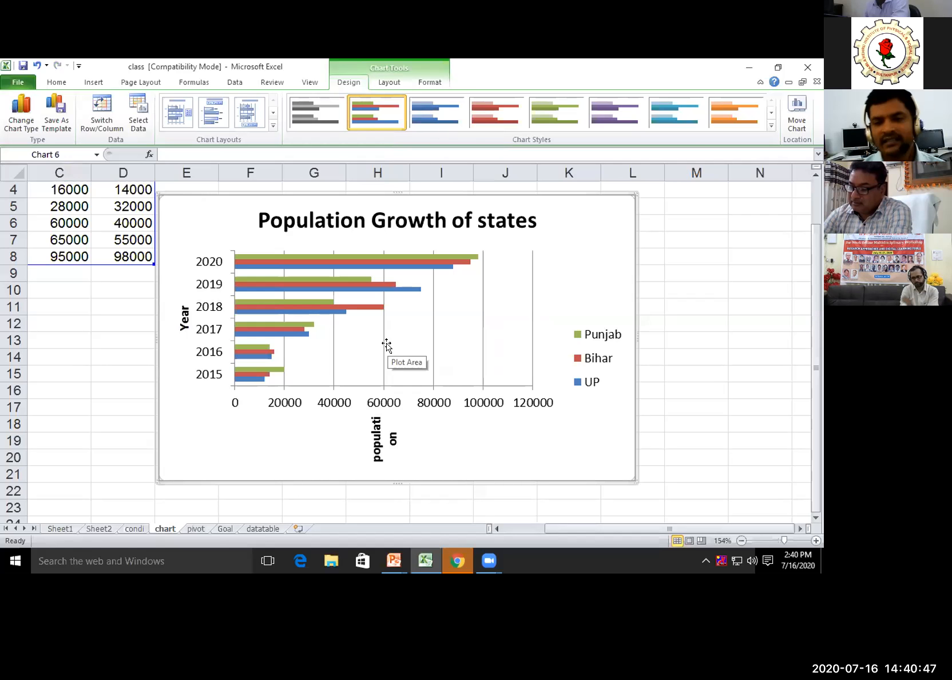
pyautogui.scroll(1, 389, 251)
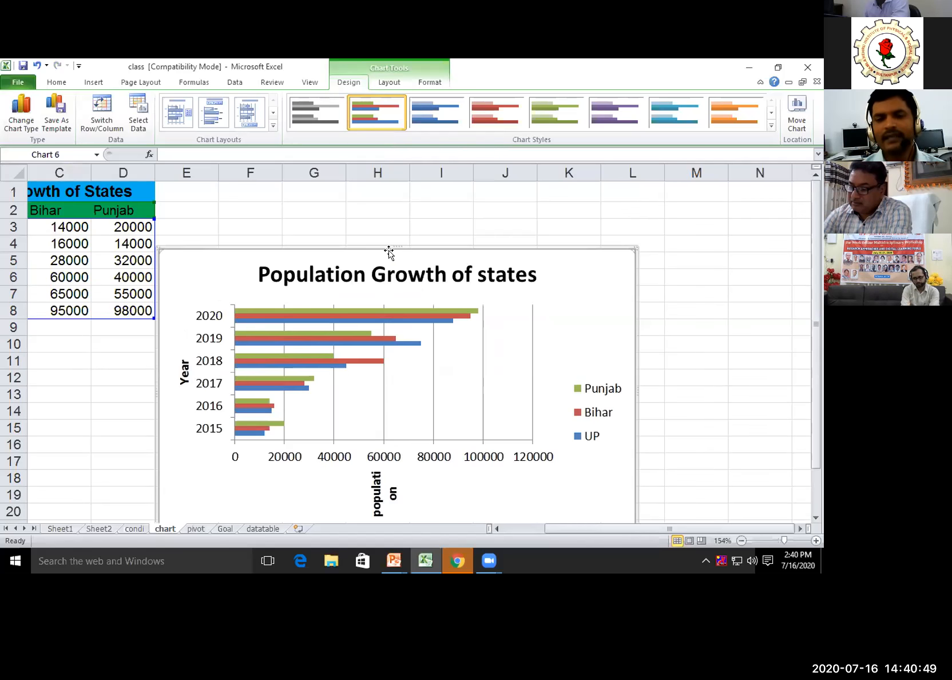
pyautogui.press('Delete')
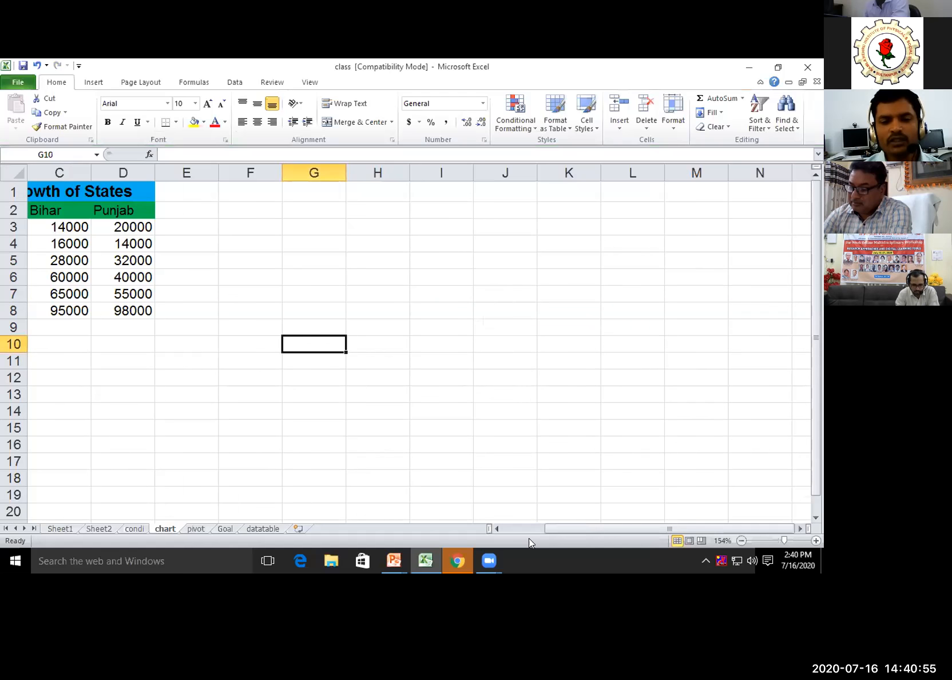
pyautogui.click(497, 529)
pyautogui.click(500, 529)
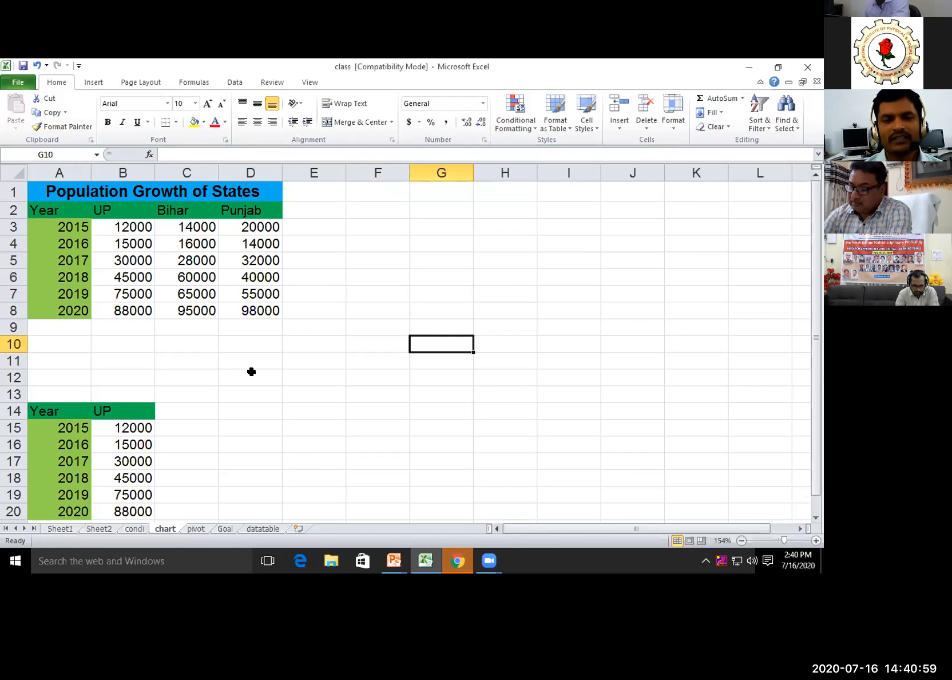
# Step: Insert an empty 2-D pie chart and place it beside the Year and UP table
pyautogui.scroll(-1, 352, 385)
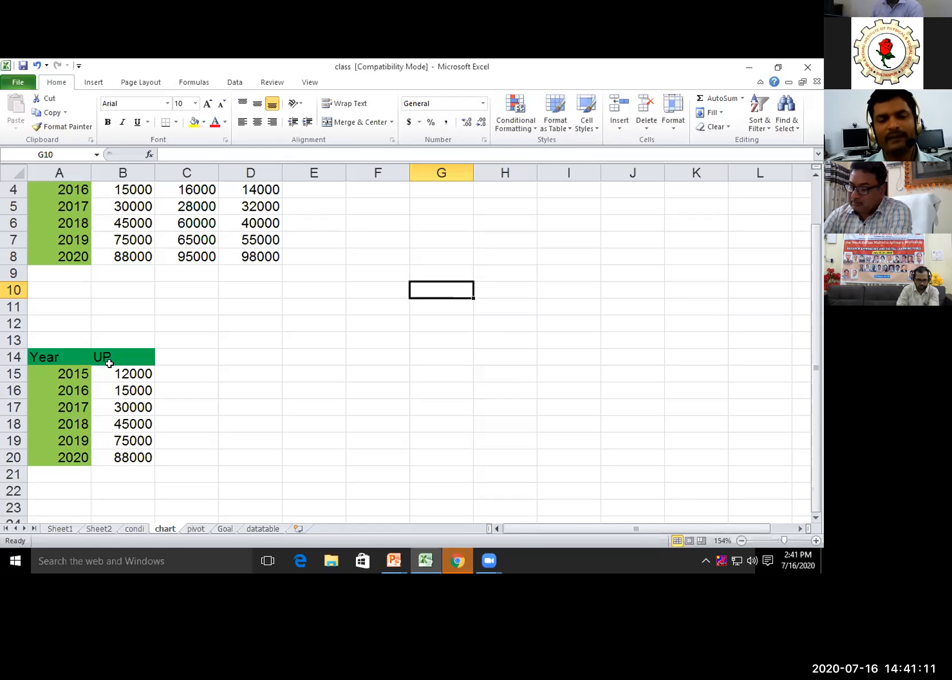
pyautogui.scroll(1, 103, 216)
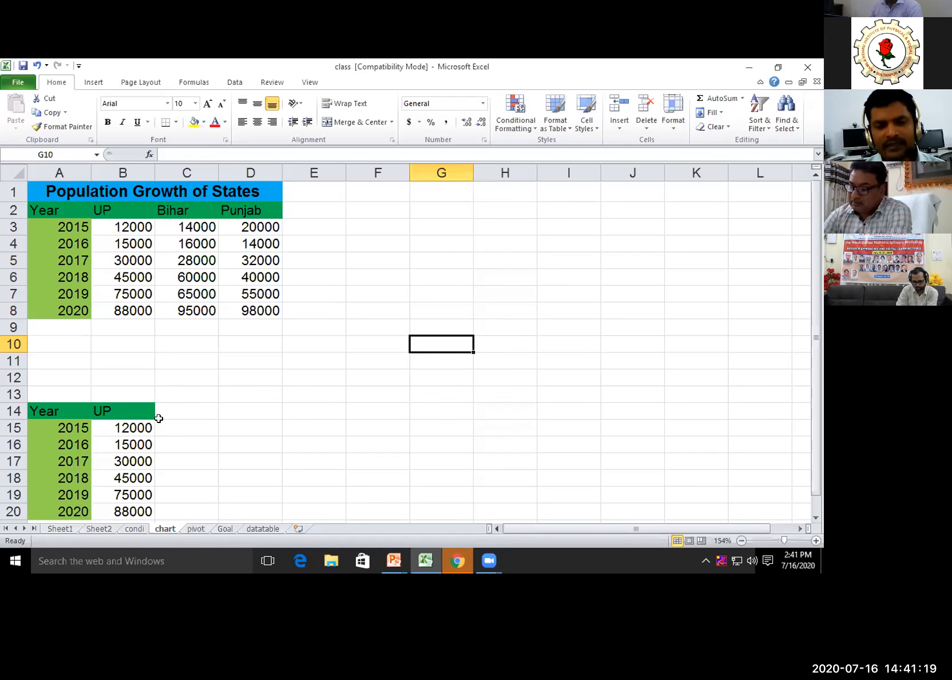
pyautogui.scroll(-1, 135, 425)
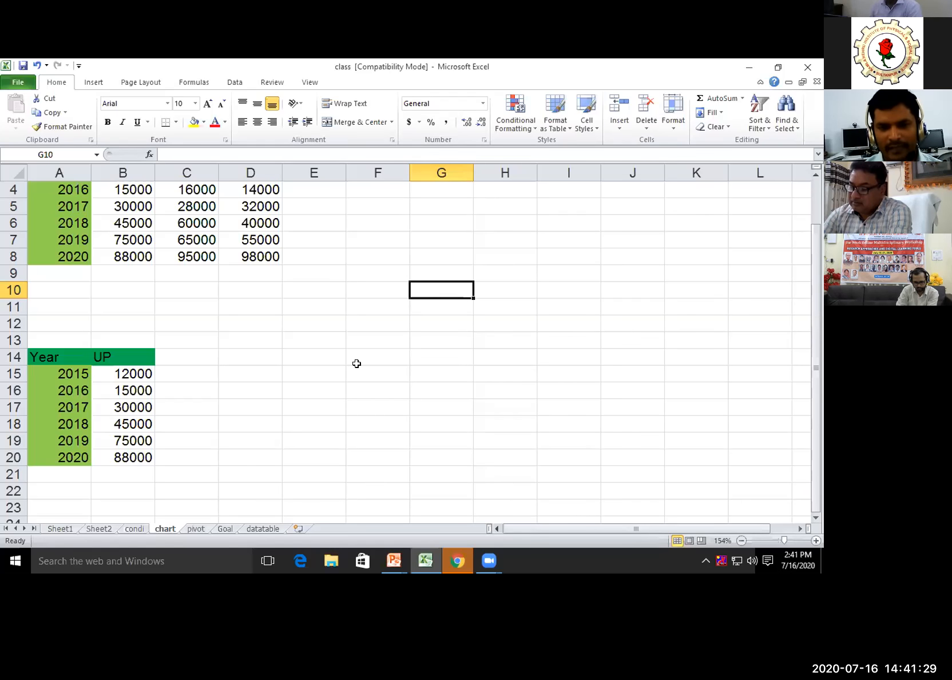
pyautogui.click(247, 347)
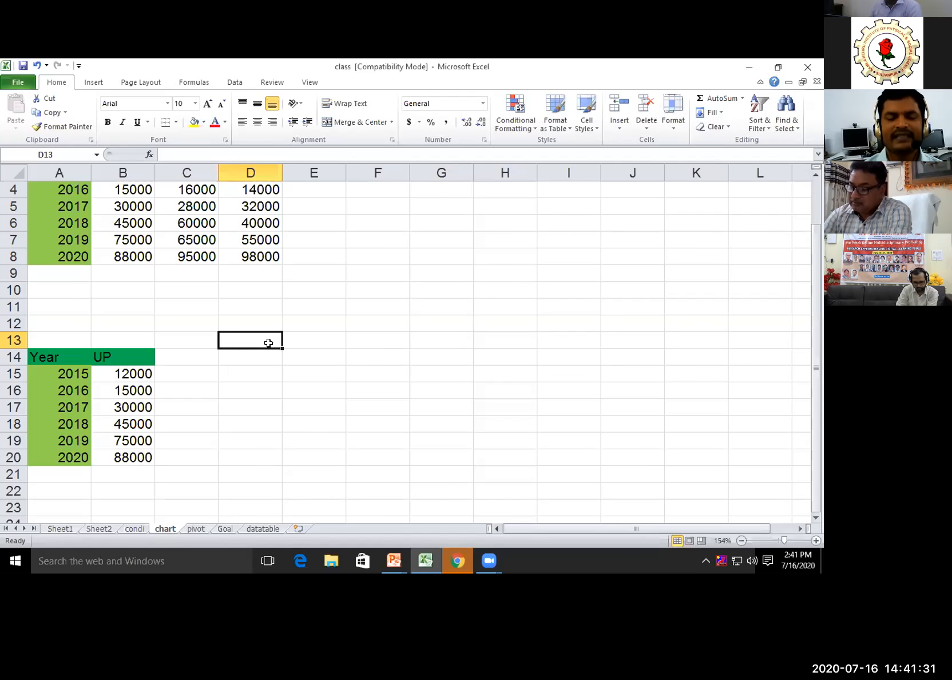
pyautogui.click(305, 343)
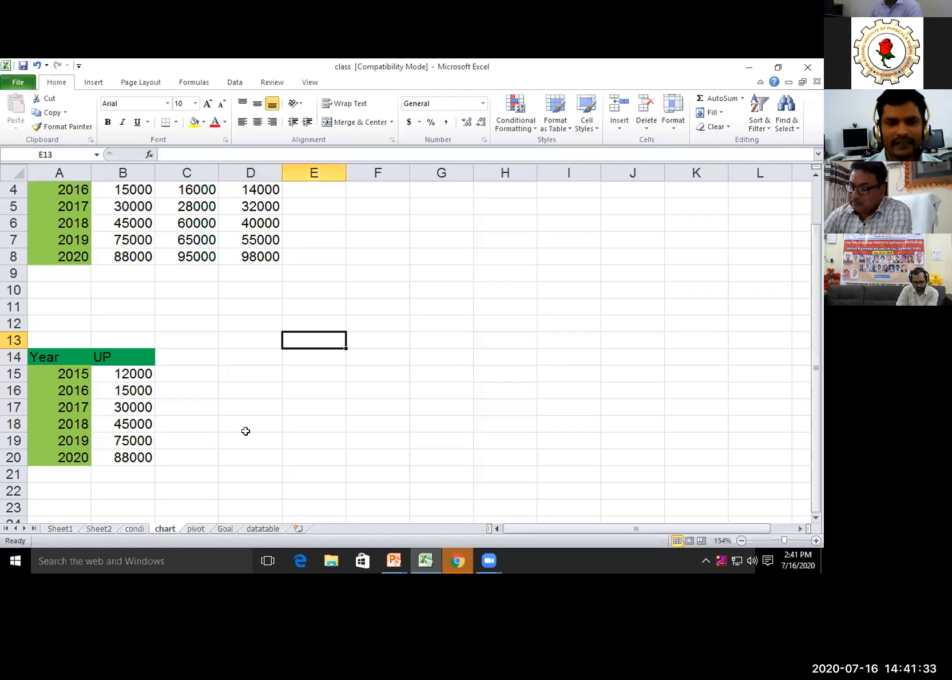
pyautogui.click(257, 325)
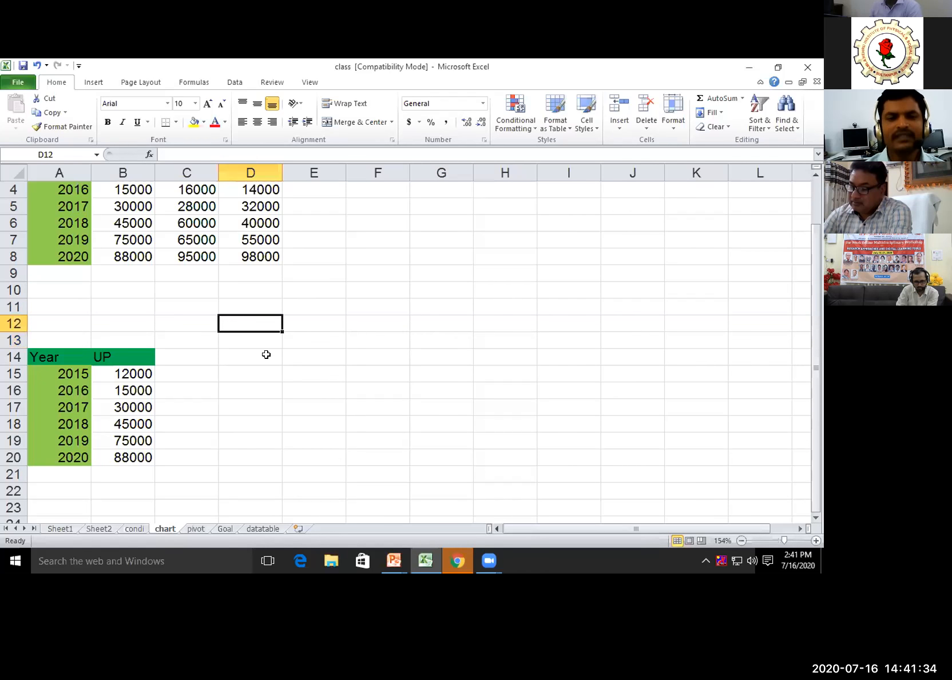
pyautogui.click(94, 83)
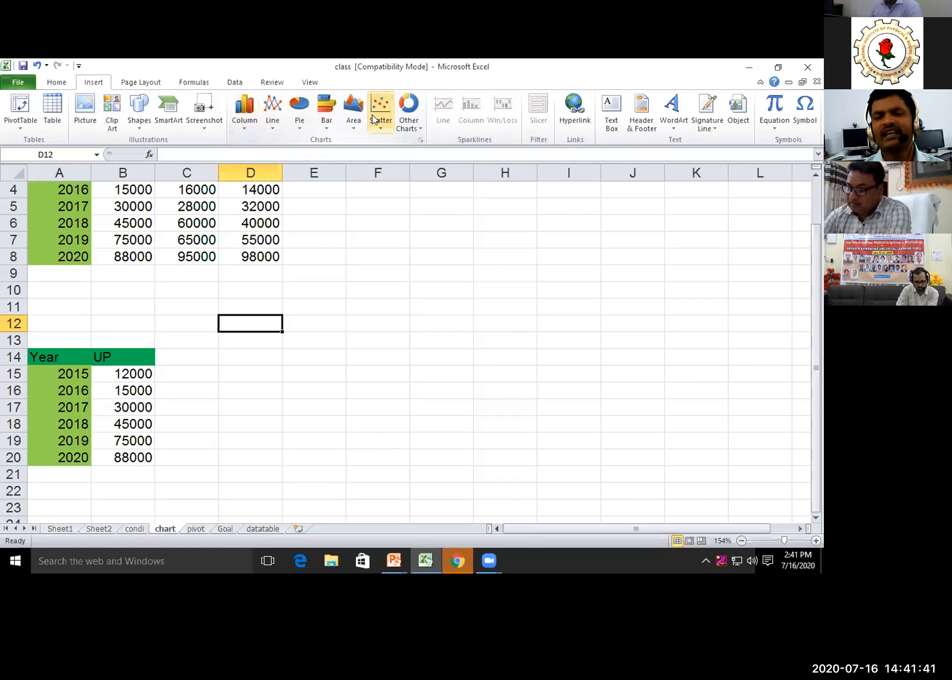
pyautogui.click(299, 125)
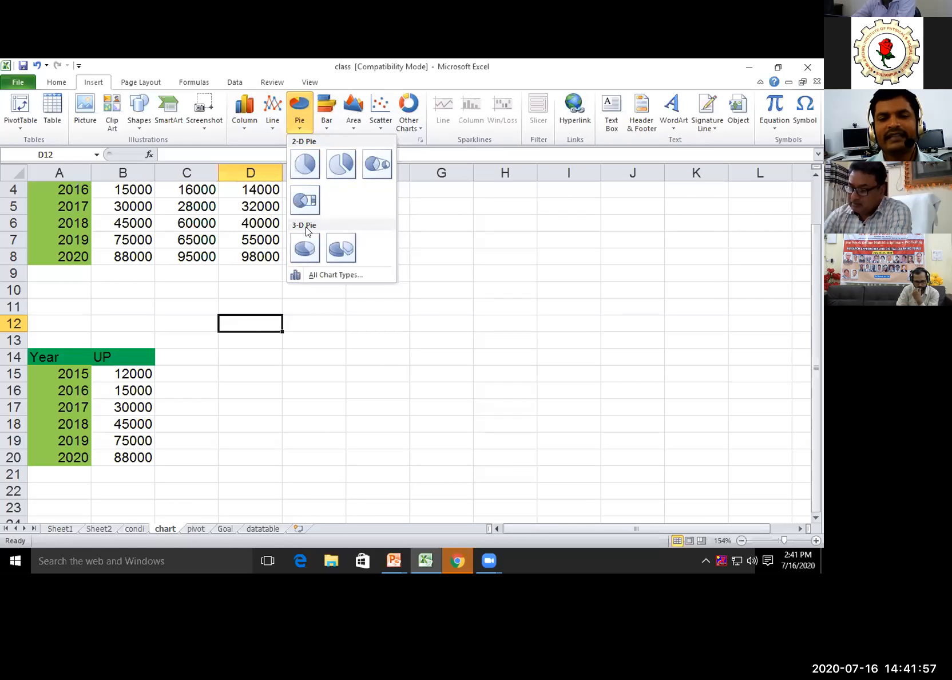
pyautogui.click(307, 166)
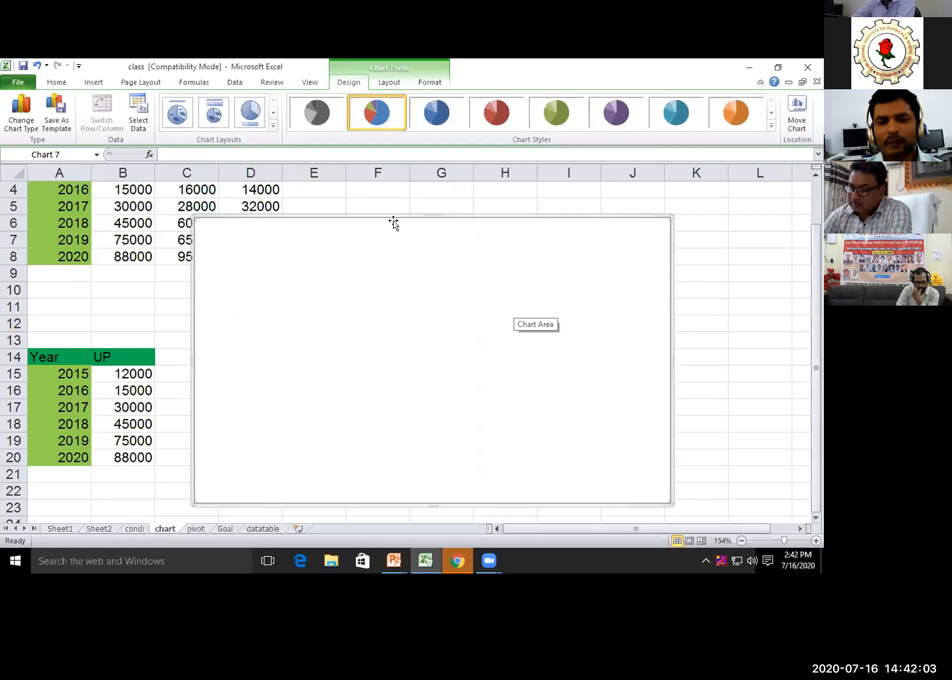
pyautogui.moveTo(367, 239)
pyautogui.mouseDown()
pyautogui.moveTo(372, 256)
pyautogui.moveTo(372, 229)
pyautogui.mouseUp()
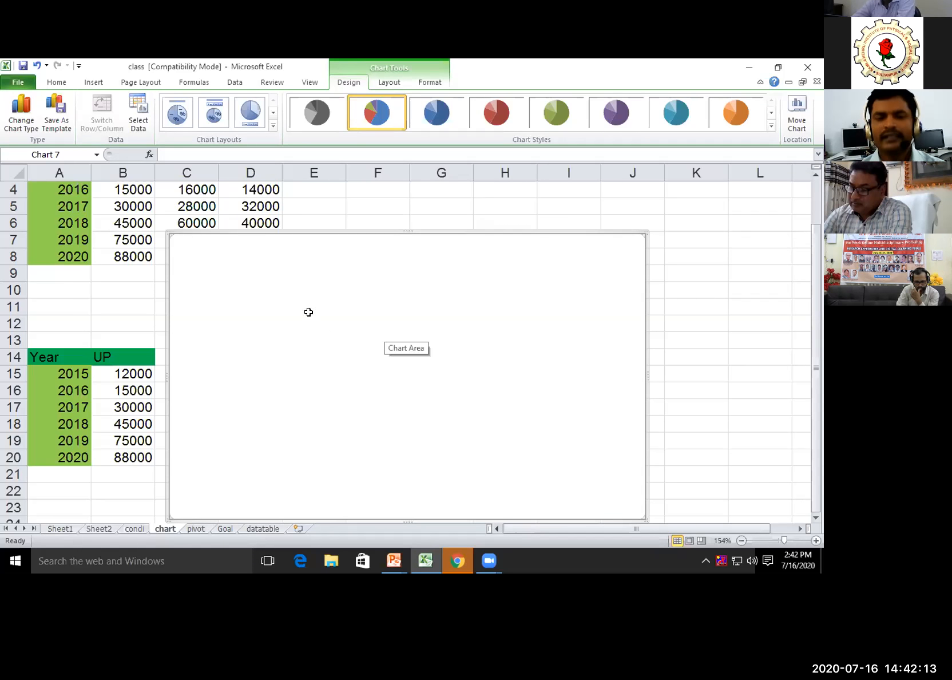
# Step: Set the pie chart's data range to the UP column B14:B20 and its category labels to the years in A15:A20
pyautogui.click(138, 118)
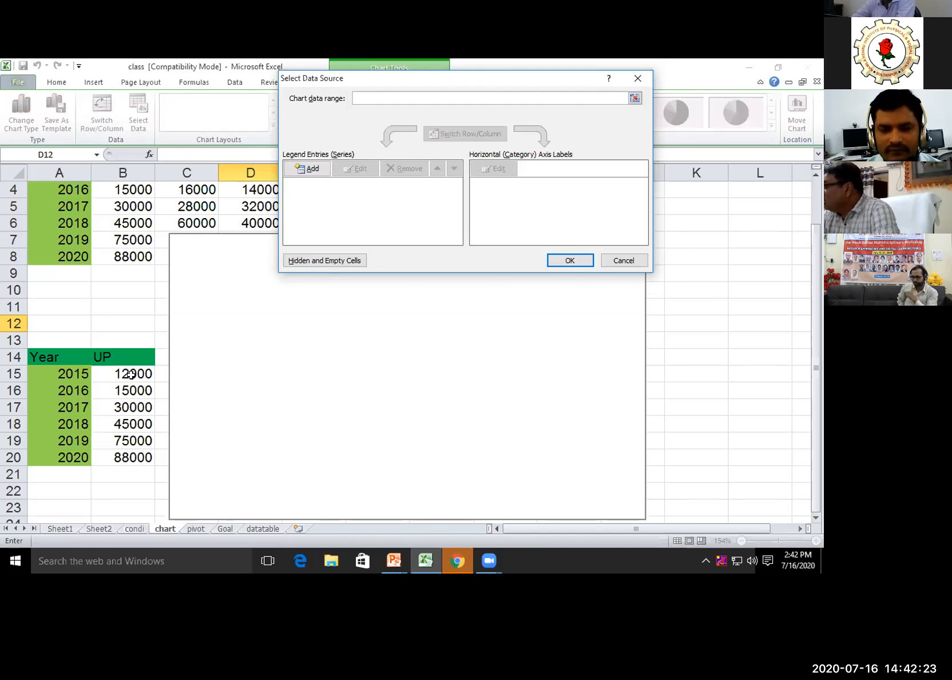
pyautogui.moveTo(127, 359); pyautogui.dragTo(128, 456)
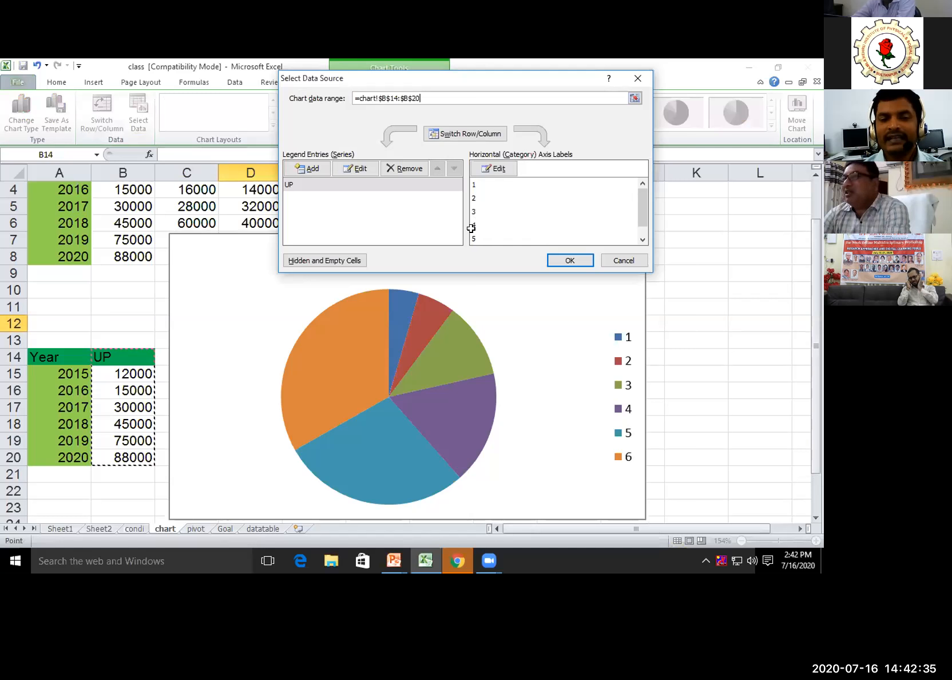
pyautogui.click(493, 169)
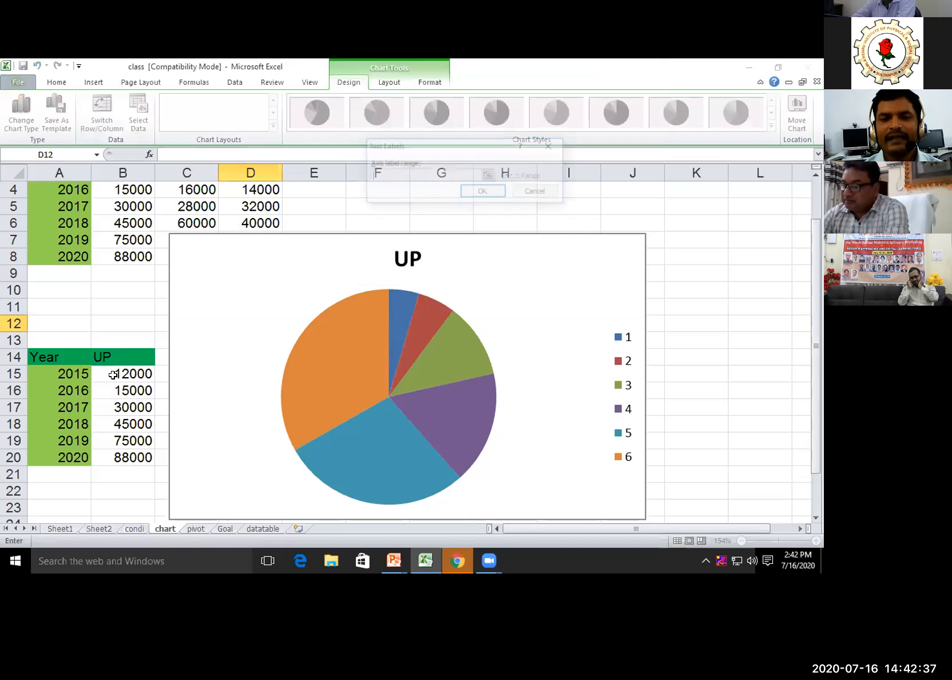
pyautogui.moveTo(52, 372); pyautogui.dragTo(49, 458)
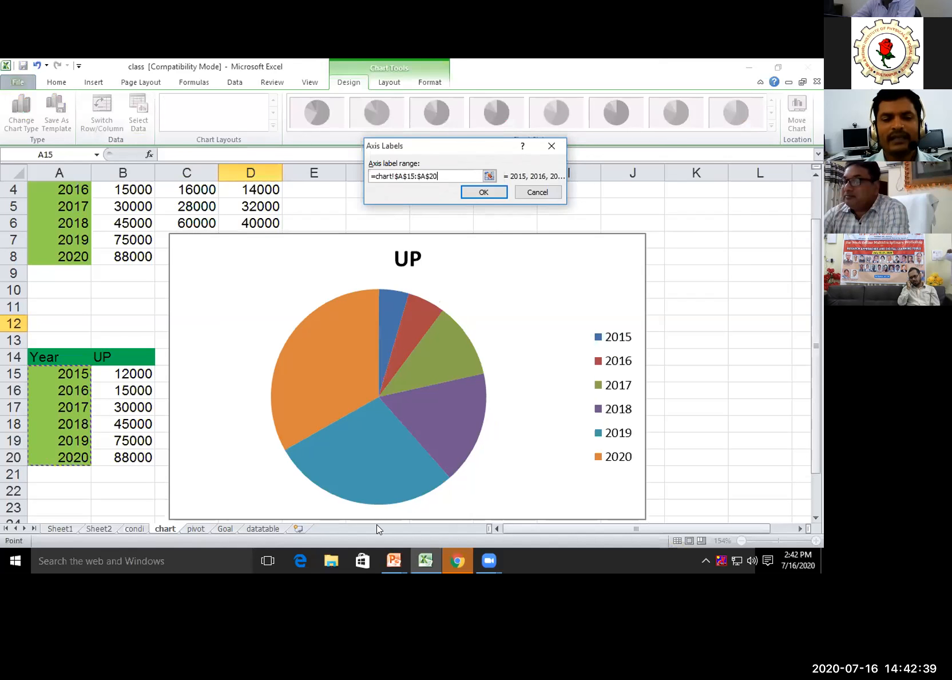
pyautogui.click(482, 191)
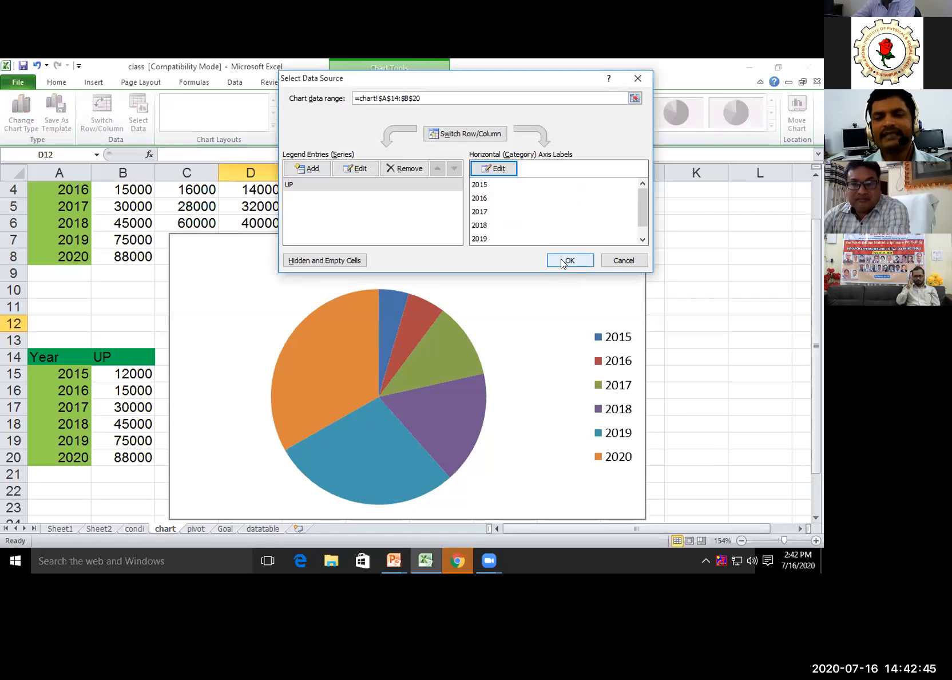
pyautogui.click(562, 260)
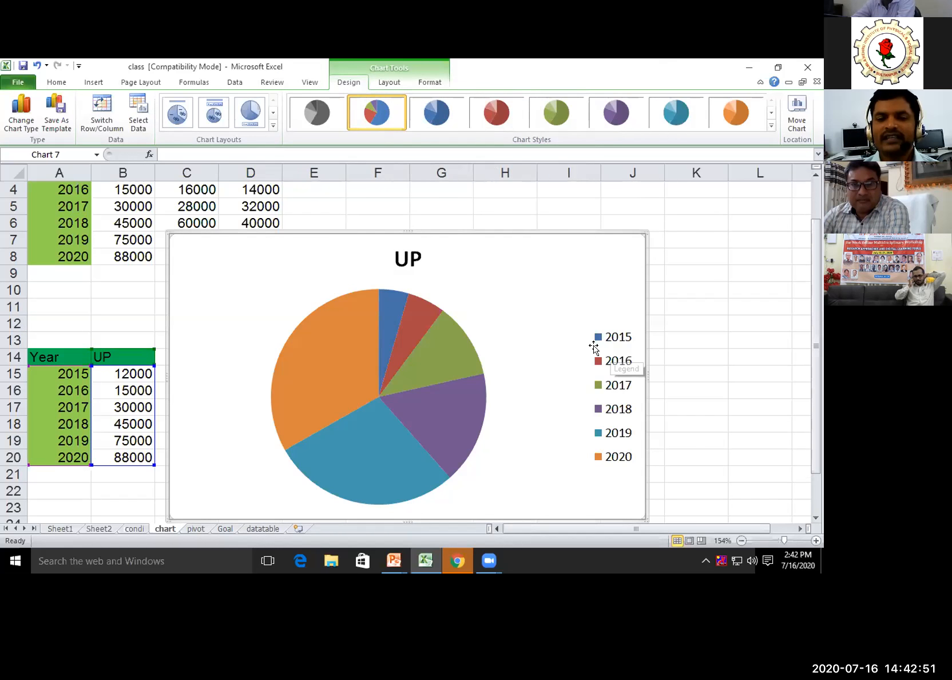
# Step: Check the values and percentage shares of the pie slices for individual years
pyautogui.moveTo(392, 323)
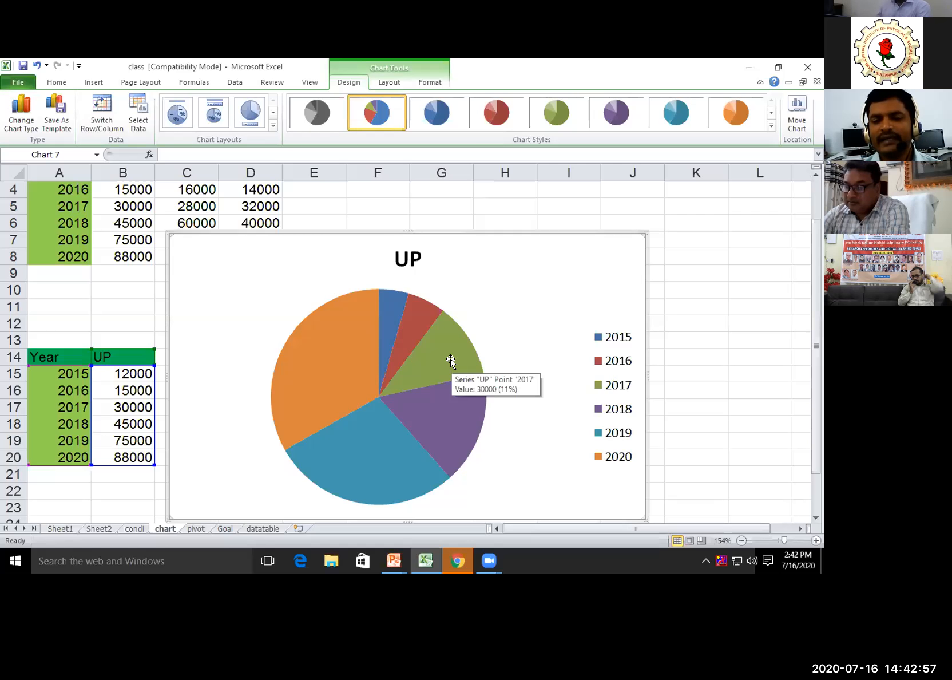
pyautogui.moveTo(468, 429)
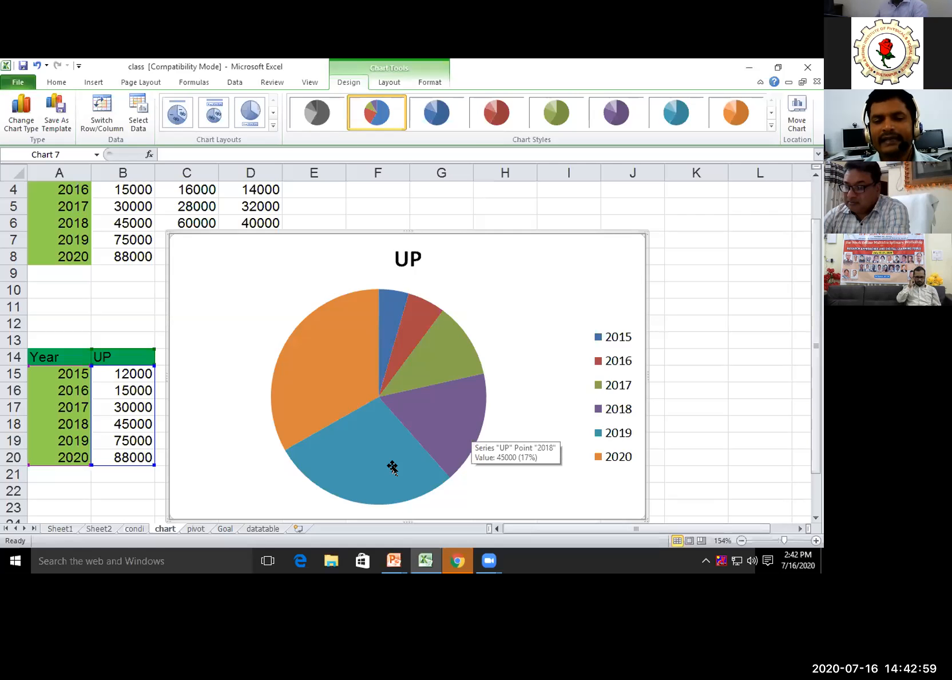
pyautogui.moveTo(326, 389)
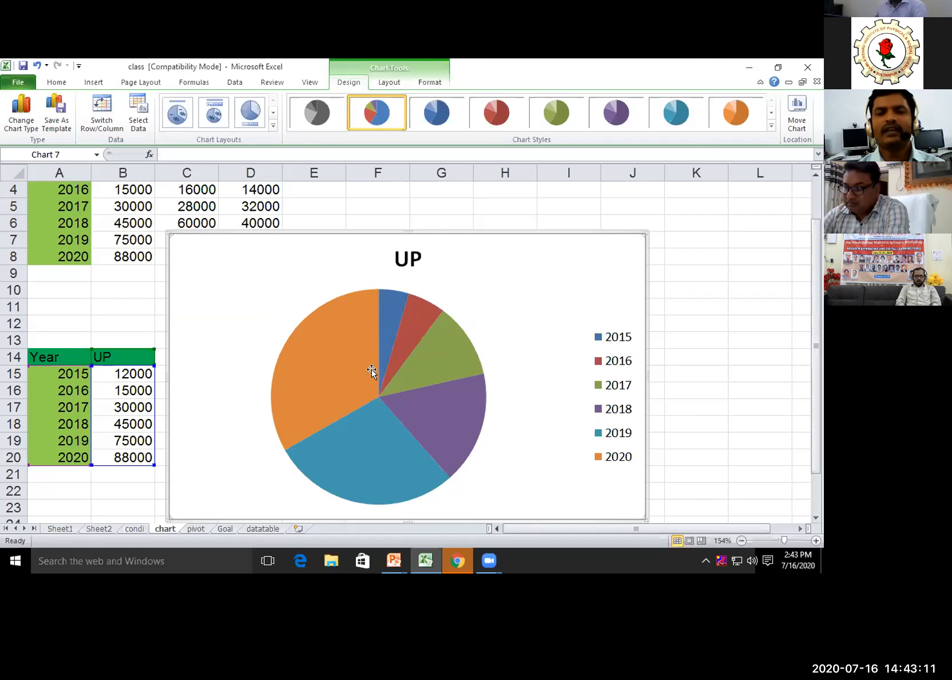
# Step: Try the pie chart layout with percentages and a legend above the pie, and apply the layout labelling each slice with its year and percentage
pyautogui.moveTo(341, 432)
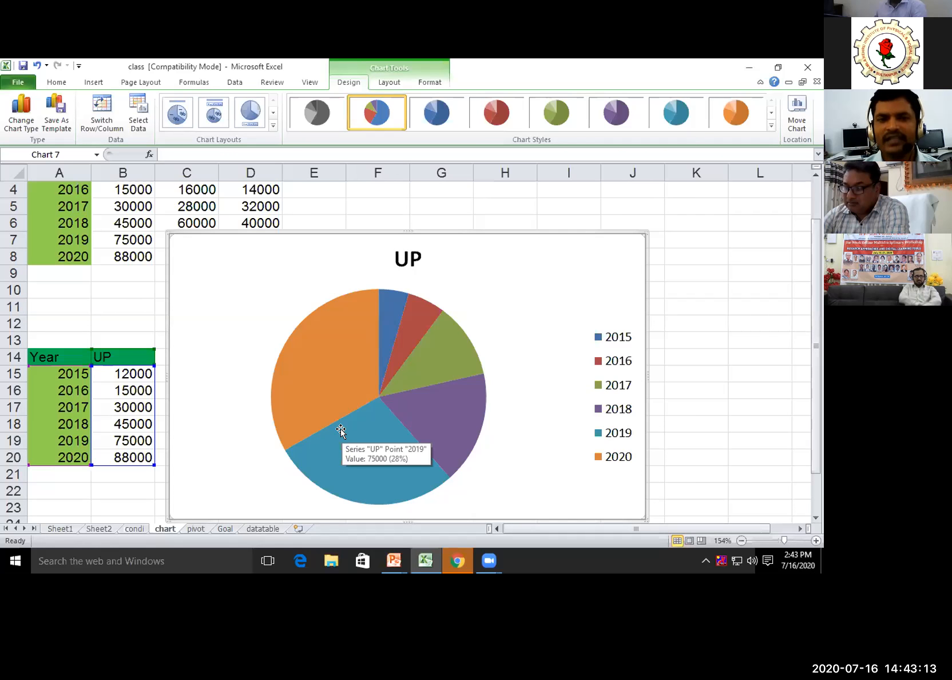
pyautogui.click(389, 83)
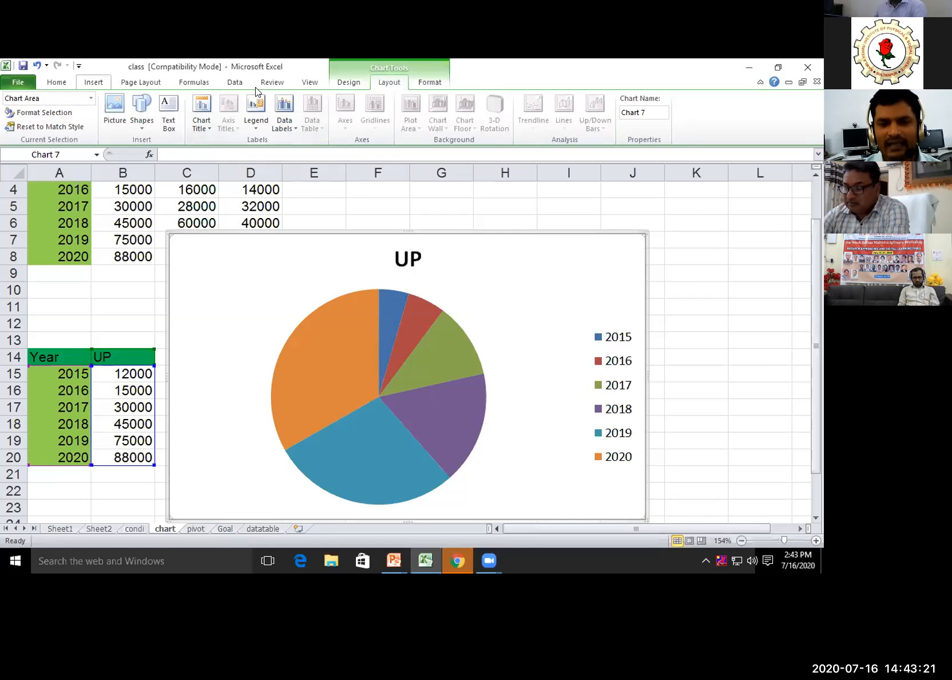
pyautogui.click(350, 83)
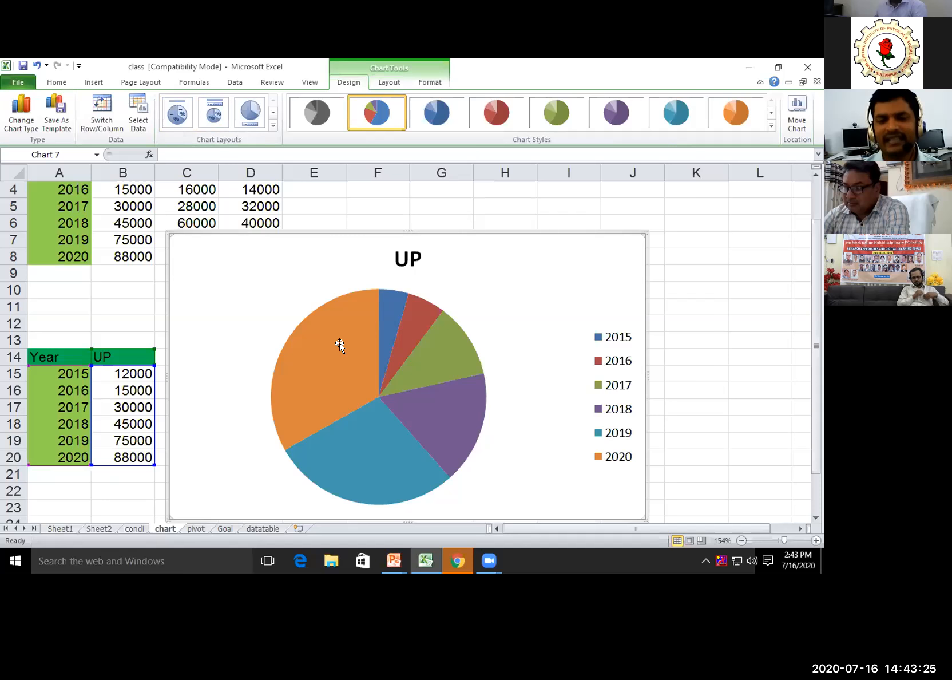
pyautogui.moveTo(340, 344)
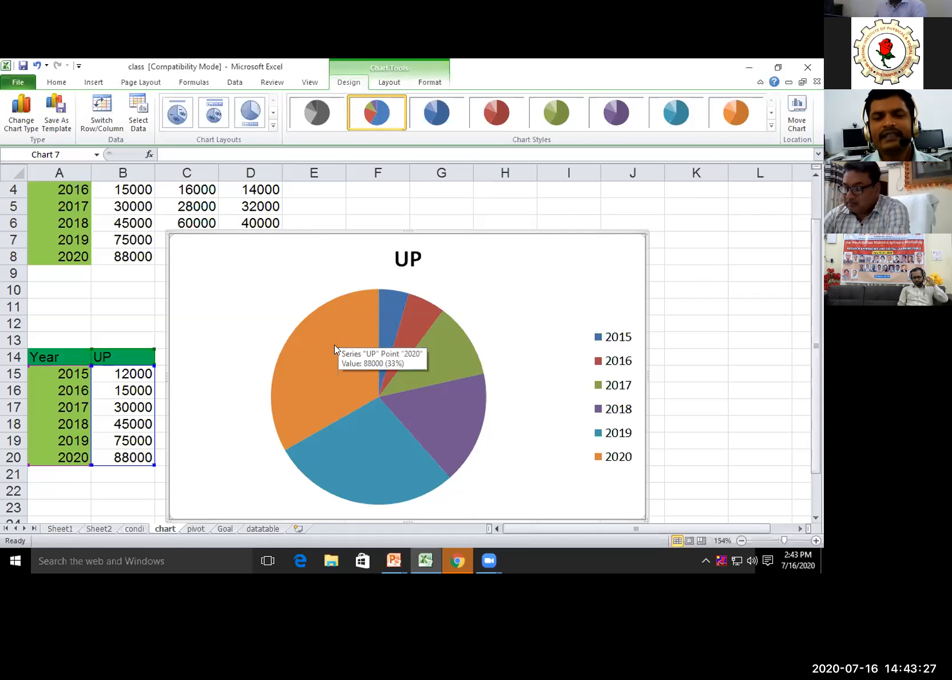
pyautogui.click(216, 119)
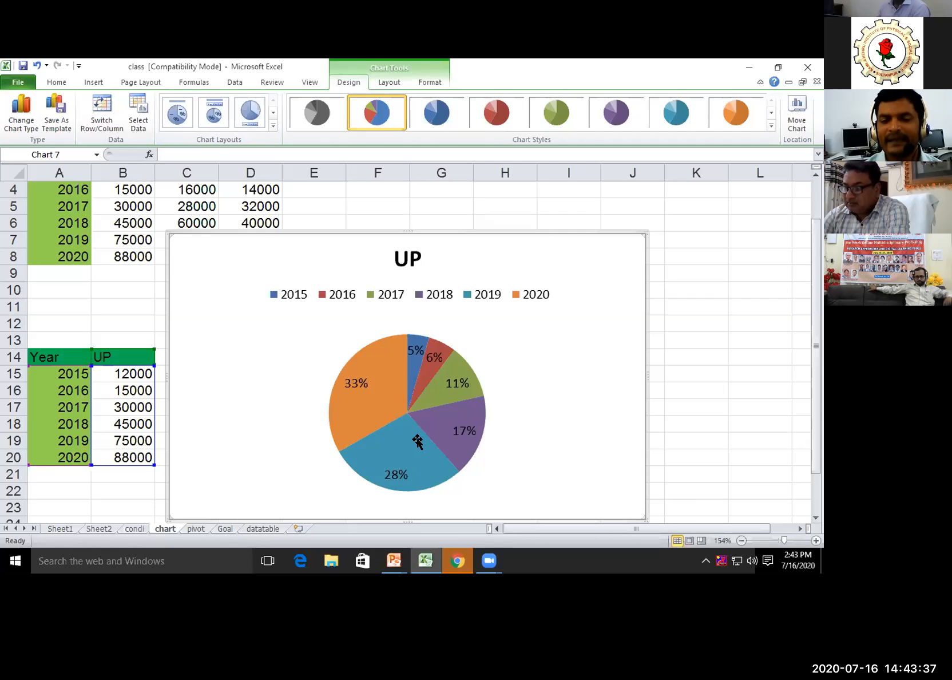
pyautogui.moveTo(417, 439)
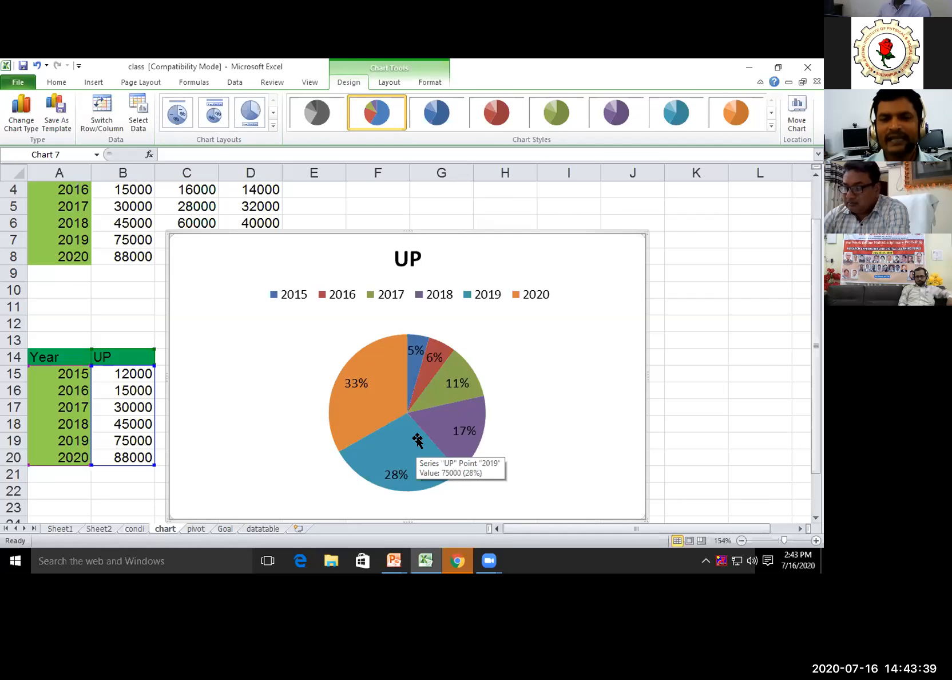
pyautogui.click(209, 118)
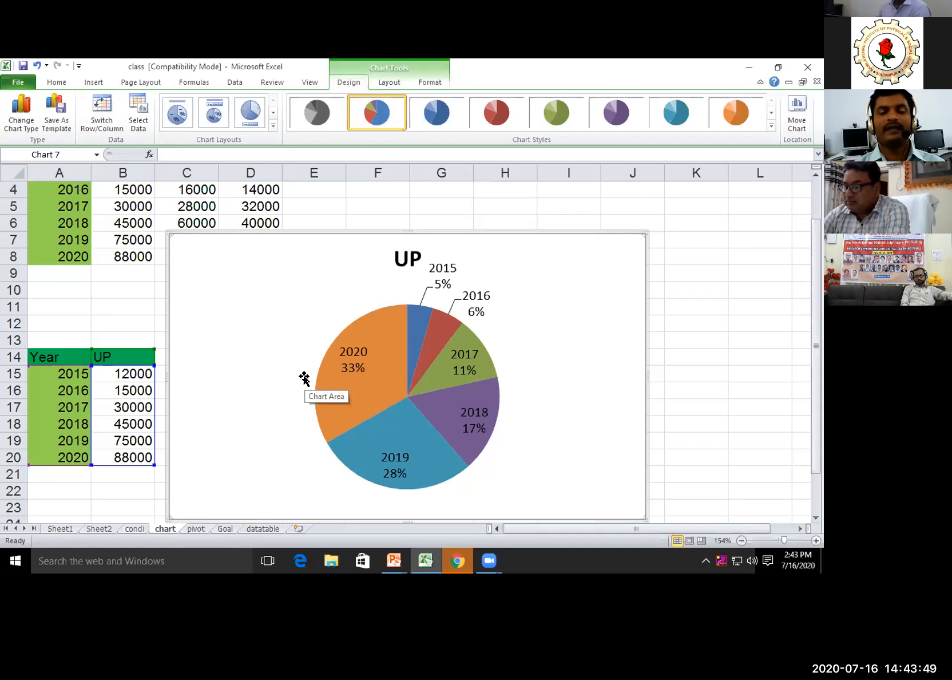
pyautogui.moveTo(355, 379)
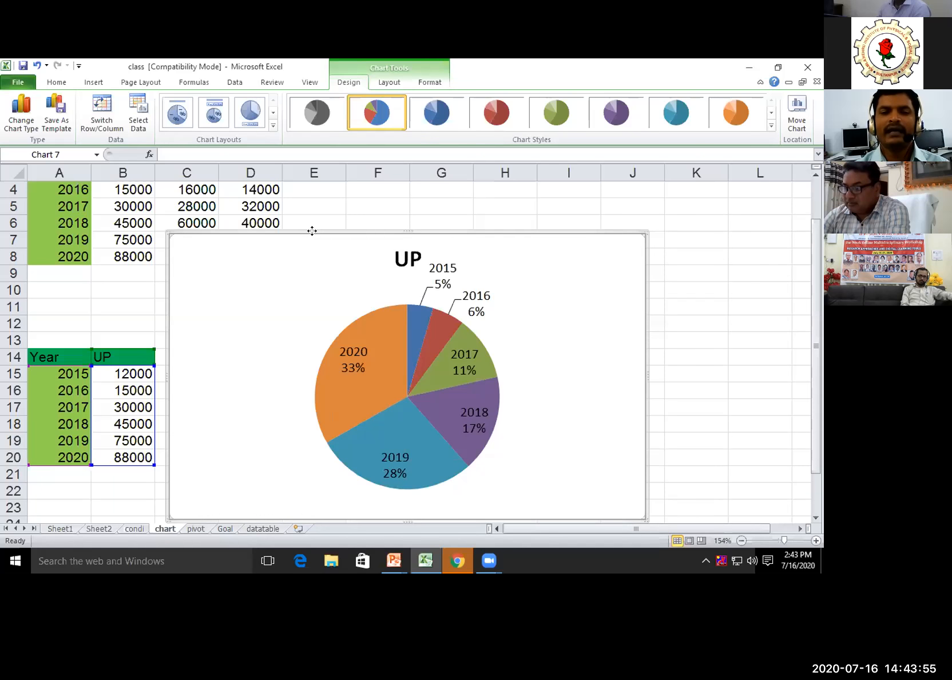
# Step: Reposition the UP pie chart over the data and cut it out of the chart sheet
pyautogui.moveTo(312, 232); pyautogui.dragTo(277, 207)
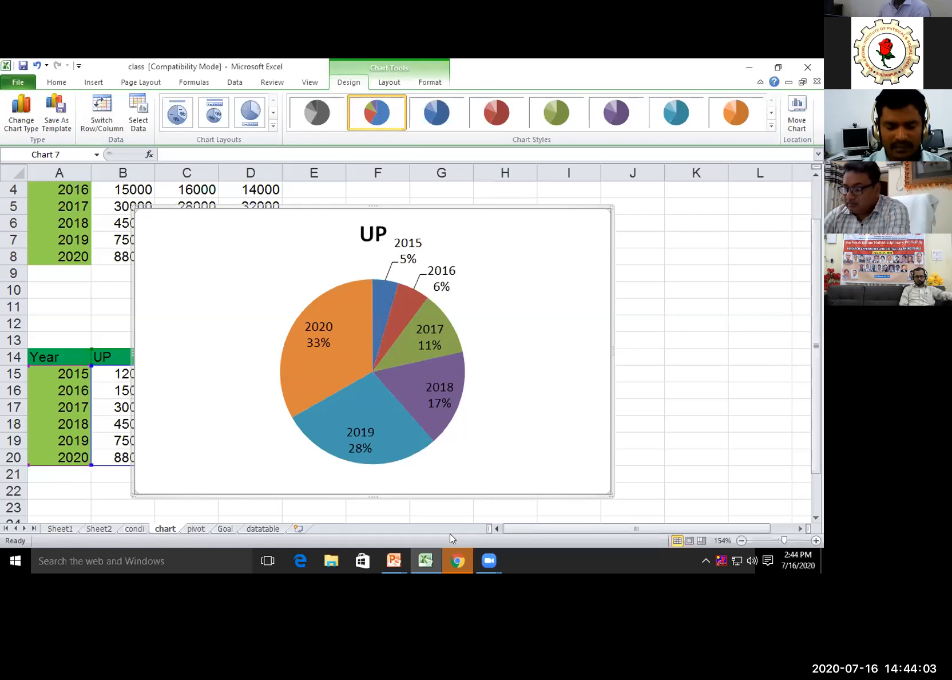
pyautogui.hotkey('ctrl', 'x')
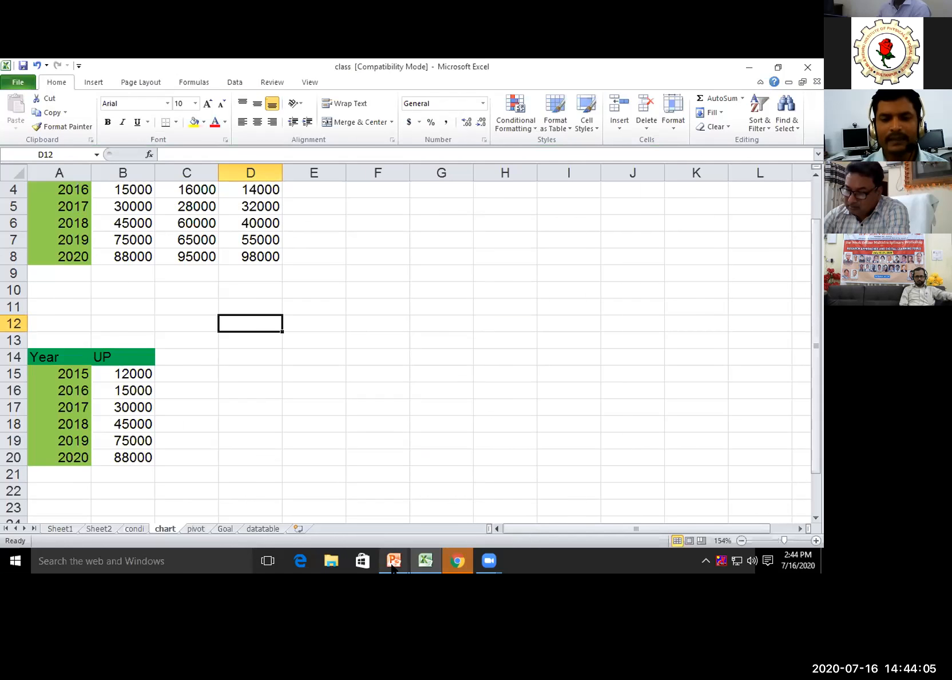
# Step: Switch to the PowerPoint slide show and advance from the Charts slide to the slide introducing Pivot Tables, Tables and What-If Analysis
pyautogui.moveTo(392, 567)
pyautogui.click(437, 517)
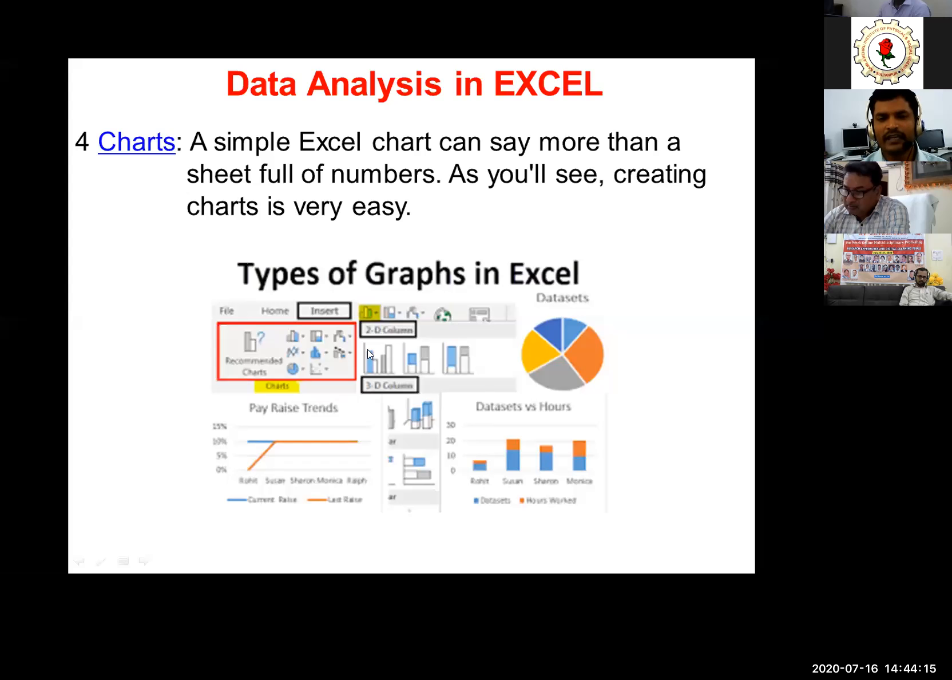
pyautogui.click(324, 347)
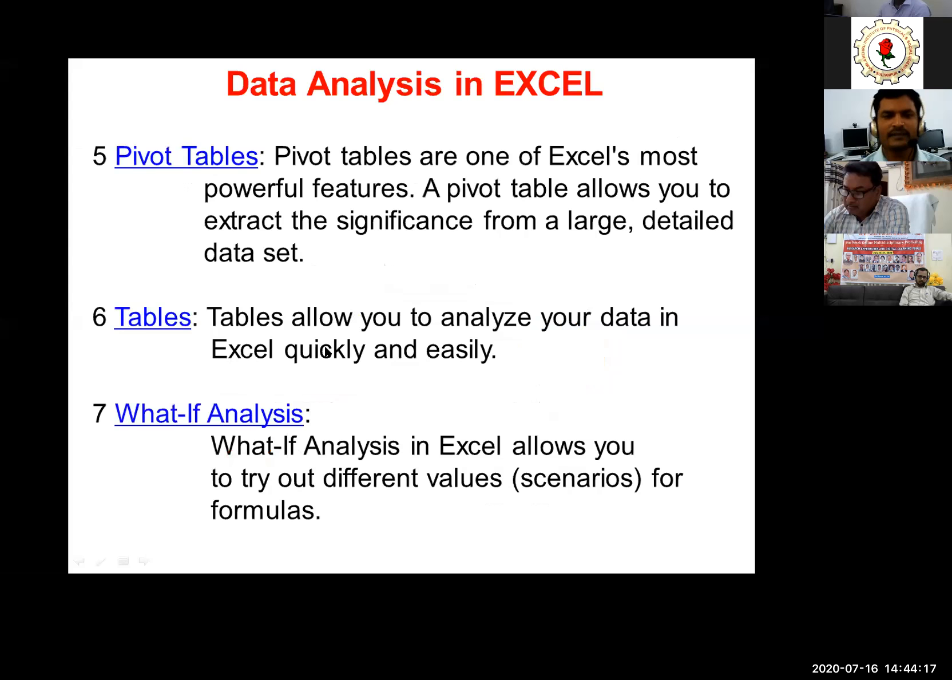
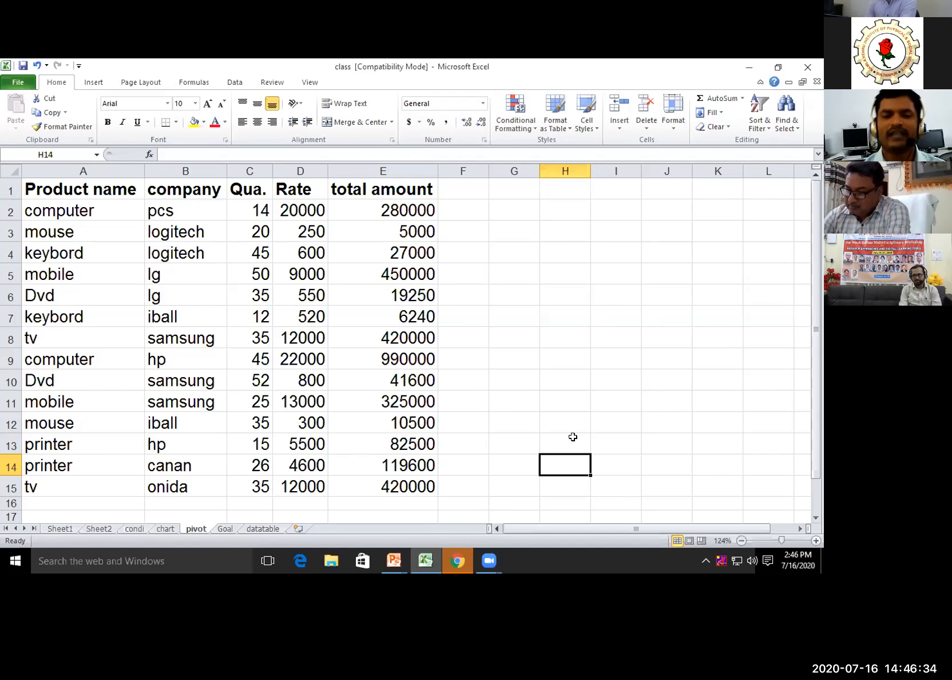
# Step: Create a PivotTable on a new worksheet from the product data range A1:E15 of the pivot sheet
pyautogui.scroll(-3, 421, 364)
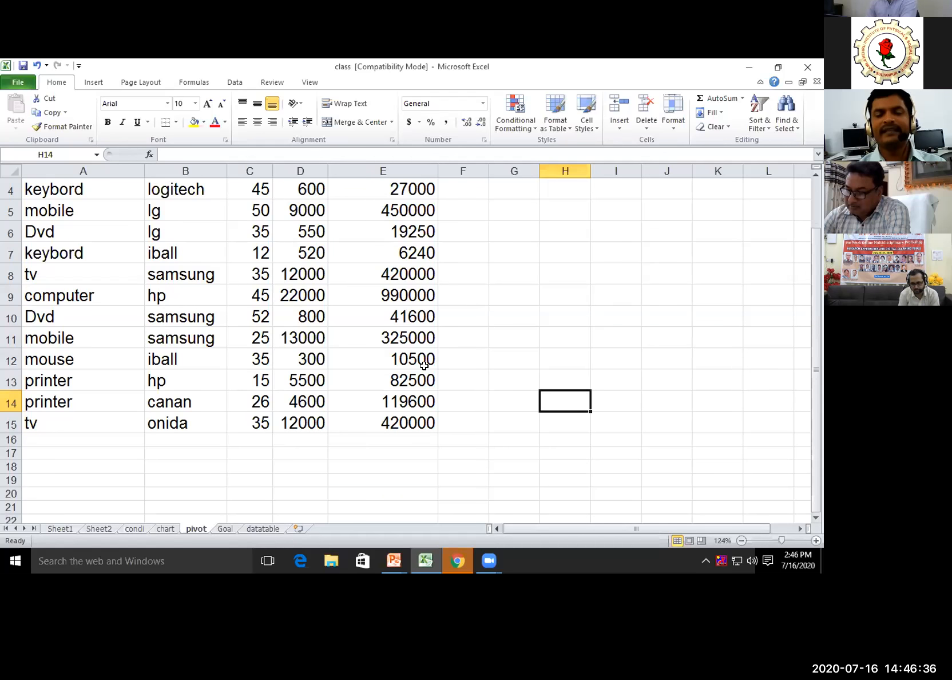
pyautogui.scroll(3, 380, 374)
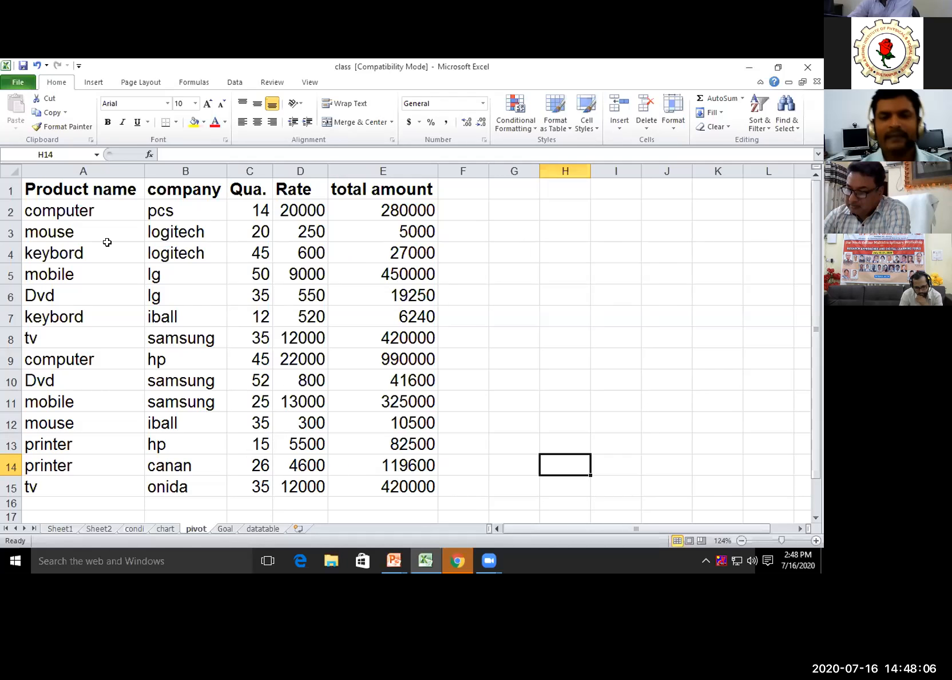
pyautogui.scroll(-1, 464, 376)
pyautogui.scroll(-1, 464, 419)
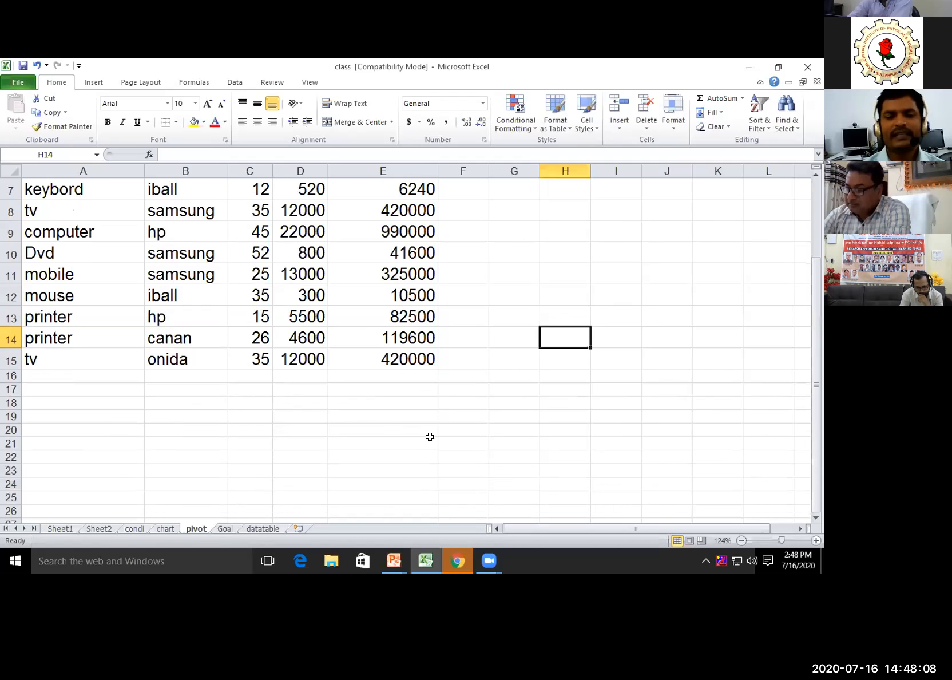
pyautogui.click(161, 402)
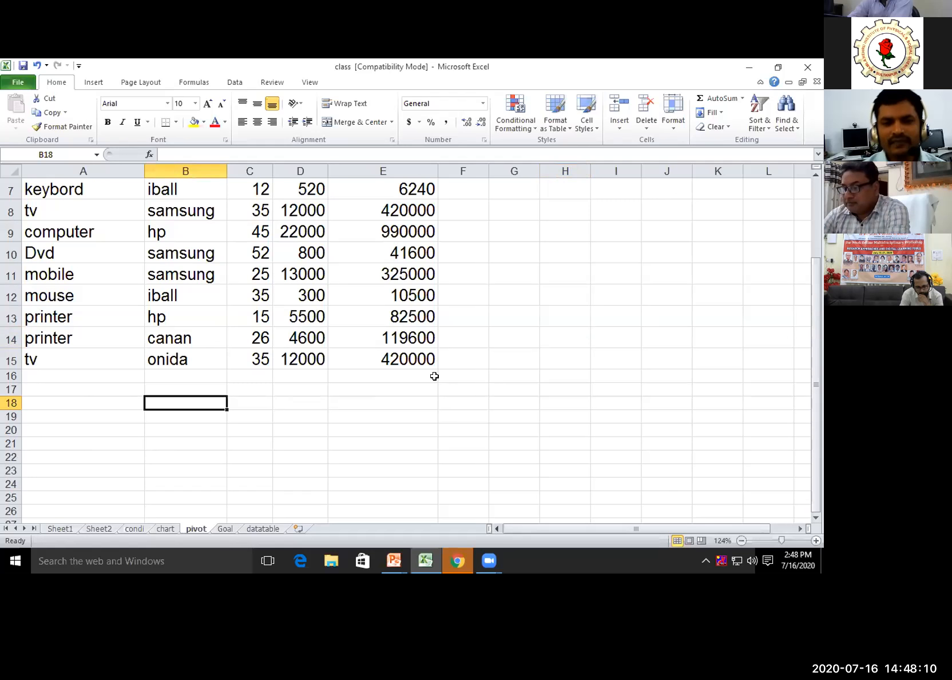
pyautogui.scroll(2, 316, 412)
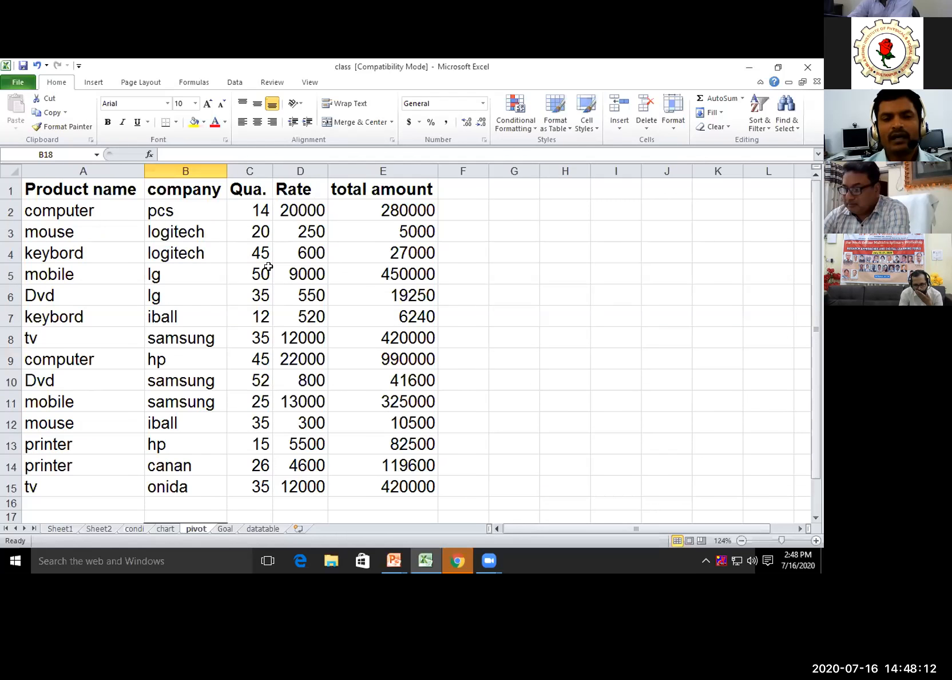
pyautogui.hotkey('ctrl', 'Home')
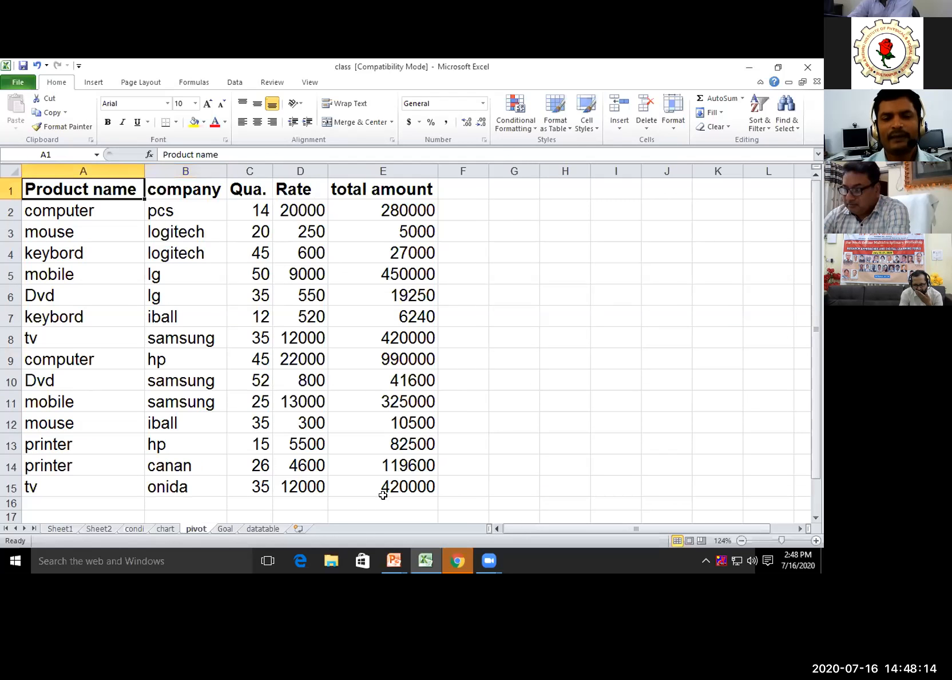
pyautogui.keyDown('shift'); pyautogui.click(390, 486); pyautogui.keyUp('shift')
pyautogui.click(93, 82)
pyautogui.click(19, 128)
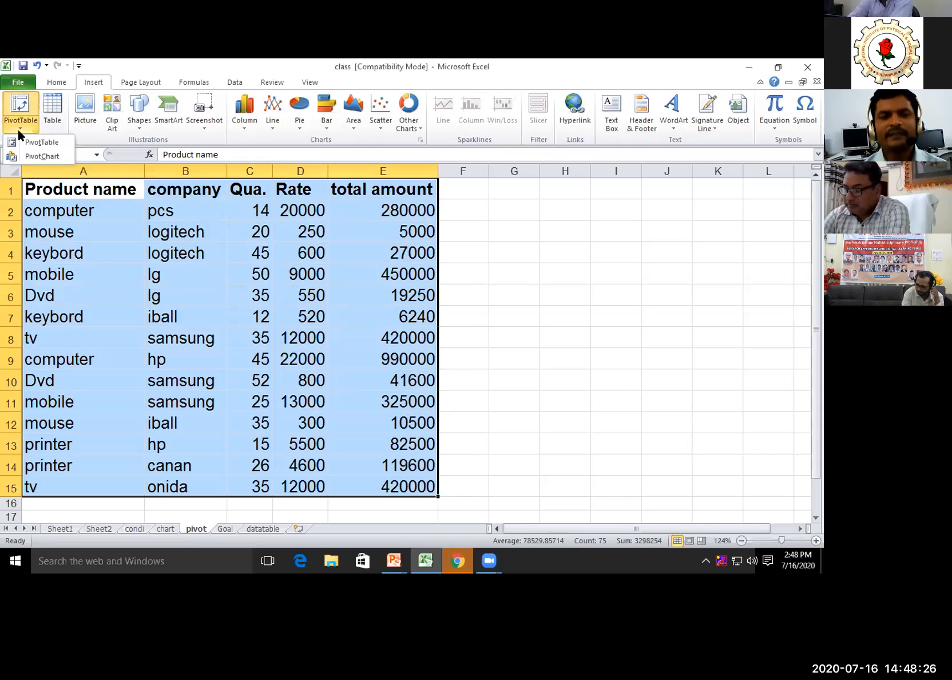
pyautogui.click(46, 141)
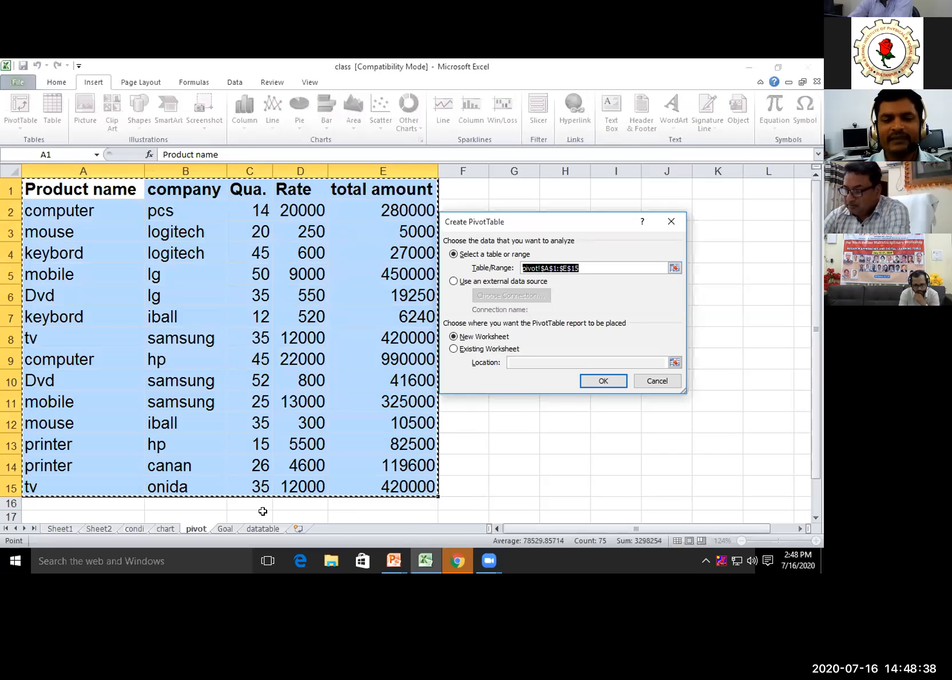
pyautogui.moveTo(40, 191); pyautogui.dragTo(361, 478)
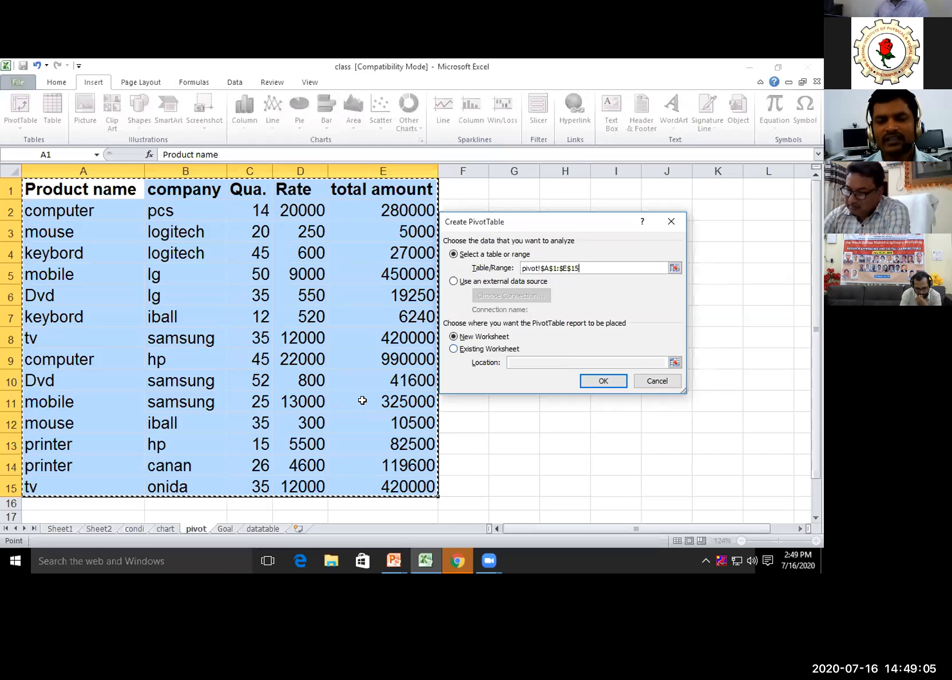
pyautogui.click(600, 381)
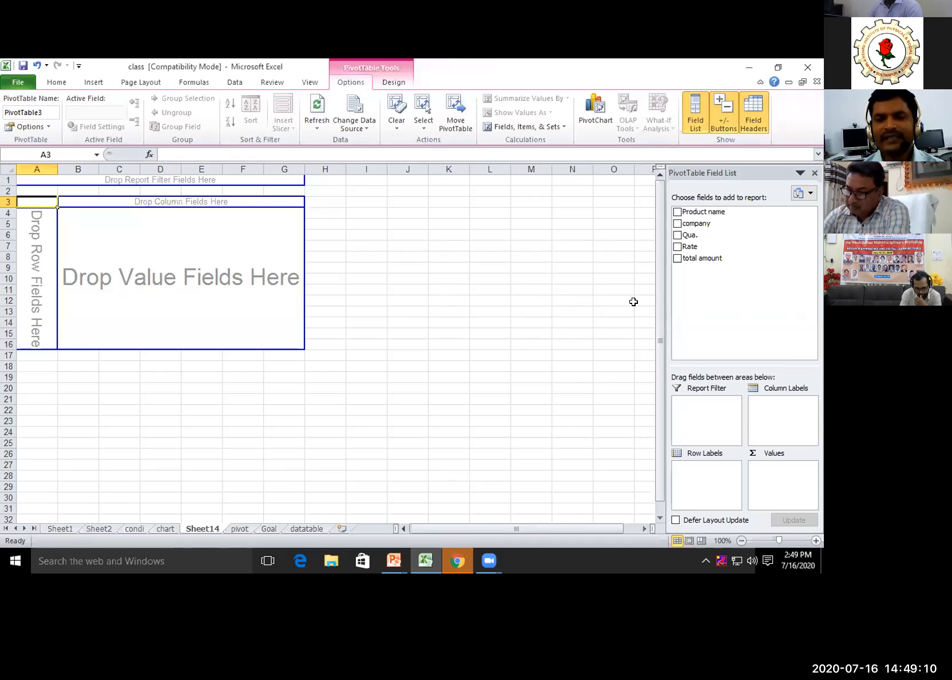
# Step: Add the Product name field as row labels and the company field as column labels of the pivot table
pyautogui.moveTo(562, 528); pyautogui.dragTo(598, 522)
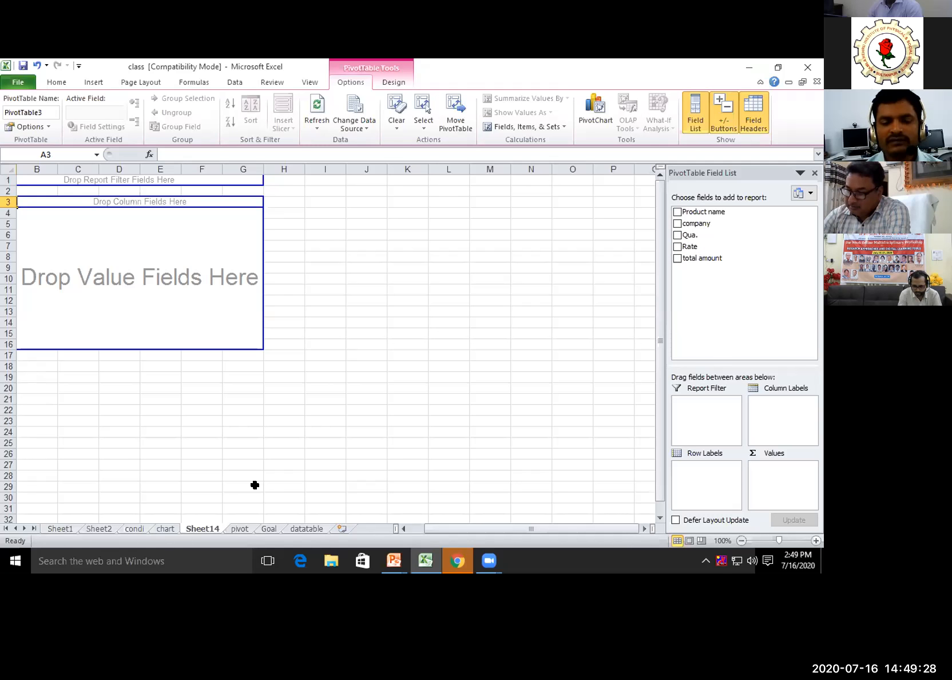
pyautogui.moveTo(567, 529); pyautogui.dragTo(511, 531)
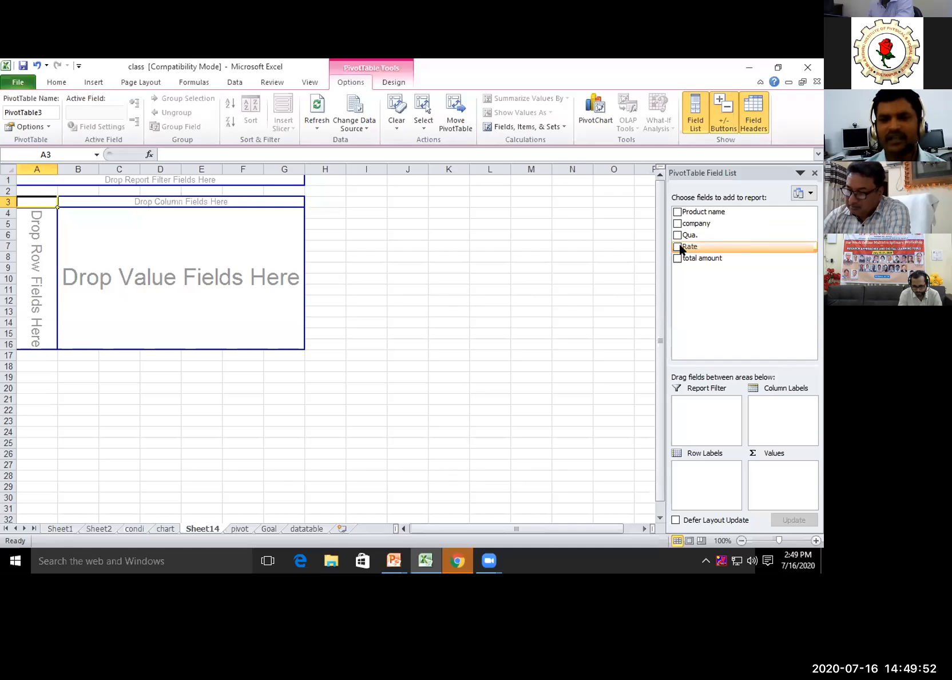
pyautogui.click(678, 212)
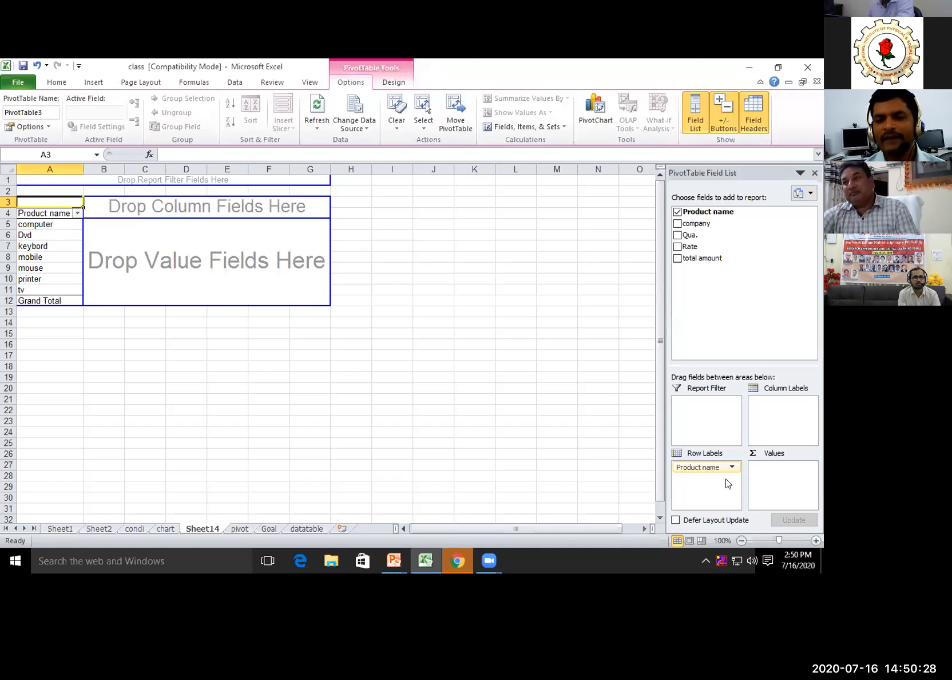
pyautogui.moveTo(696, 227); pyautogui.dragTo(172, 206)
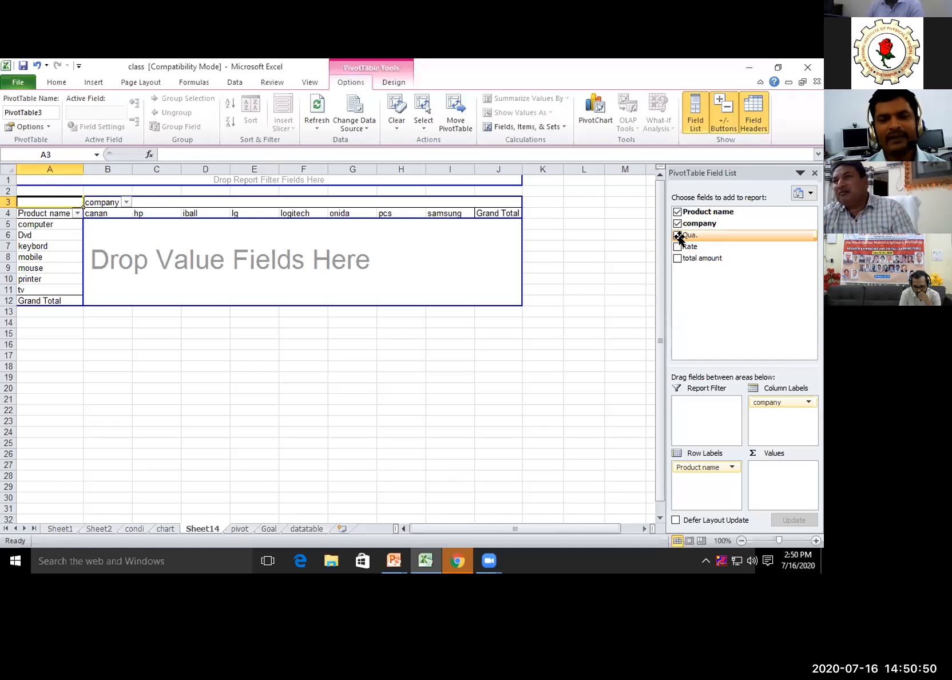
# Step: Add the Qua. field to the pivot table's values as a sum and check the quantities in the Dvd row
pyautogui.moveTo(710, 235)
pyautogui.mouseDown()
pyautogui.moveTo(77, 262)
pyautogui.moveTo(26, 247)
pyautogui.moveTo(157, 225)
pyautogui.moveTo(692, 234)
pyautogui.mouseUp()
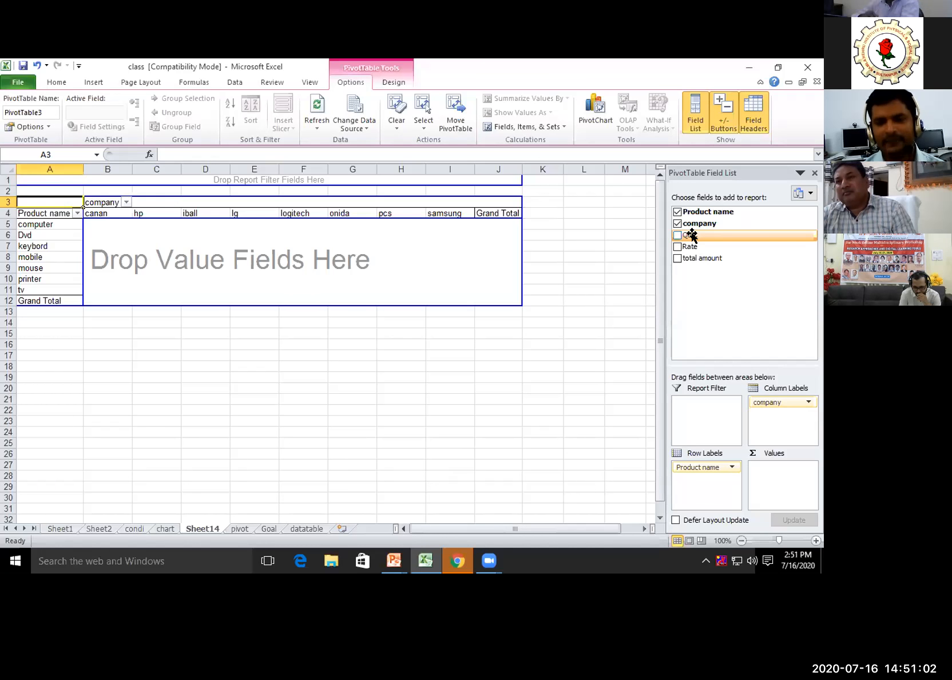
pyautogui.moveTo(692, 235); pyautogui.dragTo(745, 485)
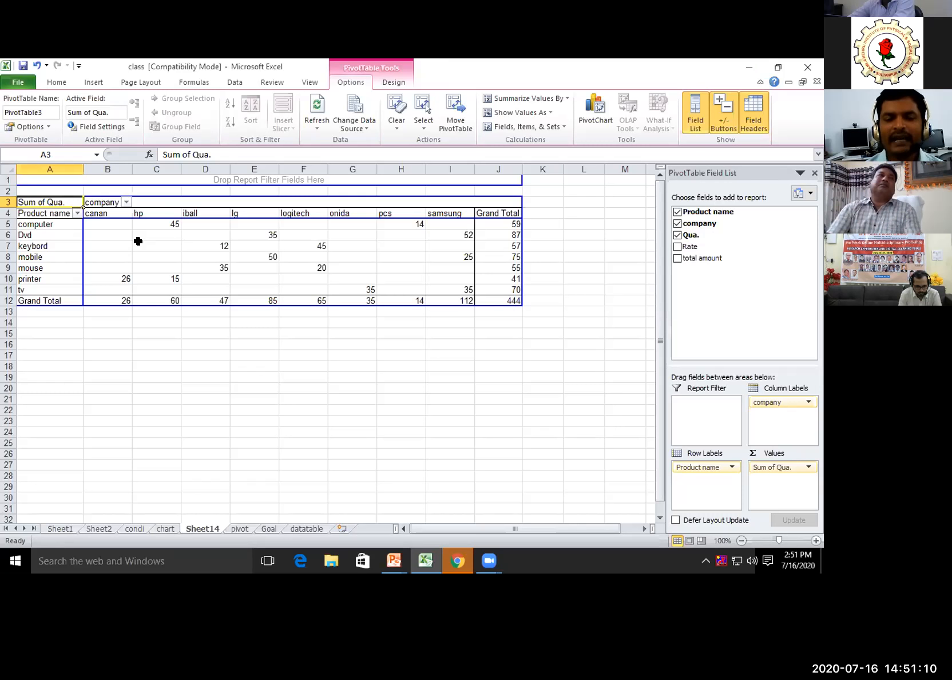
pyautogui.click(21, 236)
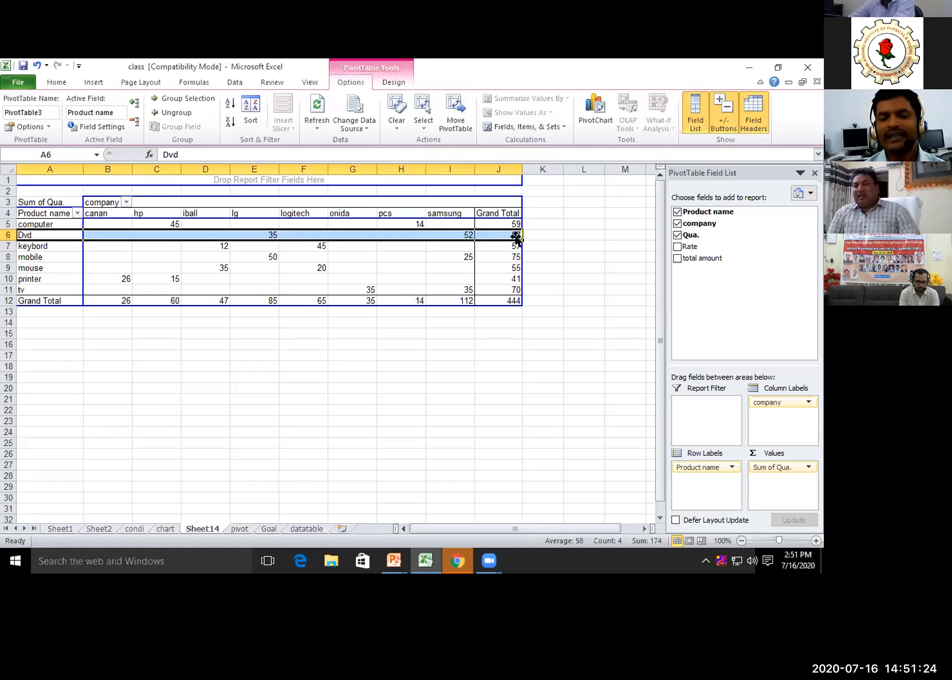
pyautogui.moveTo(516, 234)
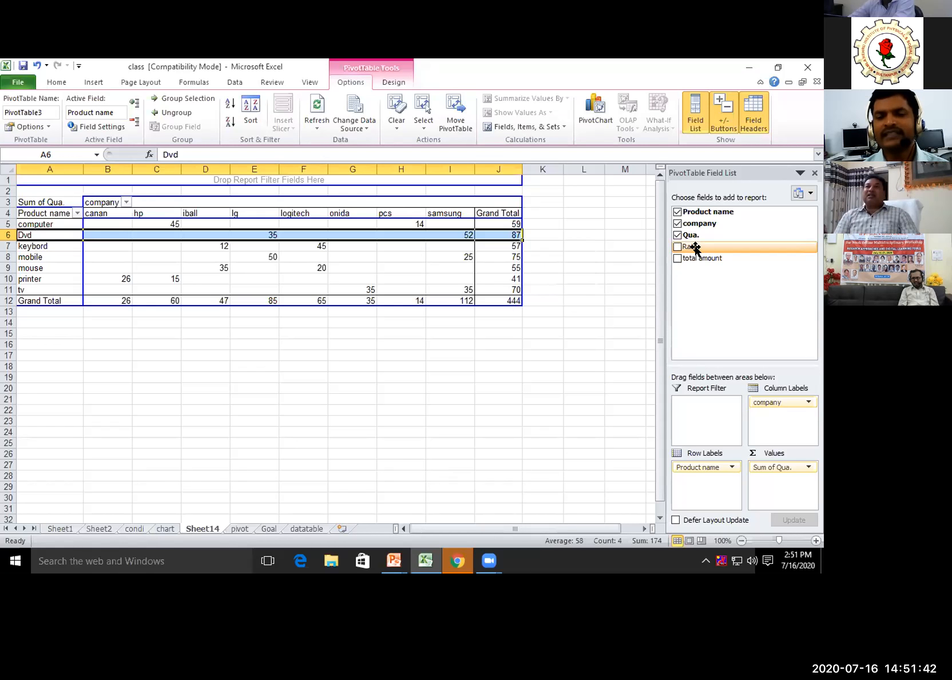
# Step: Add the Rate and total amount fields to the pivot table's values as sums beside the quantity
pyautogui.moveTo(694, 247); pyautogui.dragTo(774, 481)
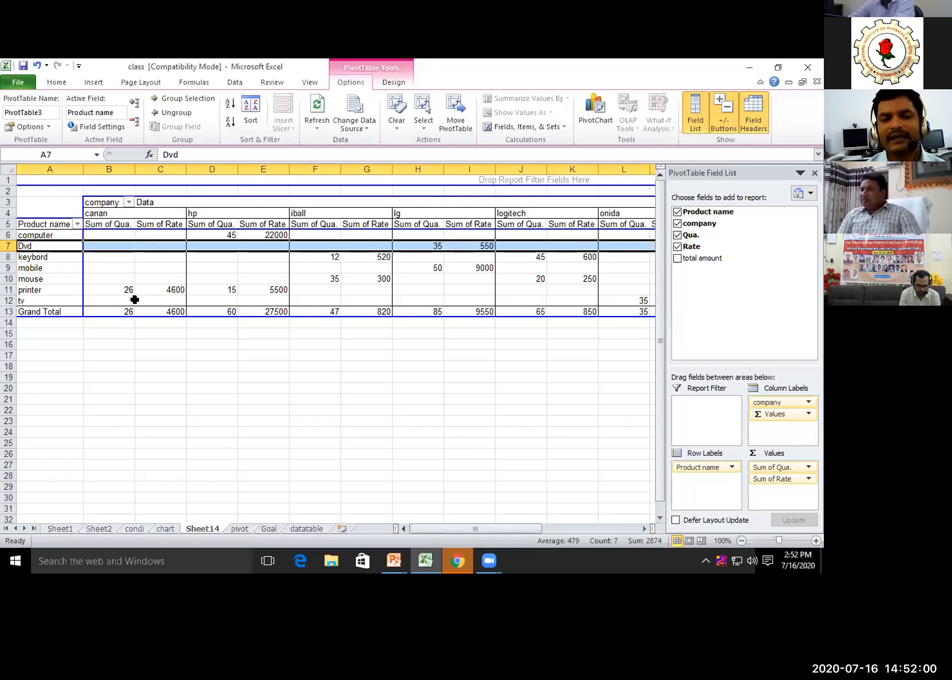
pyautogui.moveTo(133, 297)
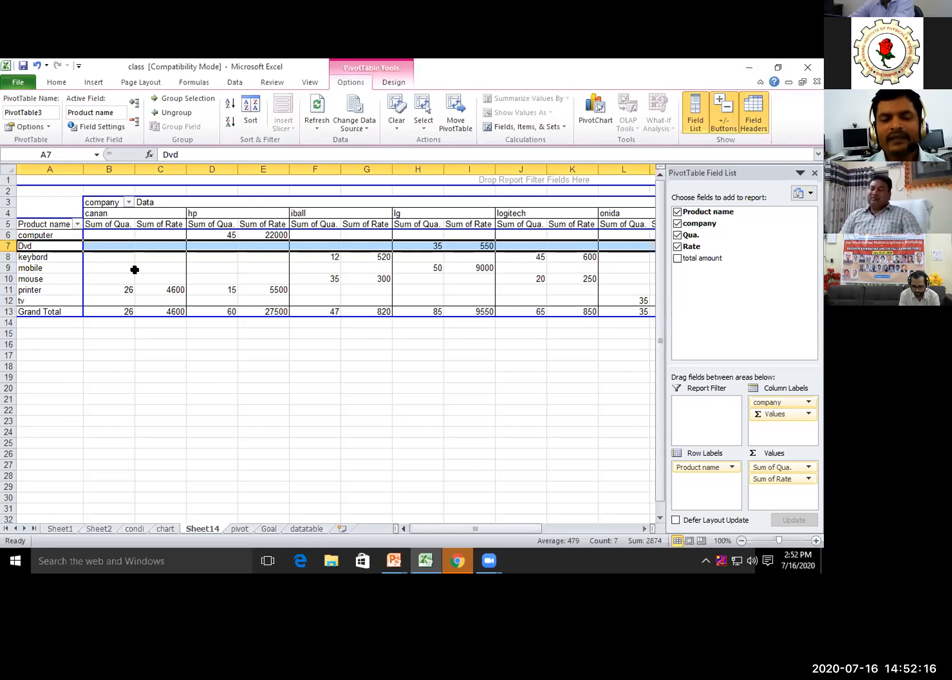
pyautogui.moveTo(165, 307)
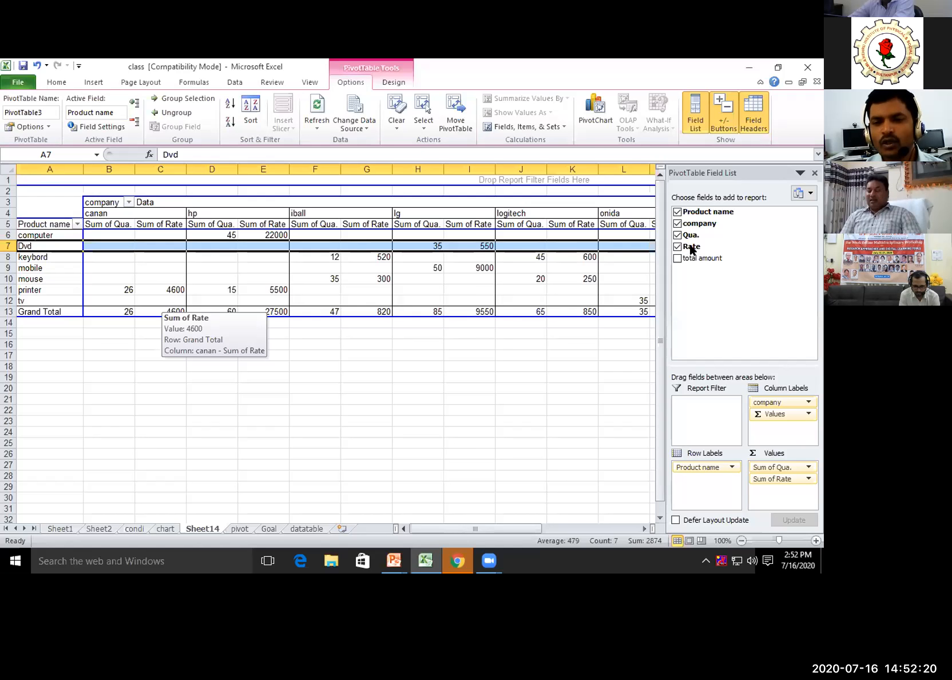
pyautogui.moveTo(696, 263); pyautogui.dragTo(780, 490)
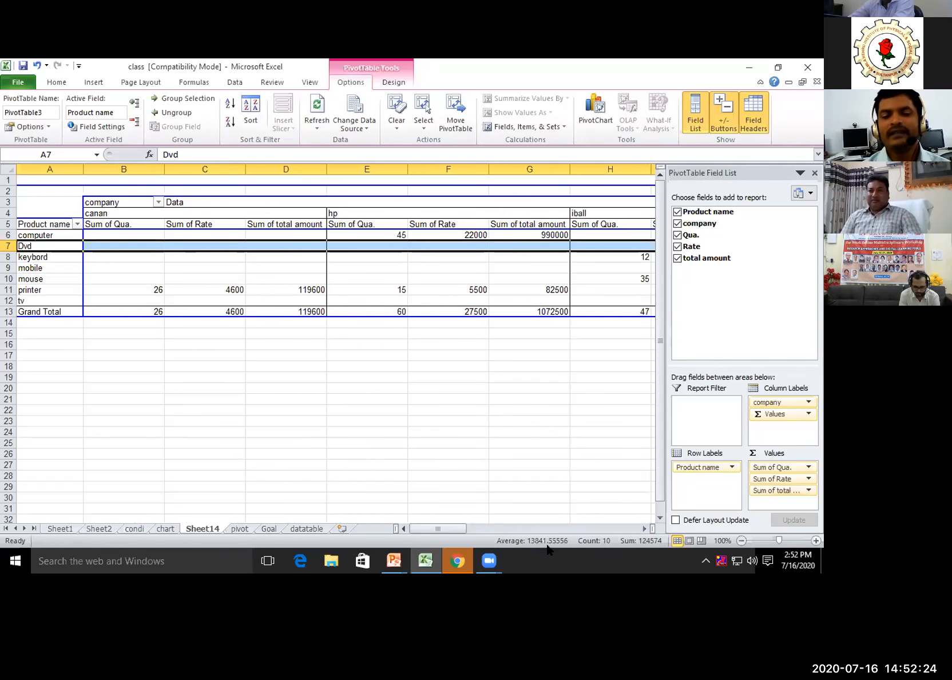
# Step: Review the quantity, rate and total amount sums in the Dvd and computer rows across all companies and the overall totals
pyautogui.moveTo(541, 532); pyautogui.dragTo(617, 533)
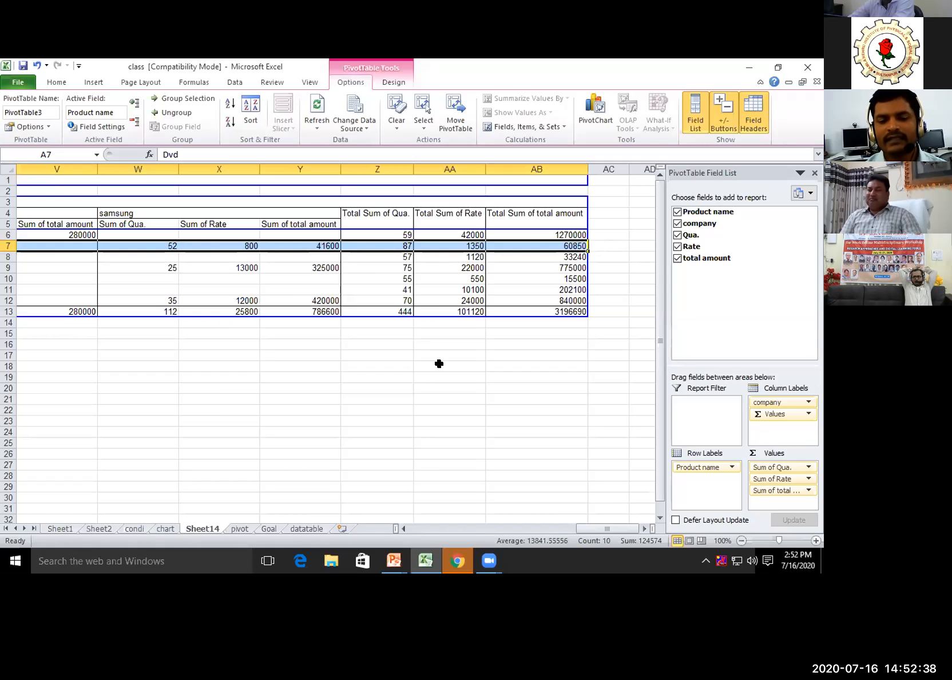
pyautogui.moveTo(584, 525); pyautogui.dragTo(407, 519)
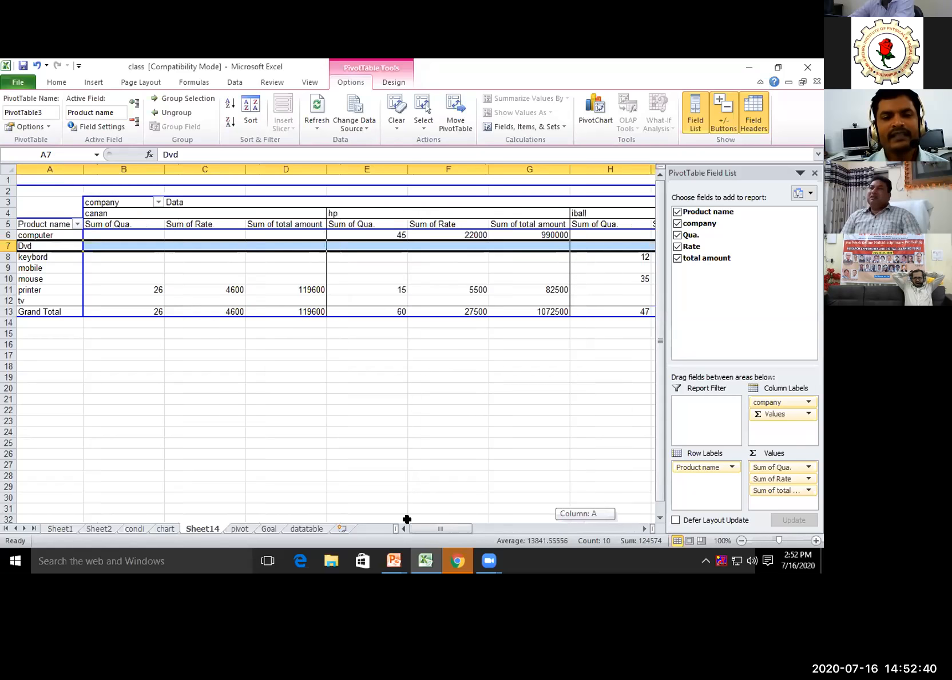
pyautogui.click(52, 234)
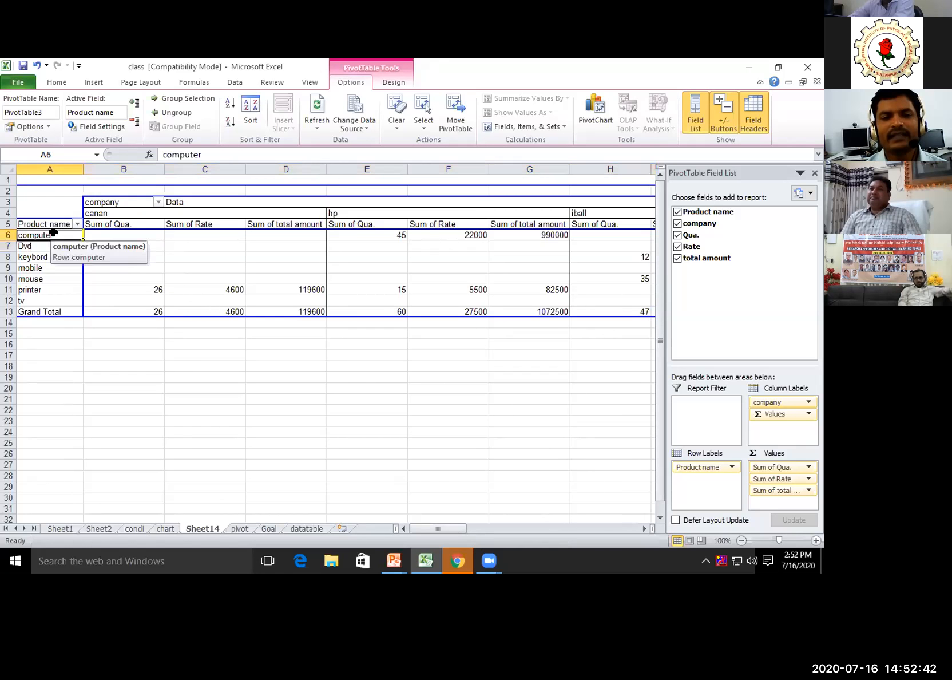
pyautogui.click(11, 234)
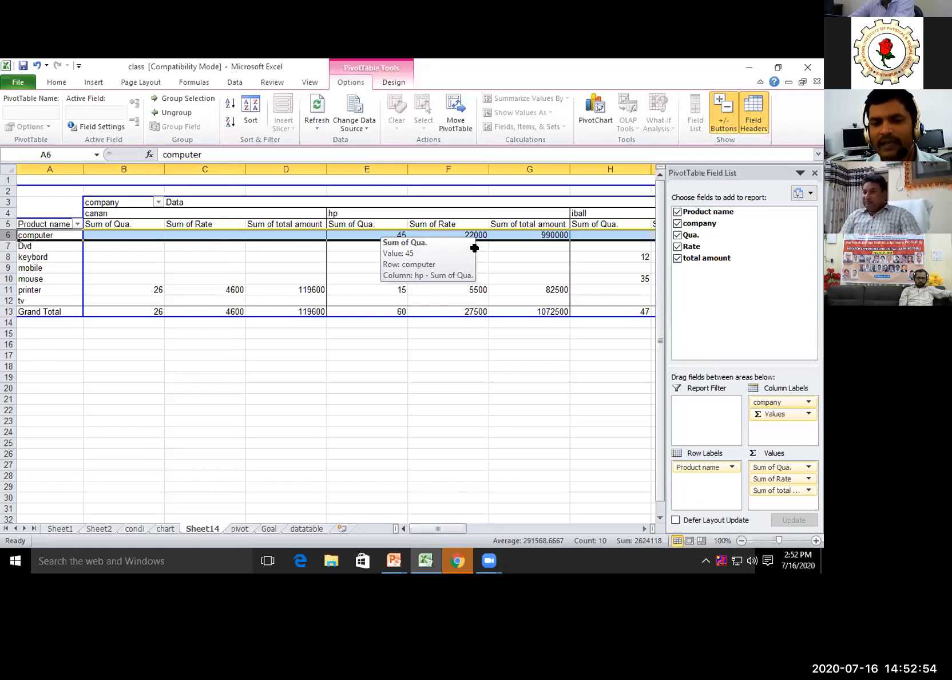
pyautogui.moveTo(449, 529); pyautogui.dragTo(569, 519)
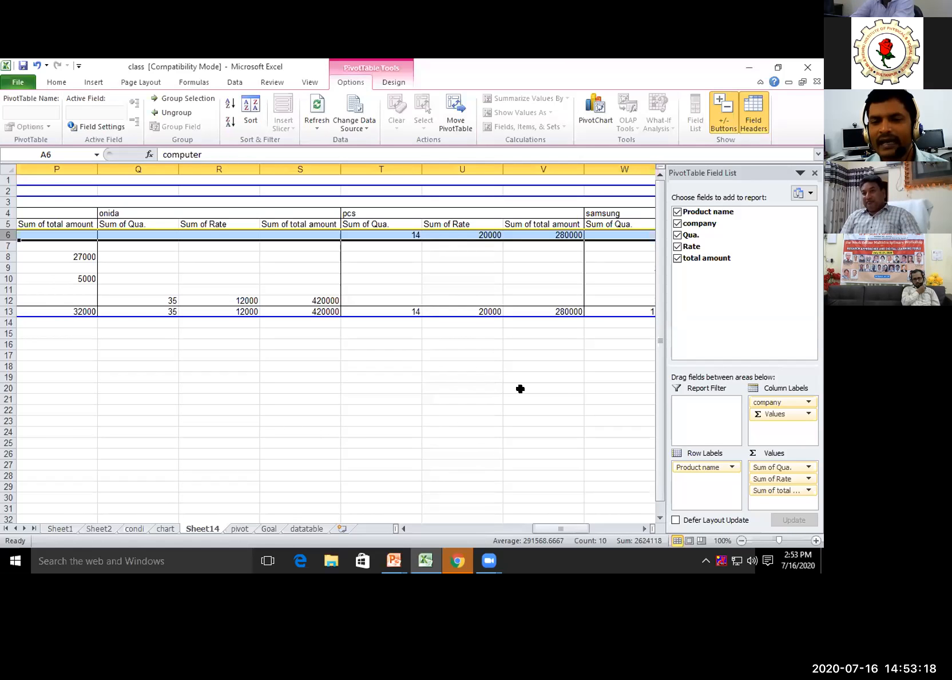
pyautogui.moveTo(555, 525); pyautogui.dragTo(612, 525)
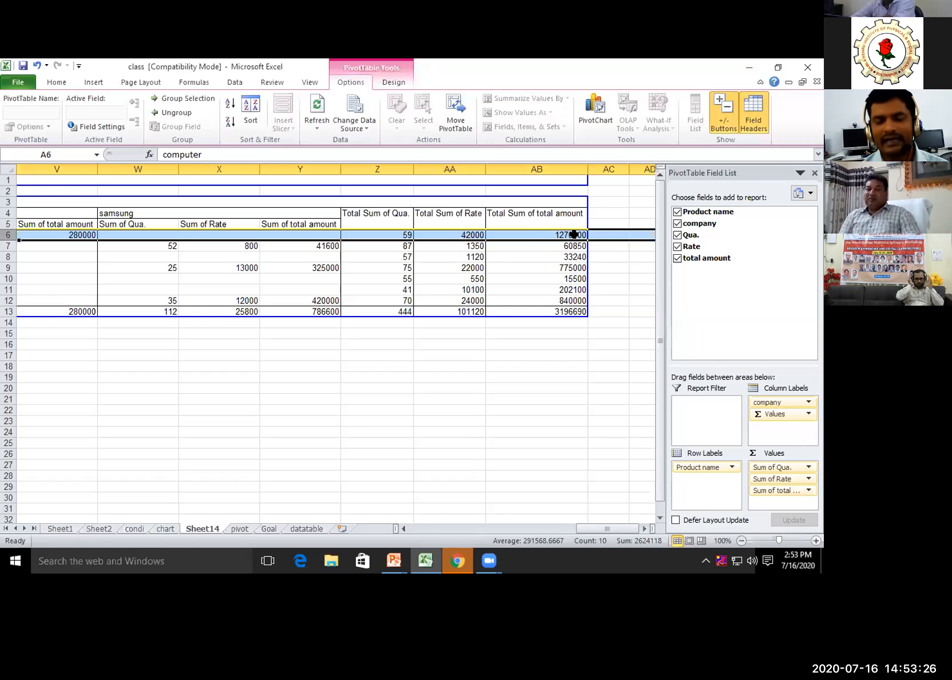
pyautogui.moveTo(575, 232)
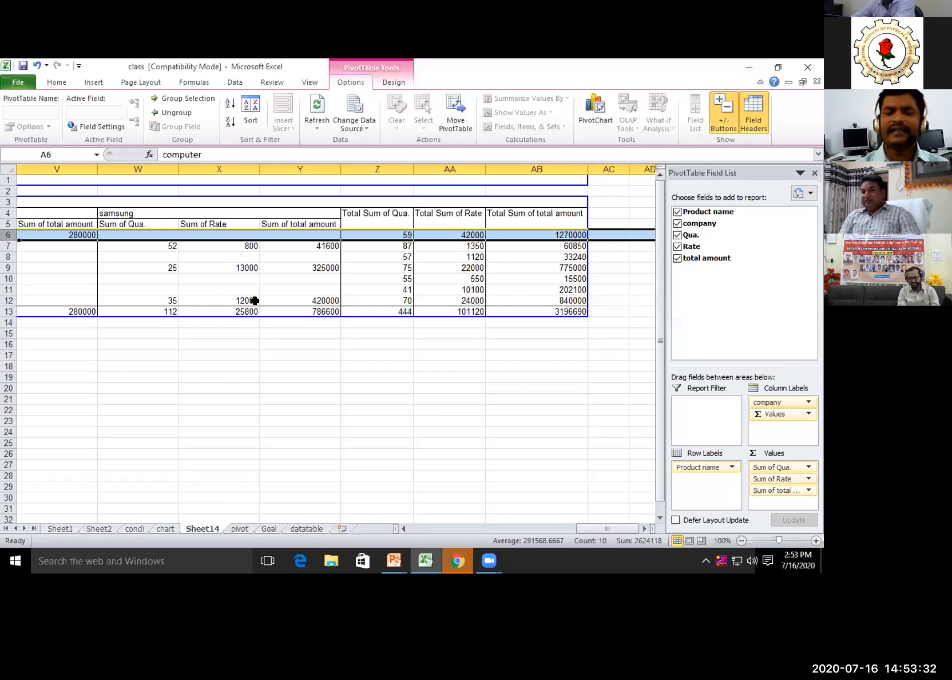
pyautogui.moveTo(254, 300)
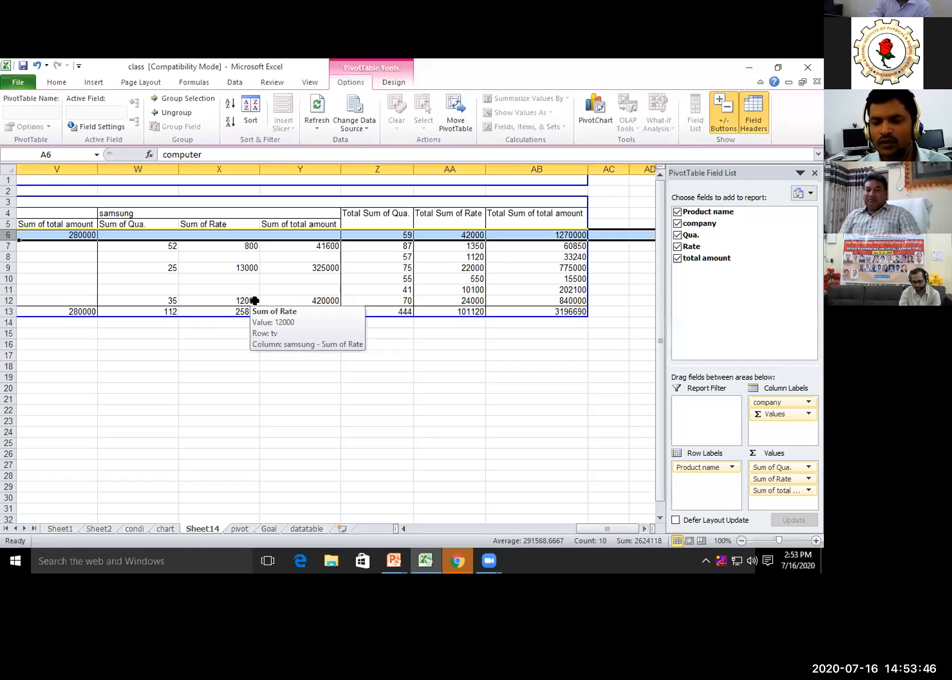
# Step: Remove the Product name, company, Qua., Rate and total amount fields to empty the pivot table
pyautogui.moveTo(710, 469)
pyautogui.mouseDown()
pyautogui.moveTo(720, 331)
pyautogui.moveTo(716, 486)
pyautogui.mouseUp()
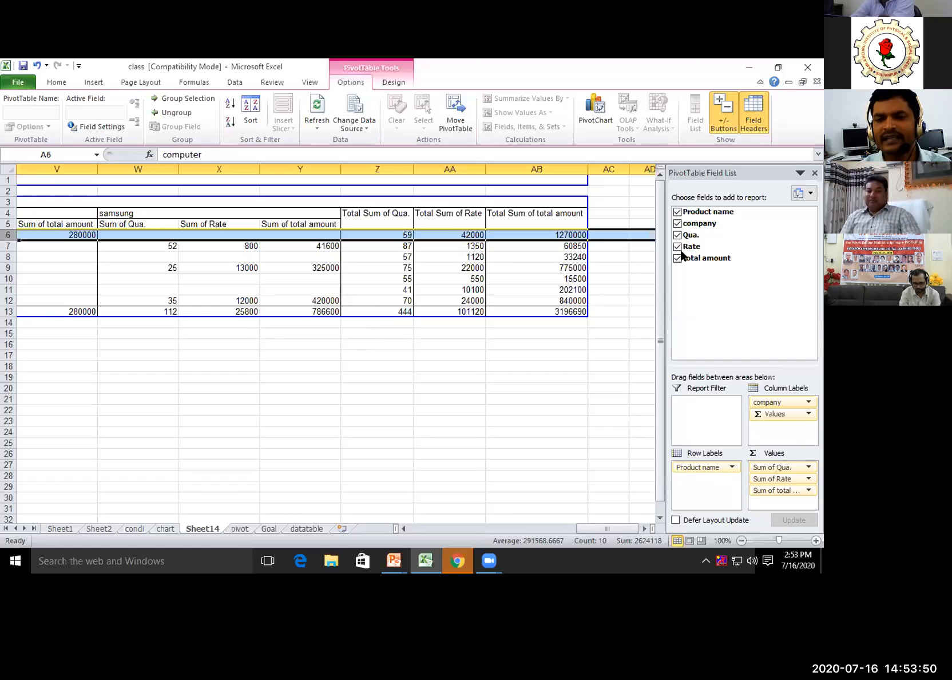
pyautogui.click(678, 212)
pyautogui.click(678, 223)
pyautogui.click(677, 234)
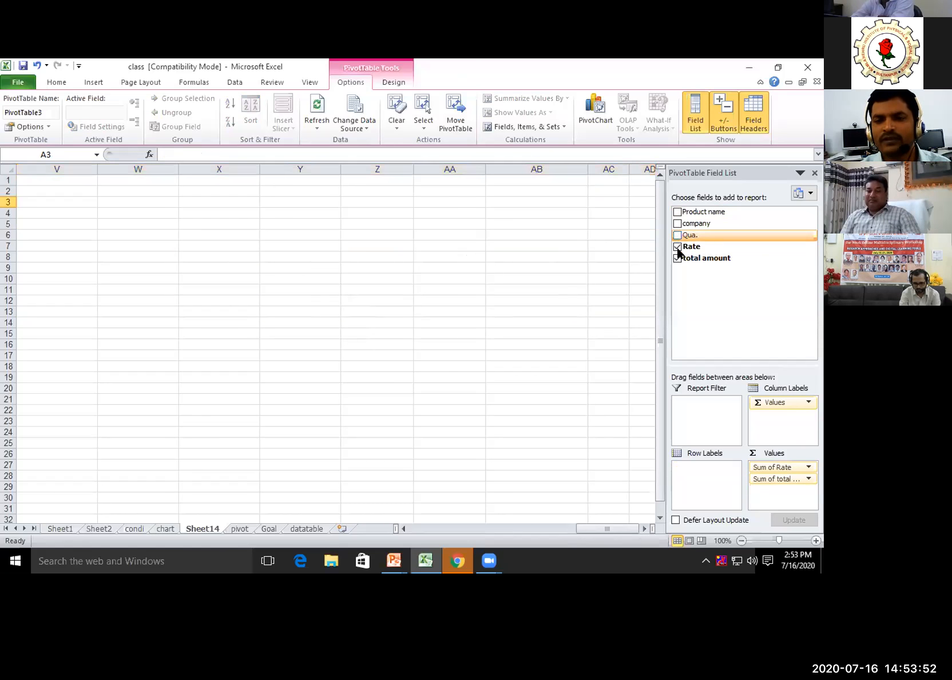
pyautogui.click(678, 246)
pyautogui.click(678, 258)
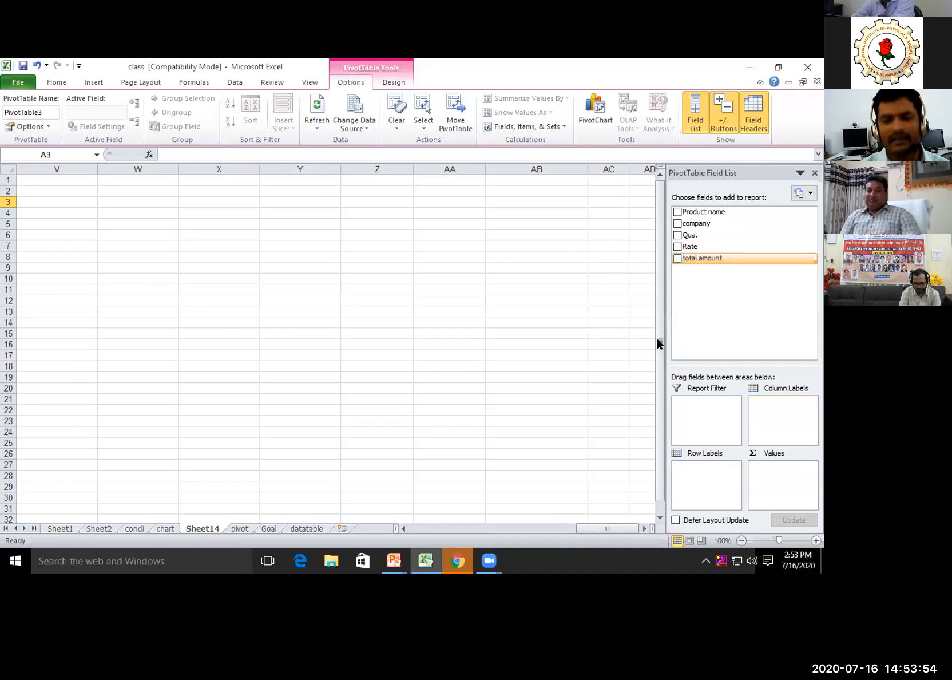
pyautogui.moveTo(601, 528); pyautogui.dragTo(467, 525)
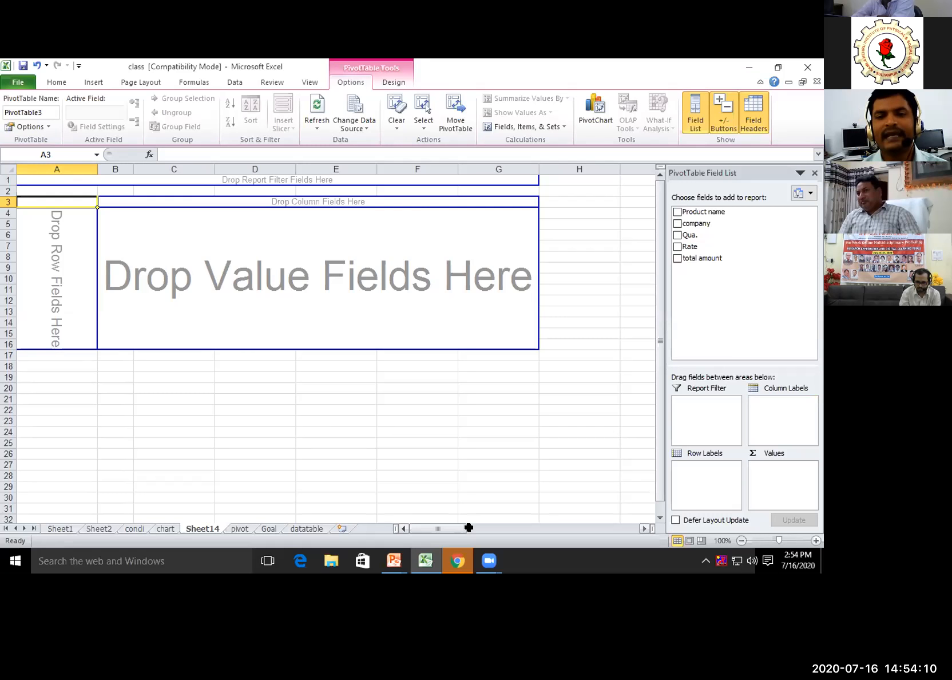
# Step: Lay out the pivot table with company as row labels, Product name as column labels and summed Qua. as values, and check the hp row
pyautogui.click(677, 223)
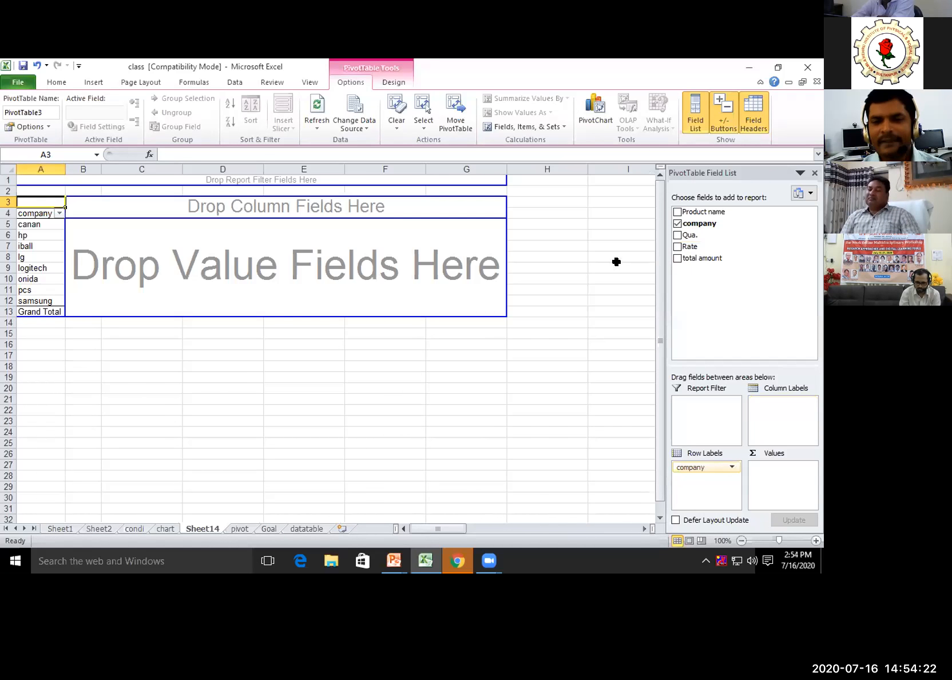
pyautogui.moveTo(694, 213); pyautogui.dragTo(781, 412)
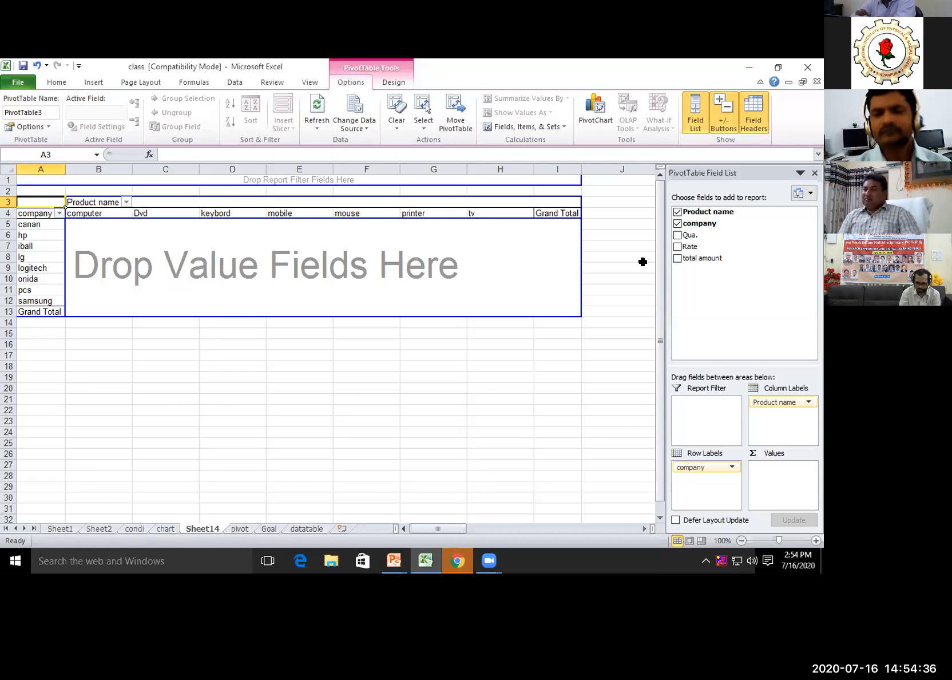
pyautogui.moveTo(687, 235); pyautogui.dragTo(756, 480)
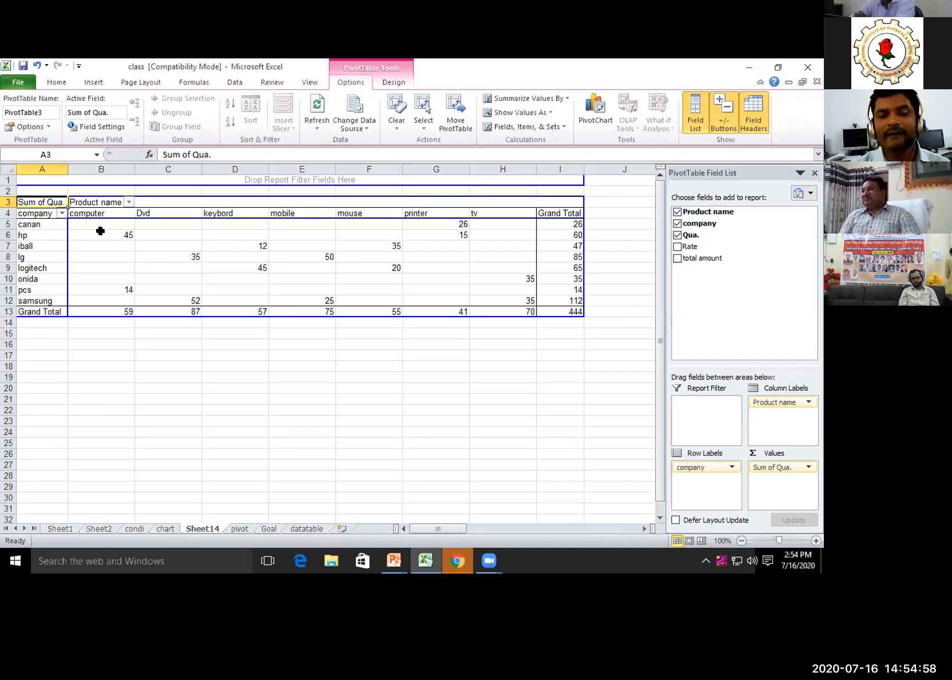
pyautogui.moveTo(102, 231)
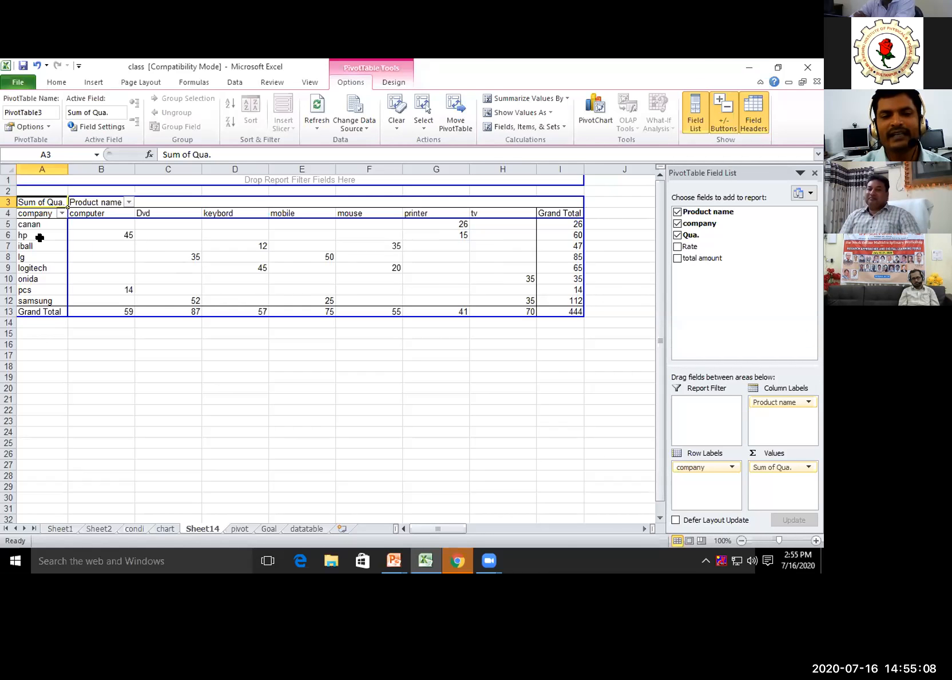
pyautogui.click(20, 236)
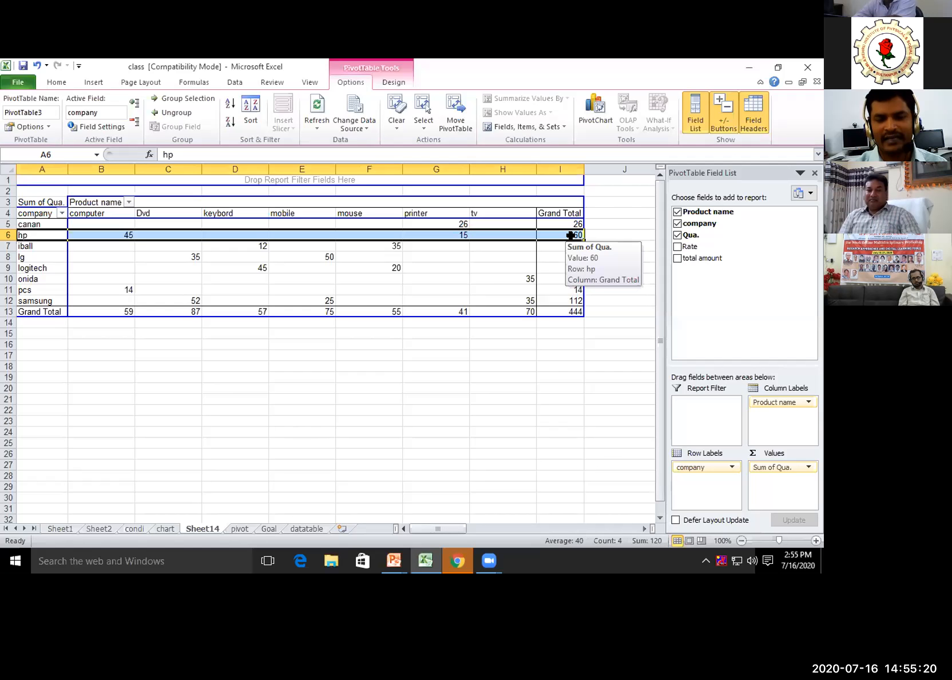
# Step: Add the Rate and total amount fields to the pivot table's values as sums for each product
pyautogui.moveTo(686, 246); pyautogui.dragTo(774, 489)
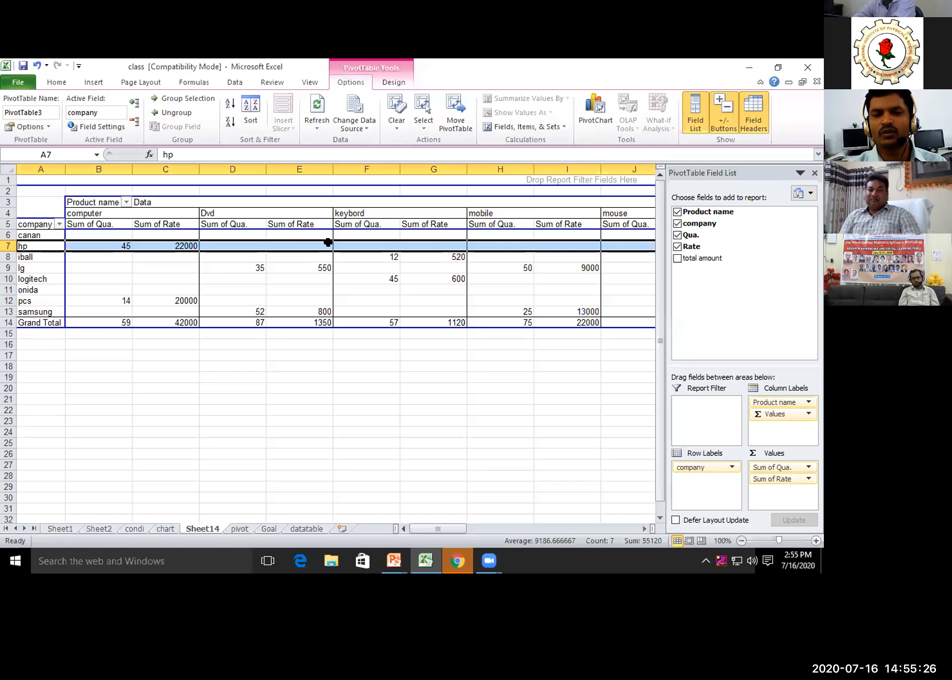
pyautogui.moveTo(694, 258); pyautogui.dragTo(774, 499)
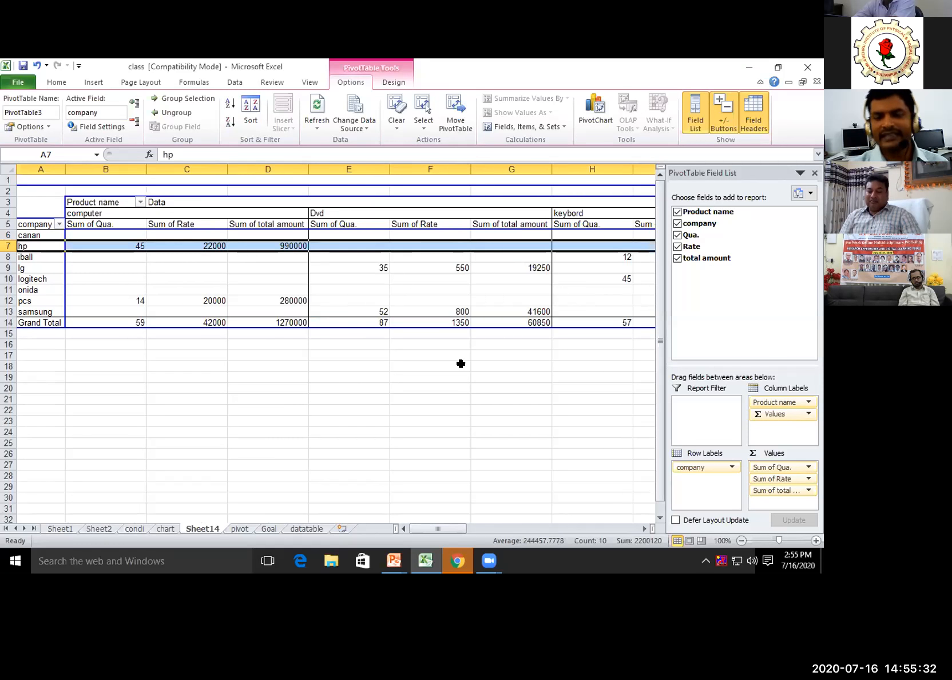
pyautogui.moveTo(450, 529); pyautogui.dragTo(426, 532)
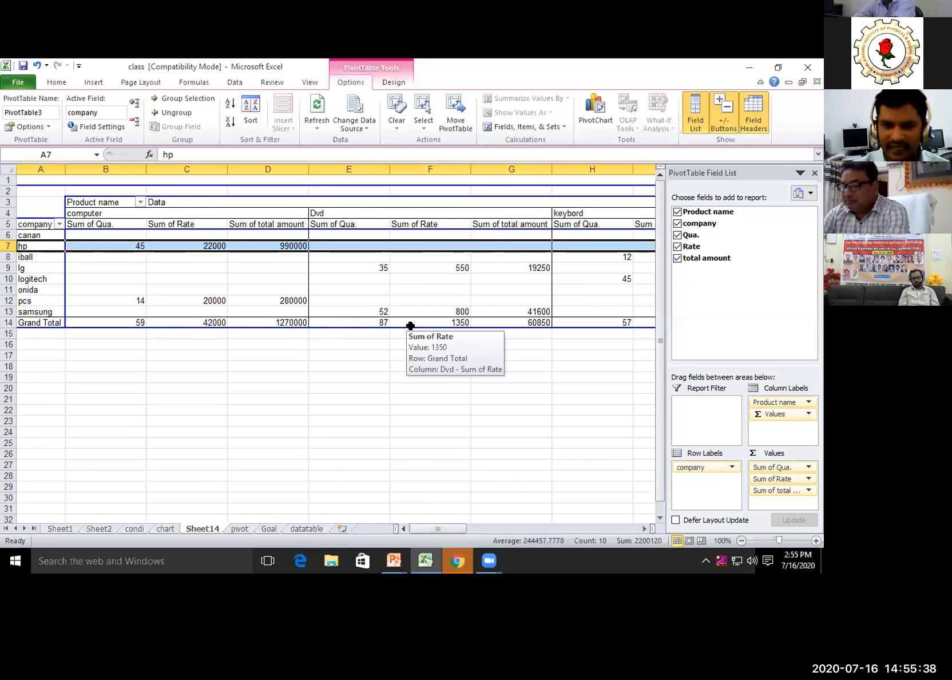
pyautogui.moveTo(80, 291)
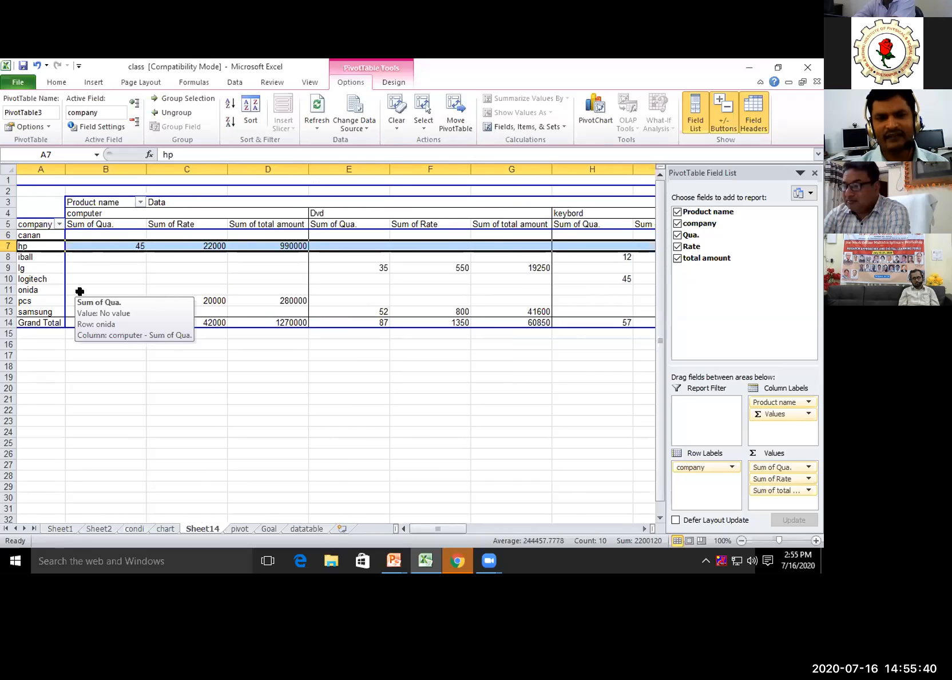
# Step: Filter the pivot table's company row labels to show only samsung
pyautogui.click(59, 224)
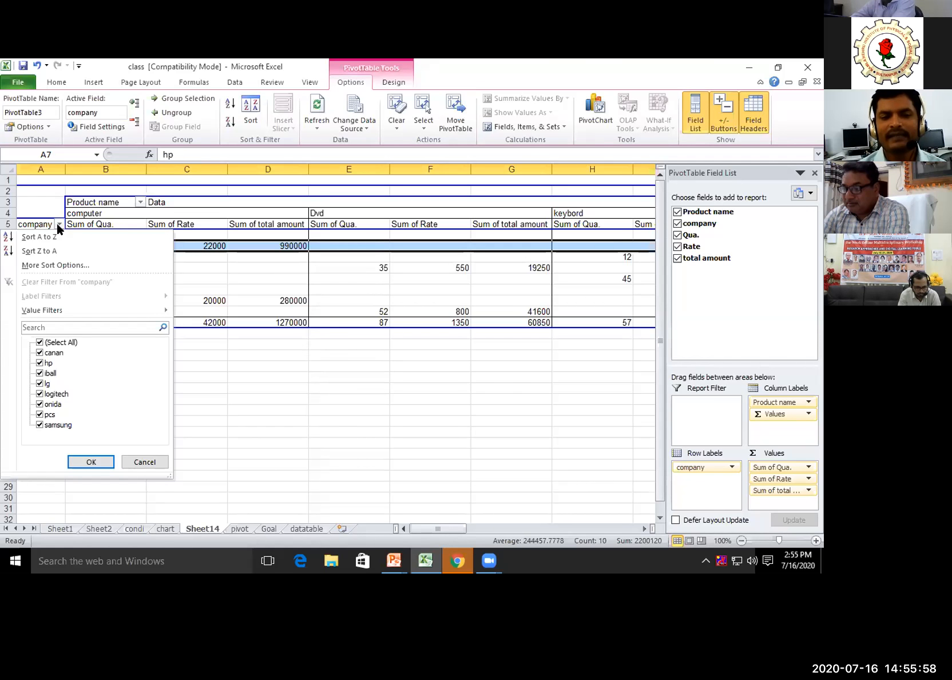
pyautogui.click(39, 343)
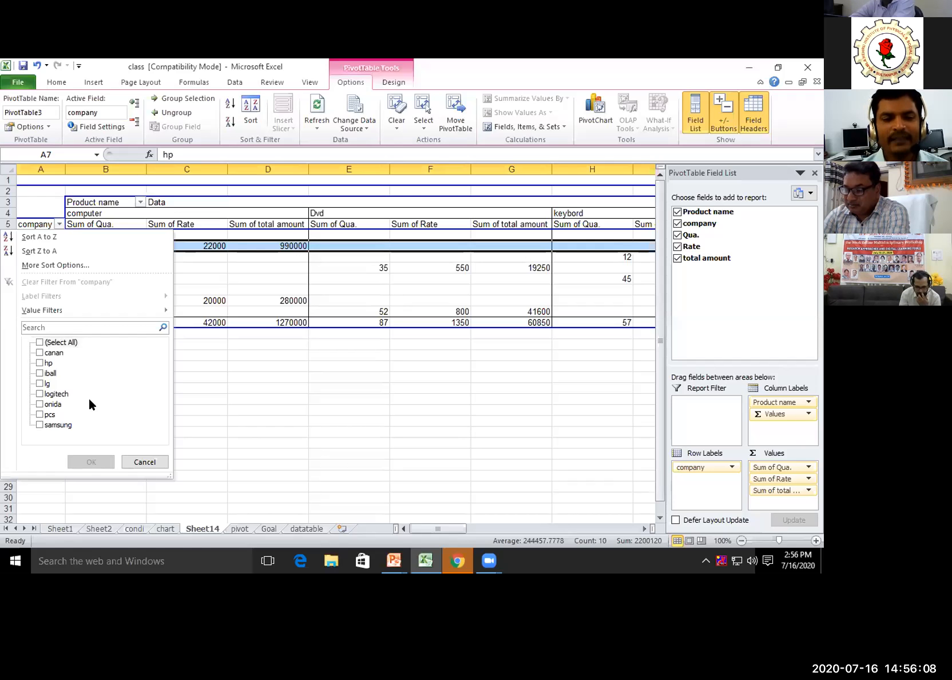
pyautogui.click(39, 424)
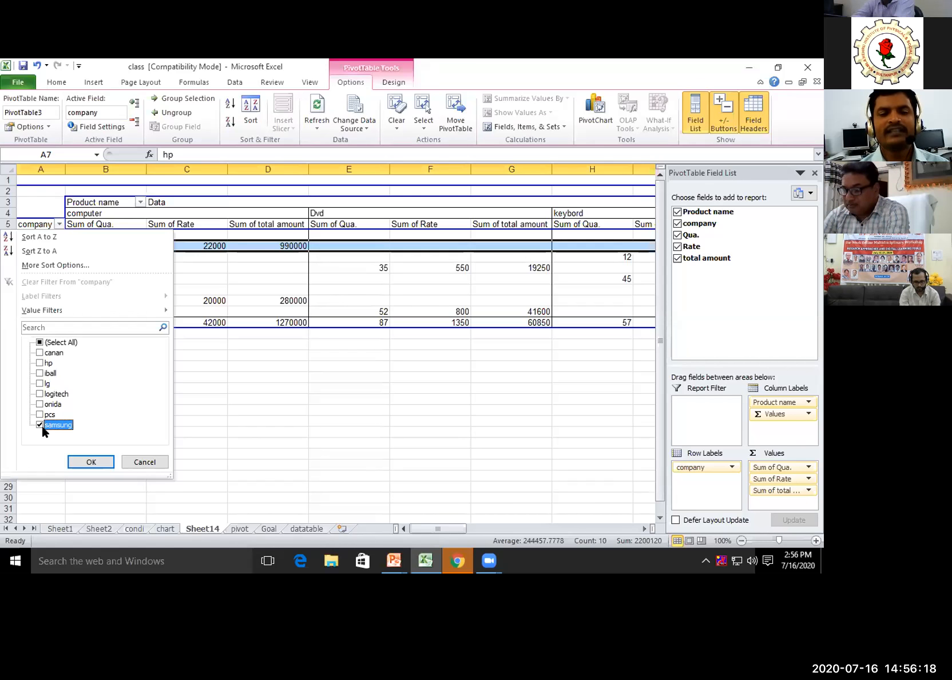
pyautogui.click(90, 461)
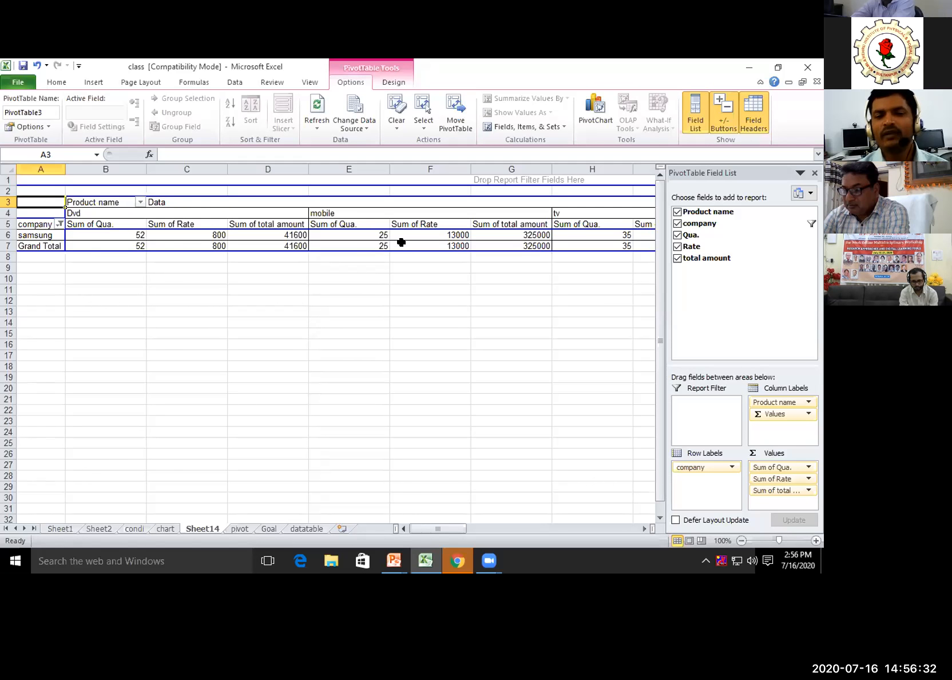
pyautogui.moveTo(444, 527)
pyautogui.mouseDown()
pyautogui.moveTo(505, 521)
pyautogui.moveTo(426, 523)
pyautogui.mouseUp()
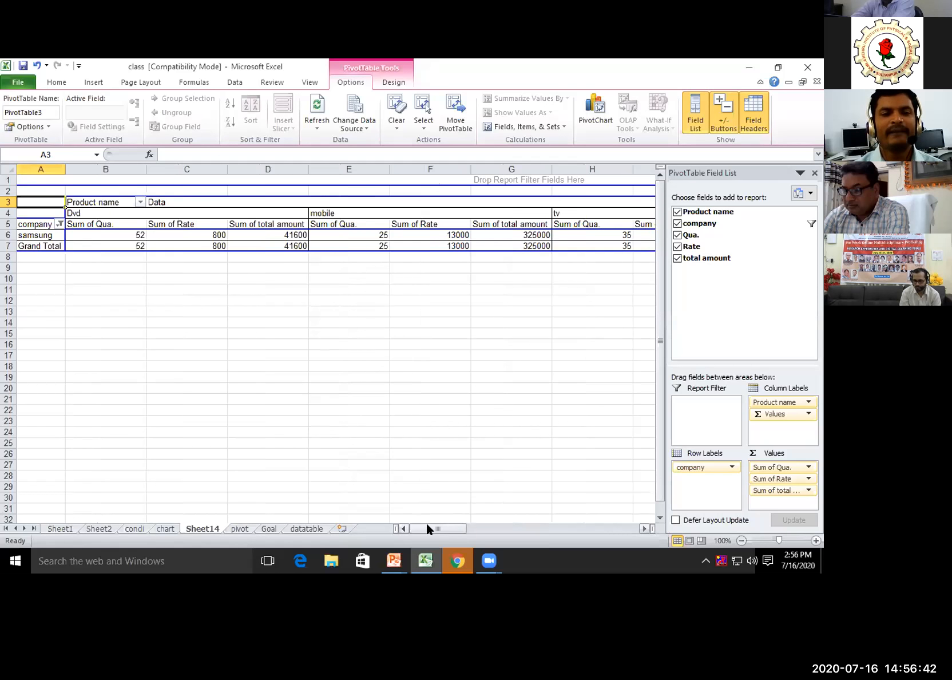
# Step: Restore all companies in the company filter and filter the Product name column labels to show only mobile
pyautogui.click(59, 224)
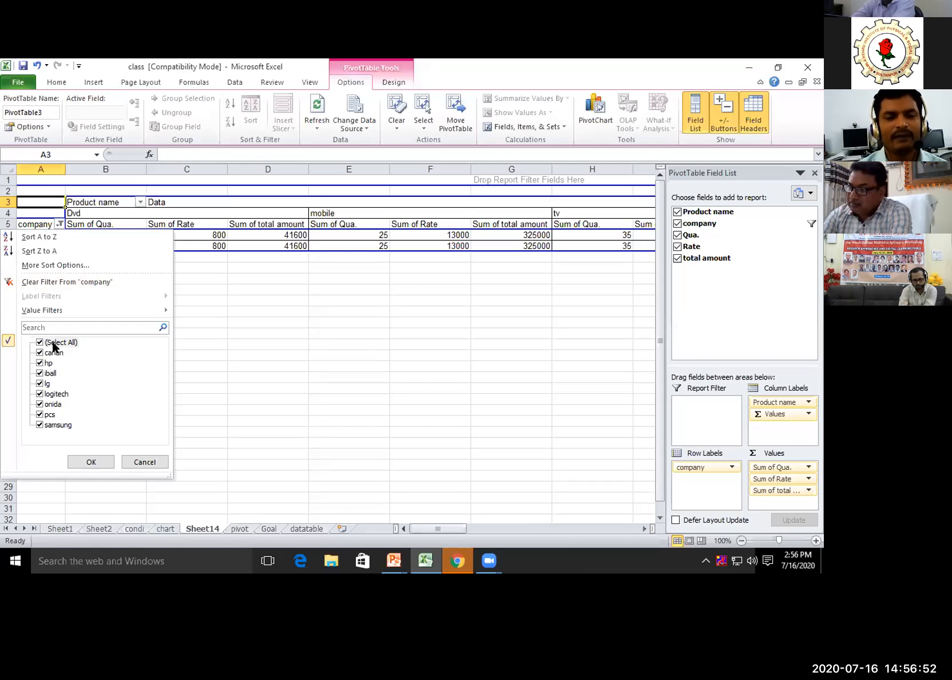
pyautogui.click(89, 461)
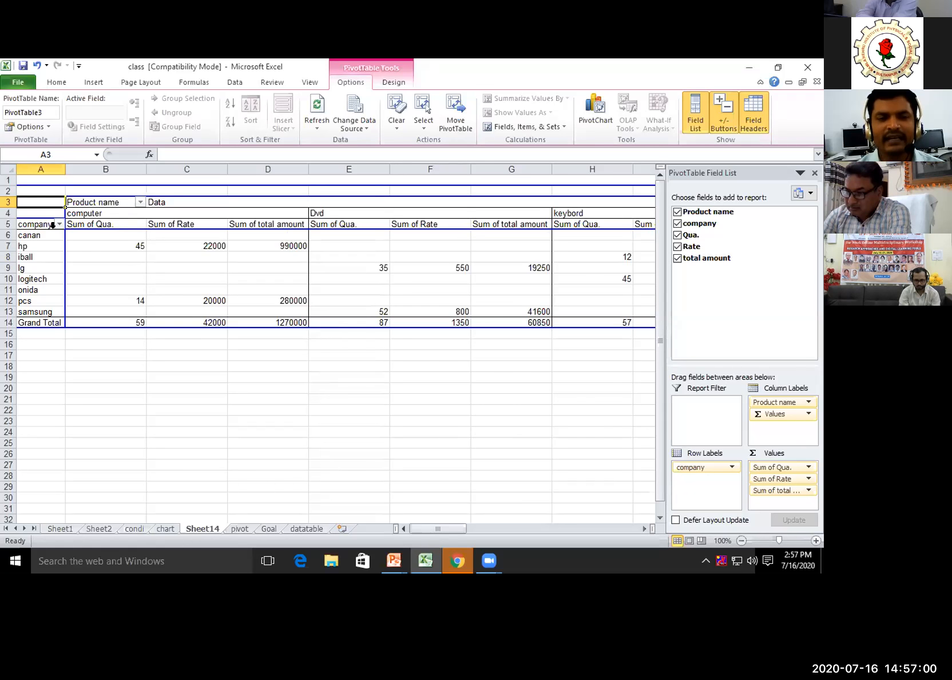
pyautogui.click(139, 202)
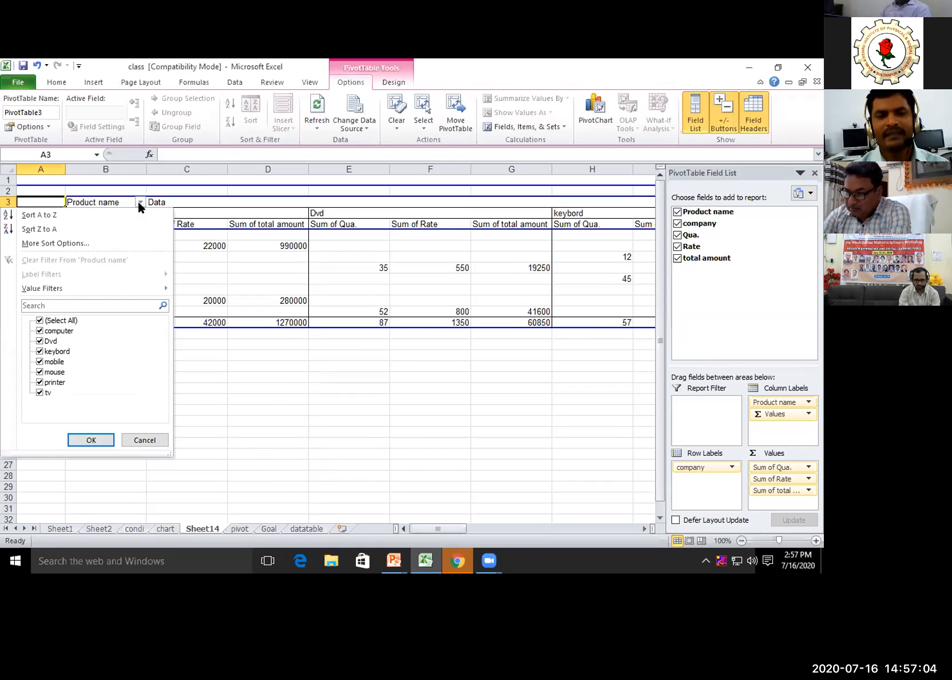
pyautogui.click(39, 320)
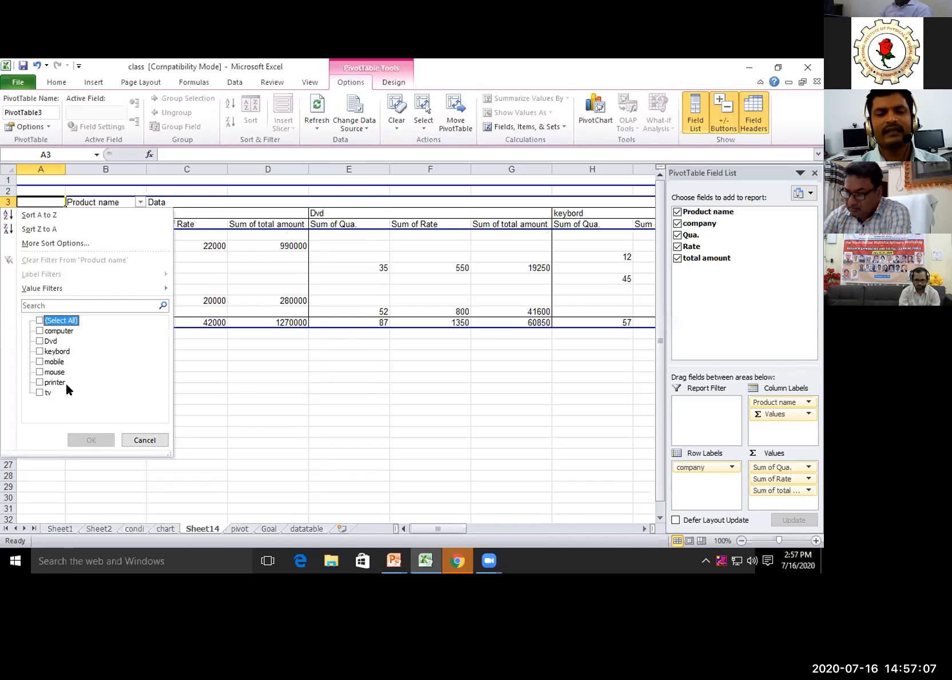
pyautogui.click(40, 361)
pyautogui.click(91, 440)
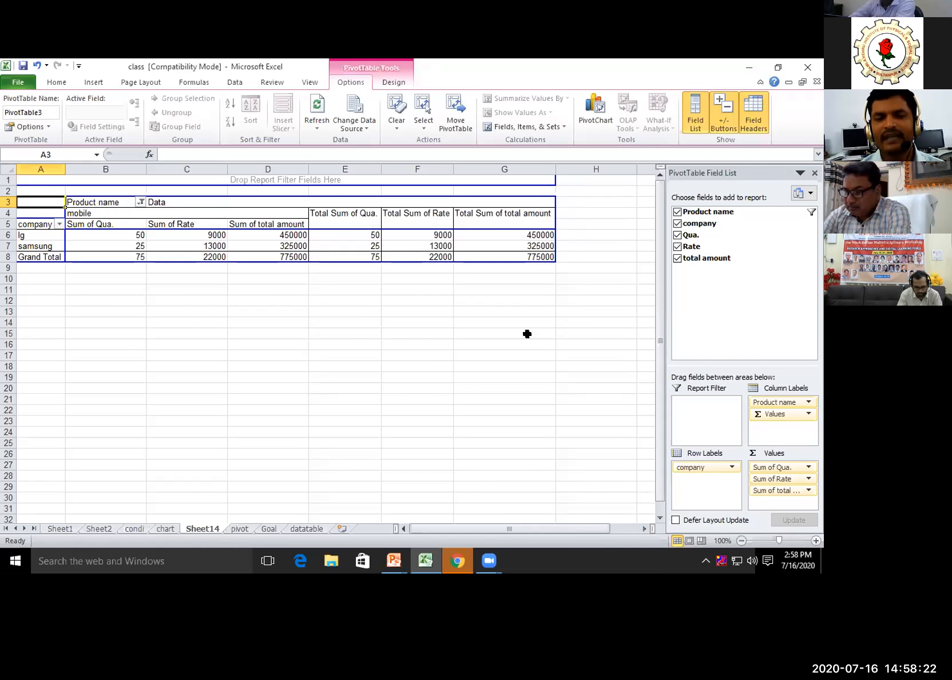
# Step: Clear the pivot table layout by removing all five fields from the report
pyautogui.click(677, 211)
pyautogui.click(678, 223)
pyautogui.click(677, 235)
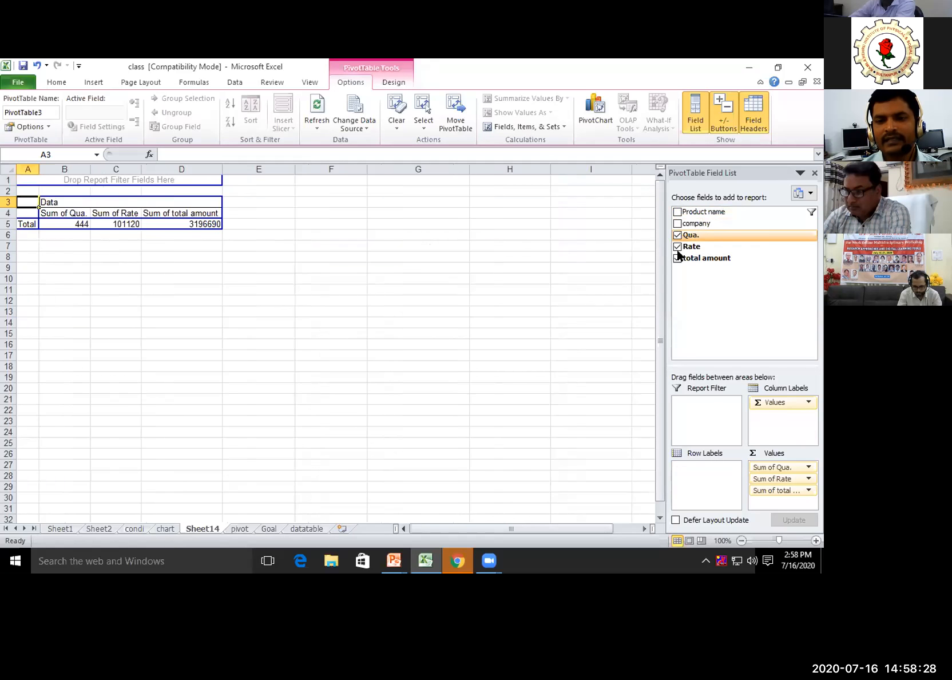
pyautogui.click(677, 246)
pyautogui.click(677, 258)
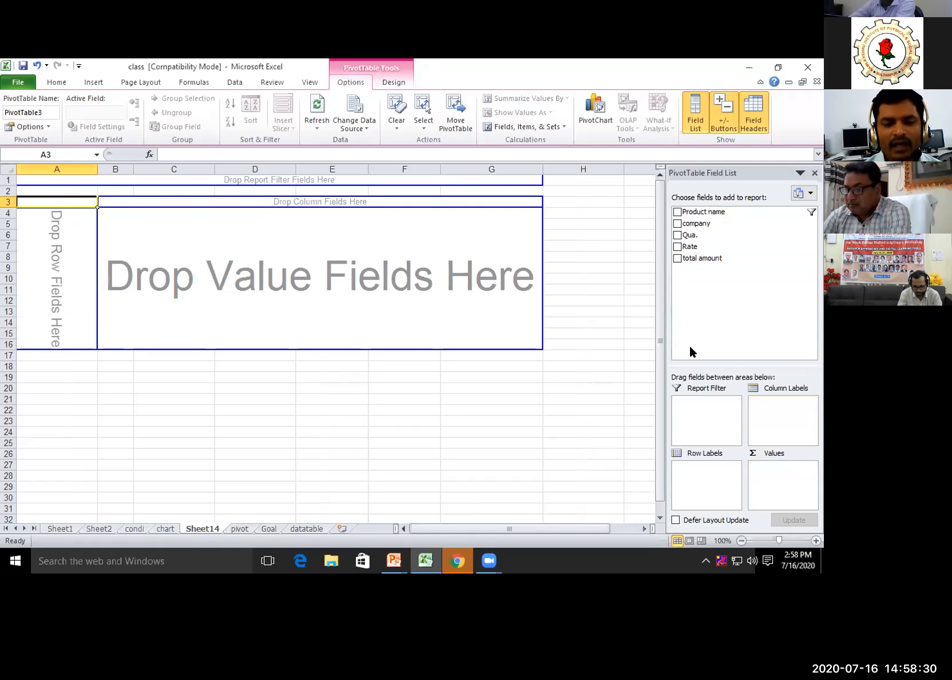
# Step: Open the pivot sheet's product data and review the Tables entry in the PowerPoint slide show before returning to the Excel data
pyautogui.click(238, 526)
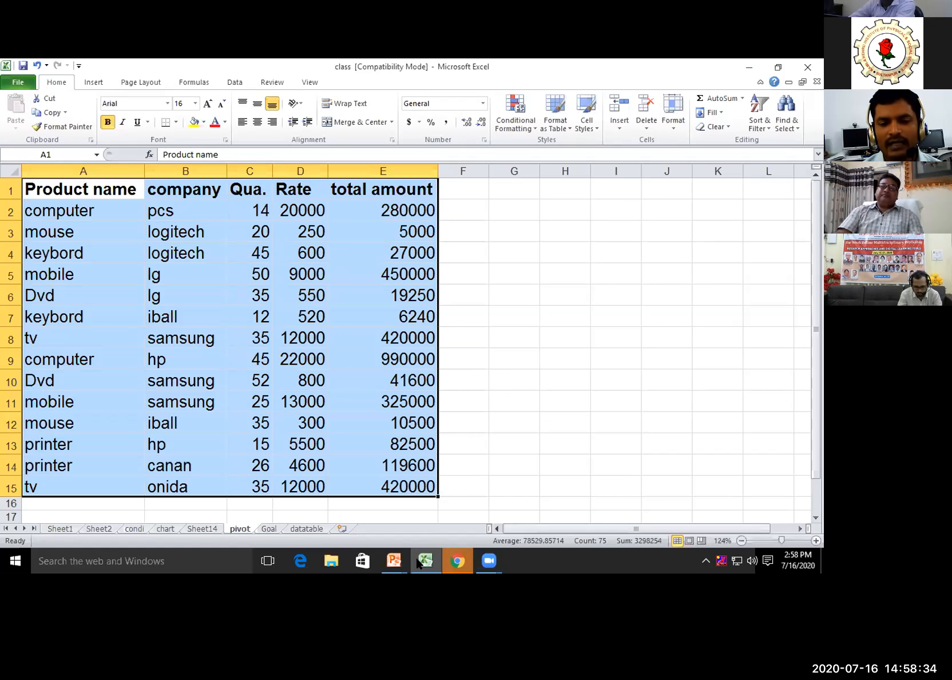
pyautogui.click(394, 562)
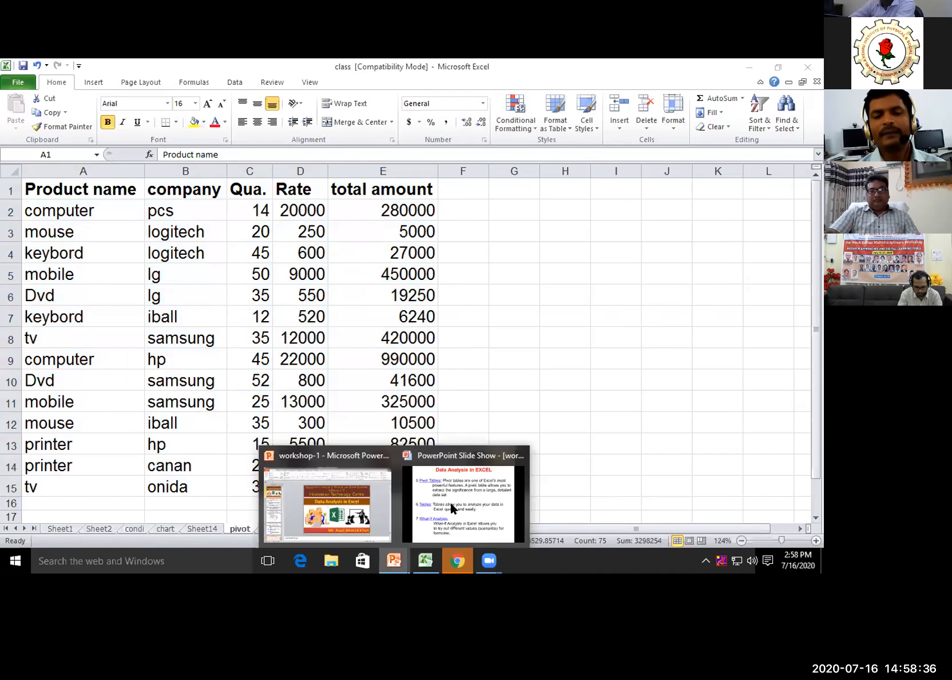
pyautogui.click(450, 503)
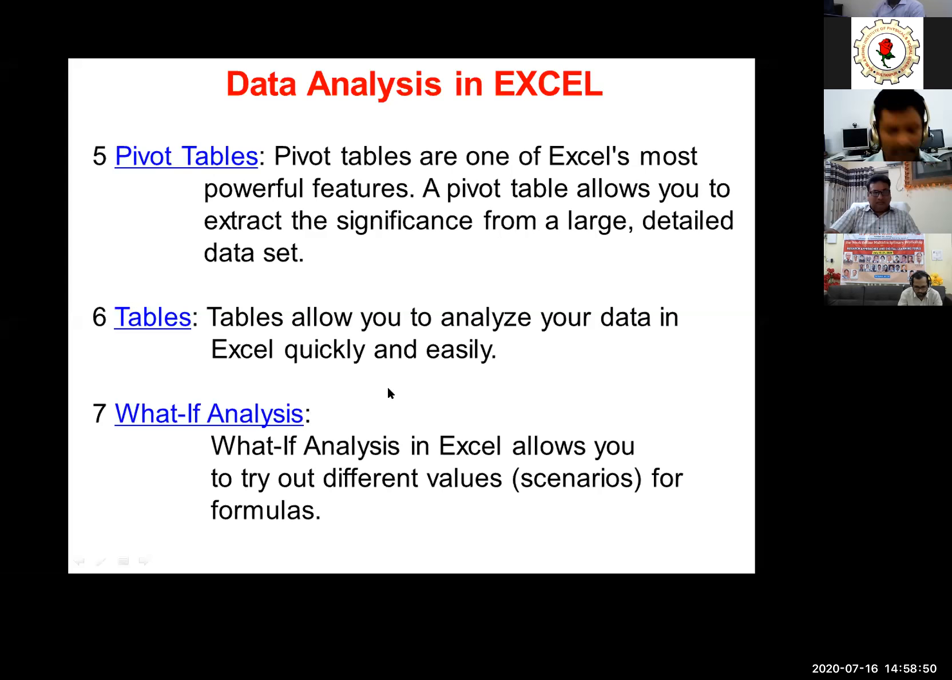
pyautogui.hotkey('alt', 'Tab')
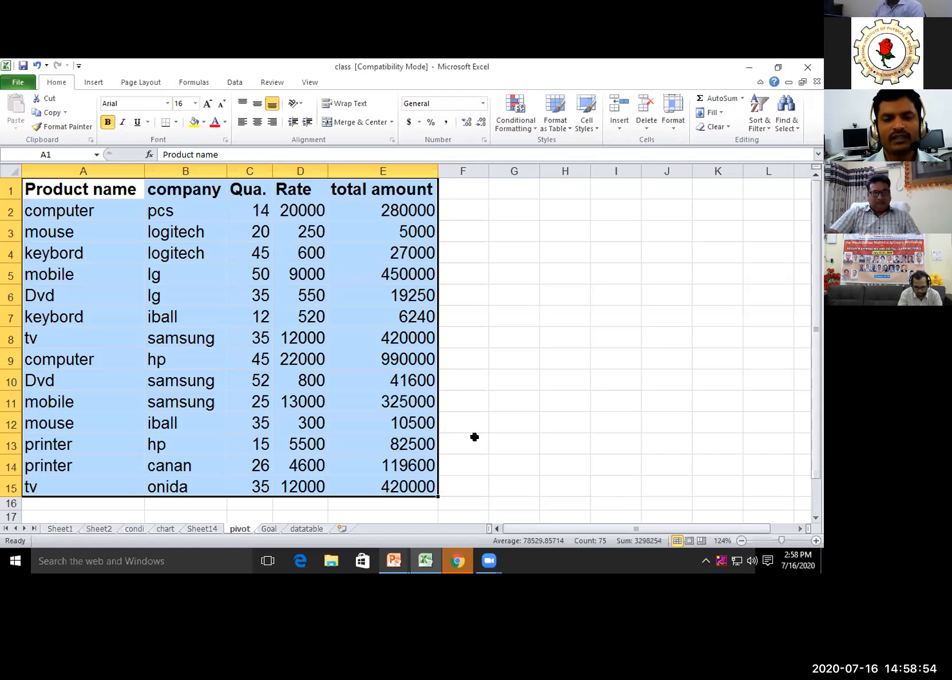
pyautogui.click(514, 295)
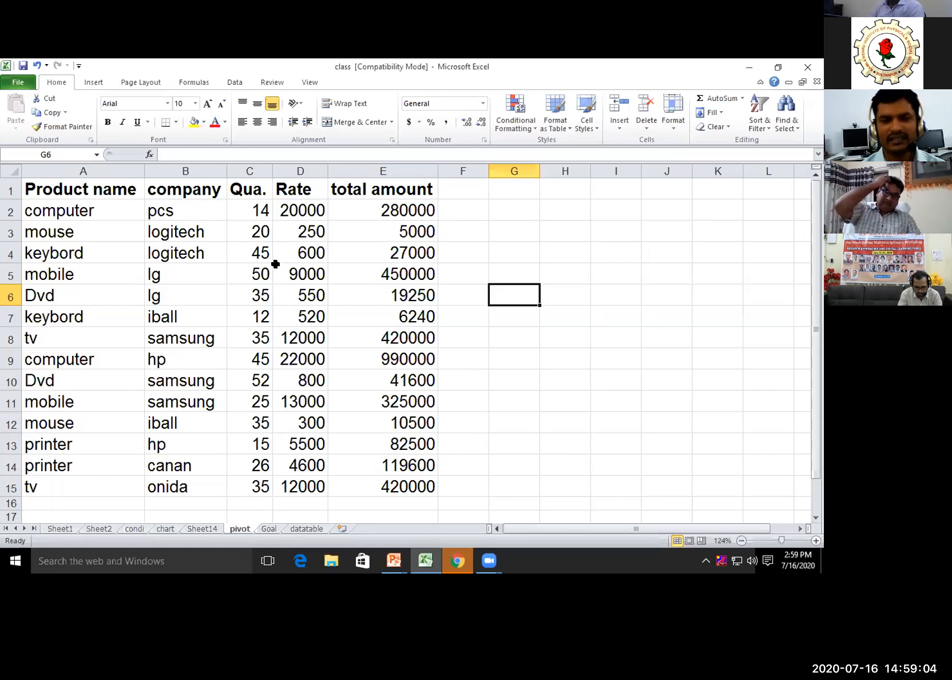
pyautogui.scroll(-1, 258, 423)
pyautogui.scroll(1, 258, 423)
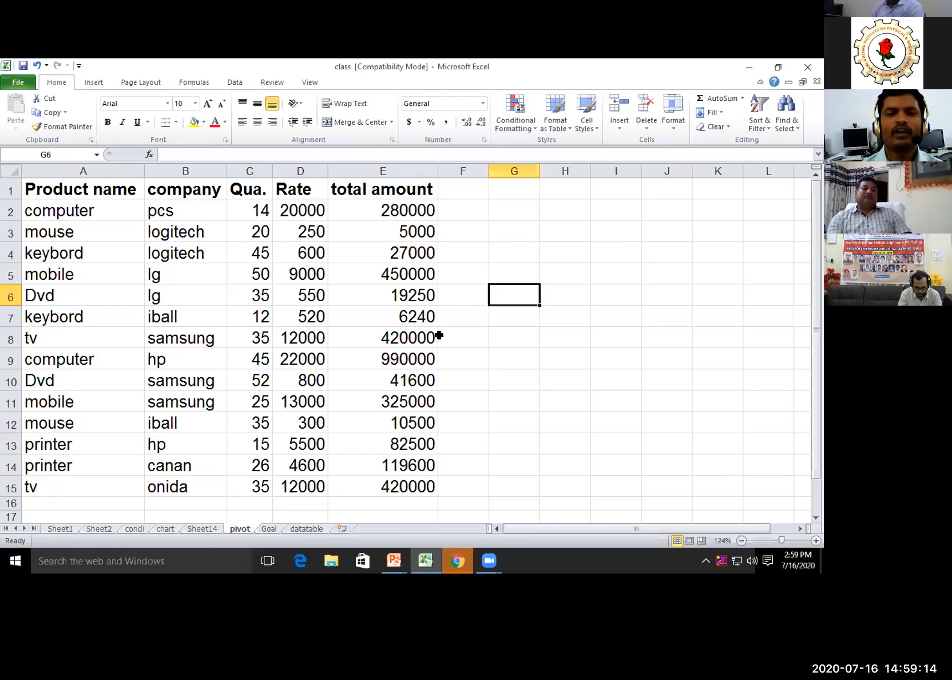
# Step: Convert the range A1:E16 on the pivot sheet into a table with headers and apply a red medium table style
pyautogui.moveTo(103, 192); pyautogui.dragTo(424, 486)
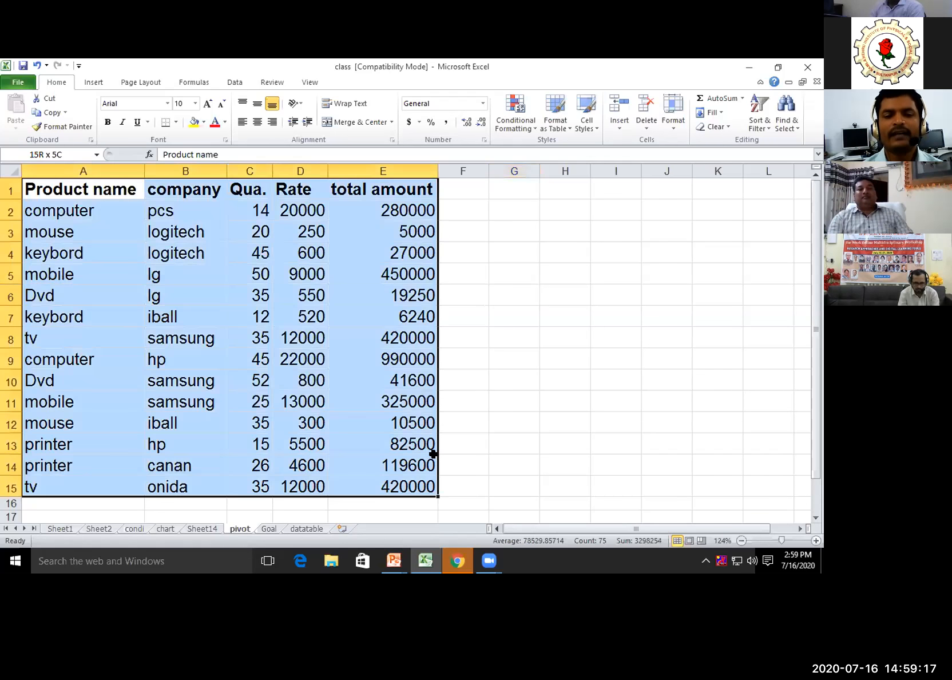
pyautogui.click(95, 82)
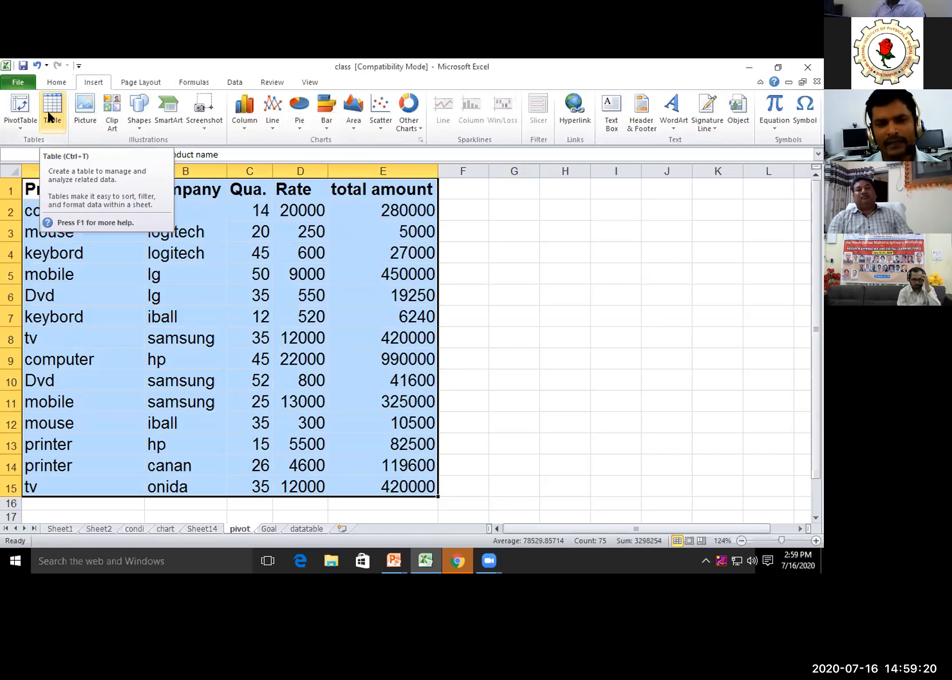
pyautogui.click(50, 118)
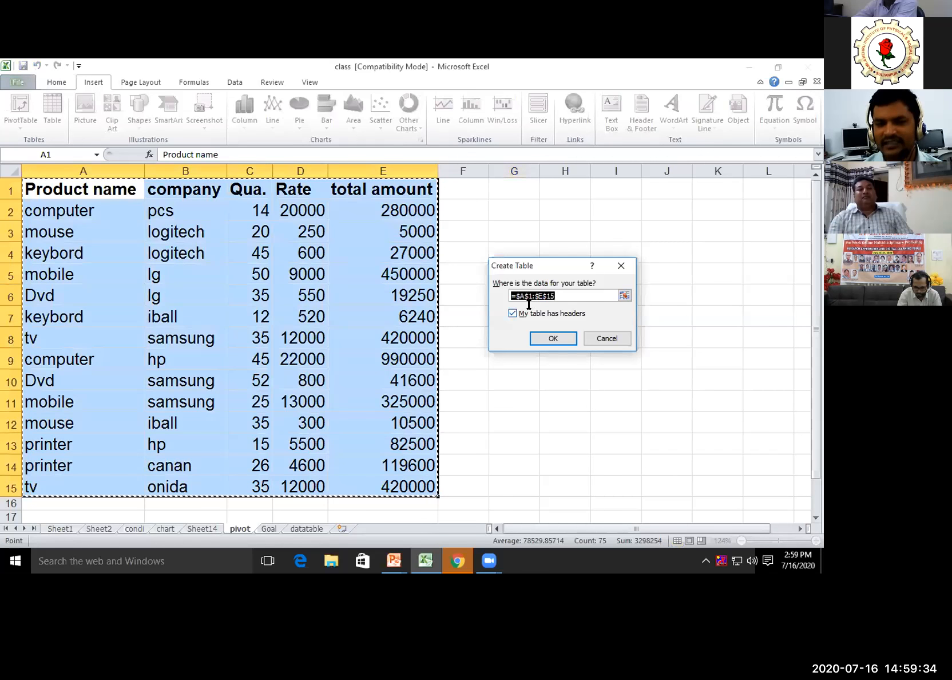
pyautogui.moveTo(556, 296); pyautogui.dragTo(502, 296)
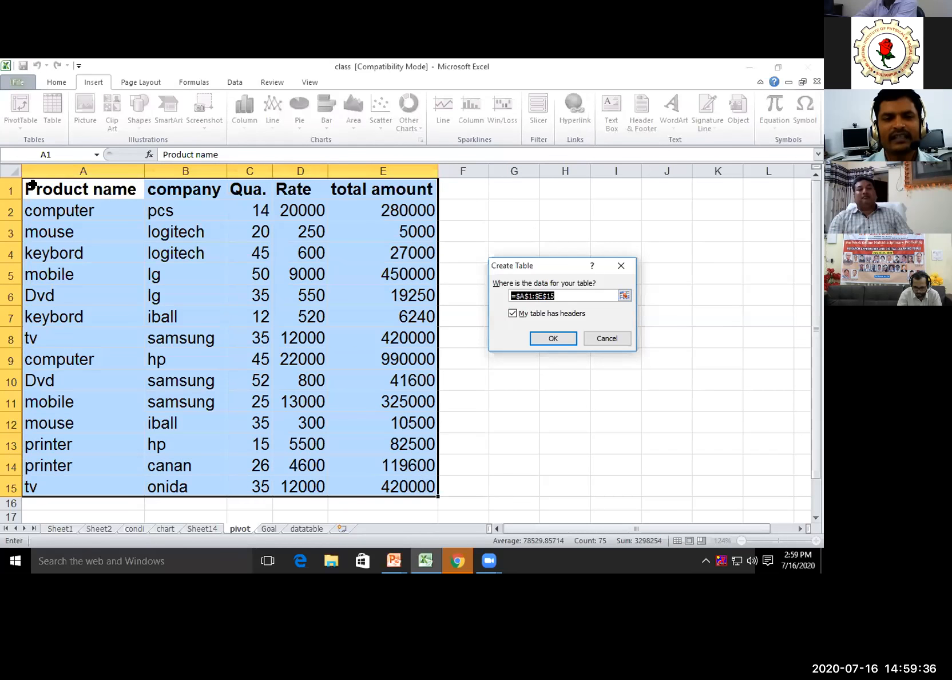
pyautogui.moveTo(57, 190); pyautogui.dragTo(376, 491)
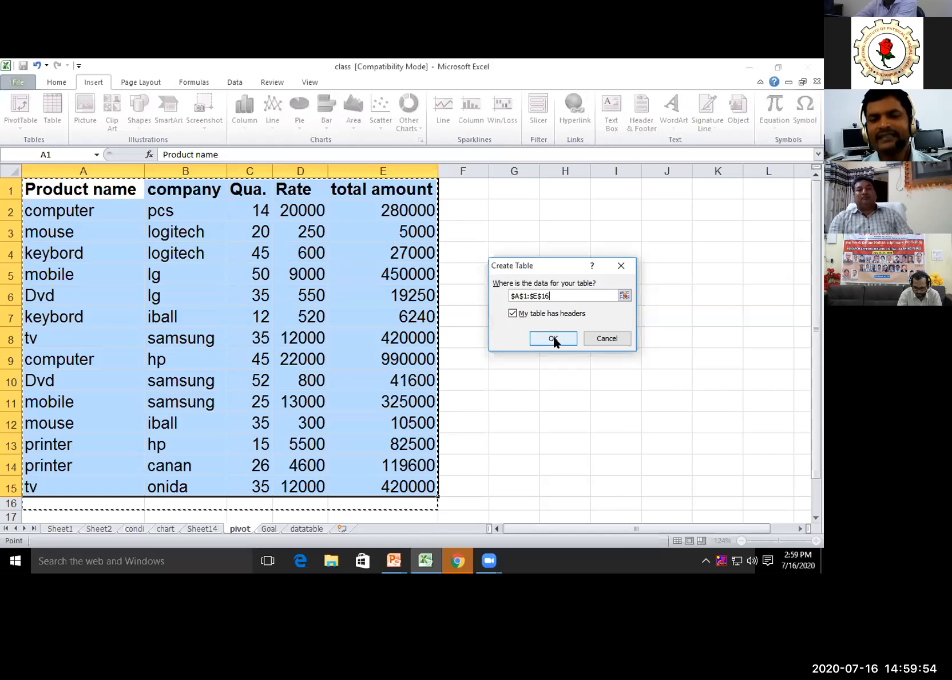
pyautogui.click(525, 344)
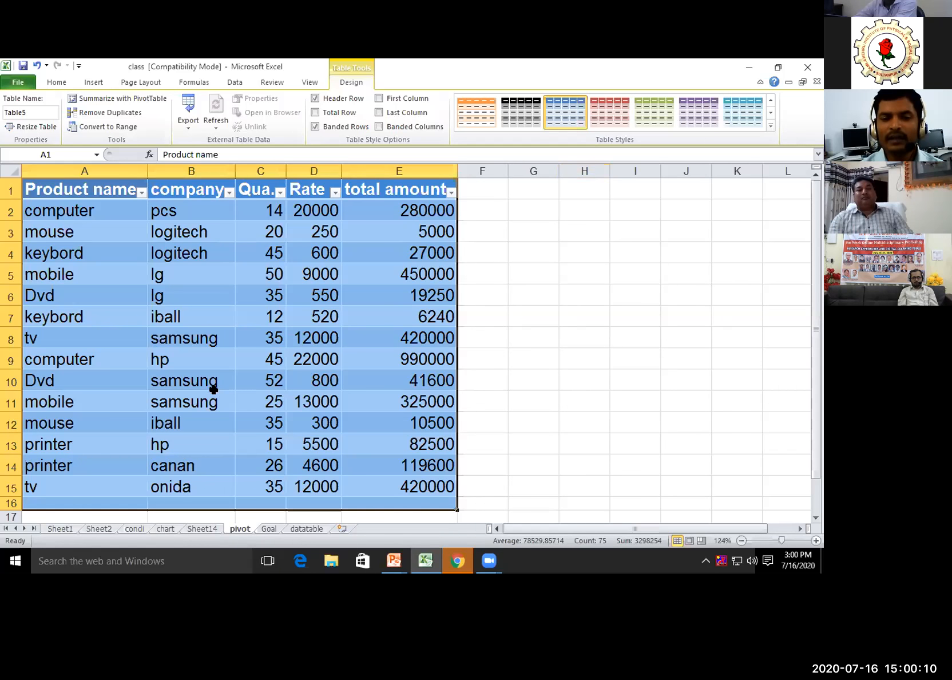
pyautogui.click(771, 126)
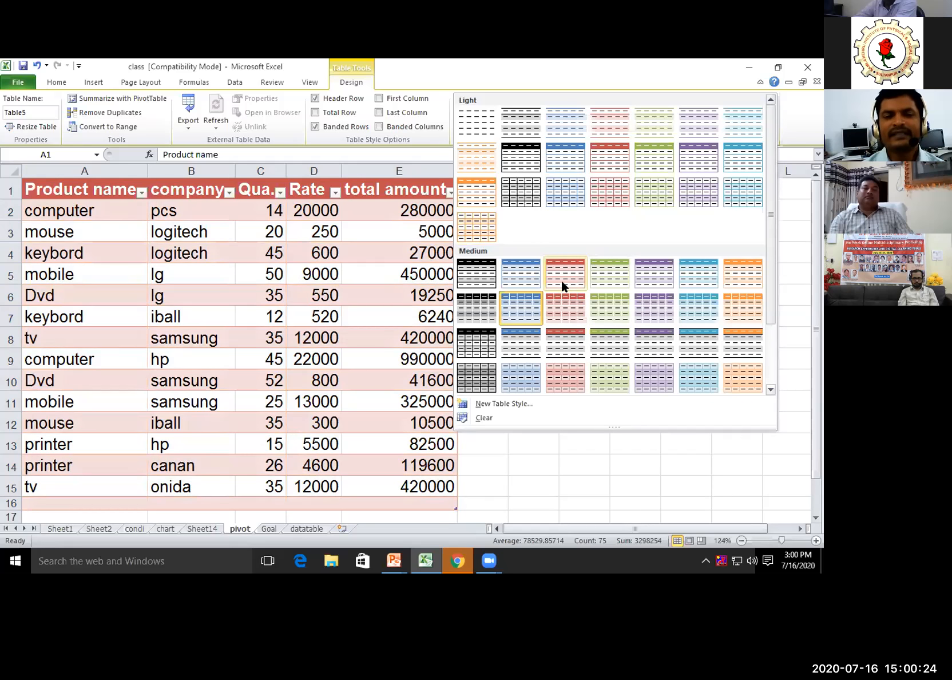
pyautogui.click(480, 435)
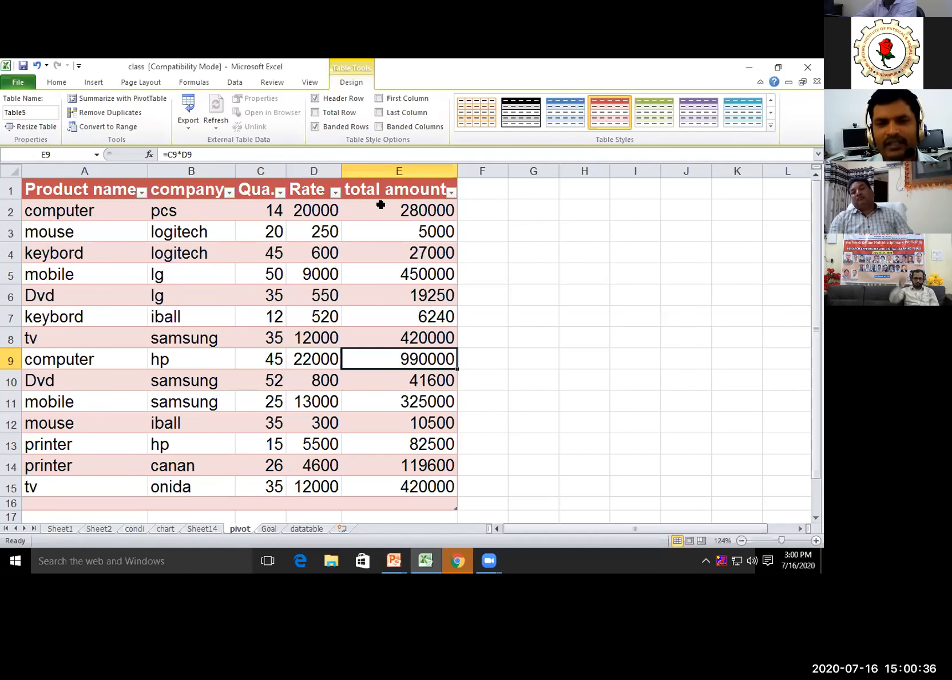
# Step: Enable banded columns, last column and first column emphasis, and a total row for the product table
pyautogui.click(377, 126)
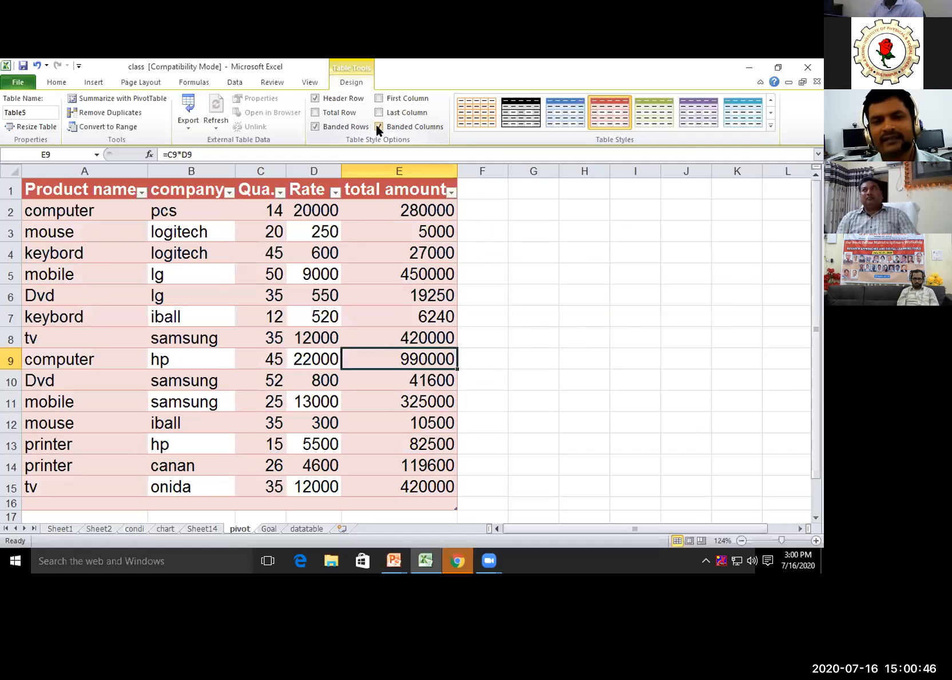
pyautogui.click(380, 117)
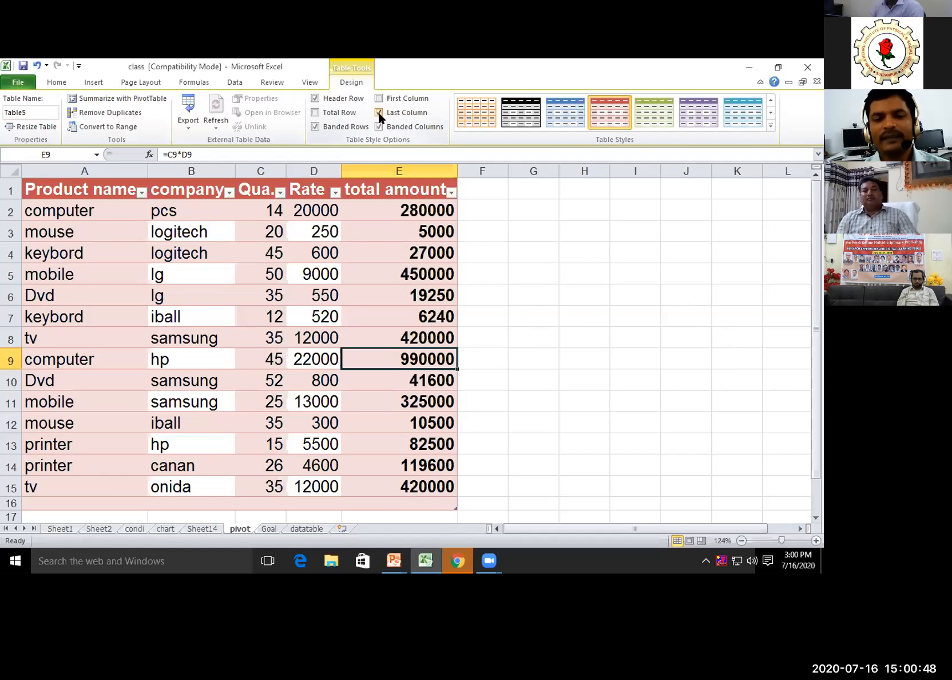
pyautogui.click(379, 99)
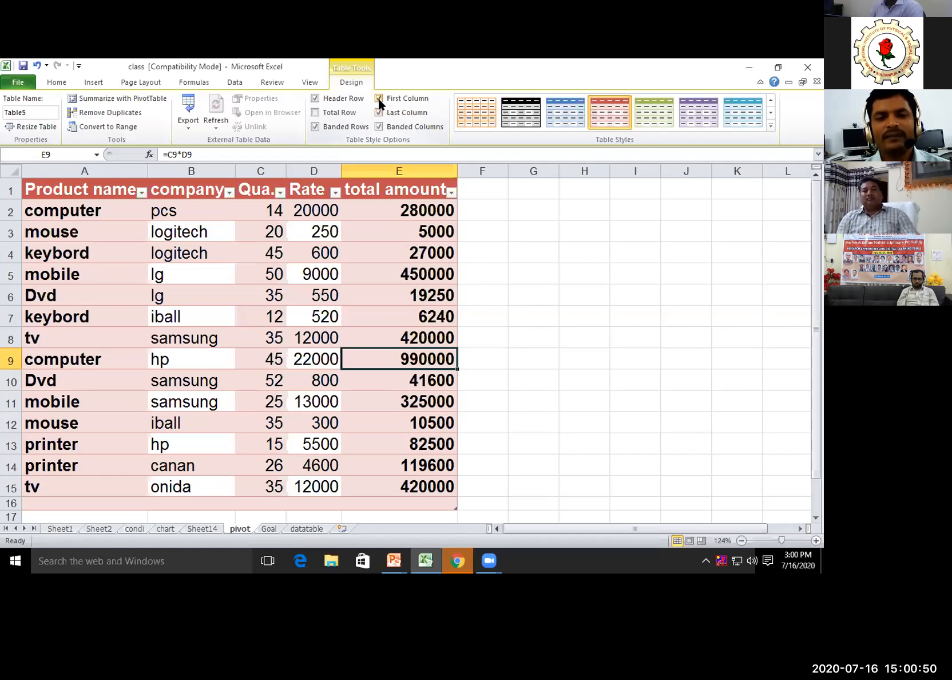
pyautogui.click(315, 112)
pyautogui.scroll(-2, 149, 476)
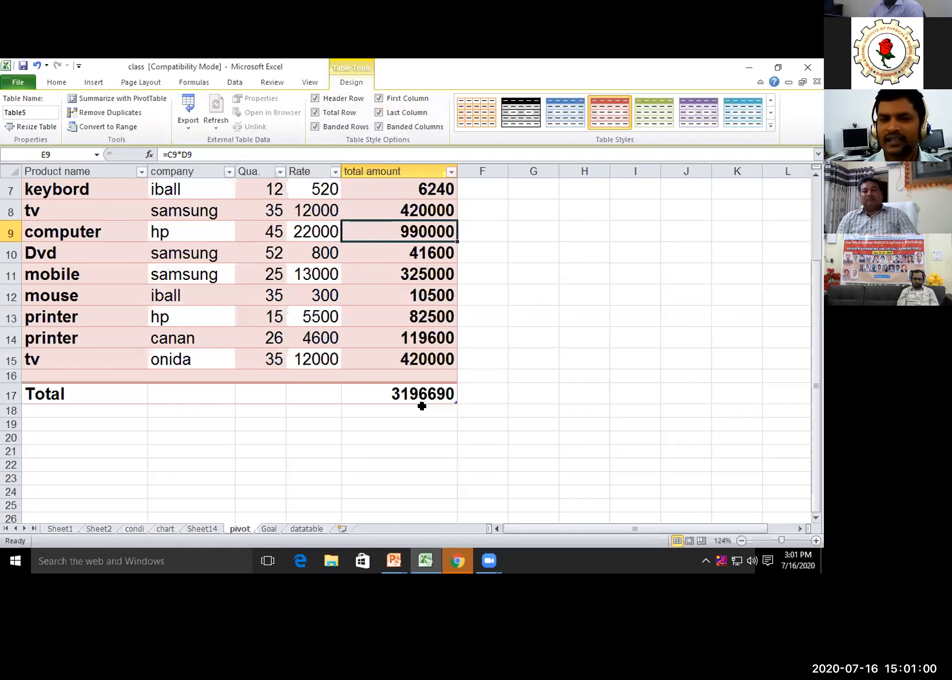
# Step: Disable the product table's total row, banded rows, banded columns, and last and first column emphasis
pyautogui.click(315, 112)
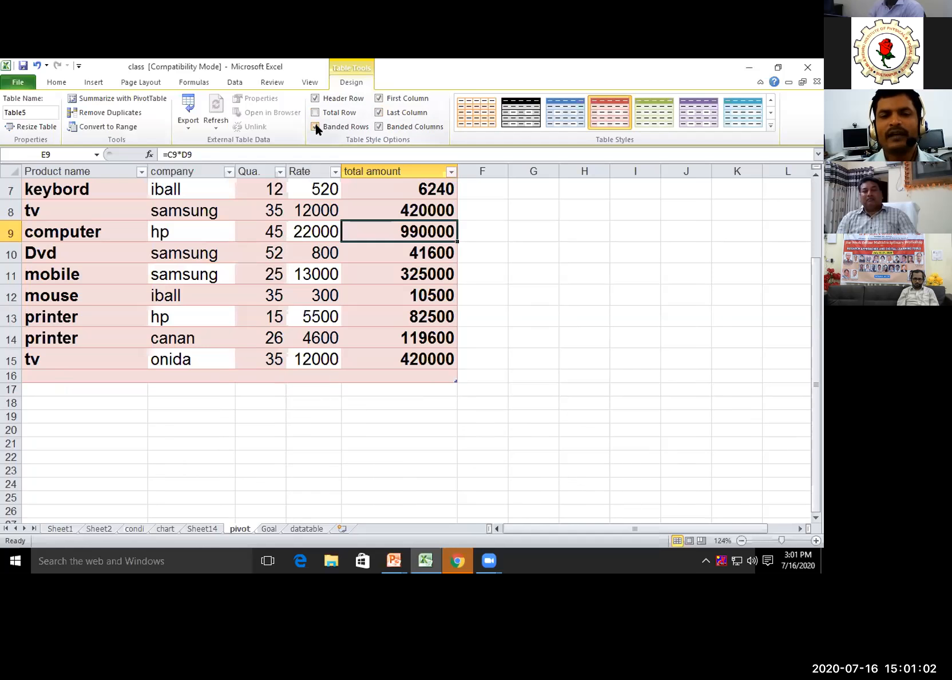
pyautogui.click(315, 127)
pyautogui.click(379, 126)
pyautogui.click(380, 111)
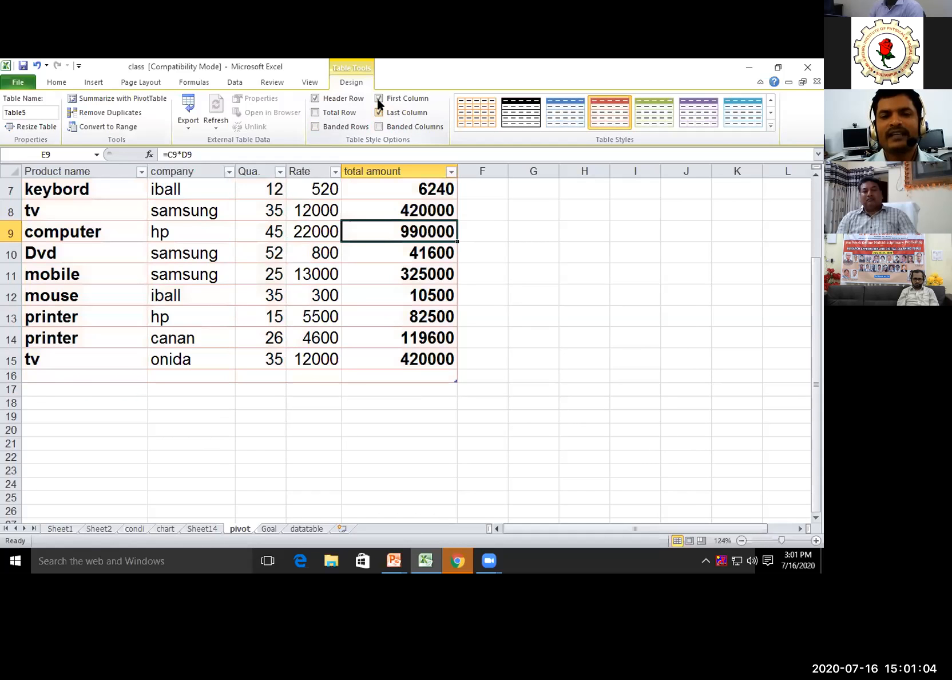
pyautogui.click(378, 100)
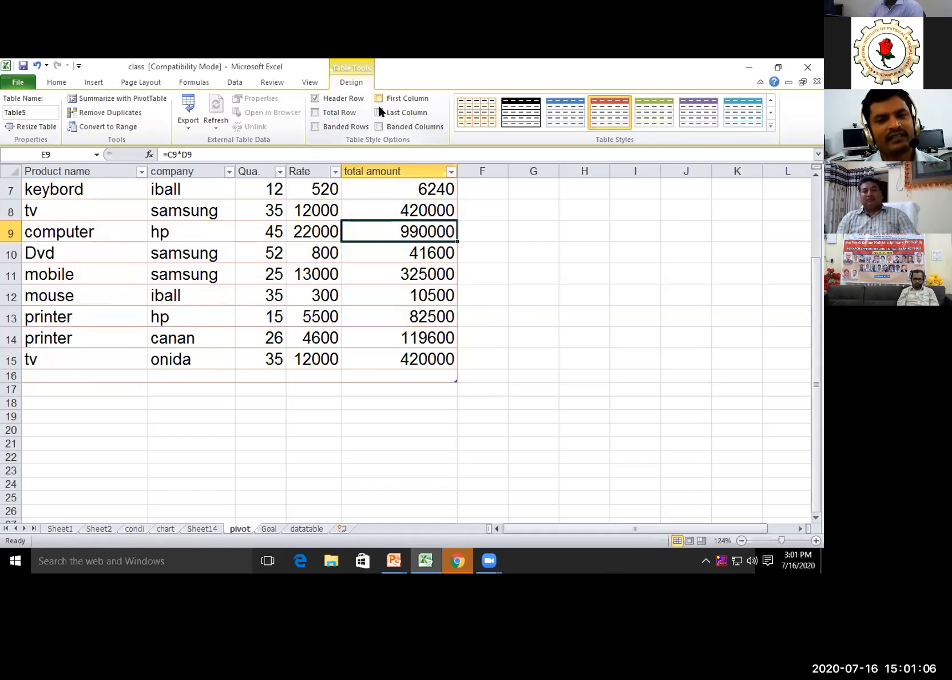
# Step: Enable banded columns, first column emphasis, banded rows and the total row for the product table
pyautogui.click(379, 126)
pyautogui.click(378, 98)
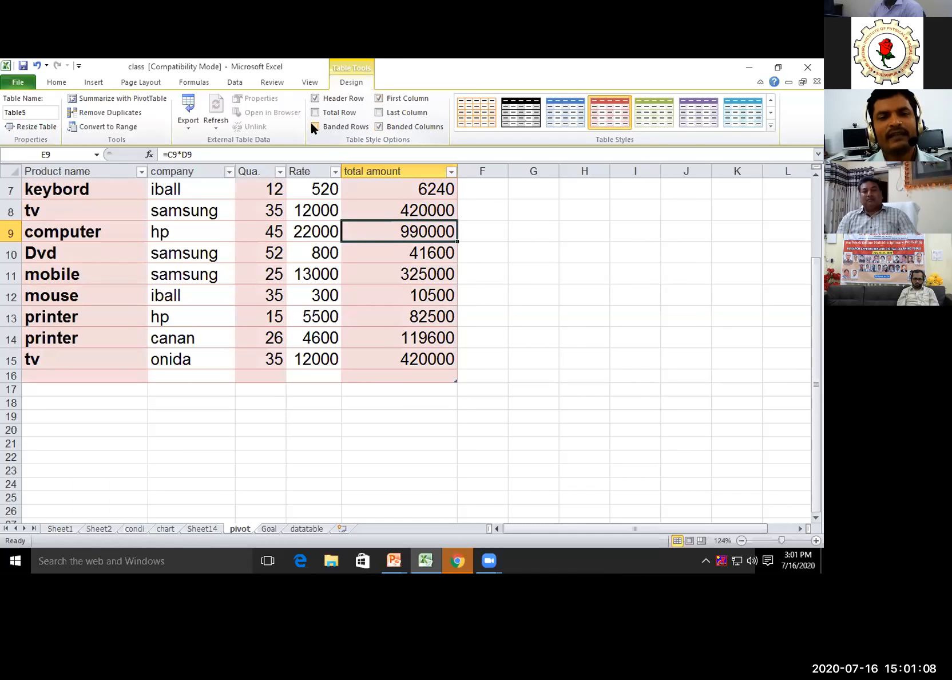
pyautogui.click(315, 127)
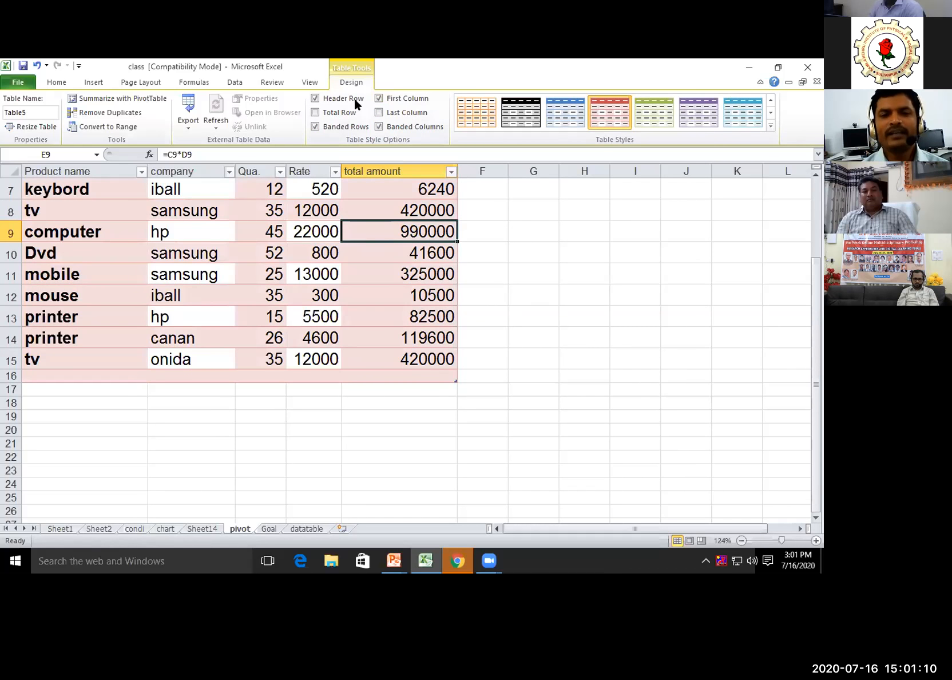
pyautogui.click(316, 113)
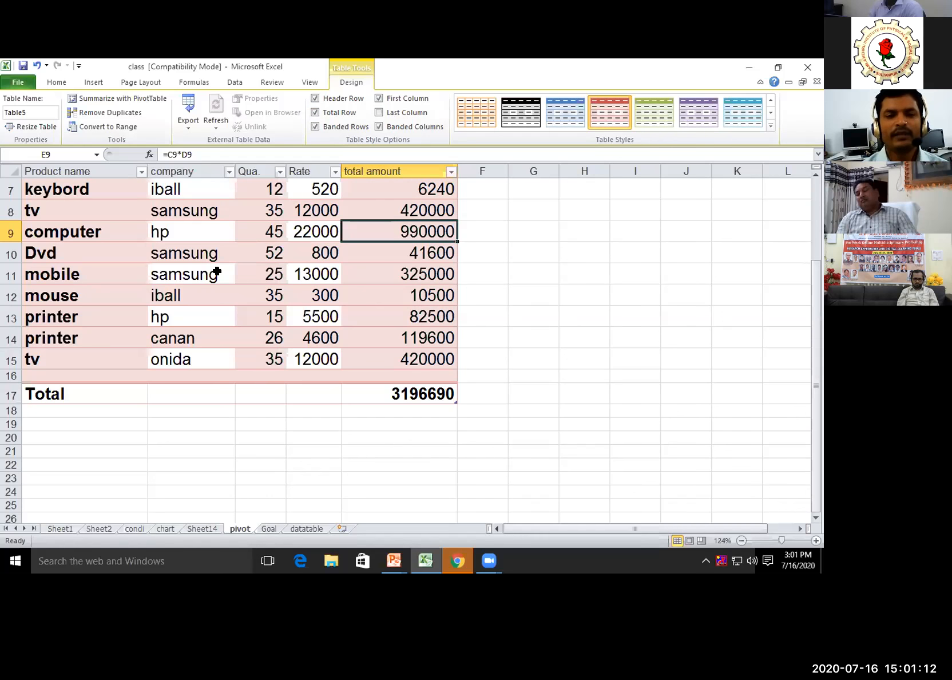
pyautogui.scroll(2, 193, 249)
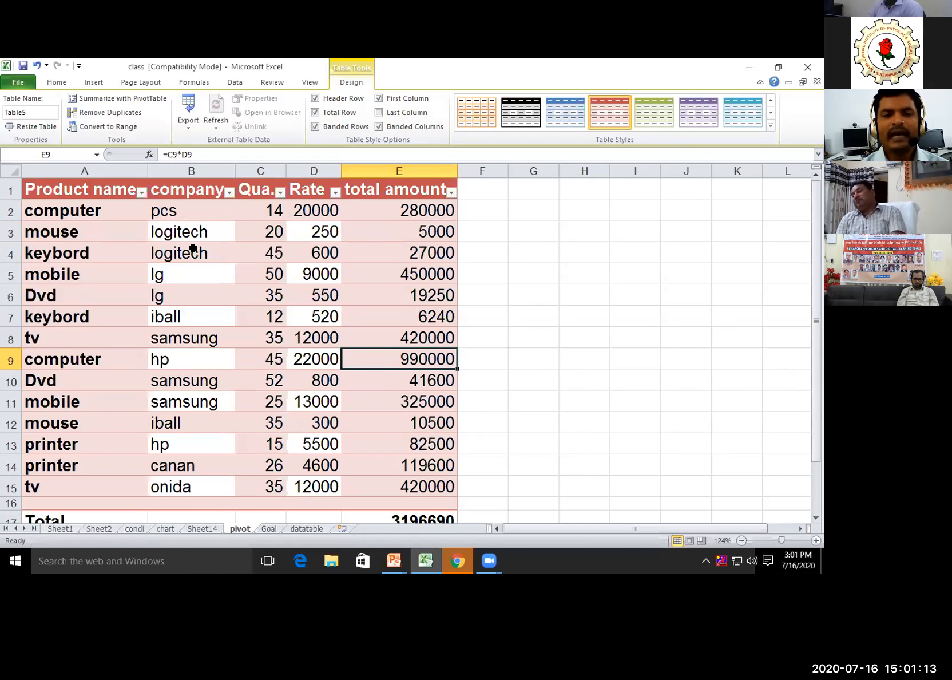
# Step: Filter the table's company column to show only lg, logitech and onida
pyautogui.click(229, 192)
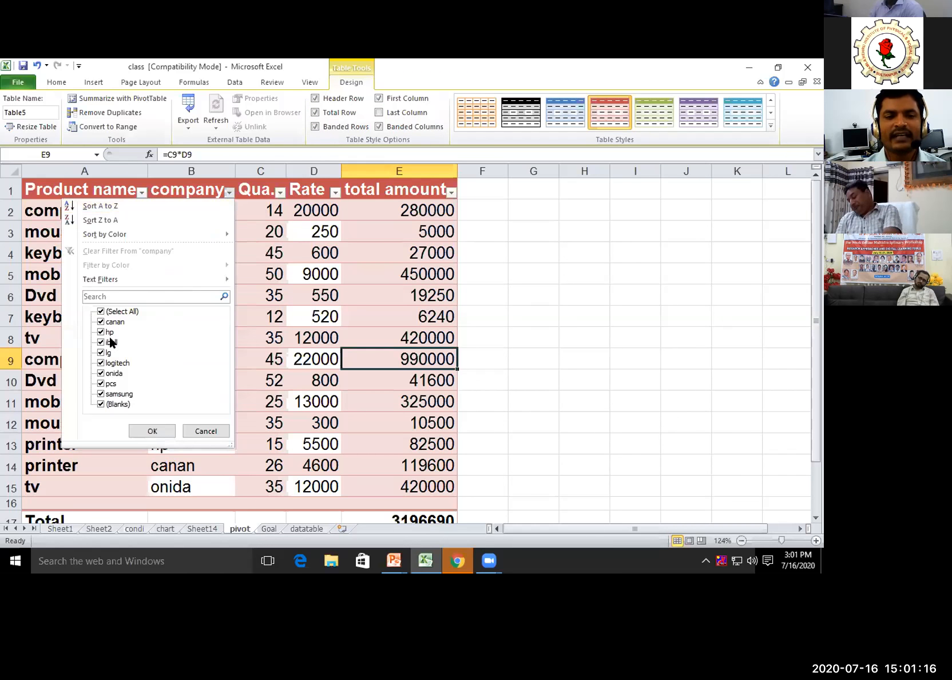
pyautogui.click(102, 311)
pyautogui.click(102, 352)
pyautogui.click(101, 363)
pyautogui.click(101, 374)
pyautogui.click(150, 431)
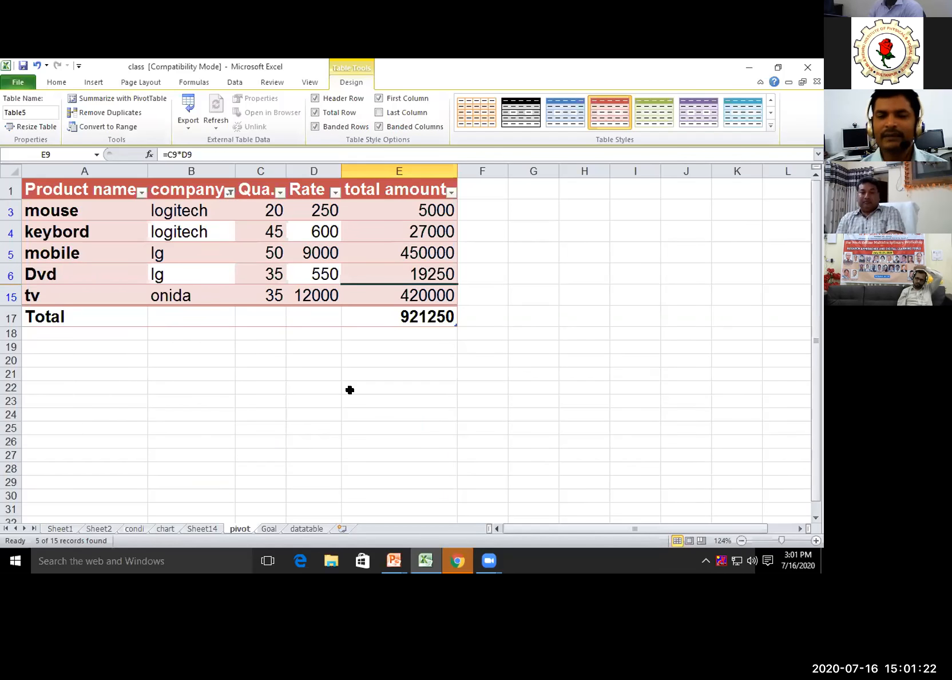
# Step: Restore all companies in the table's company filter
pyautogui.click(229, 192)
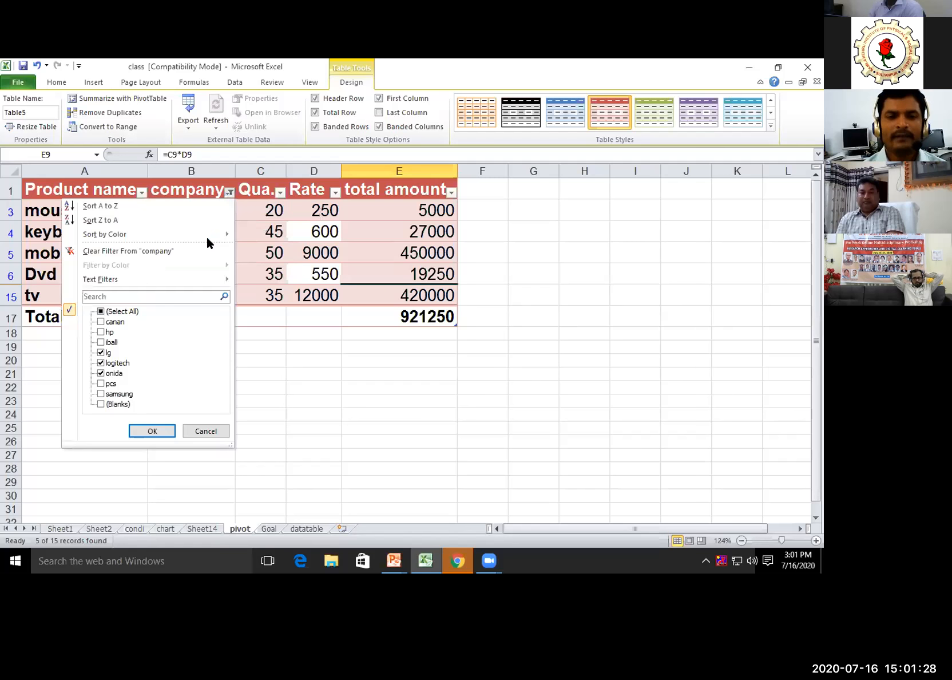
pyautogui.click(101, 311)
pyautogui.click(147, 431)
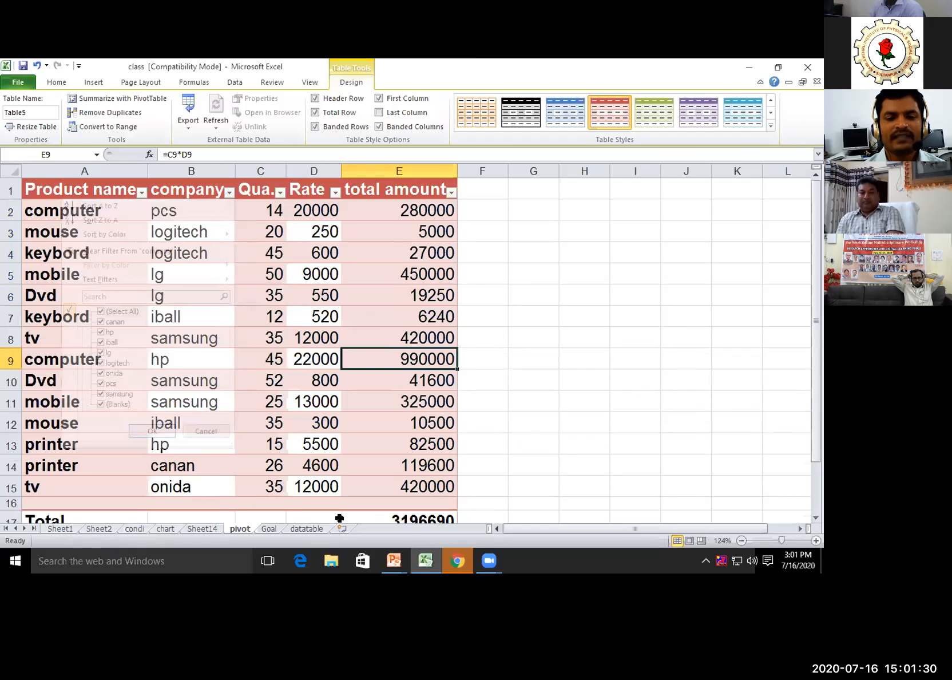
# Step: Switch to the PowerPoint slide show, and on the Excel Goal sheet examine the What-If Analysis options and the computer's profit formula
pyautogui.hotkey('alt', 'Tab')
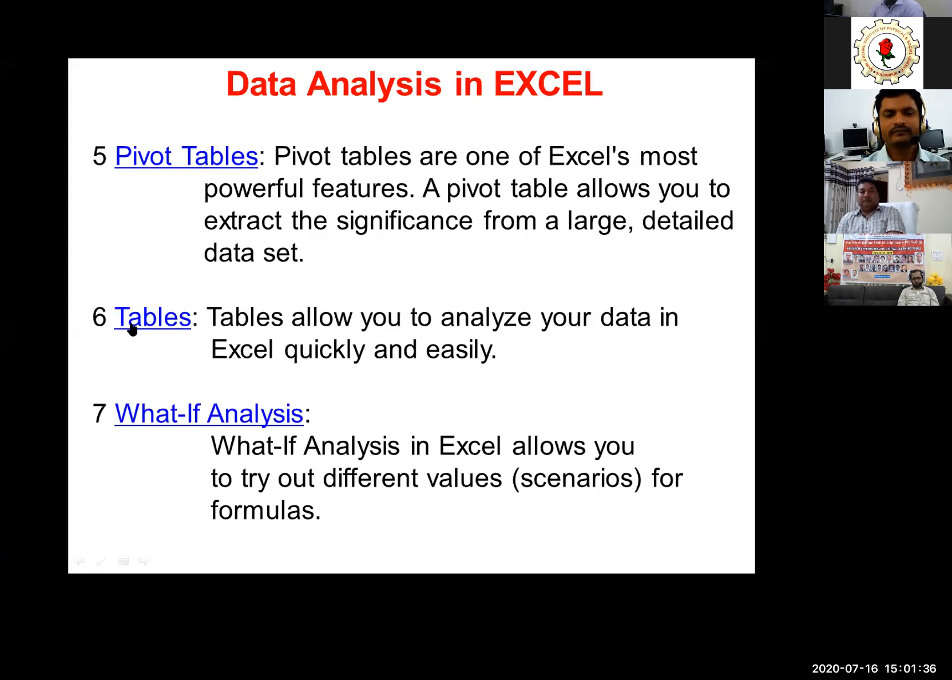
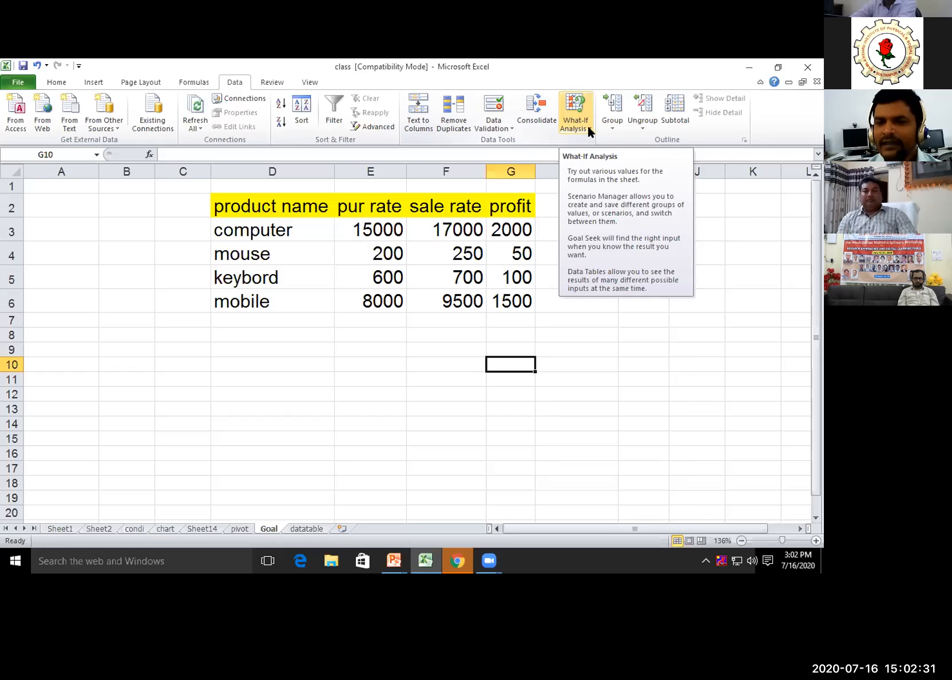
pyautogui.click(588, 125)
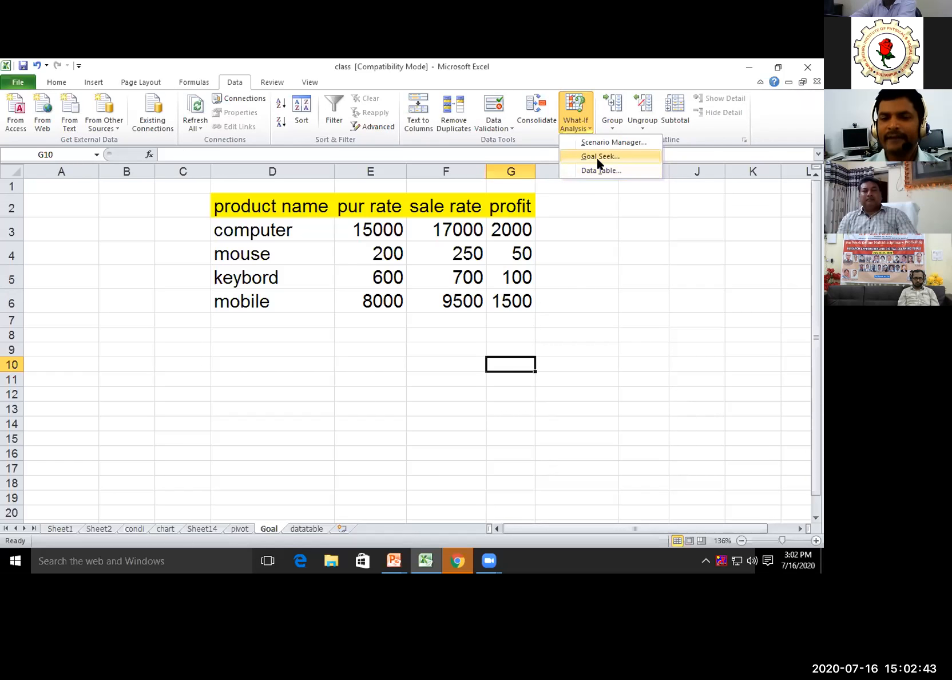
pyautogui.click(392, 357)
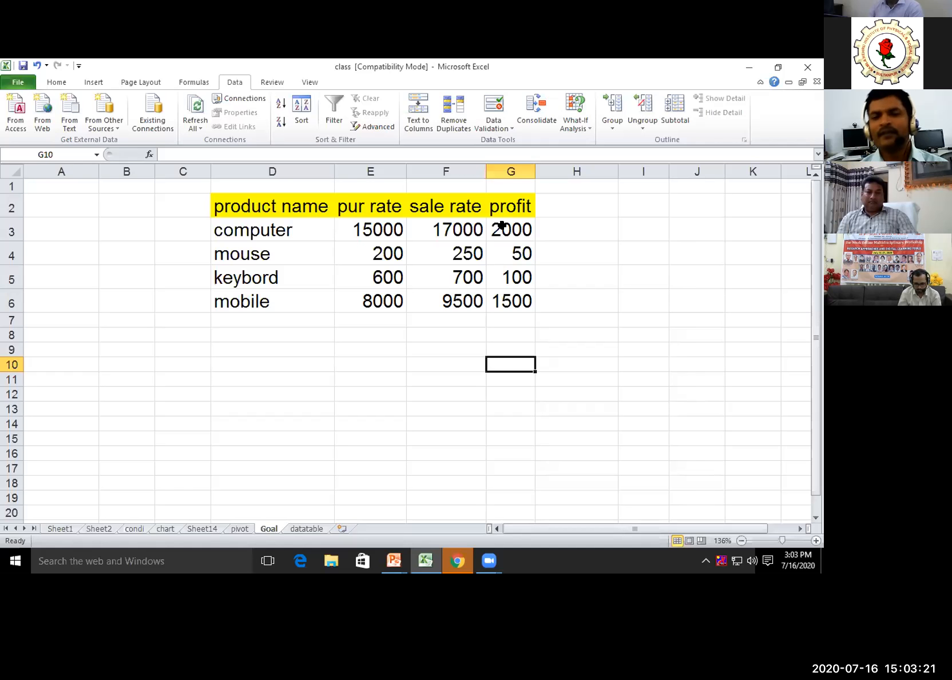
pyautogui.click(502, 230)
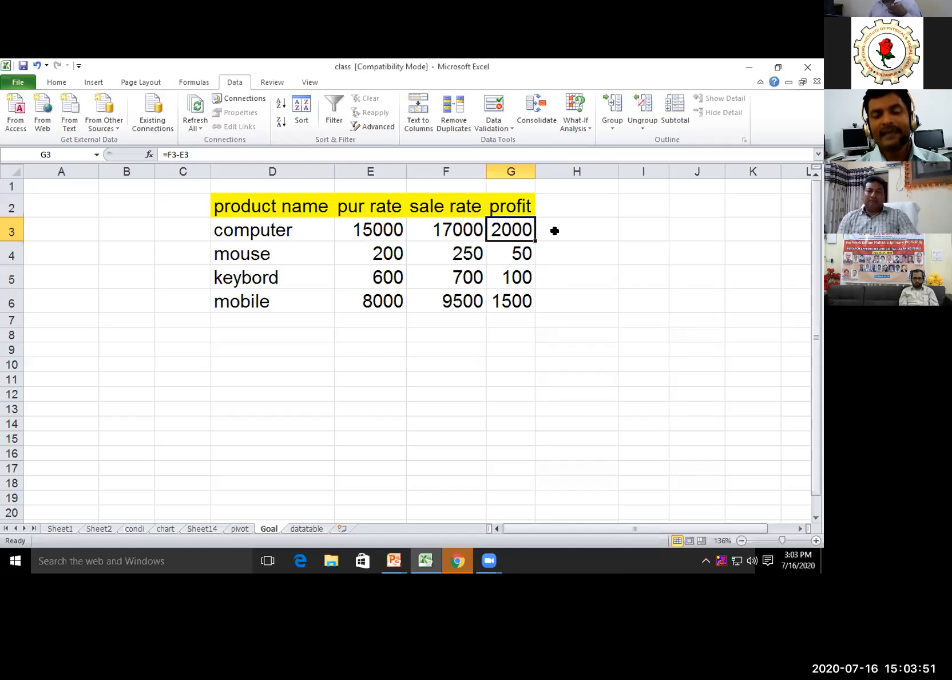
pyautogui.press('Right')
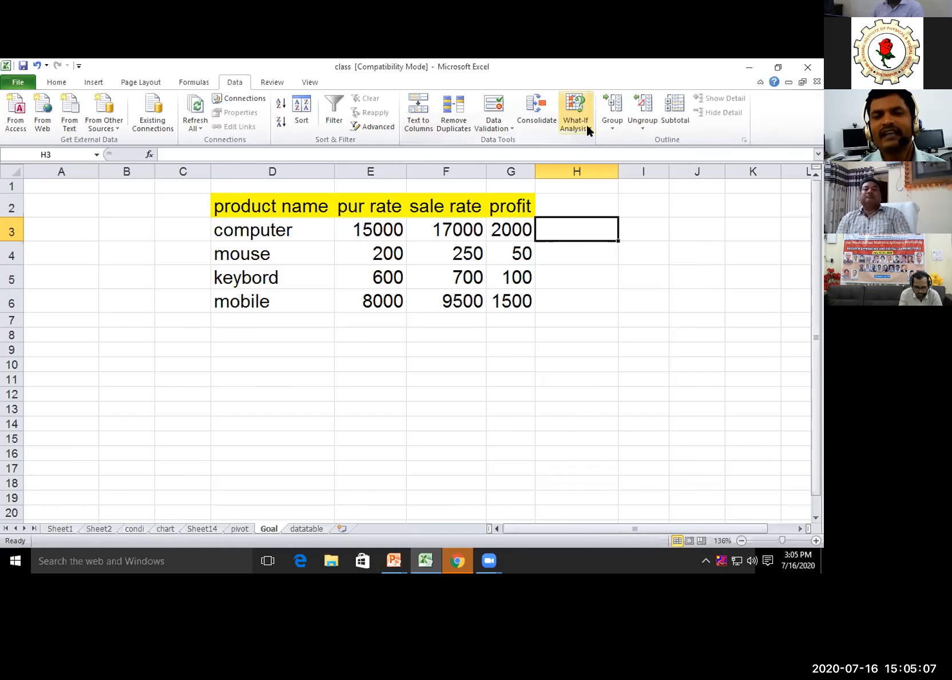
# Step: Try Goal Seek to bring the computer's profit in G3 to 2500 by changing its sale rate in F3, and discard the result
pyautogui.click(598, 155)
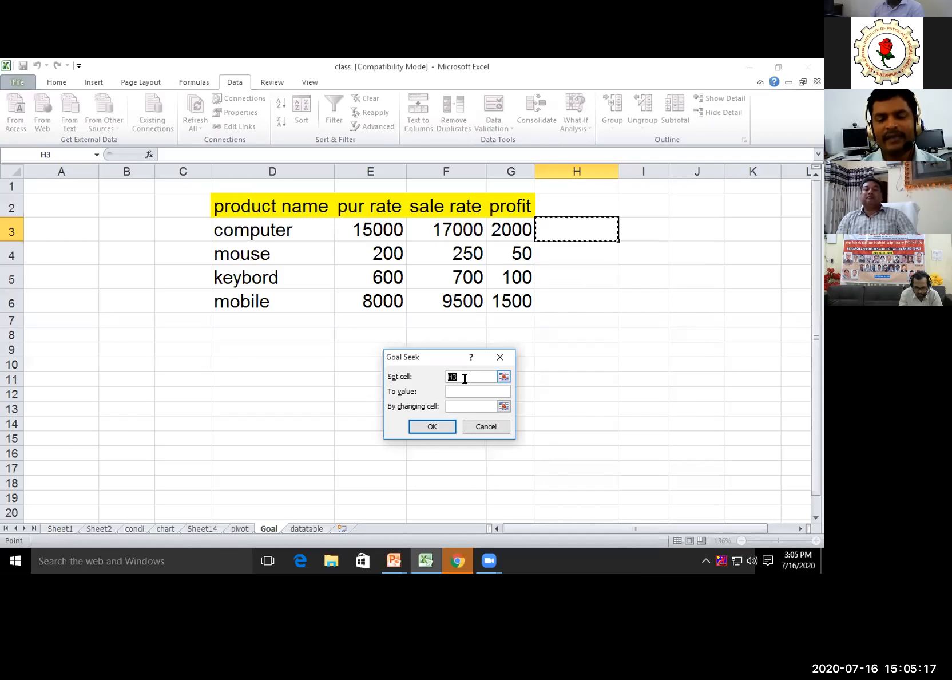
pyautogui.click(511, 231)
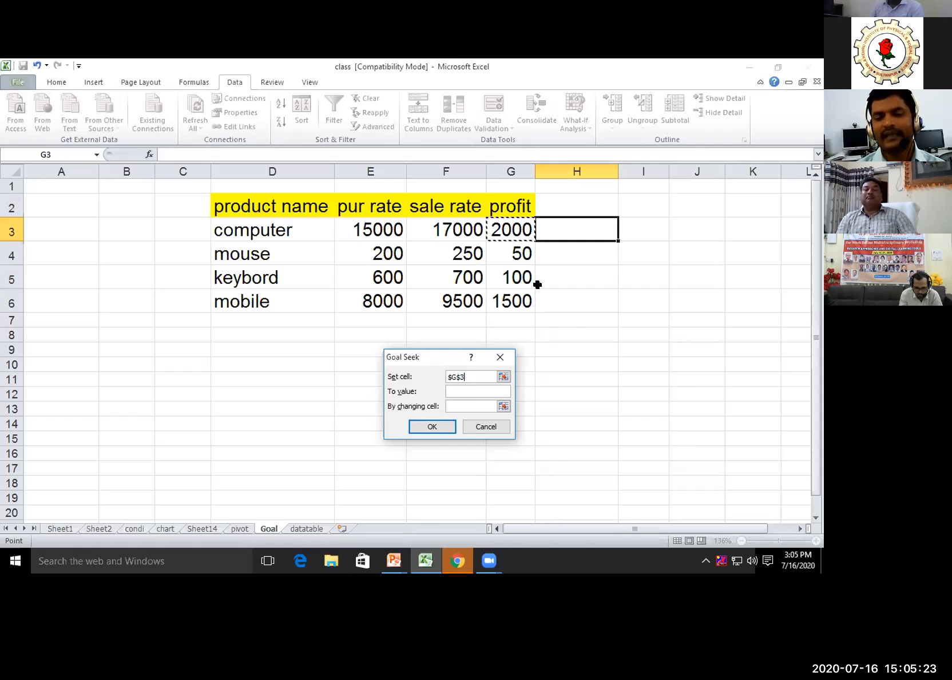
pyautogui.click(473, 387)
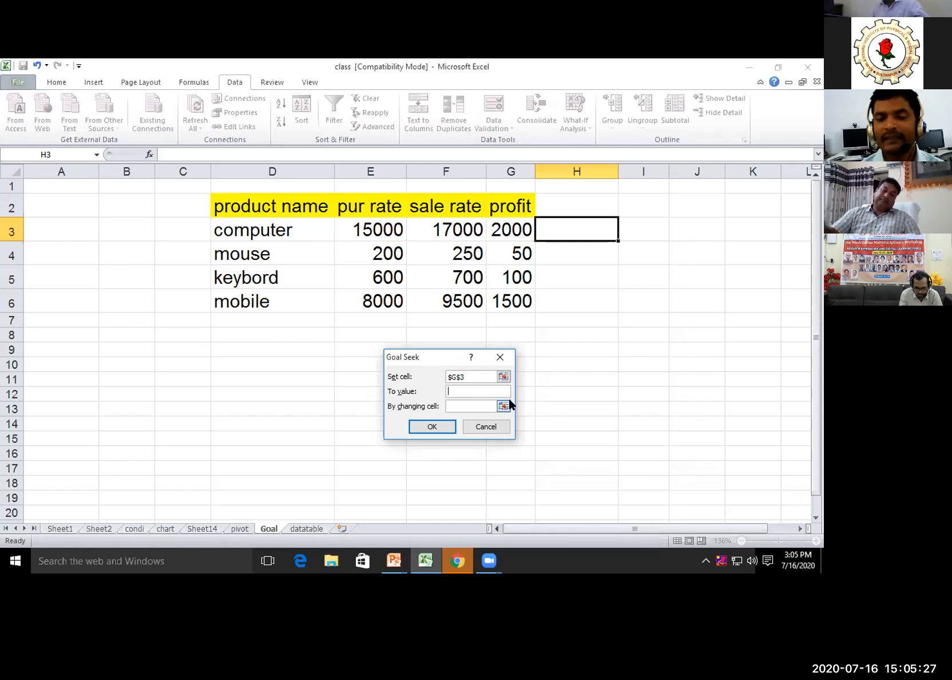
pyautogui.write('25')
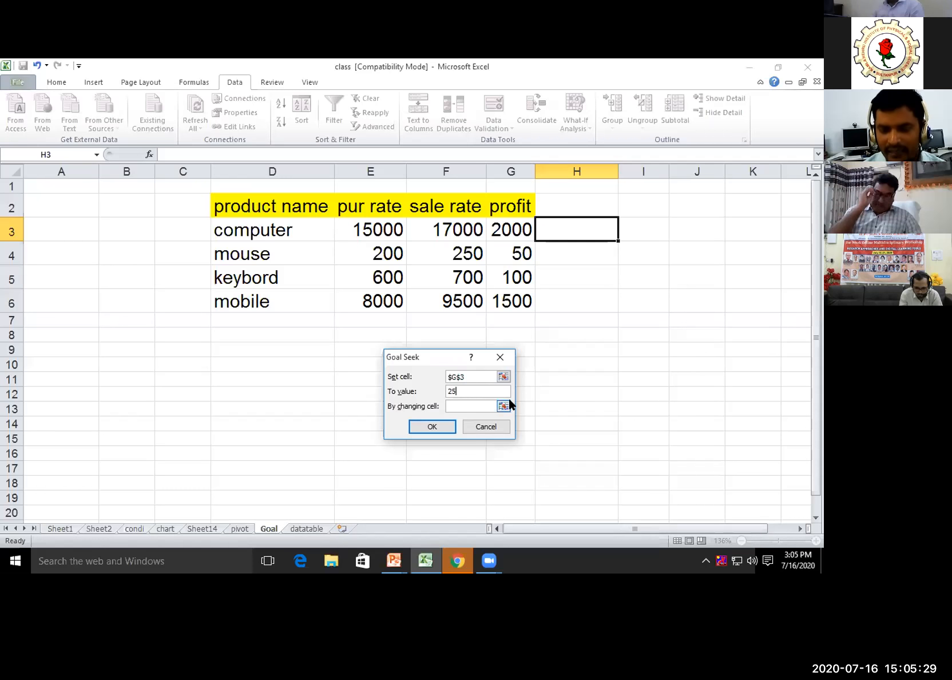
pyautogui.write('00')
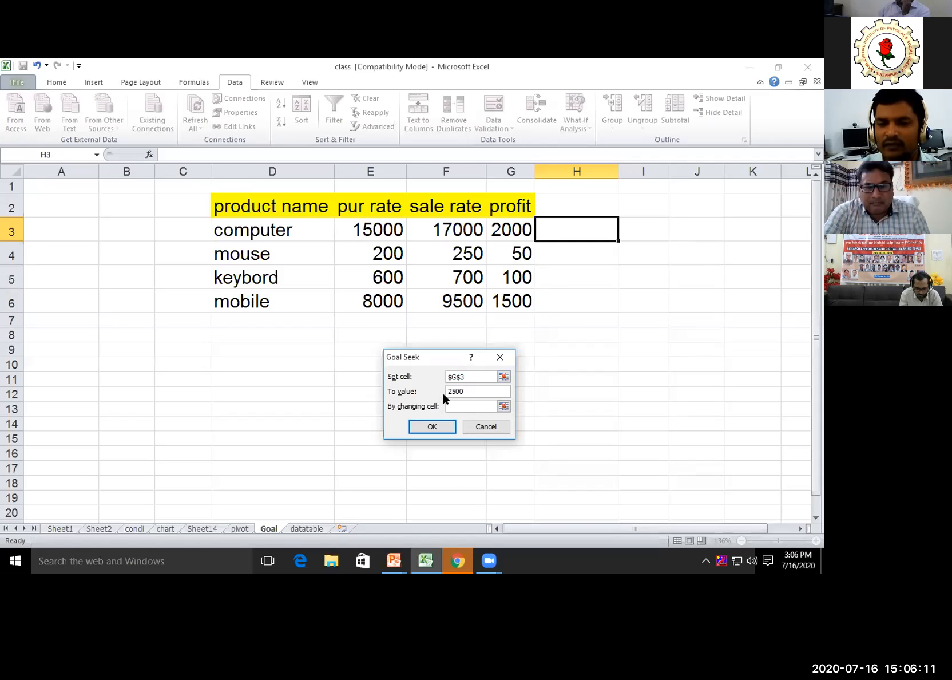
pyautogui.click(453, 406)
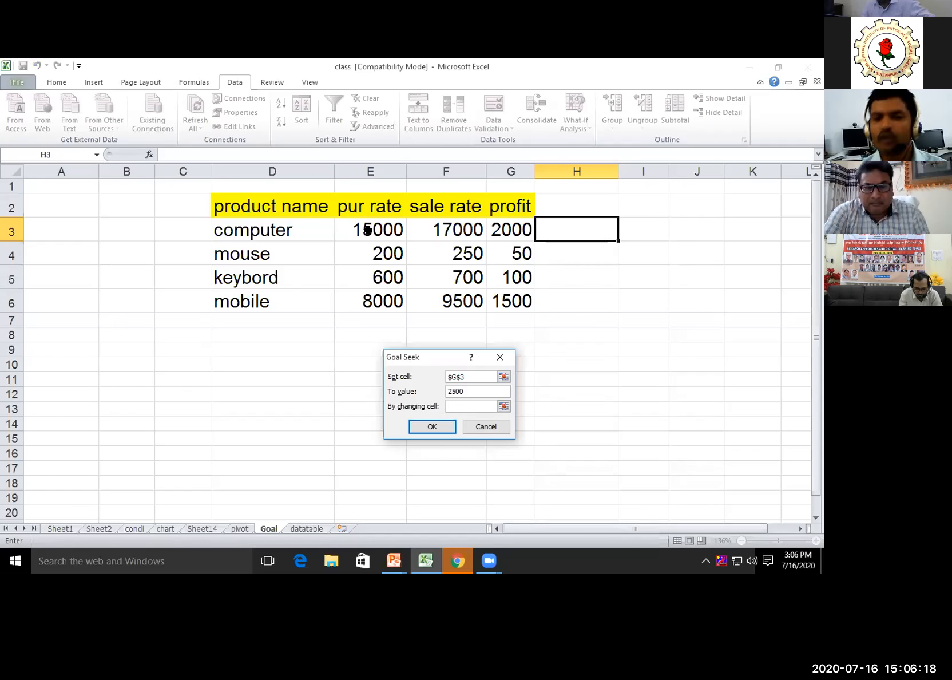
pyautogui.click(449, 229)
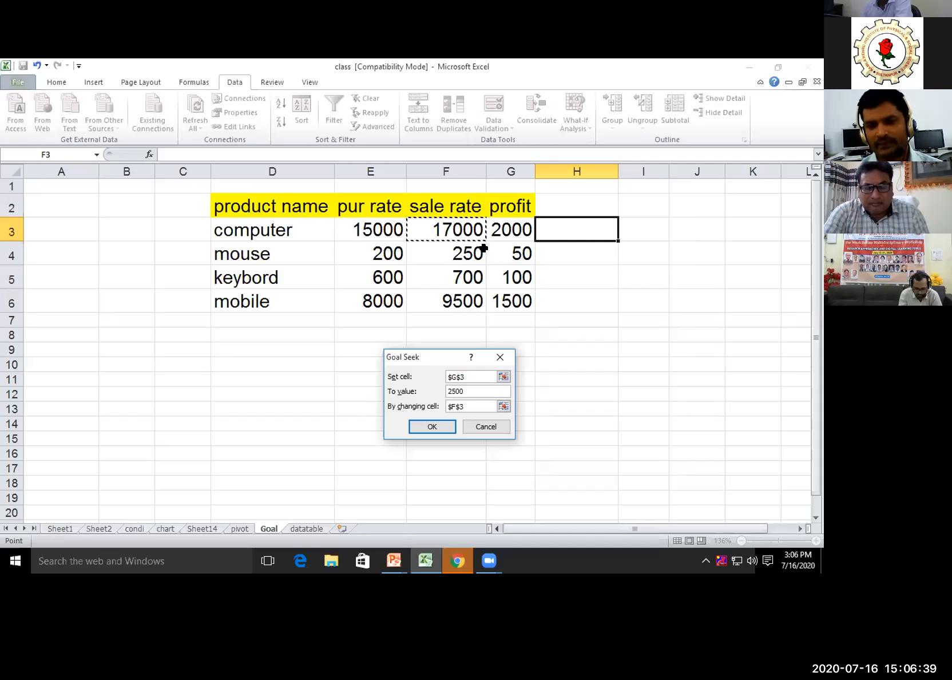
pyautogui.click(434, 426)
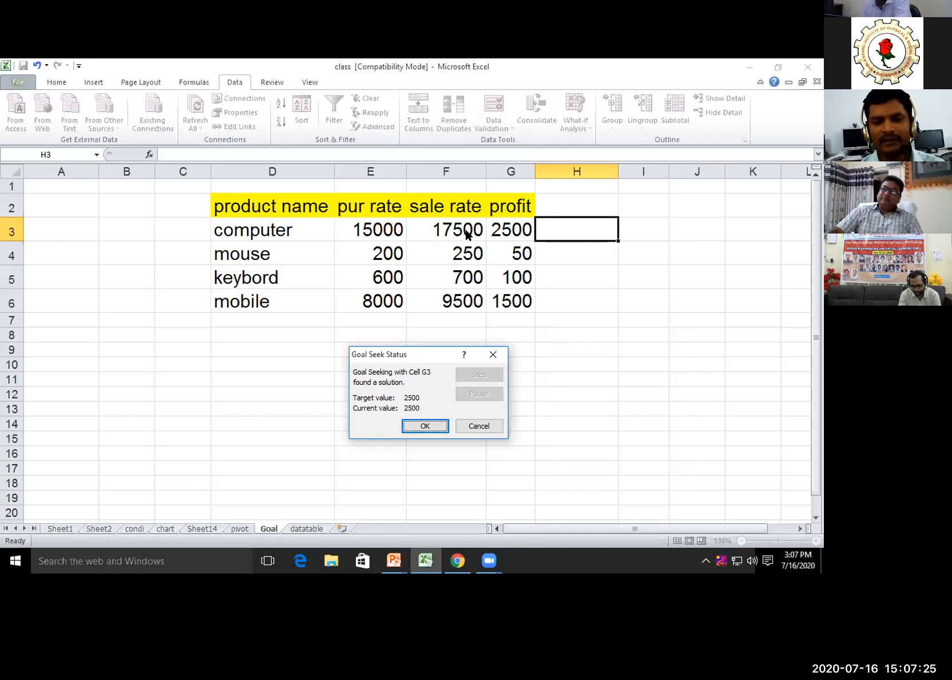
pyautogui.click(486, 428)
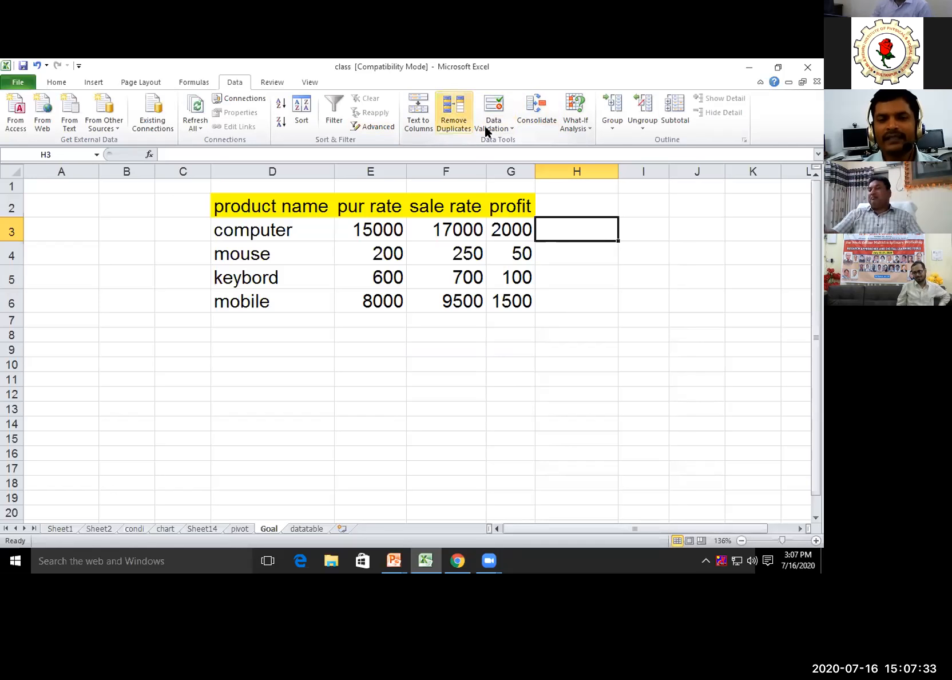
# Step: Try Goal Seek to bring the mouse's profit in G4 to 100 by changing its purchase rate in E4, and discard the result
pyautogui.click(507, 126)
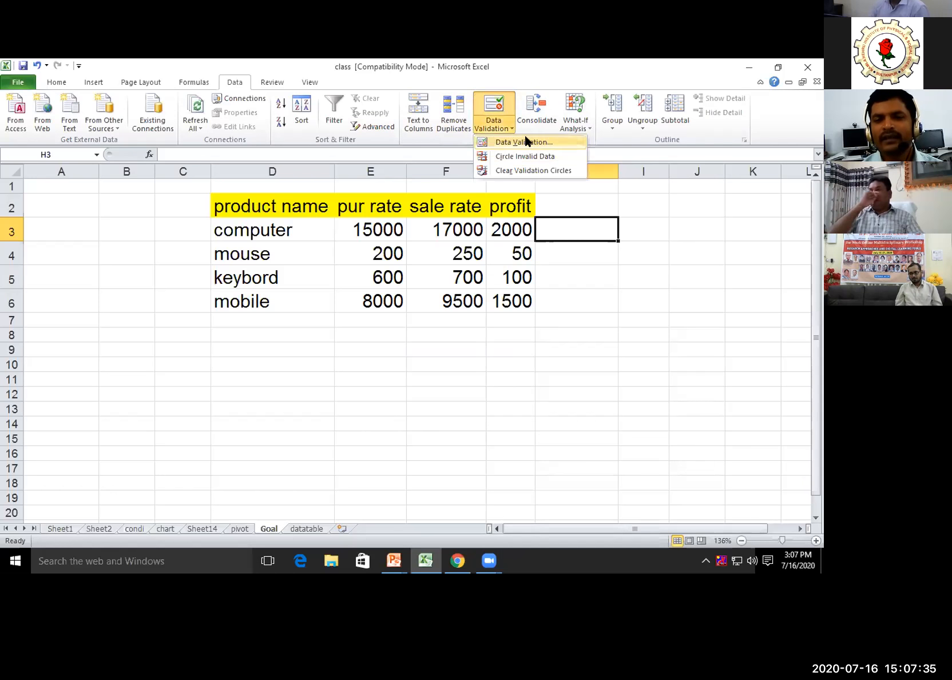
pyautogui.click(586, 129)
pyautogui.click(587, 155)
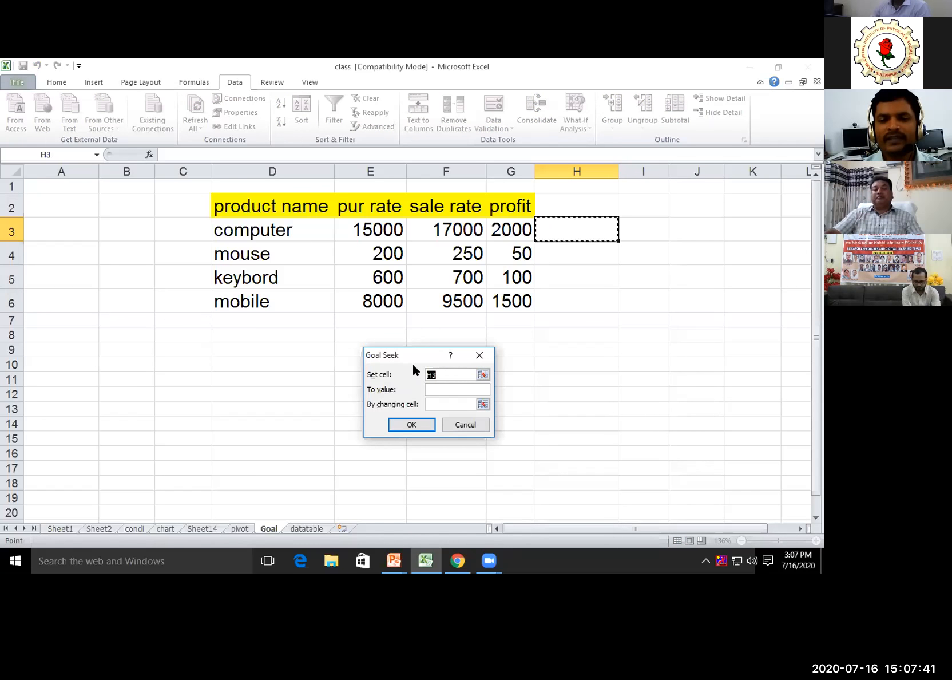
pyautogui.click(501, 236)
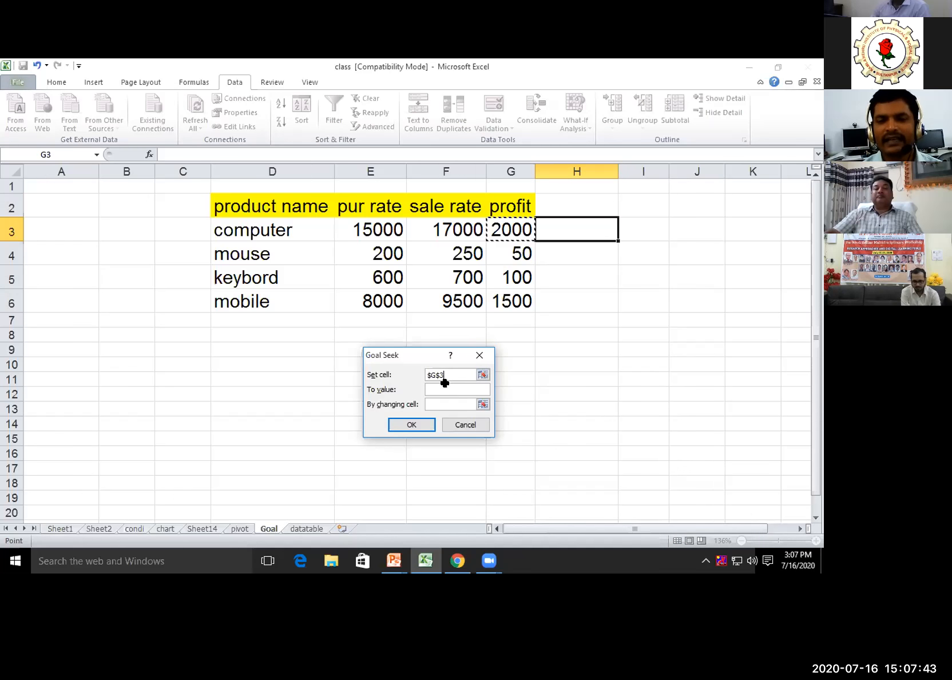
pyautogui.click(522, 258)
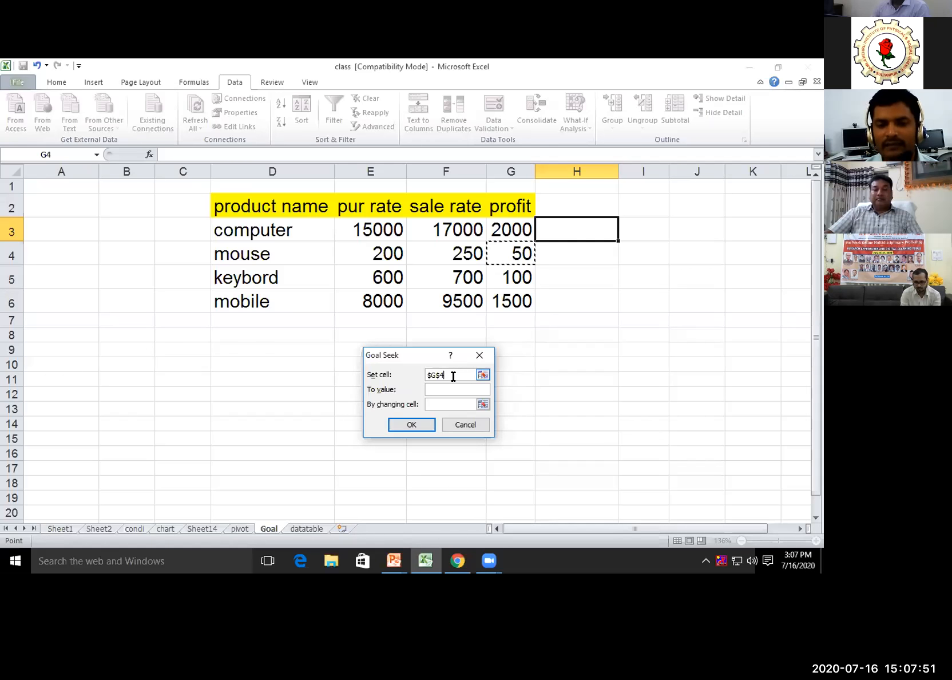
pyautogui.click(429, 389)
pyautogui.write('100')
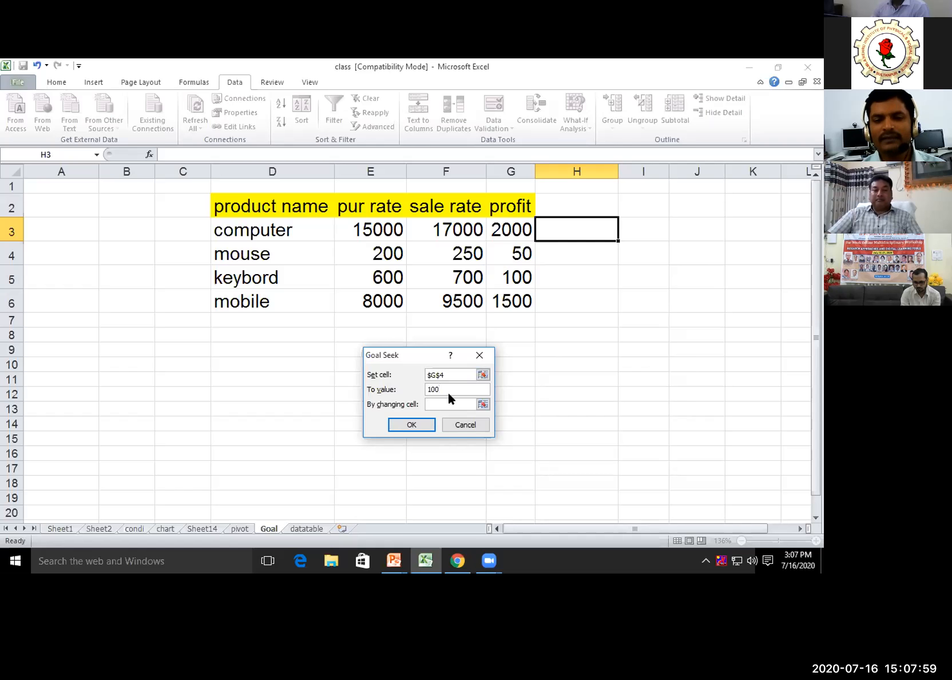
pyautogui.click(438, 404)
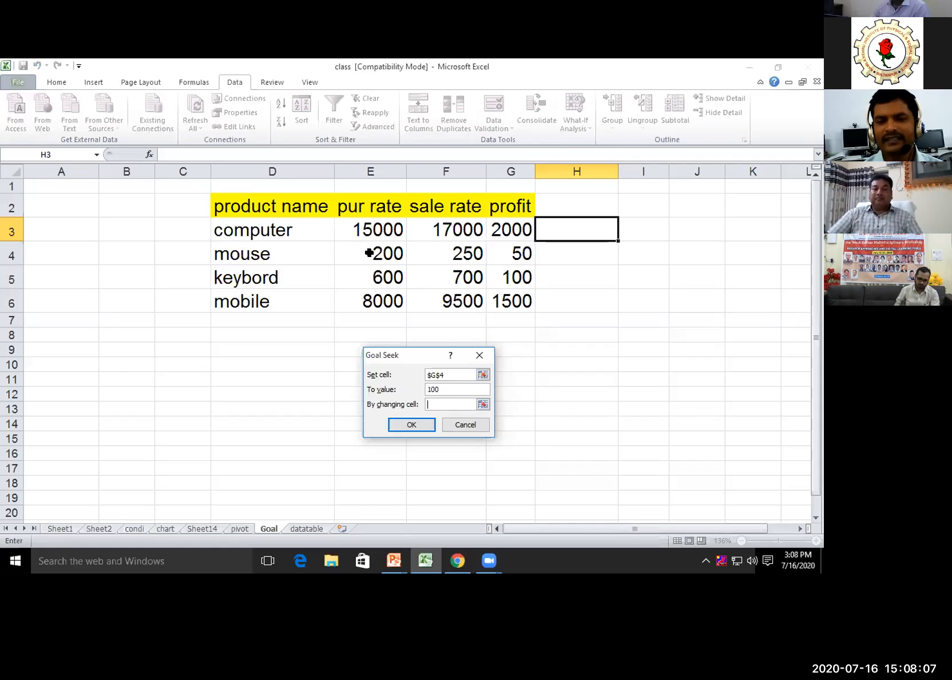
pyautogui.click(369, 252)
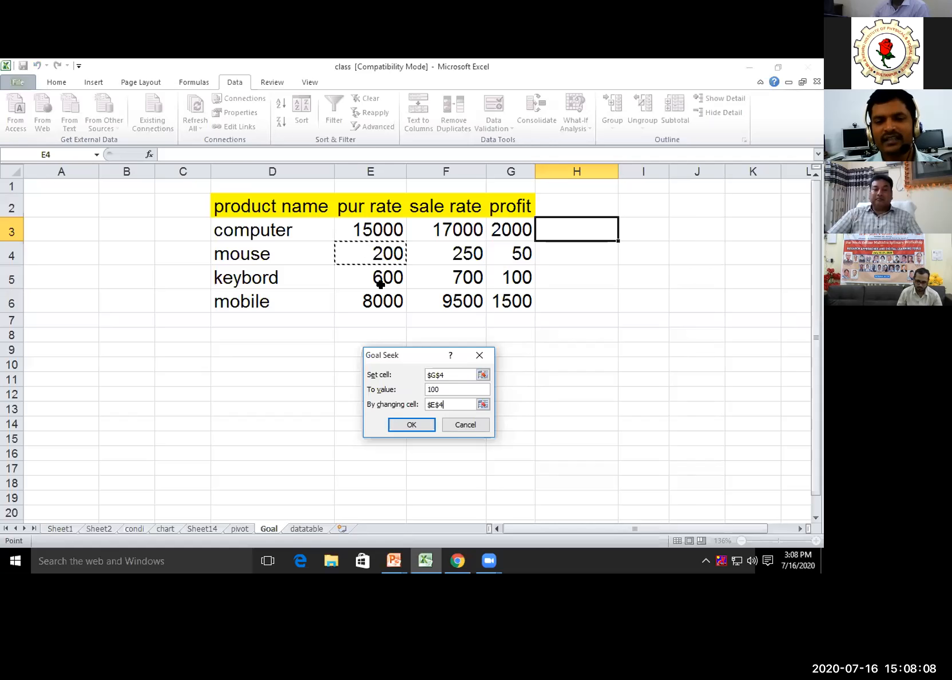
pyautogui.click(404, 423)
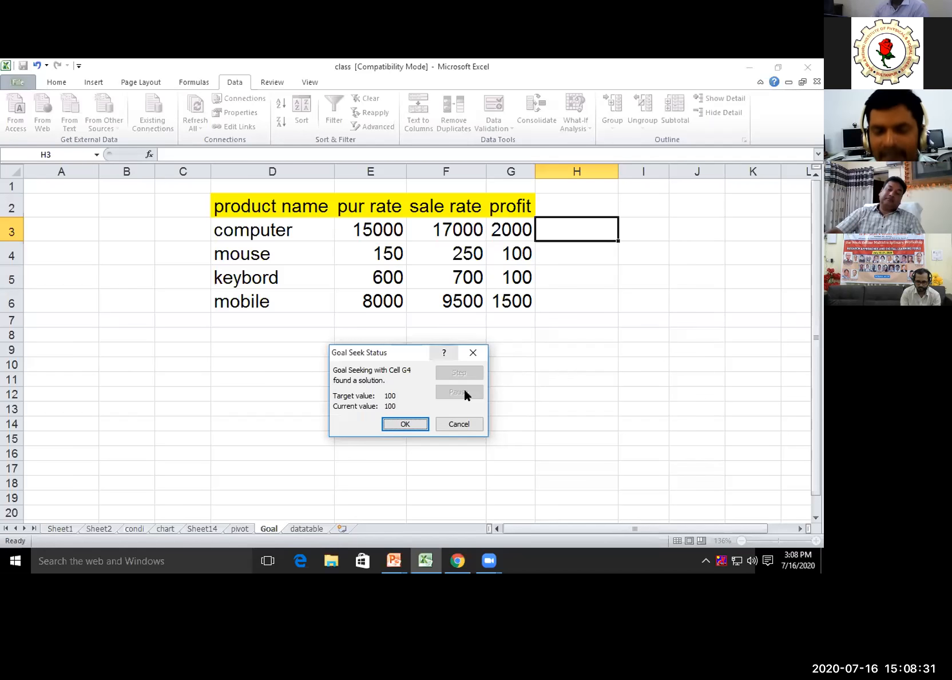
pyautogui.click(458, 424)
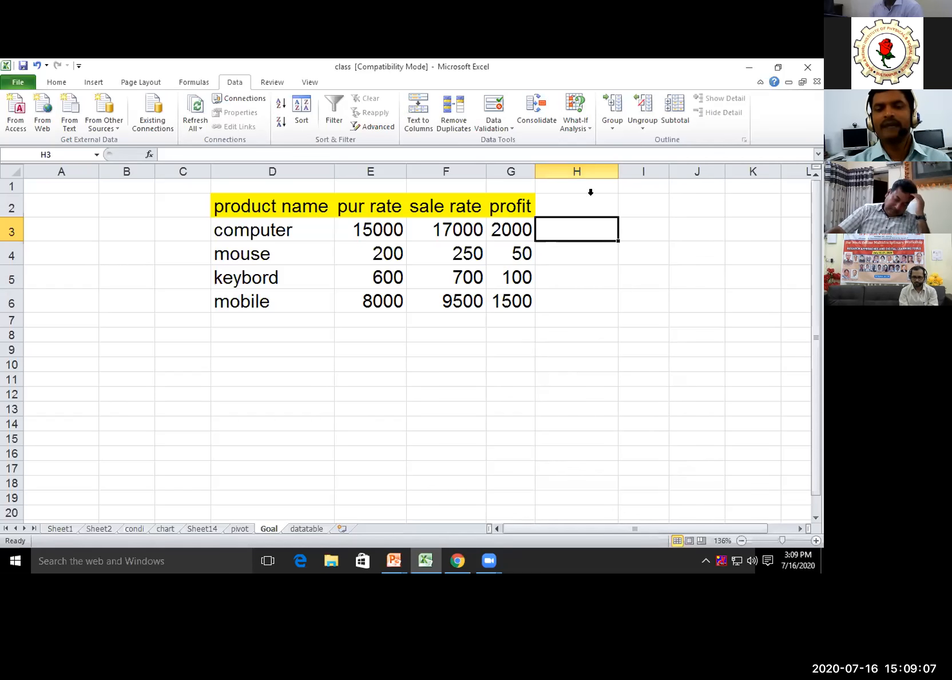
# Step: Delete the existing prate scenario from the Scenario Manager on the Goal sheet
pyautogui.click(306, 346)
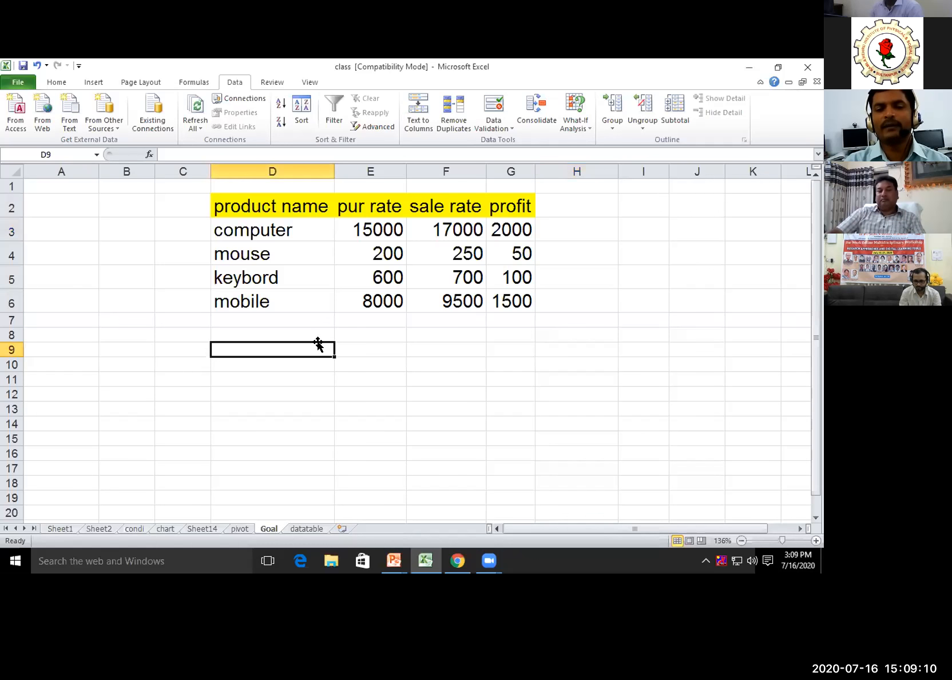
pyautogui.click(589, 129)
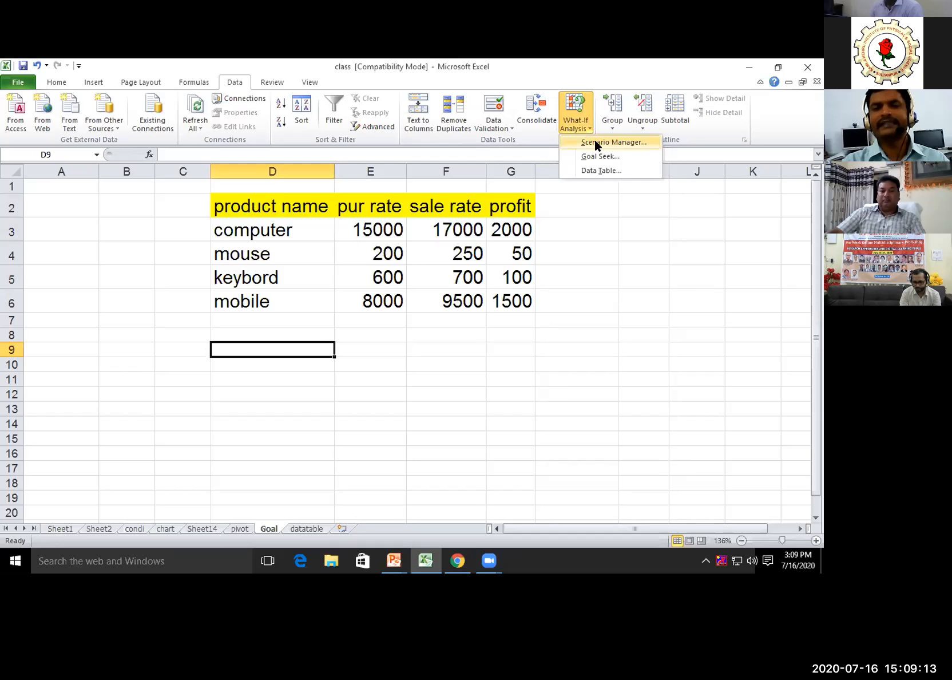
pyautogui.click(595, 142)
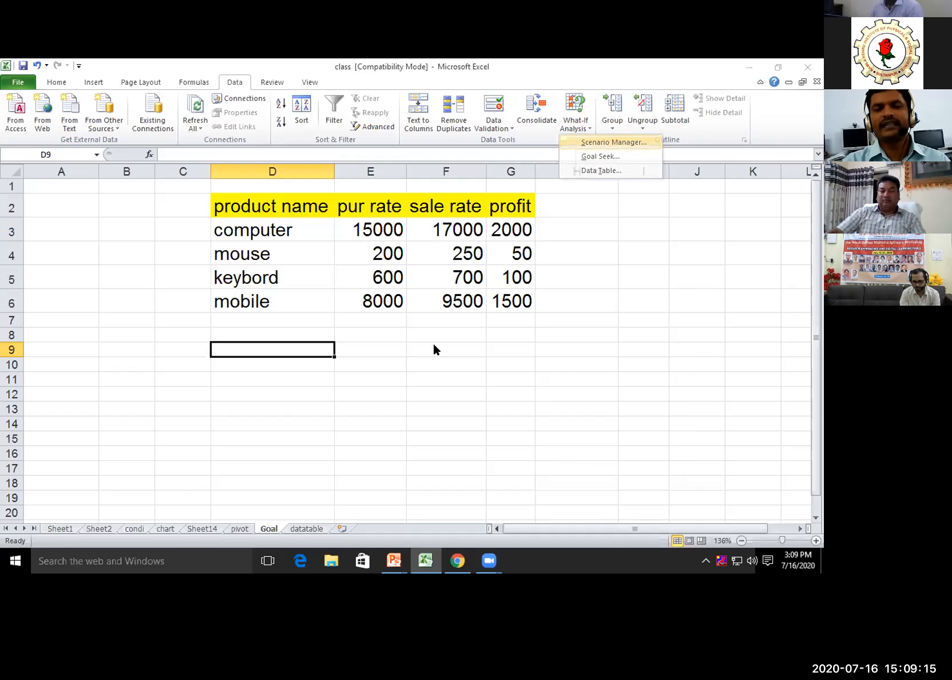
pyautogui.click(460, 330)
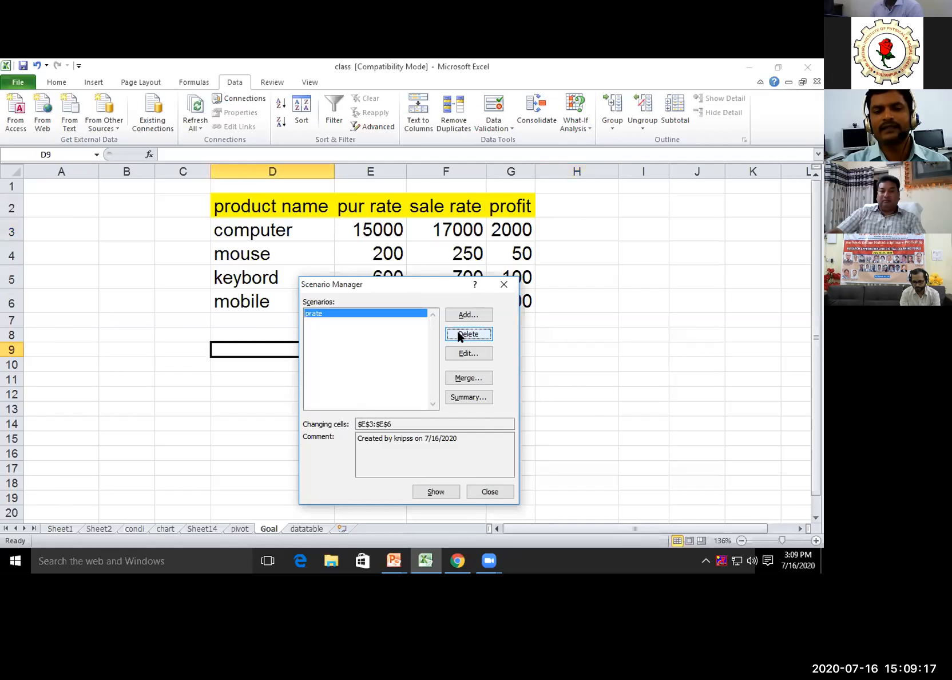
pyautogui.click(458, 331)
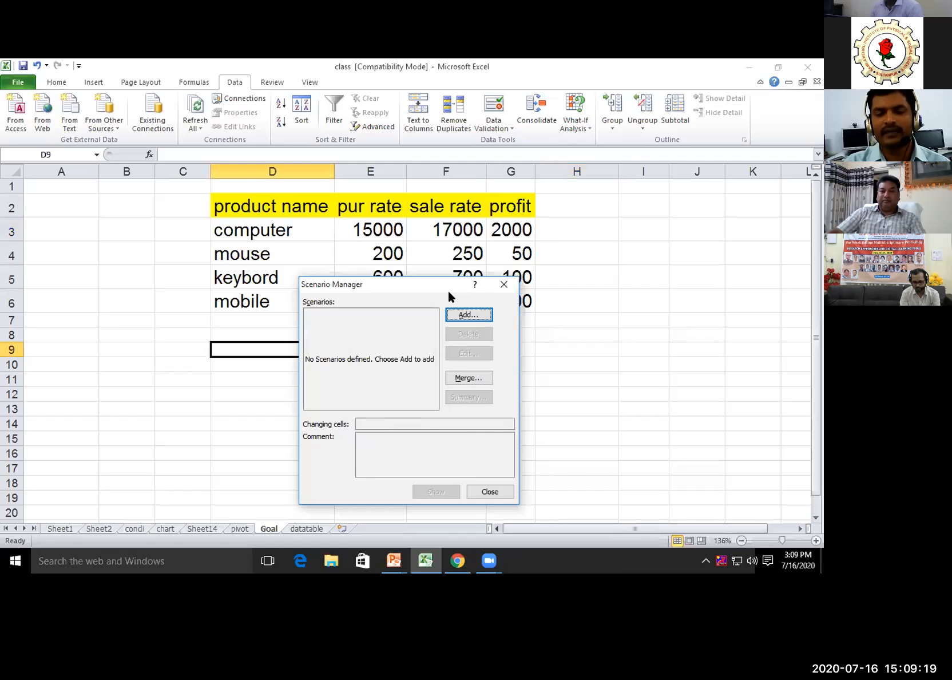
# Step: Add a scenario named prate with the purchase rates E3:E6 as its changing cells
pyautogui.moveTo(448, 291); pyautogui.dragTo(528, 327)
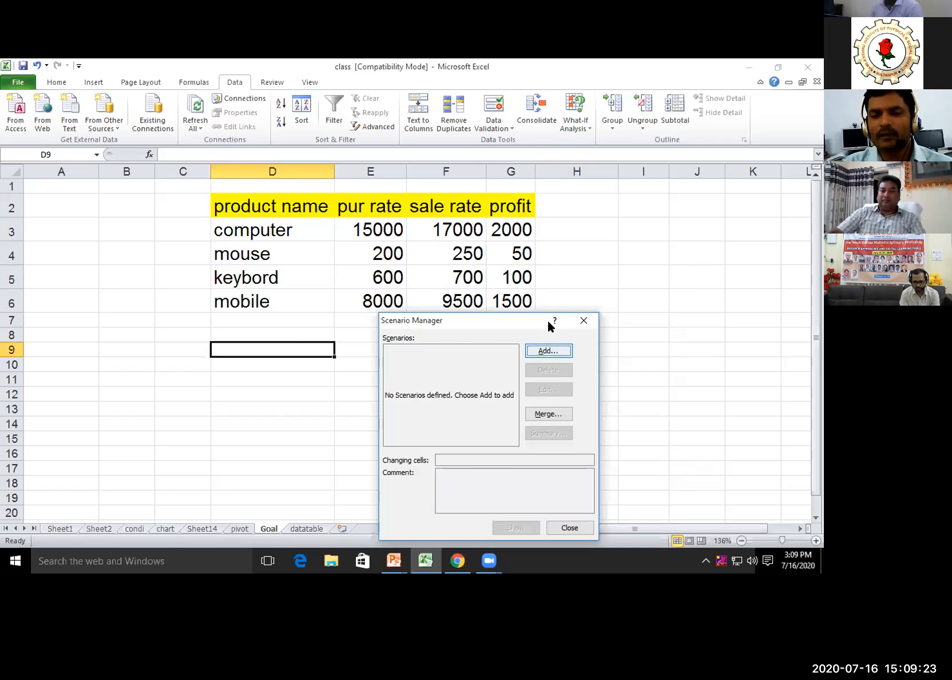
pyautogui.moveTo(537, 320); pyautogui.dragTo(505, 319)
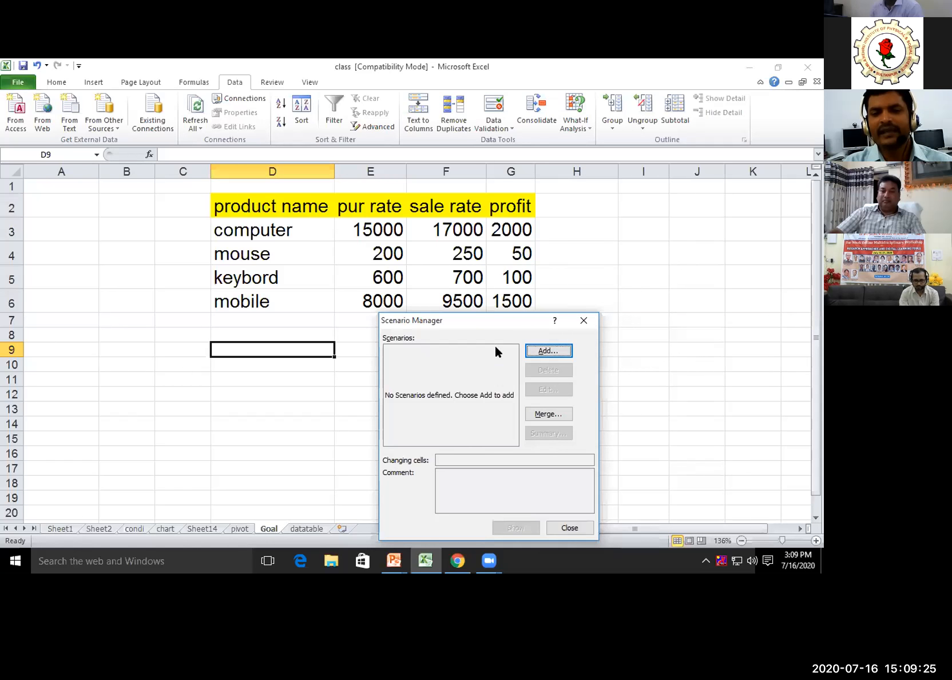
pyautogui.click(516, 349)
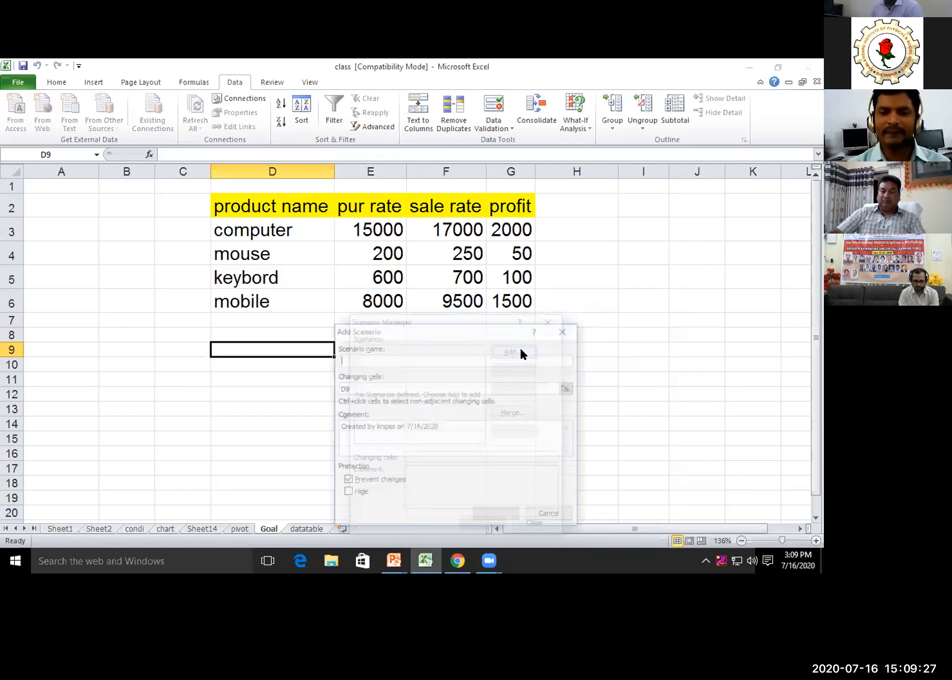
pyautogui.moveTo(436, 330); pyautogui.dragTo(545, 218)
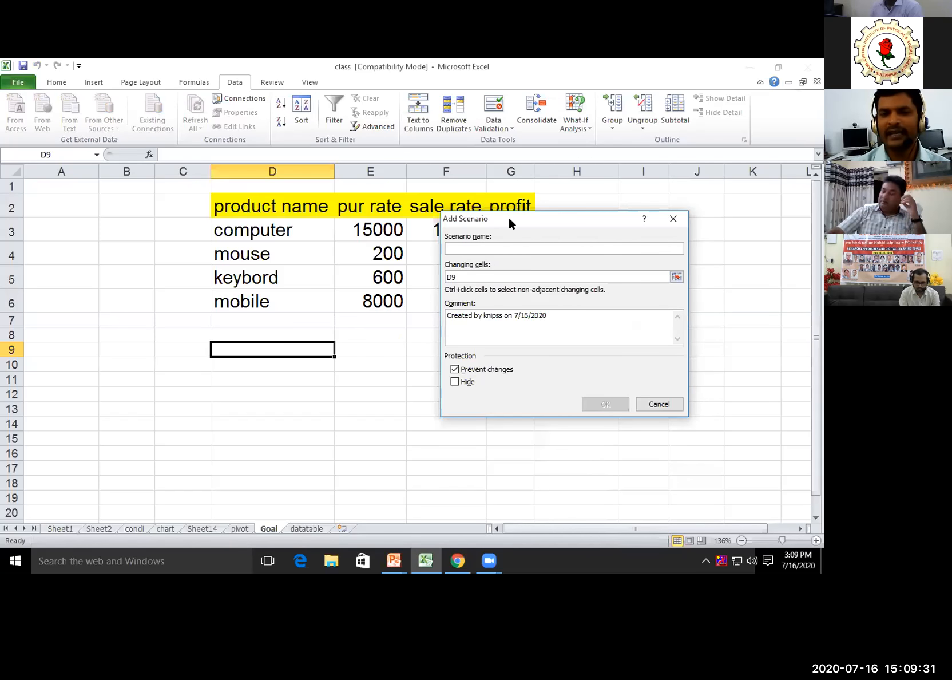
pyautogui.moveTo(509, 217); pyautogui.dragTo(424, 283)
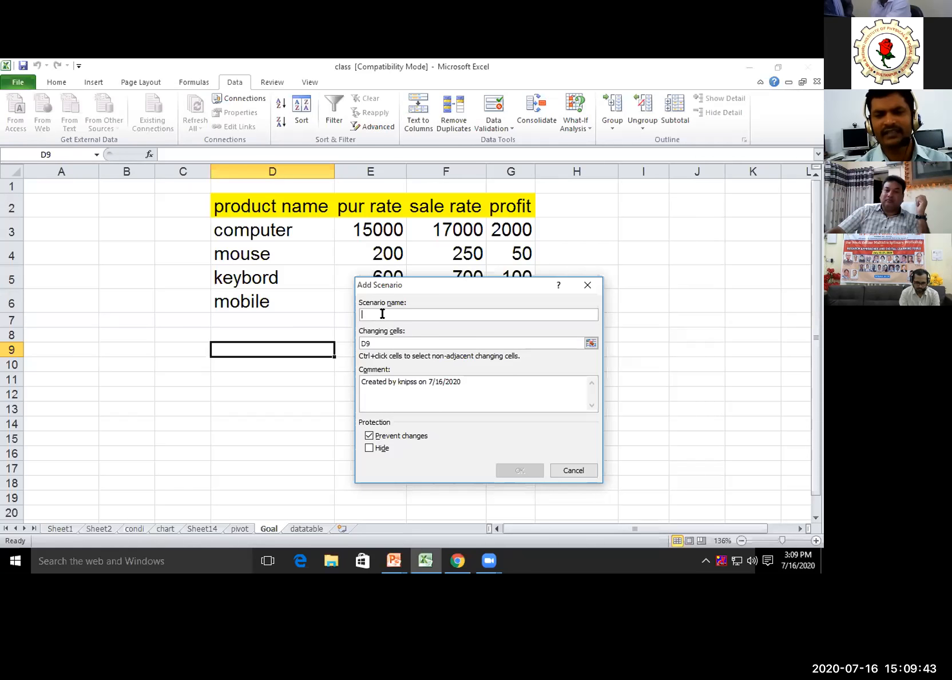
pyautogui.write('p')
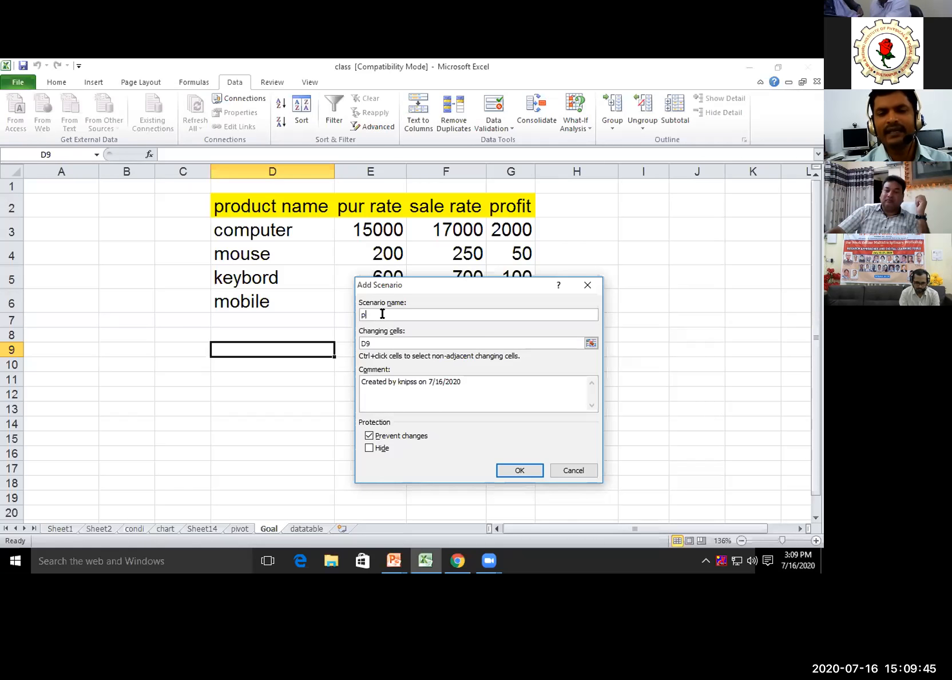
pyautogui.write('ratel')
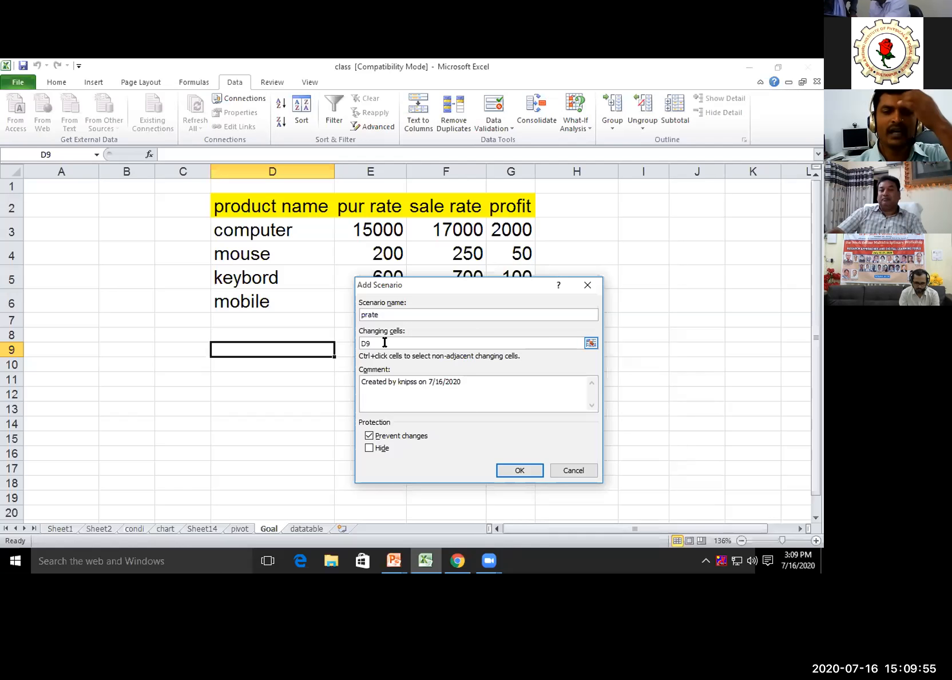
pyautogui.press('Tab')
pyautogui.moveTo(444, 286); pyautogui.dragTo(446, 356)
pyautogui.moveTo(379, 227); pyautogui.dragTo(377, 305)
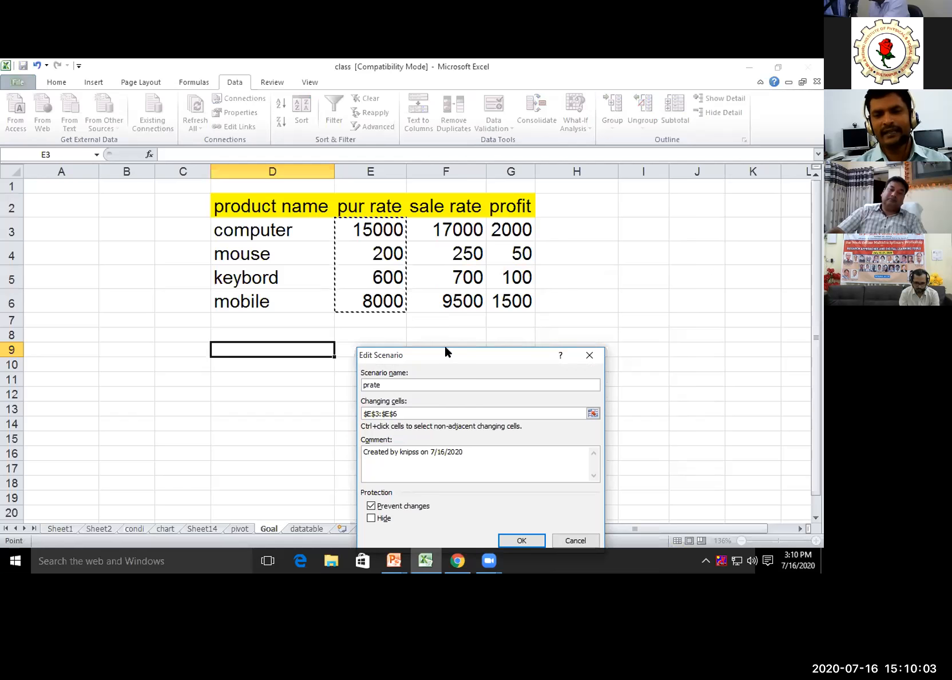
pyautogui.moveTo(439, 352); pyautogui.dragTo(439, 330)
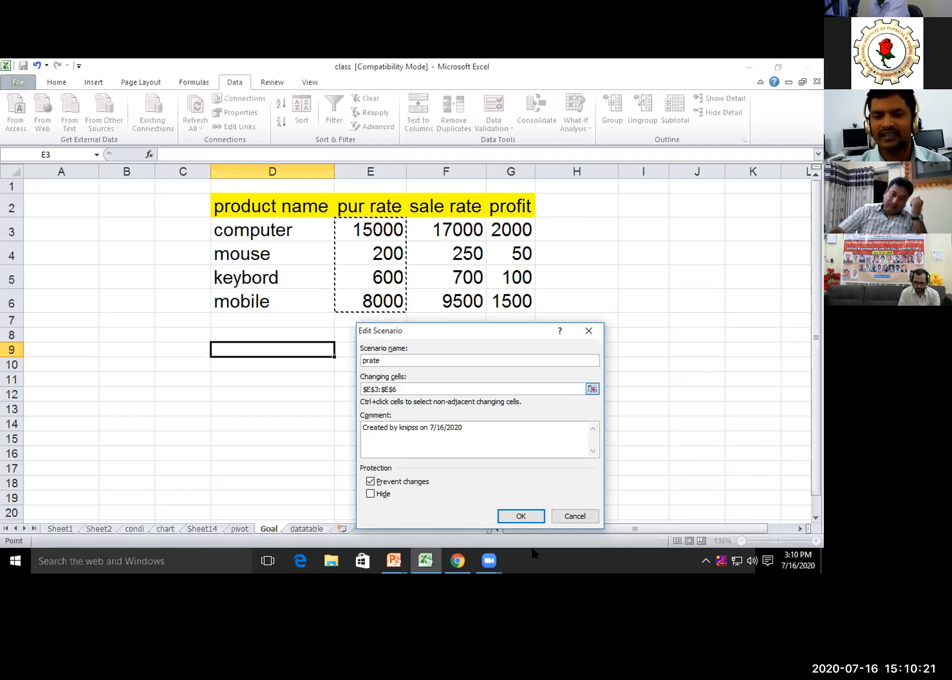
pyautogui.click(512, 517)
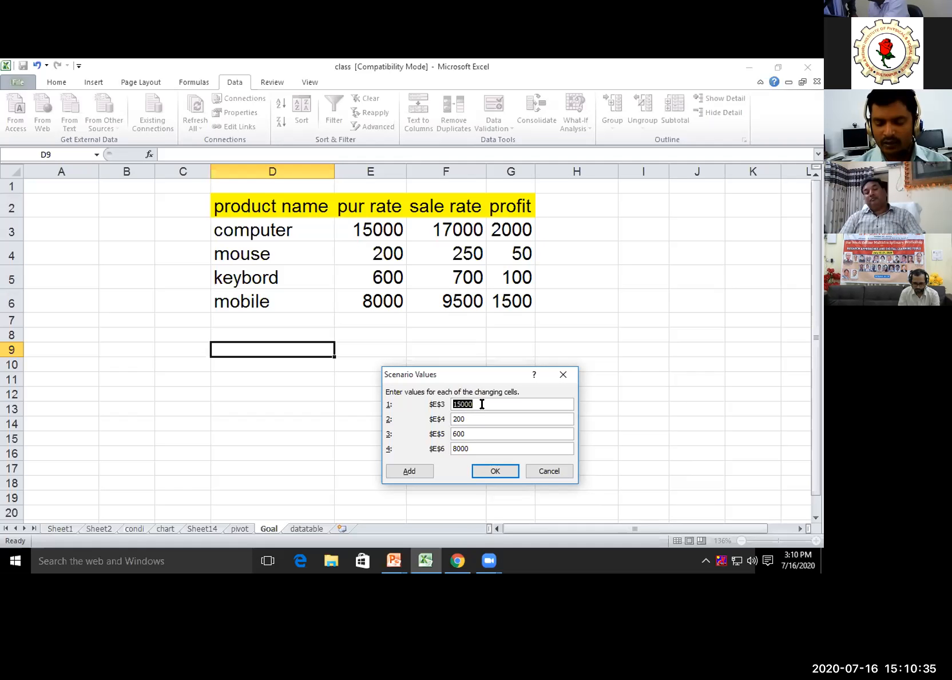
# Step: Set the prate scenario's values to 14000 for E3, 150 for E4, 500 for E5 and 7000 for E6
pyautogui.write('1')
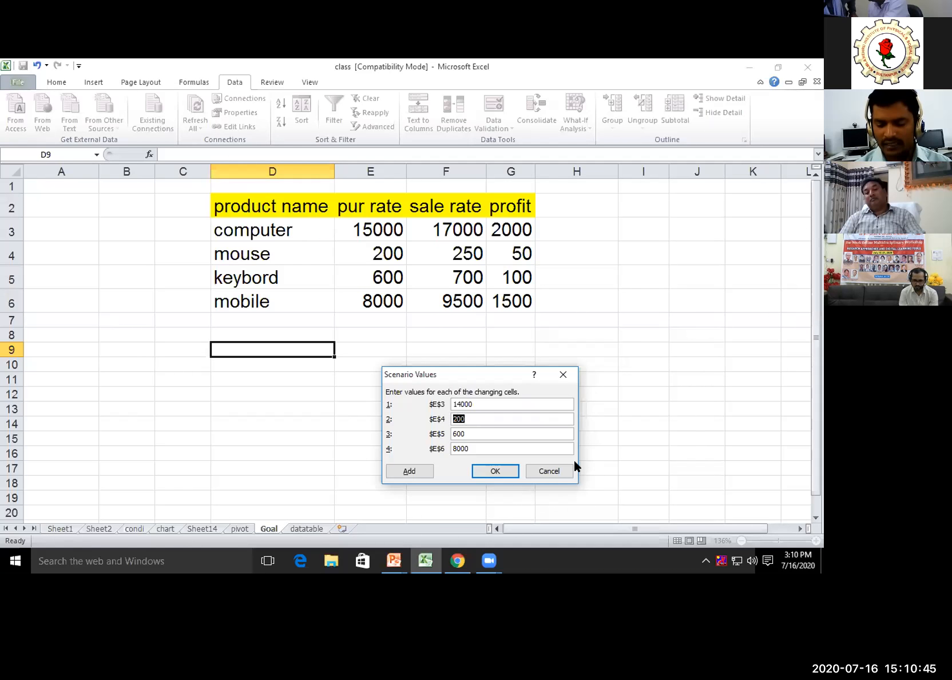
pyautogui.write('150')
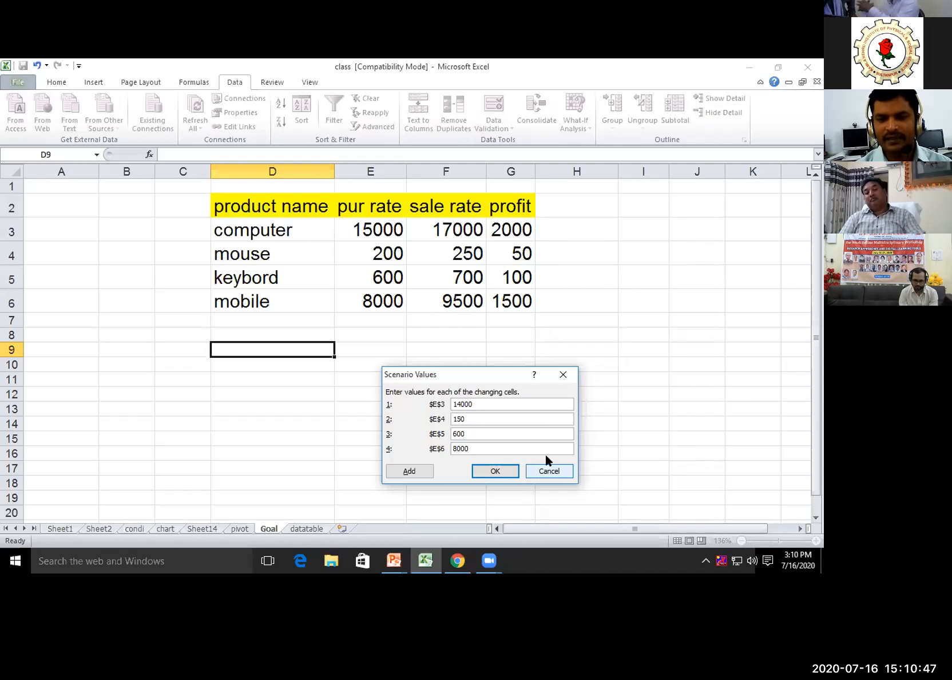
pyautogui.moveTo(474, 434); pyautogui.dragTo(447, 434)
pyautogui.write('500')
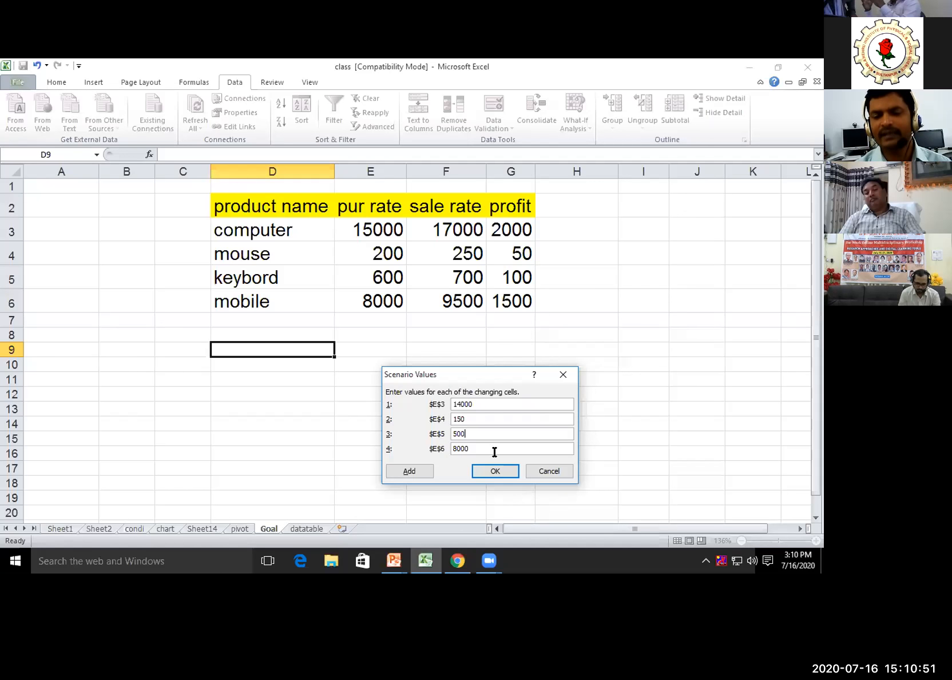
pyautogui.moveTo(475, 449); pyautogui.dragTo(442, 448)
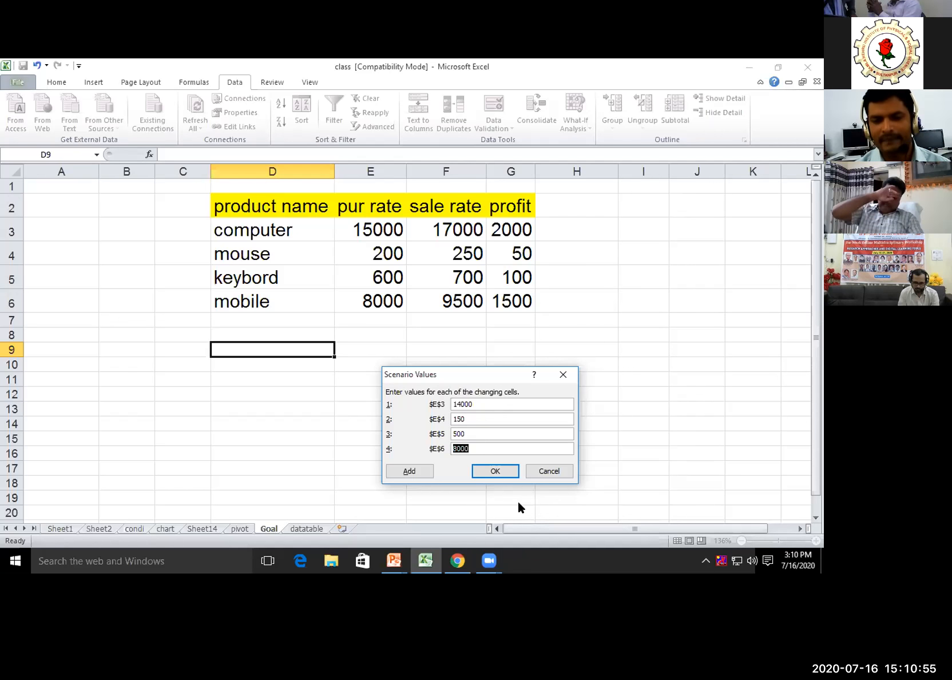
pyautogui.write('7000')
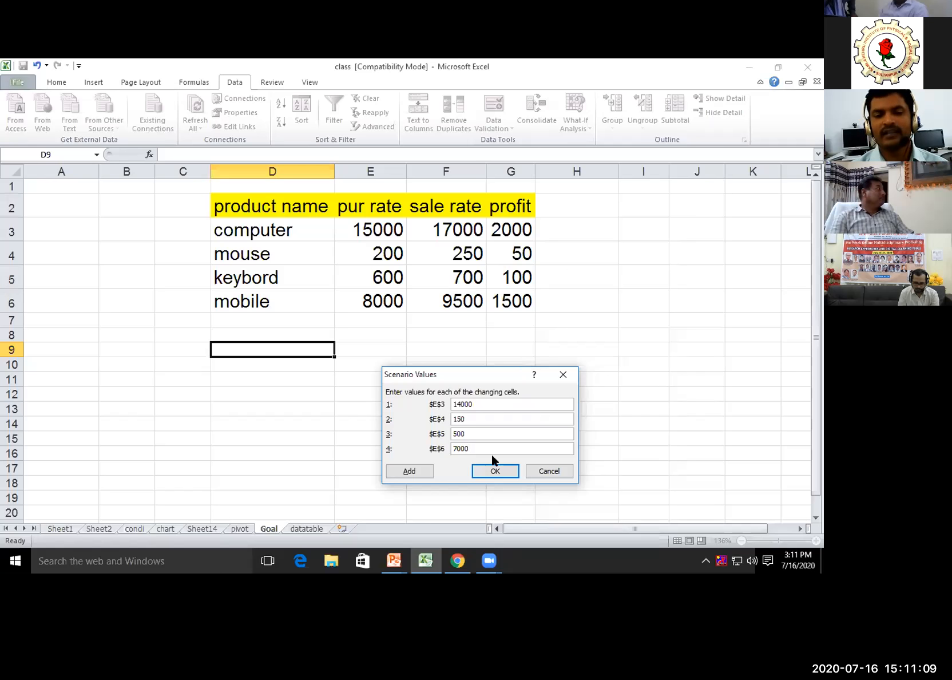
pyautogui.press('Return')
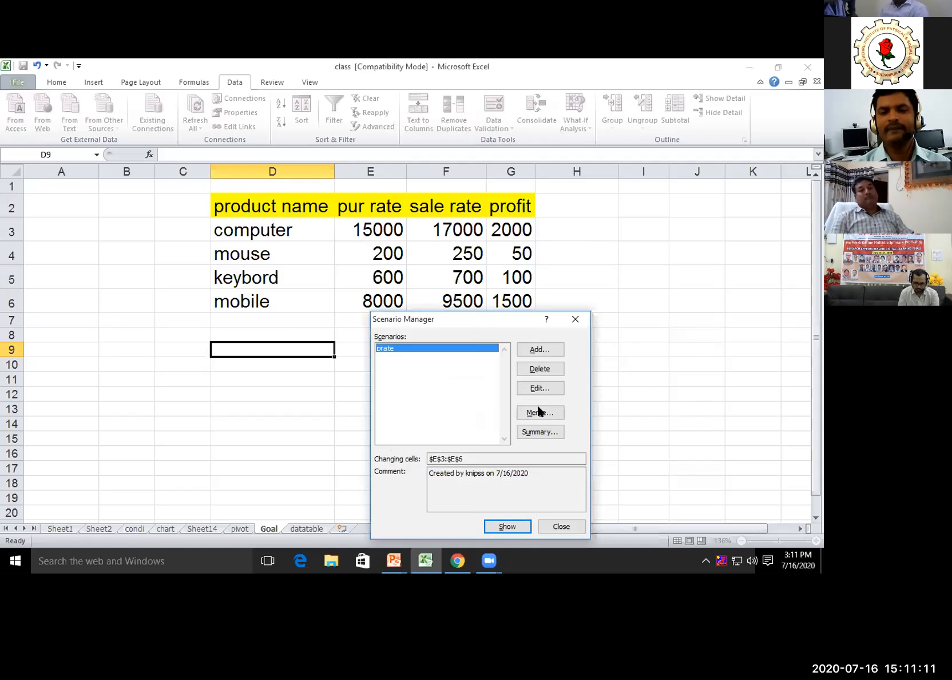
# Step: Add a second scenario named srate with the sale rates F3:F6 as its changing cells
pyautogui.moveTo(475, 315); pyautogui.dragTo(493, 311)
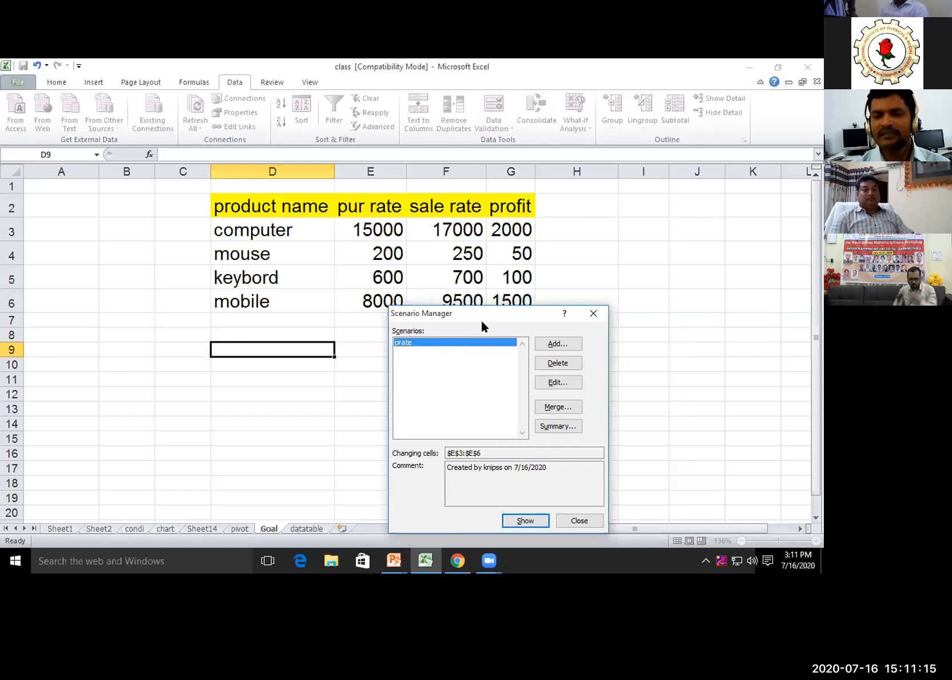
pyautogui.moveTo(483, 315); pyautogui.dragTo(453, 331)
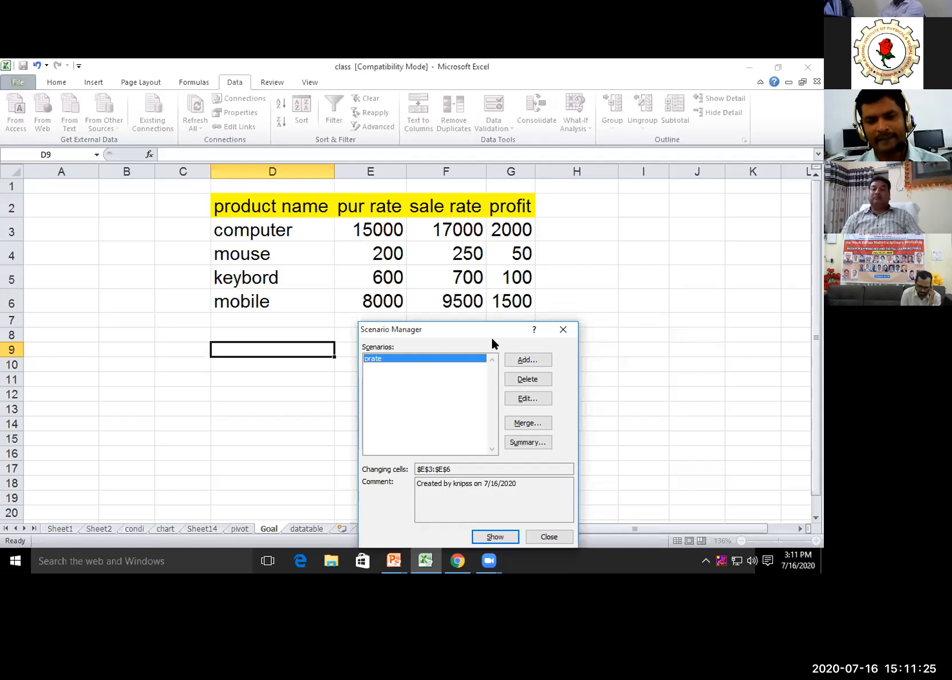
pyautogui.click(527, 360)
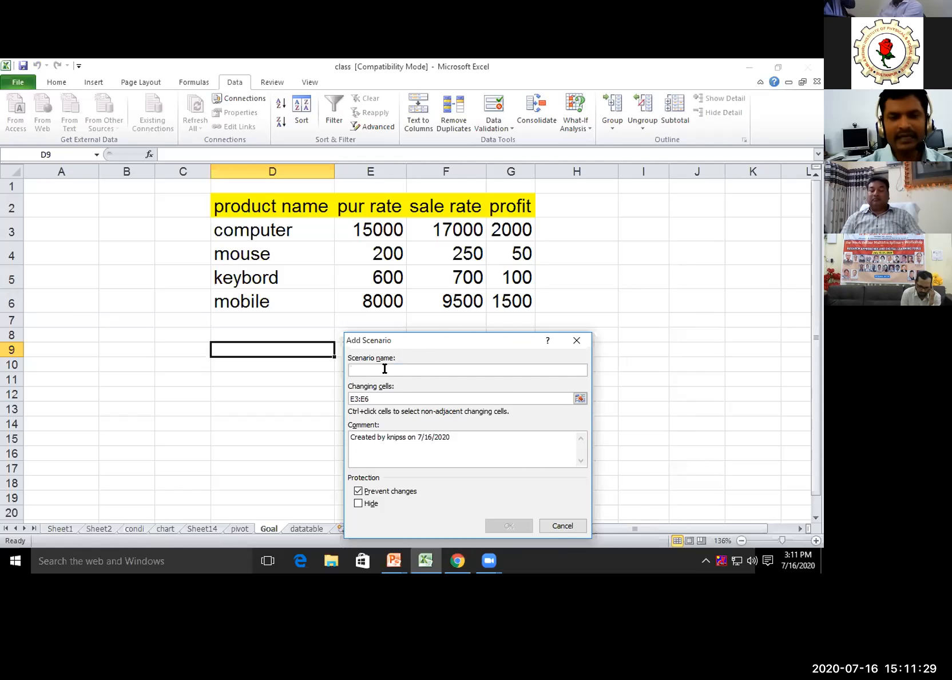
pyautogui.write('s')
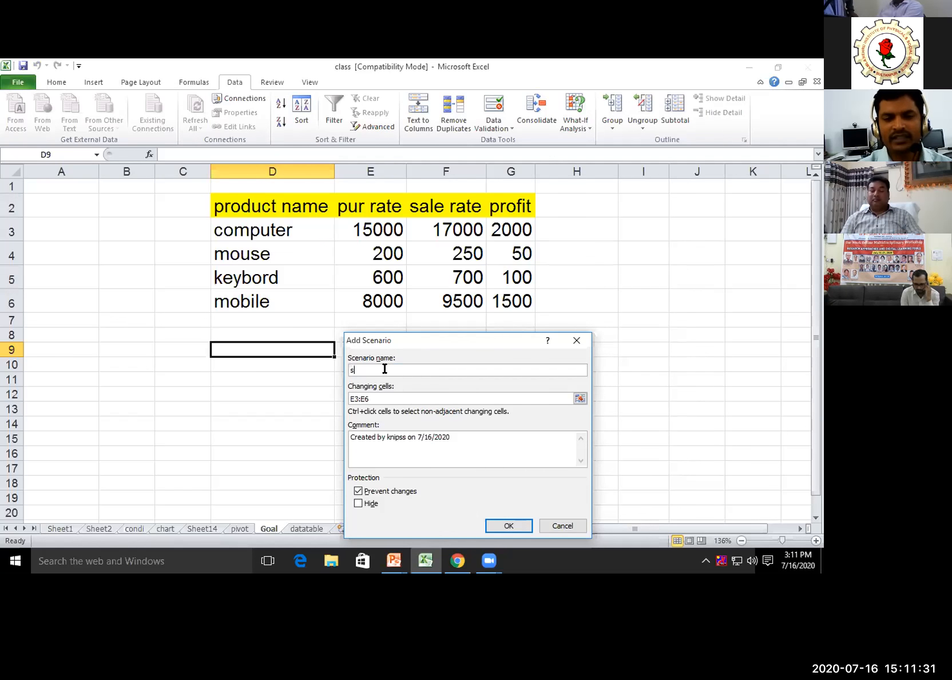
pyautogui.write('rate')
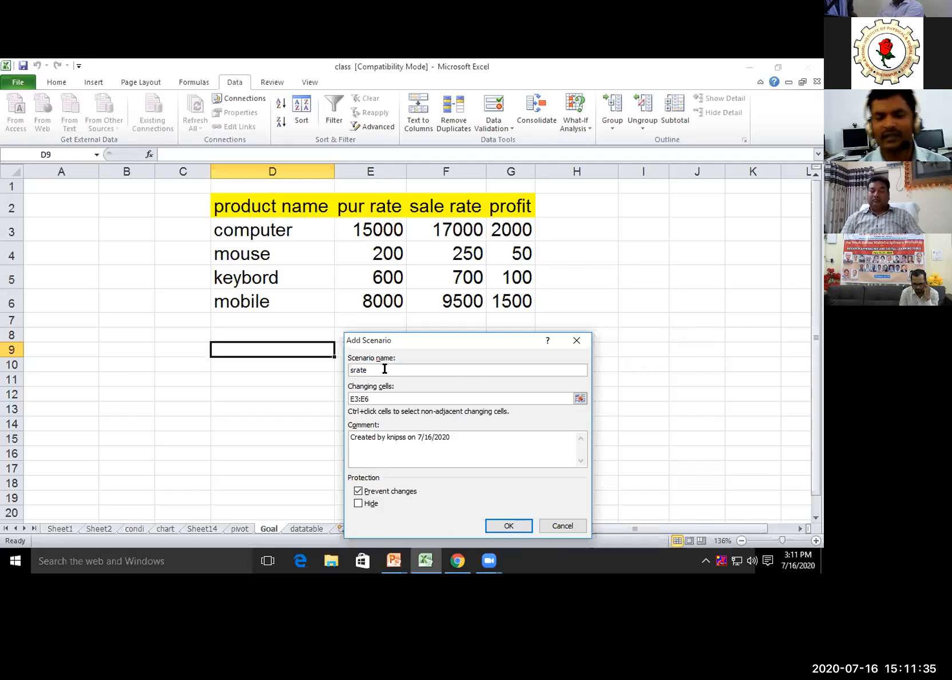
pyautogui.click(379, 399)
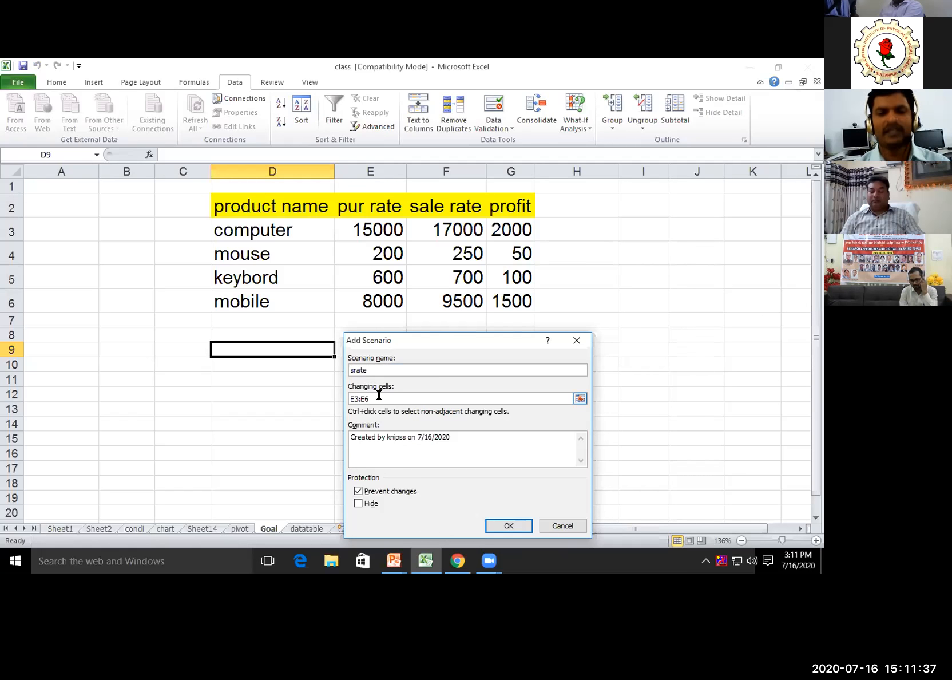
pyautogui.moveTo(372, 398); pyautogui.dragTo(336, 396)
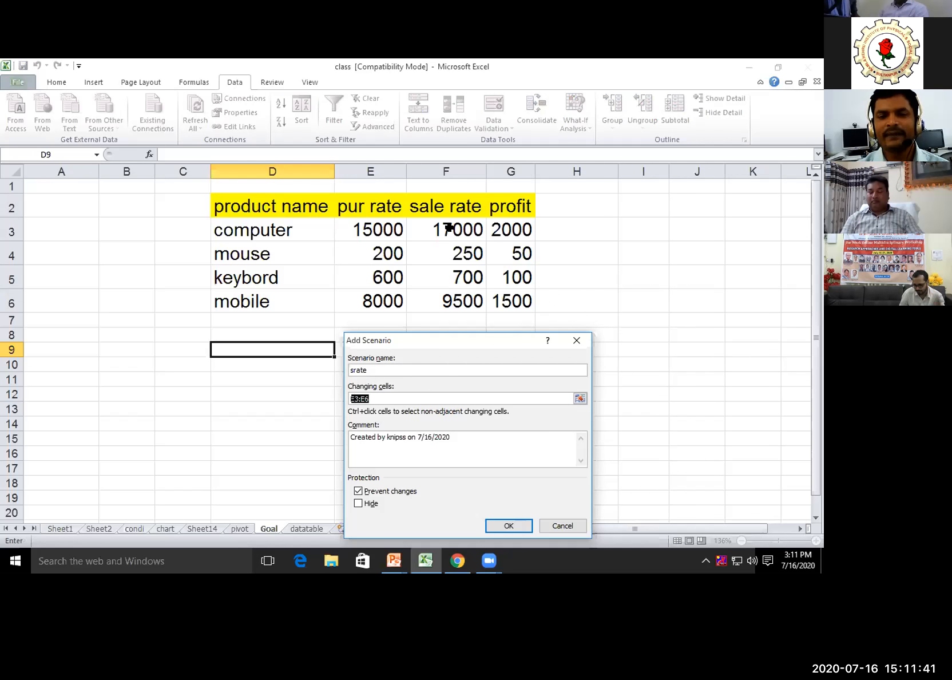
pyautogui.click(449, 228)
pyautogui.moveTo(449, 265); pyautogui.dragTo(453, 302)
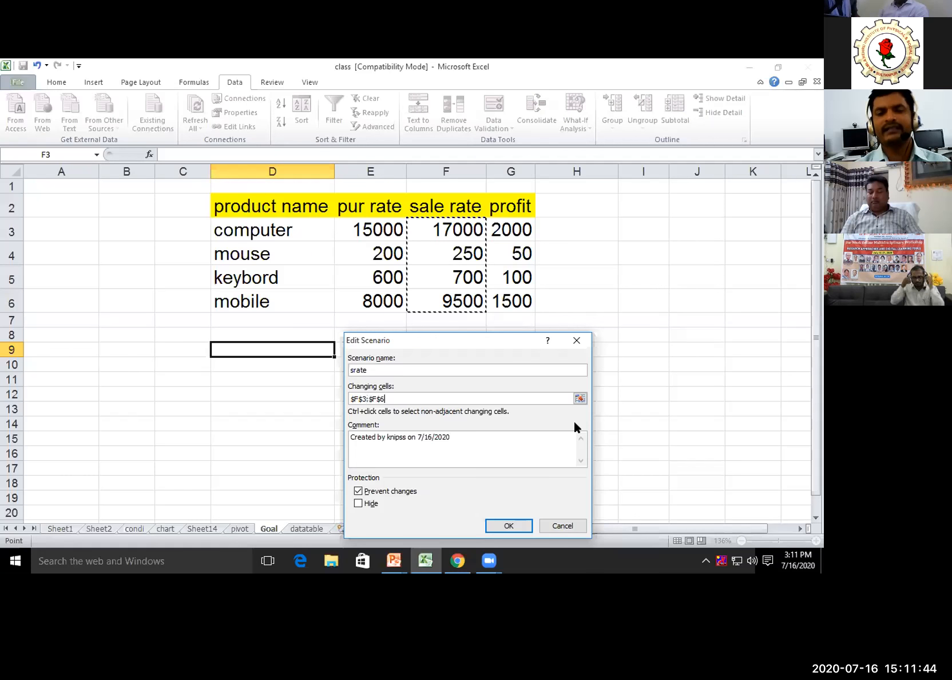
pyautogui.click(509, 525)
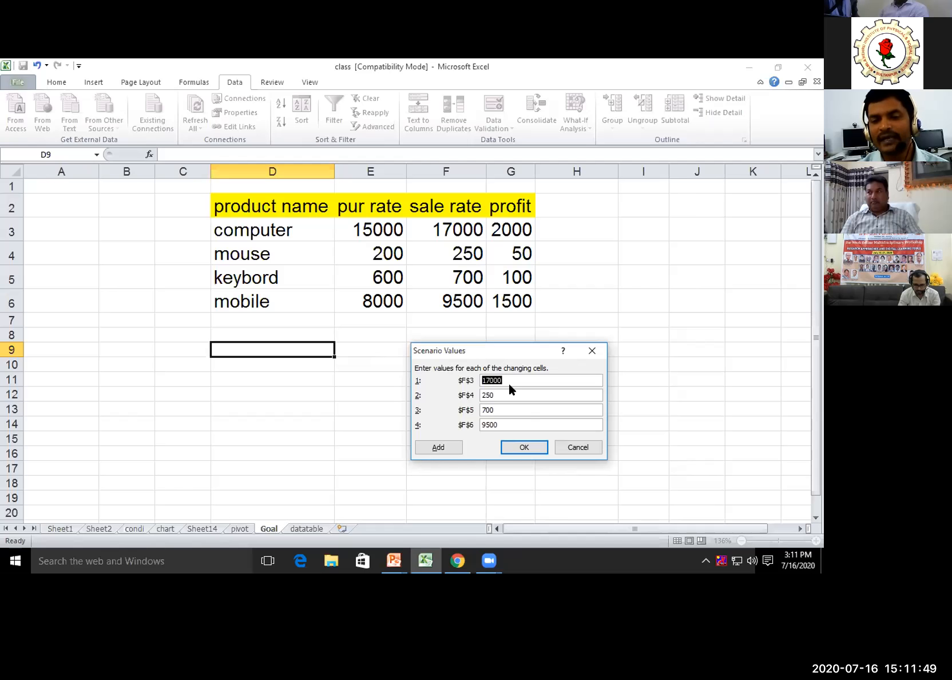
# Step: Set the srate scenario's values to 18000 for F3, 300 for F4, 800 for F5 and 11000 for F6
pyautogui.write('1')
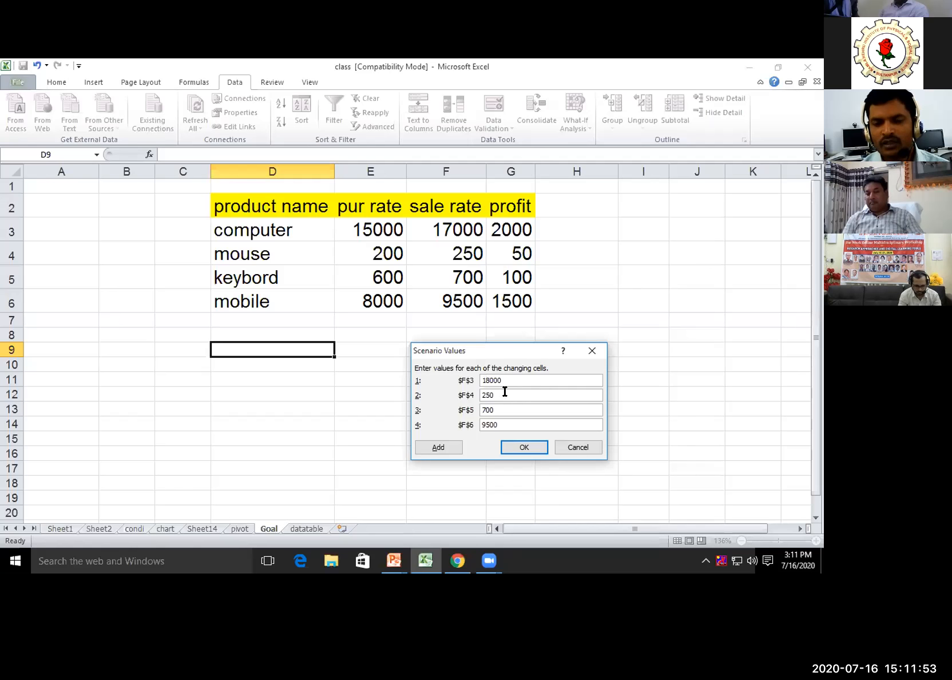
pyautogui.press('Tab')
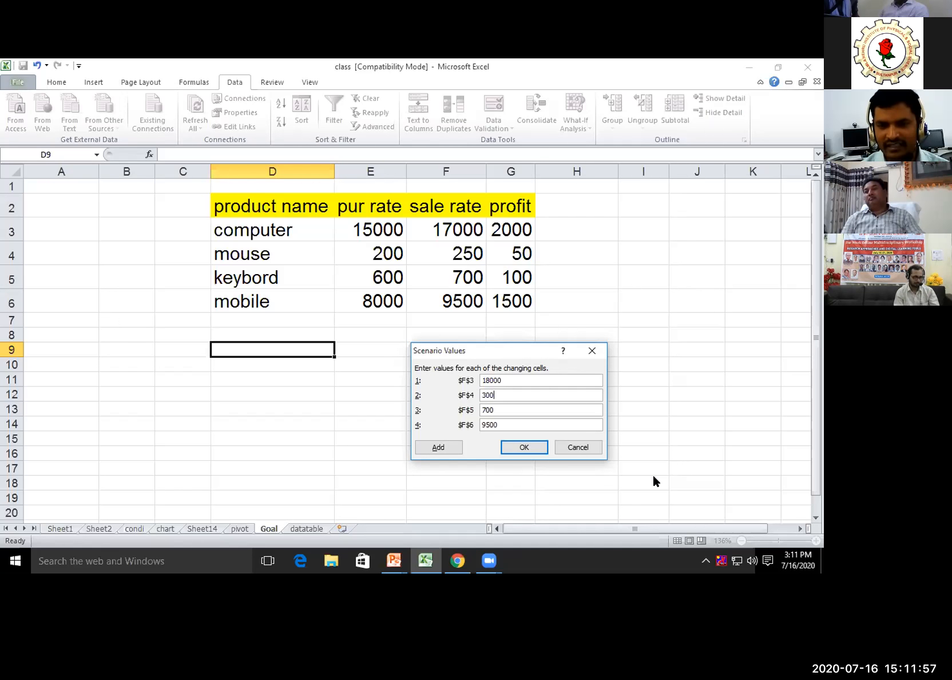
pyautogui.press('Tab')
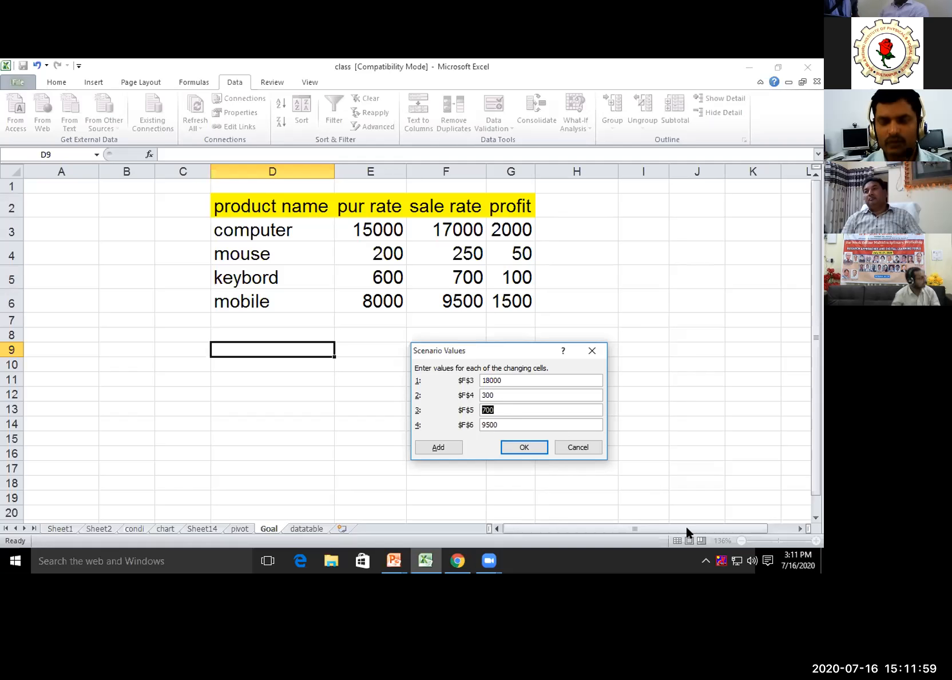
pyautogui.write('800')
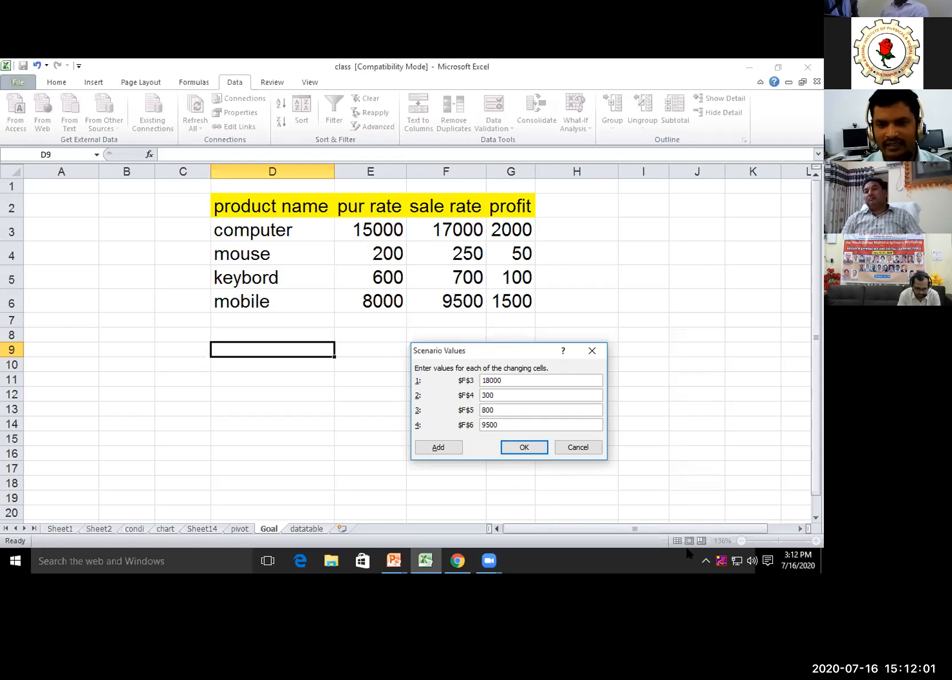
pyautogui.press('Tab')
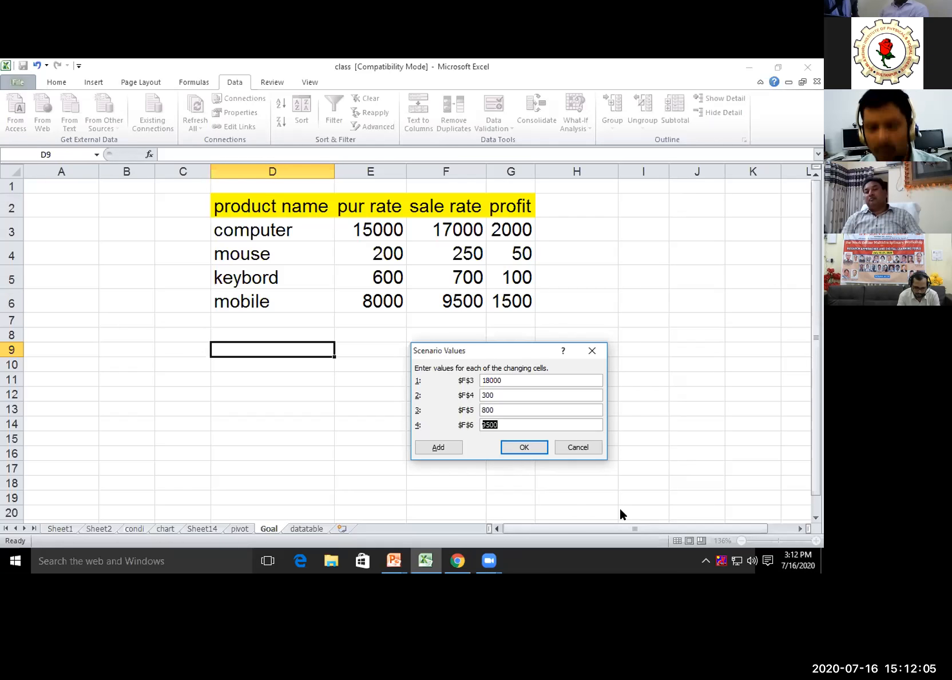
pyautogui.write('11000')
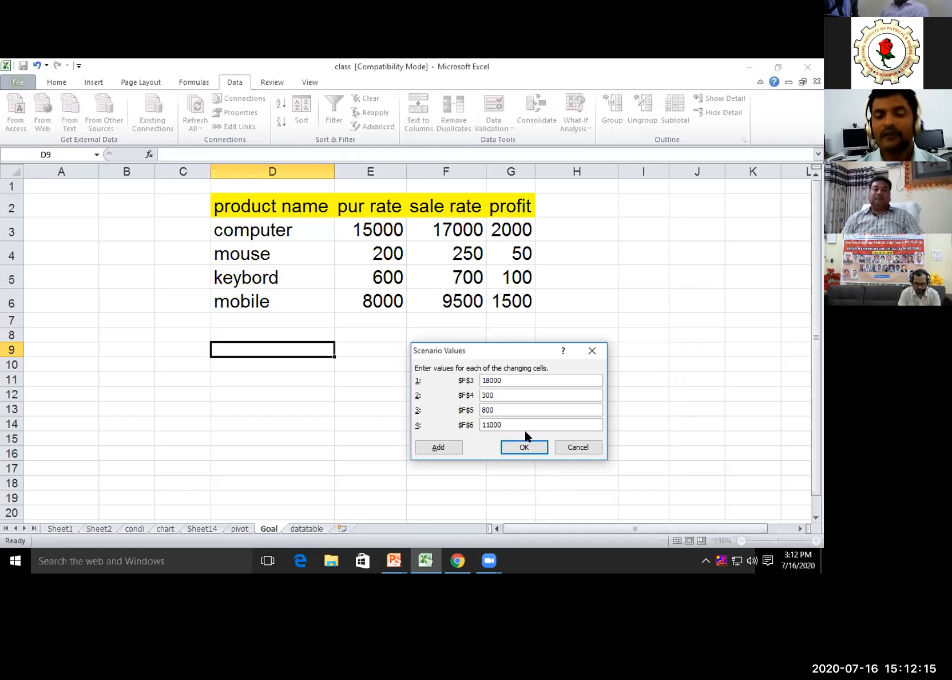
pyautogui.click(523, 449)
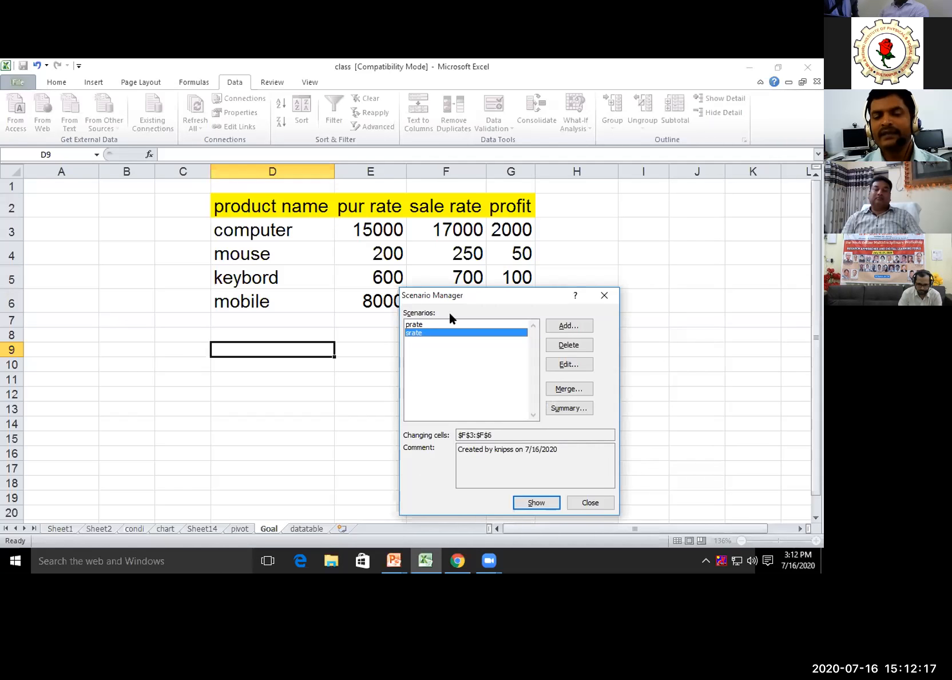
# Step: Generate a scenario summary report using the profit cells G3:G6 as the result cells
pyautogui.moveTo(481, 297); pyautogui.dragTo(517, 208)
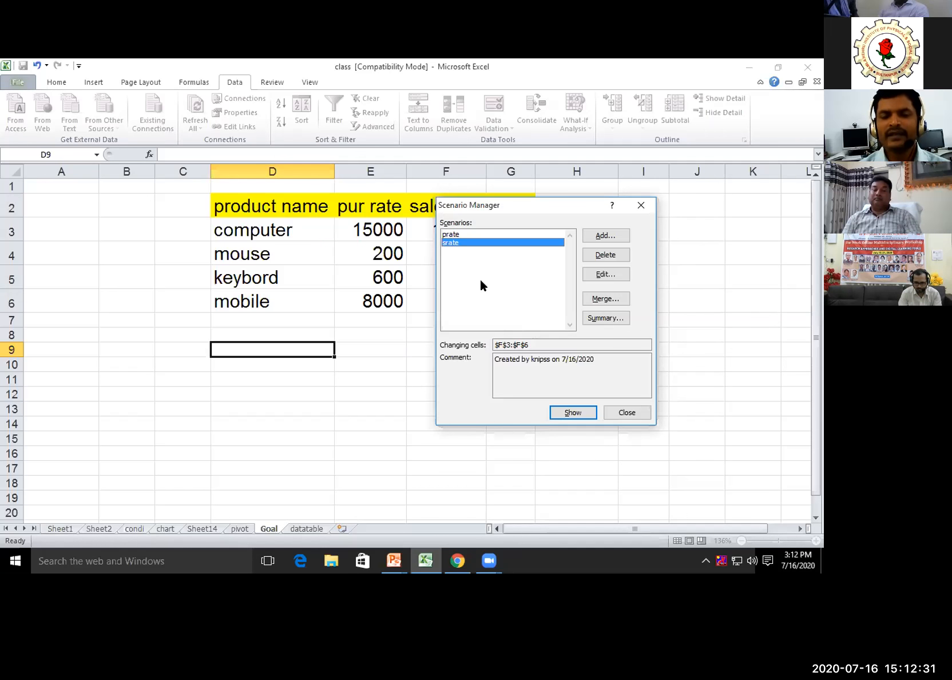
pyautogui.hotkey('alt', 'u')
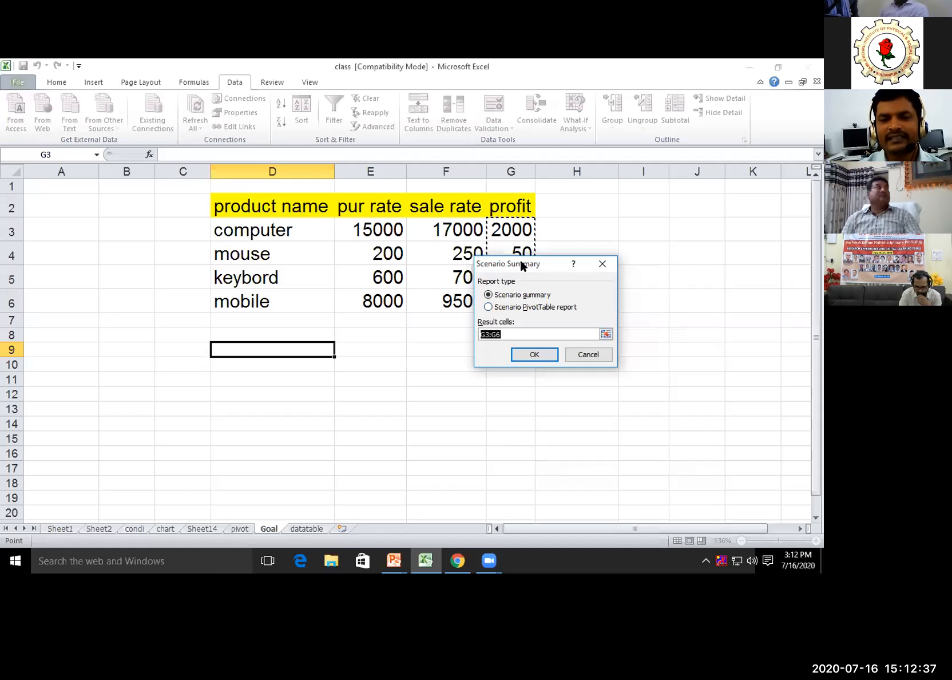
pyautogui.moveTo(520, 258); pyautogui.dragTo(457, 341)
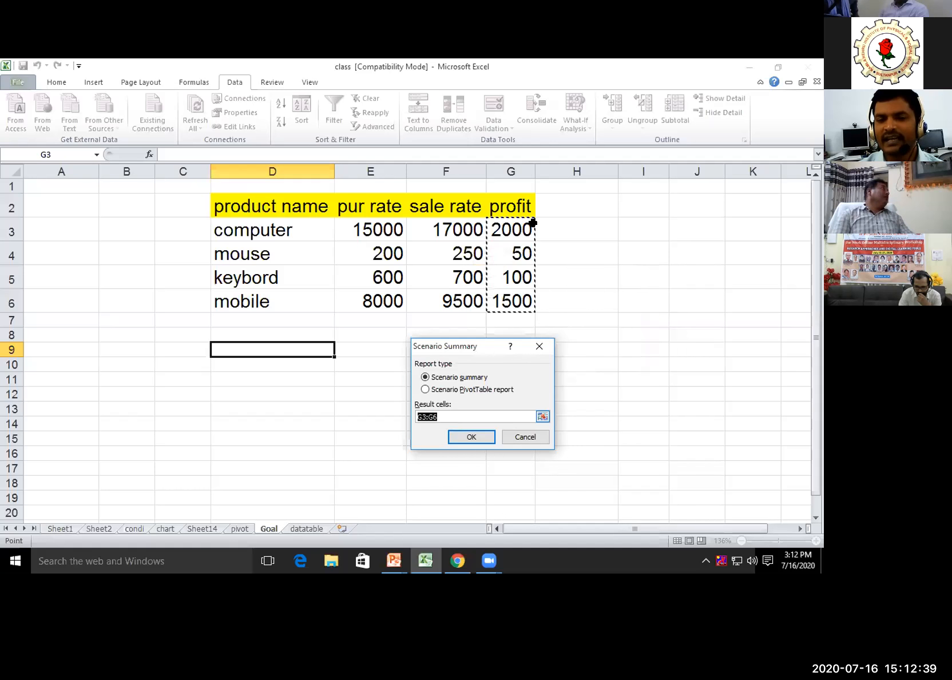
pyautogui.moveTo(508, 224); pyautogui.dragTo(513, 300)
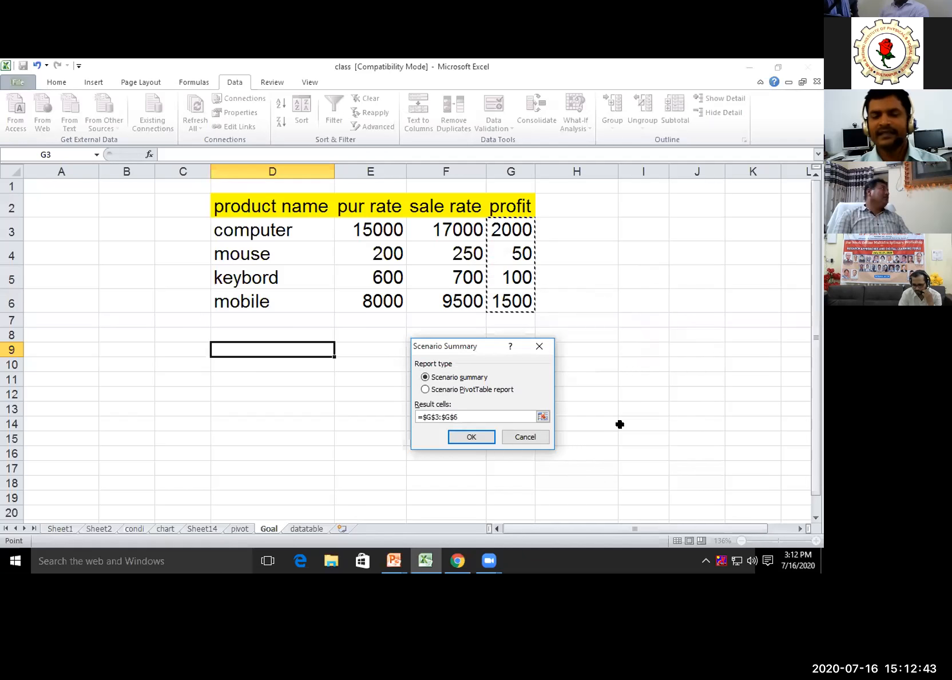
pyautogui.click(464, 436)
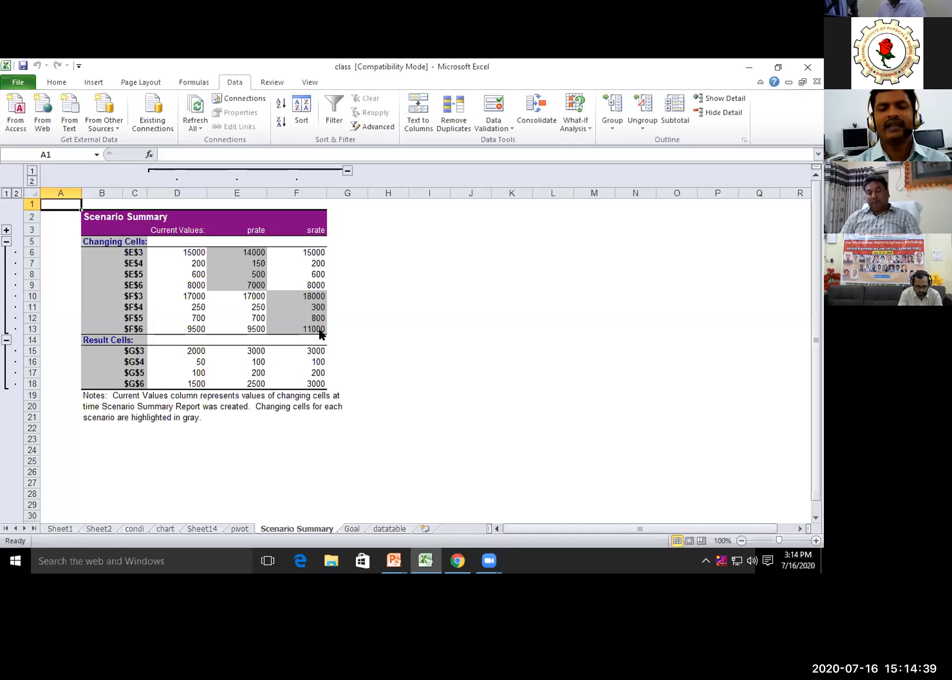
# Step: Review the pivot sheet and the Goal sheet's original rates, and return to the Scenario Summary sheet
pyautogui.click(241, 529)
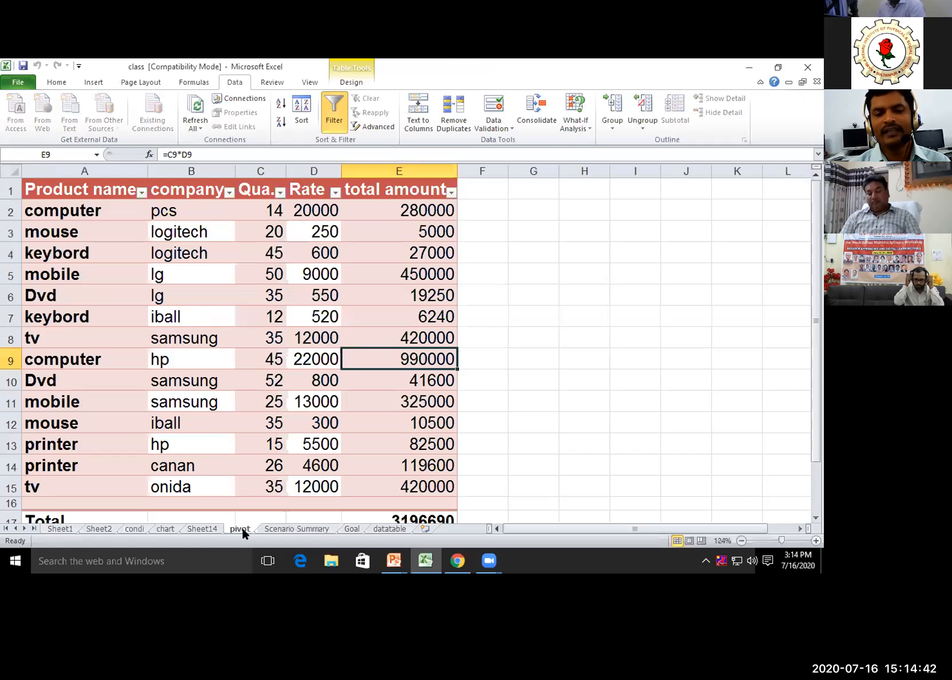
pyautogui.click(325, 529)
pyautogui.click(347, 527)
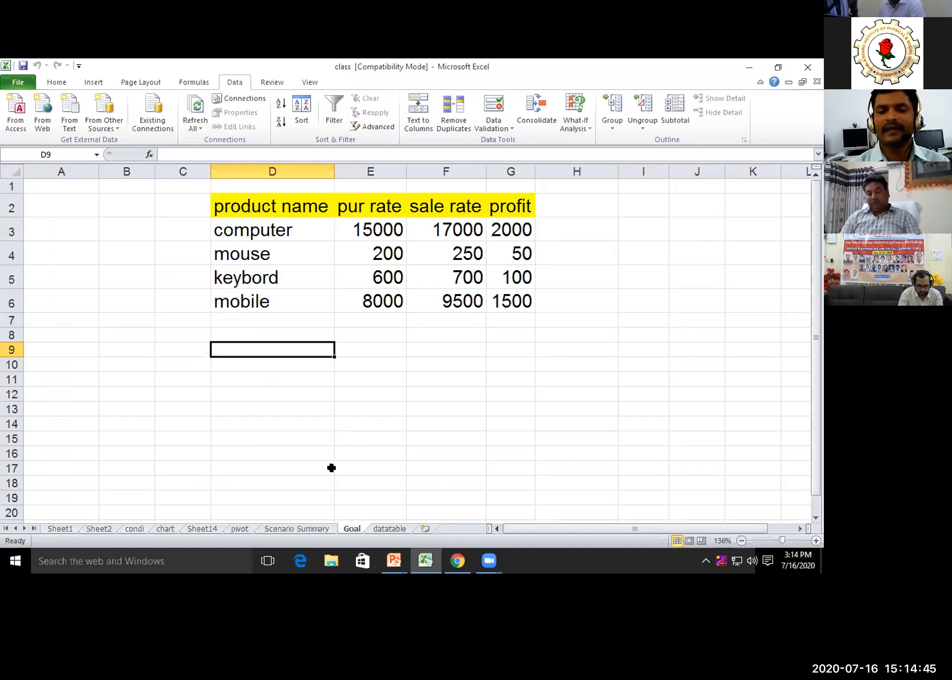
pyautogui.click(312, 528)
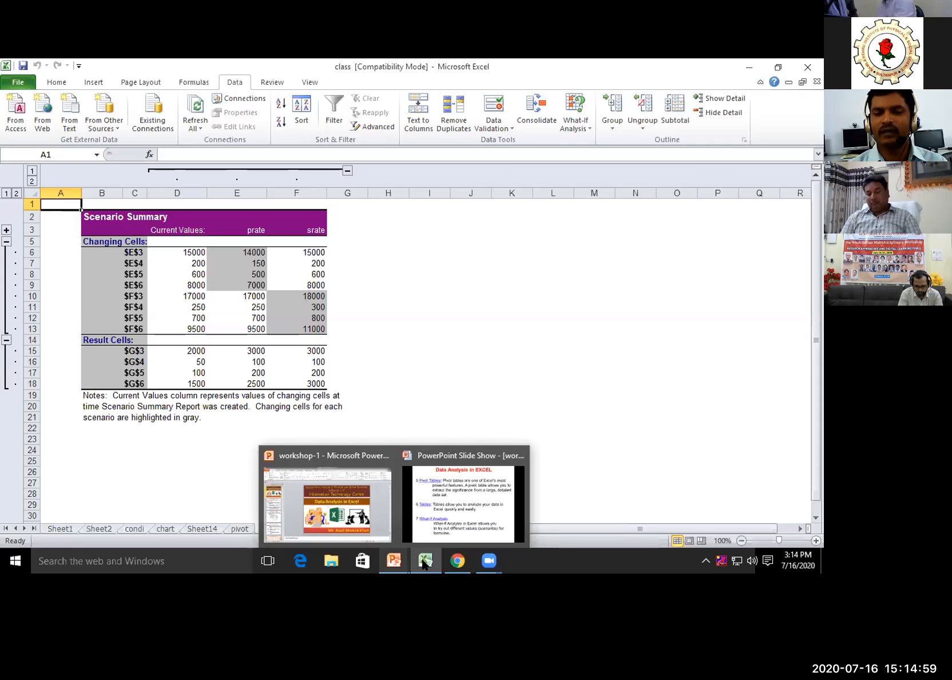
# Step: Go to the datatable sheet with the Mobile Store figures and view the available What-If Analysis options
pyautogui.moveTo(424, 564)
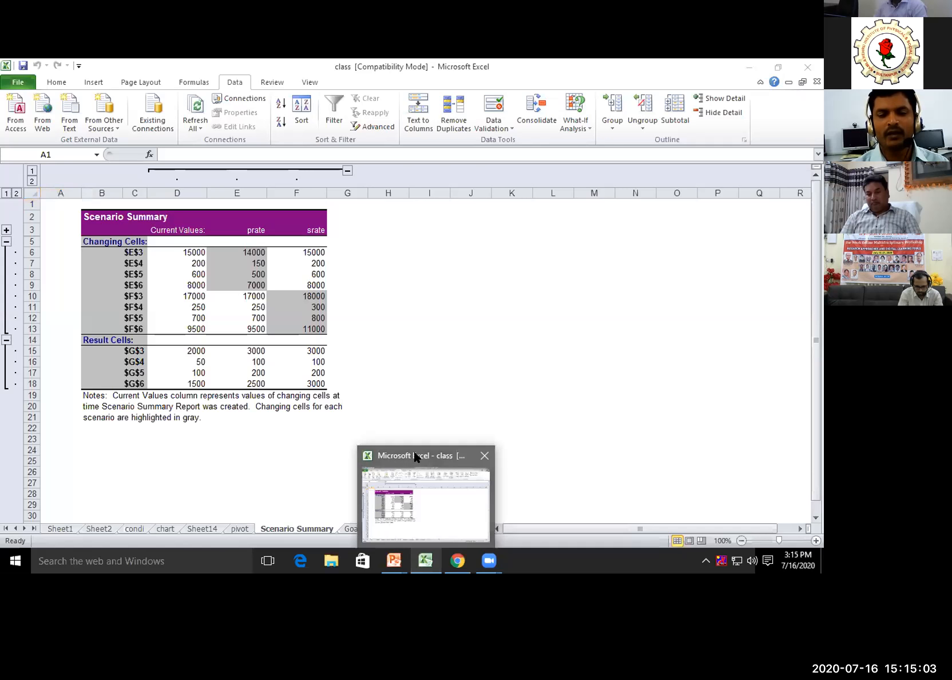
pyautogui.click(366, 535)
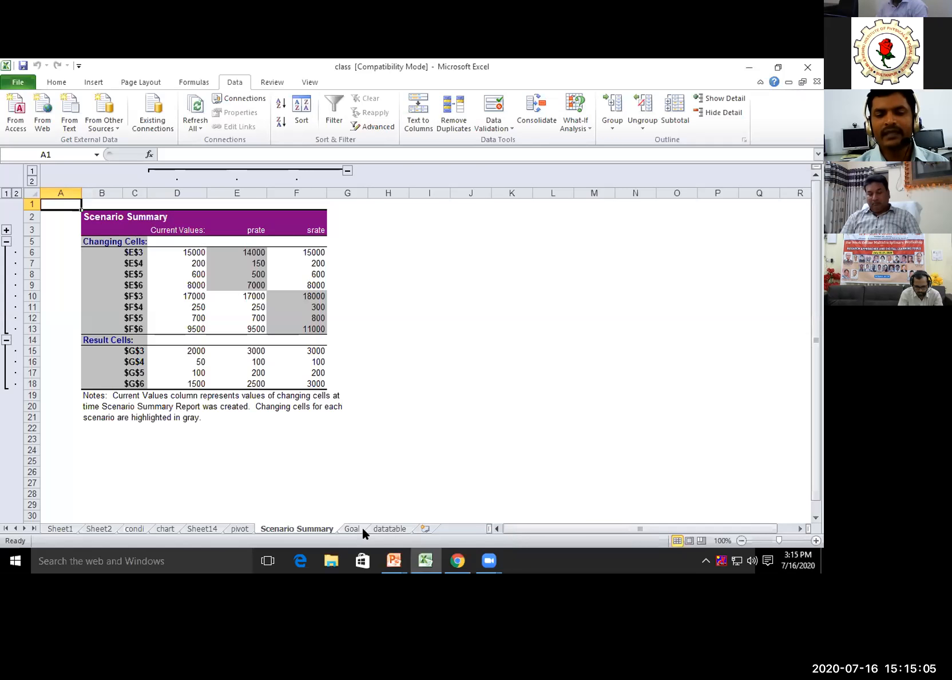
pyautogui.click(384, 527)
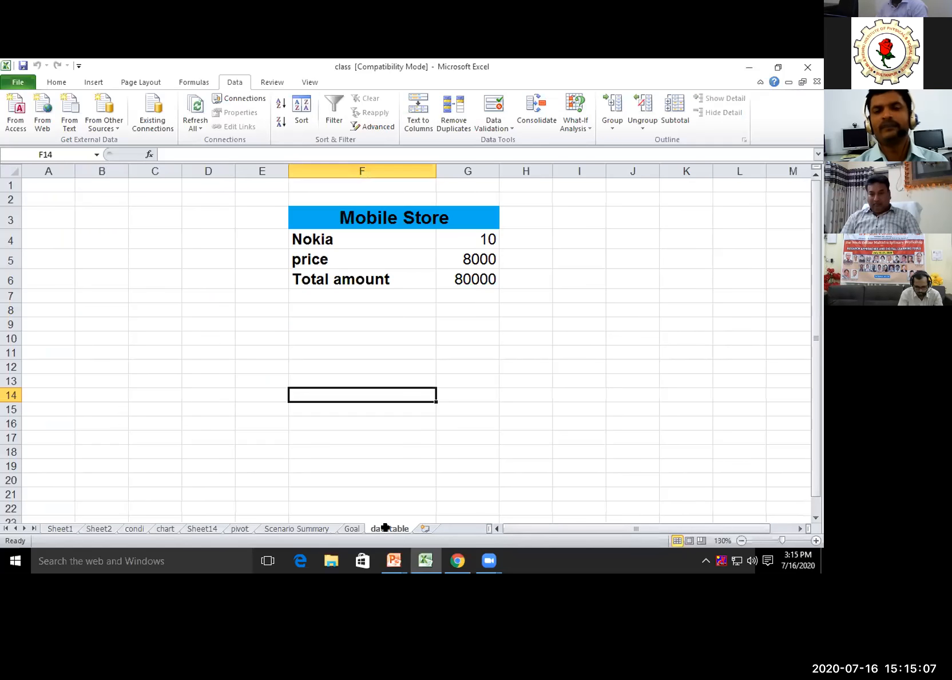
pyautogui.click(590, 125)
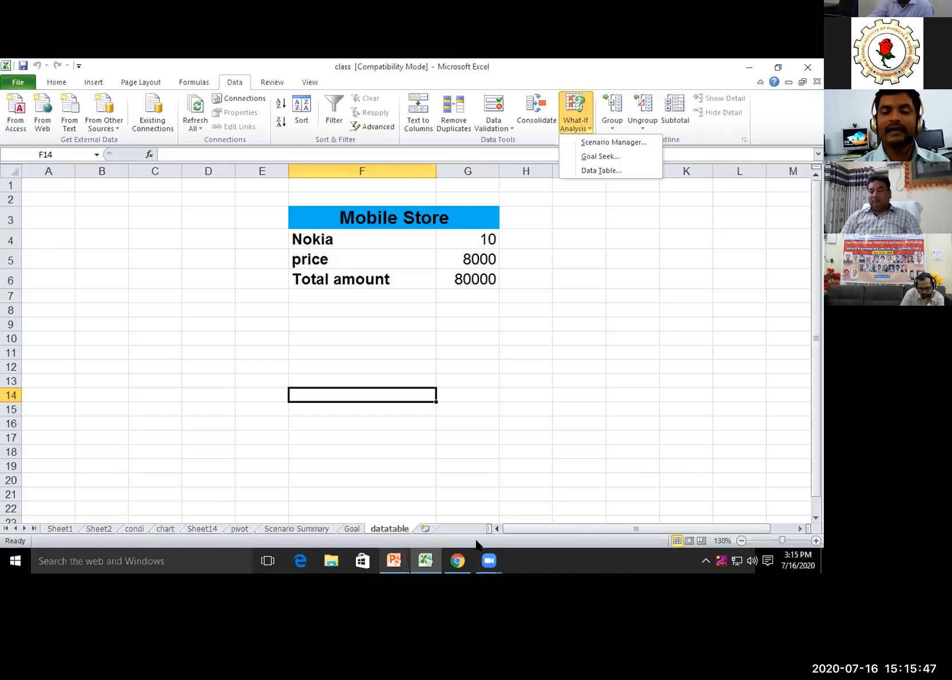
pyautogui.moveTo(532, 525); pyautogui.dragTo(579, 523)
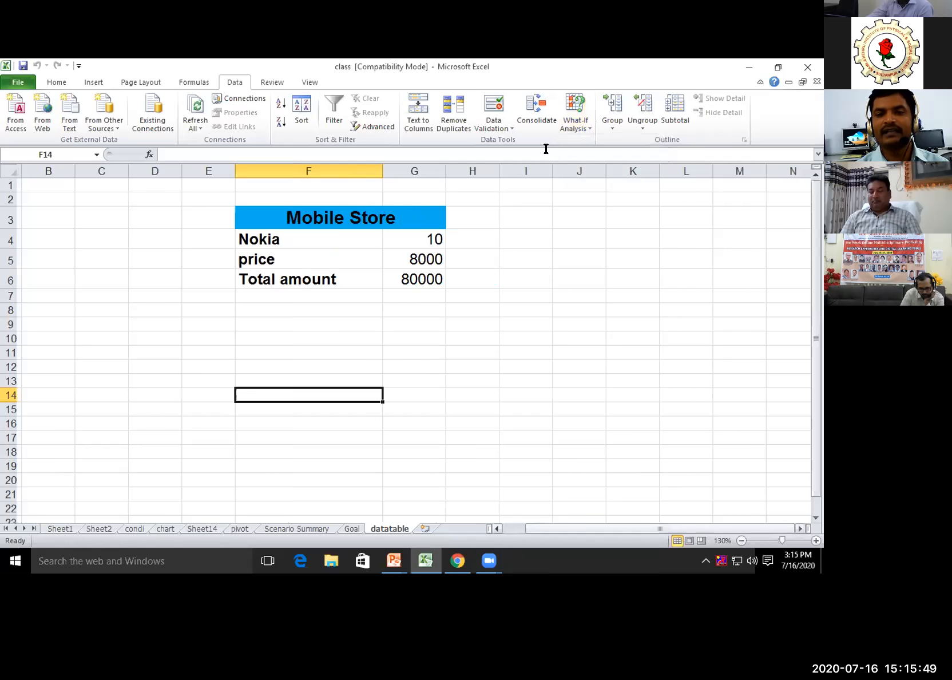
# Step: Link cell H10 to the Total amount in G6 with the formula =G6
pyautogui.click(576, 125)
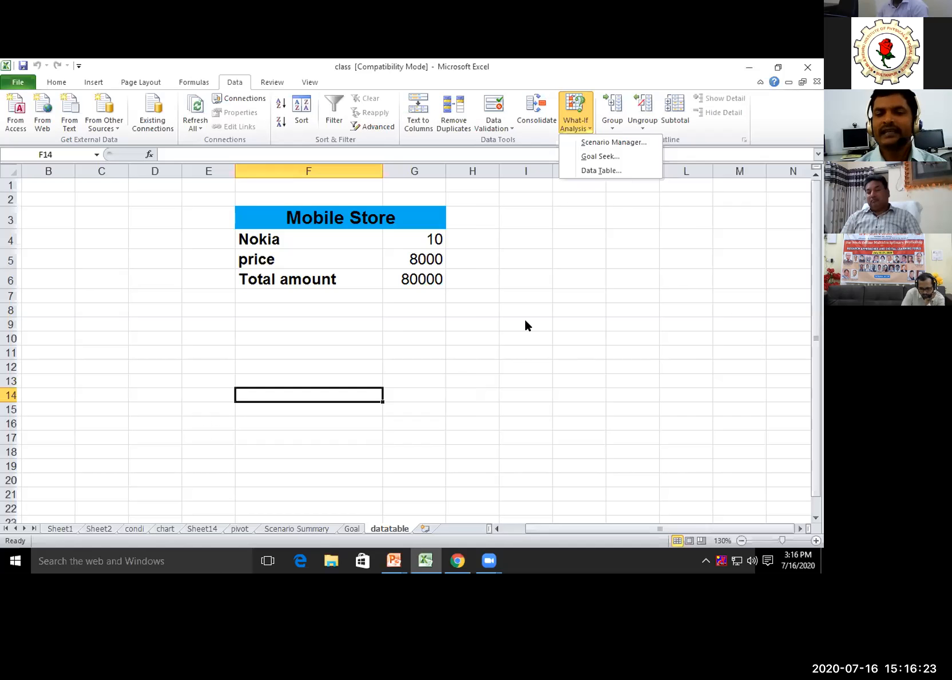
pyautogui.click(470, 338)
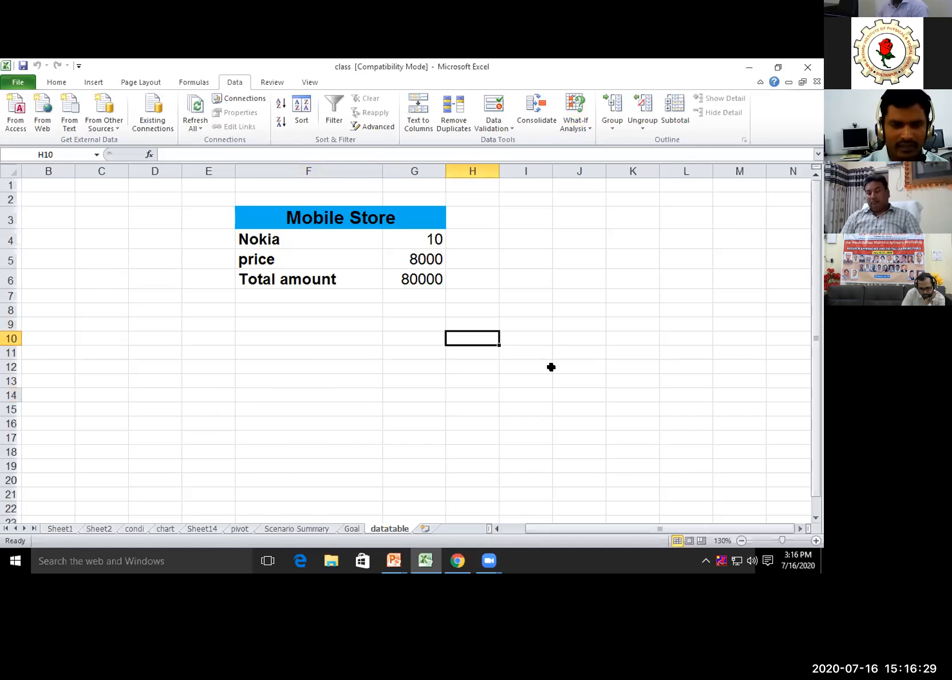
pyautogui.write('=')
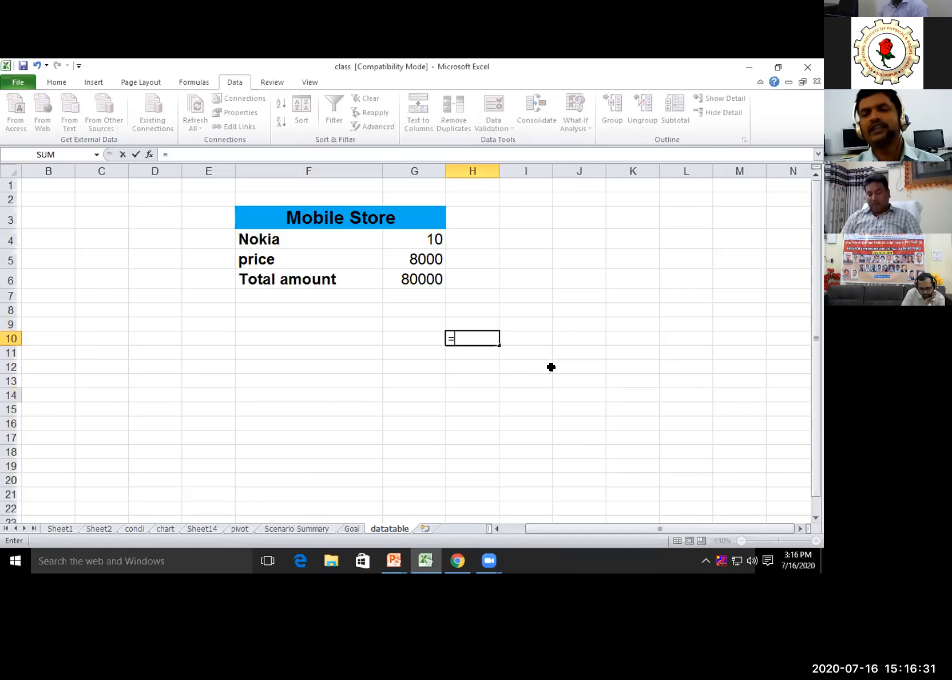
pyautogui.click(423, 279)
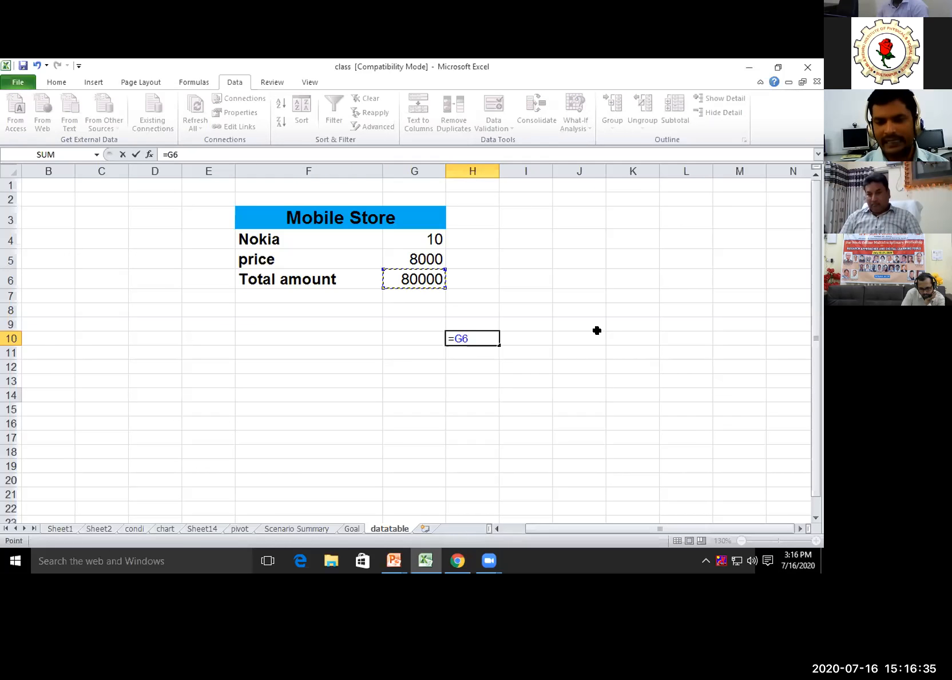
pyautogui.press('Return')
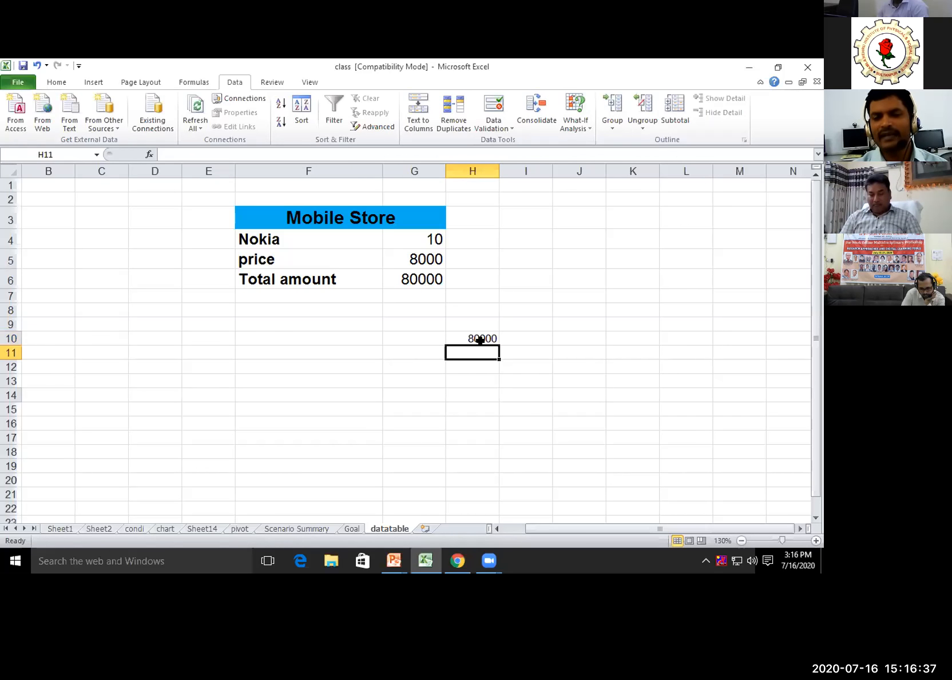
# Step: Enter the trial quantities 20, 30, 50, 68, 35 and 14 in cells G11 to G16
pyautogui.click(413, 352)
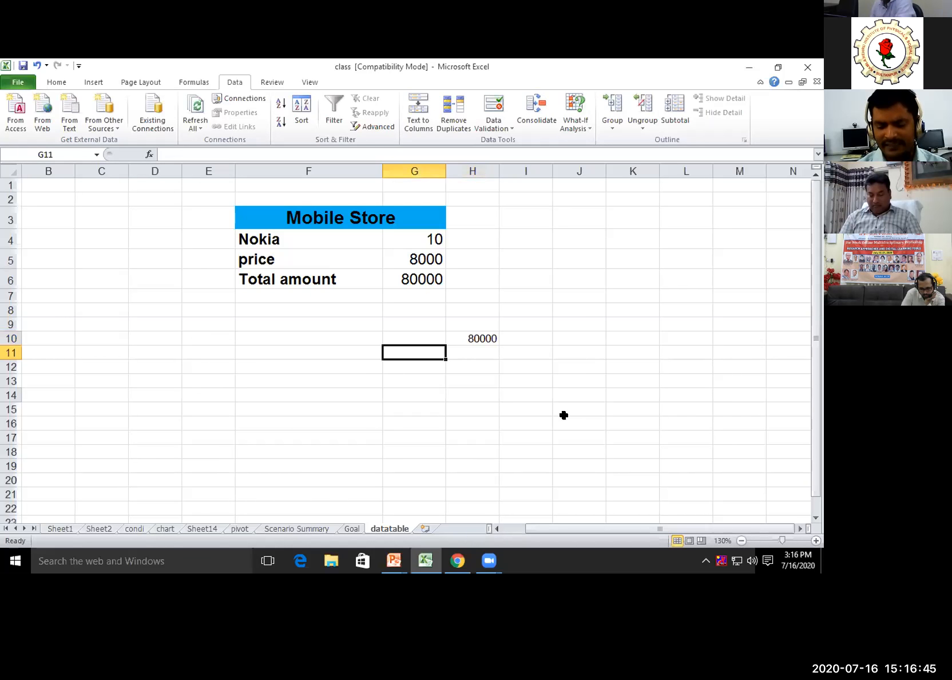
pyautogui.write('20')
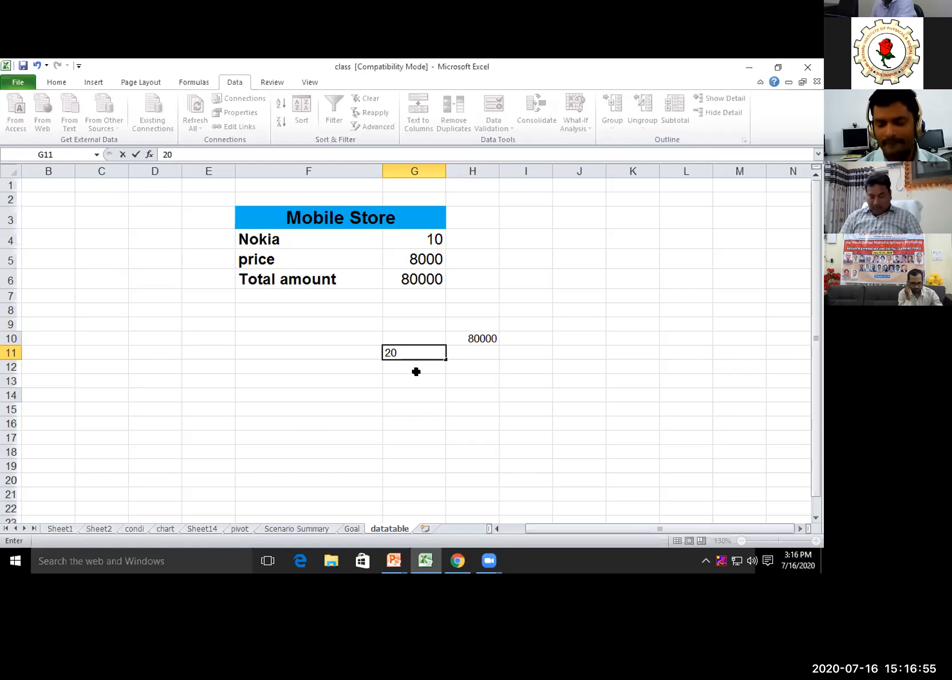
pyautogui.press('Return')
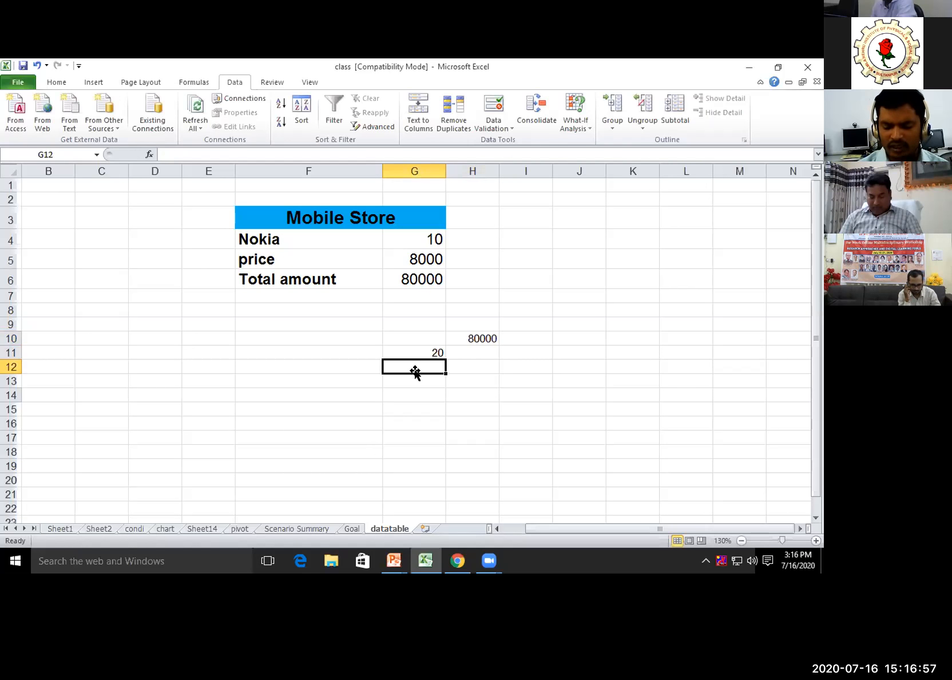
pyautogui.write('30')
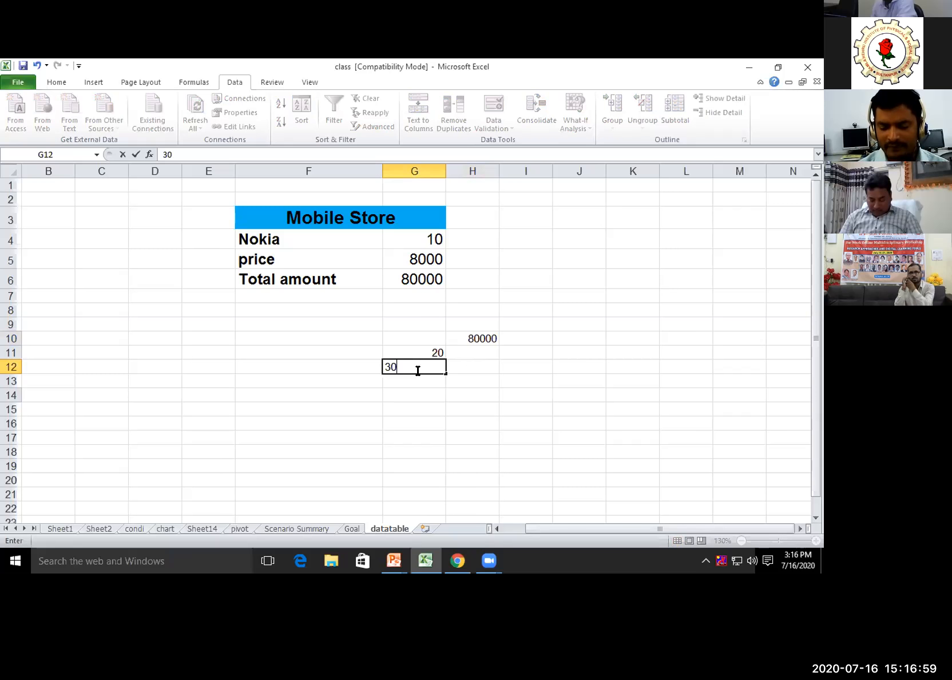
pyautogui.press('Return')
pyautogui.write('50')
pyautogui.press('Return')
pyautogui.write('68')
pyautogui.press('Return')
pyautogui.write('35')
pyautogui.press('Return')
pyautogui.write('14')
pyautogui.press('Return')
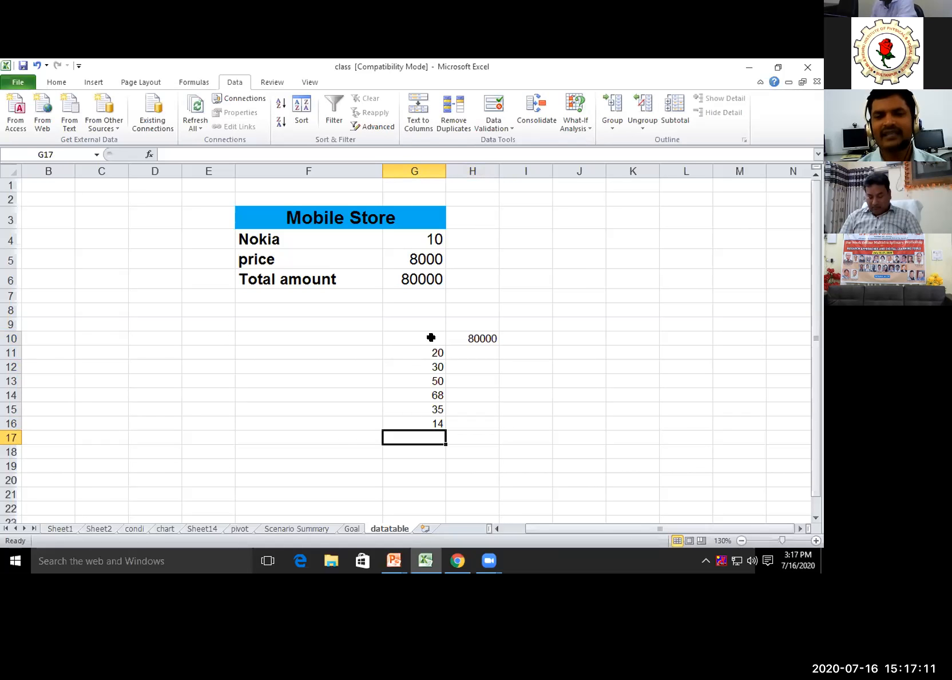
# Step: Create a What-If Data Table over G10:H16 using the Nokia quantity $G$4 as the column input cell
pyautogui.moveTo(444, 342); pyautogui.dragTo(472, 420)
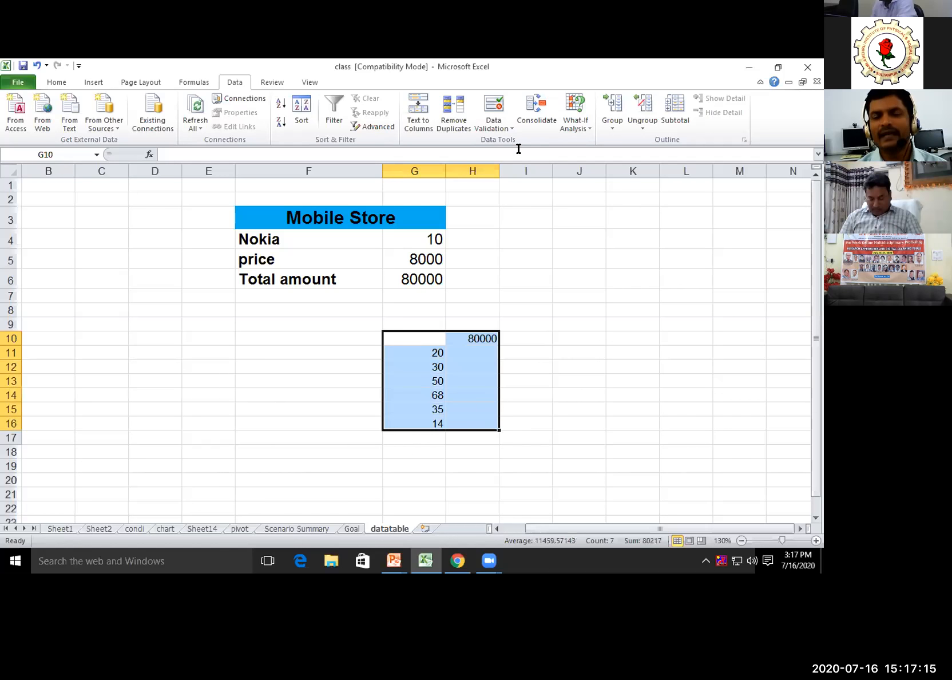
pyautogui.click(588, 127)
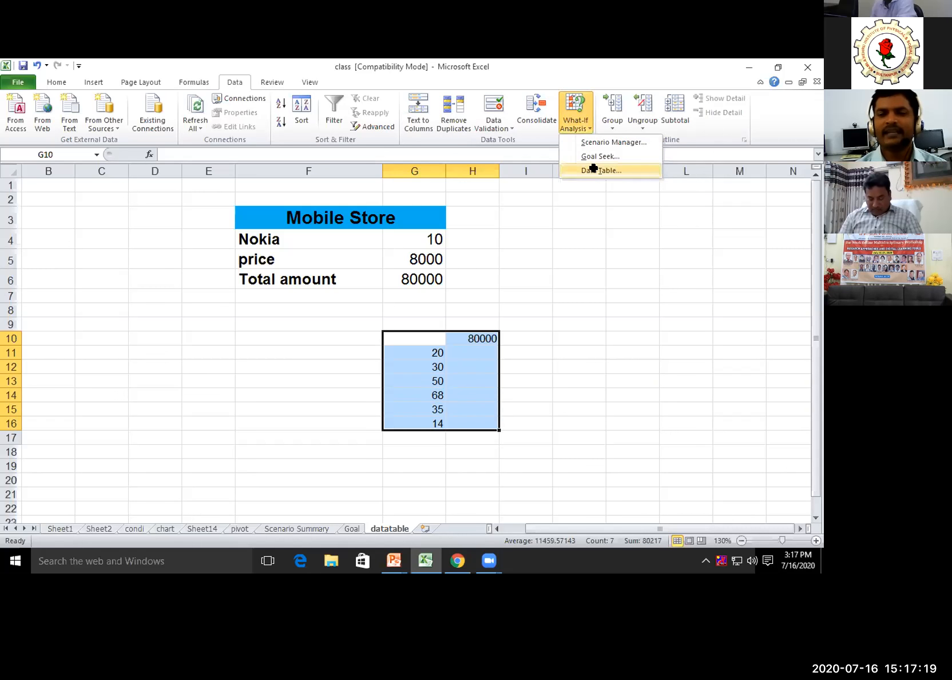
pyautogui.click(596, 170)
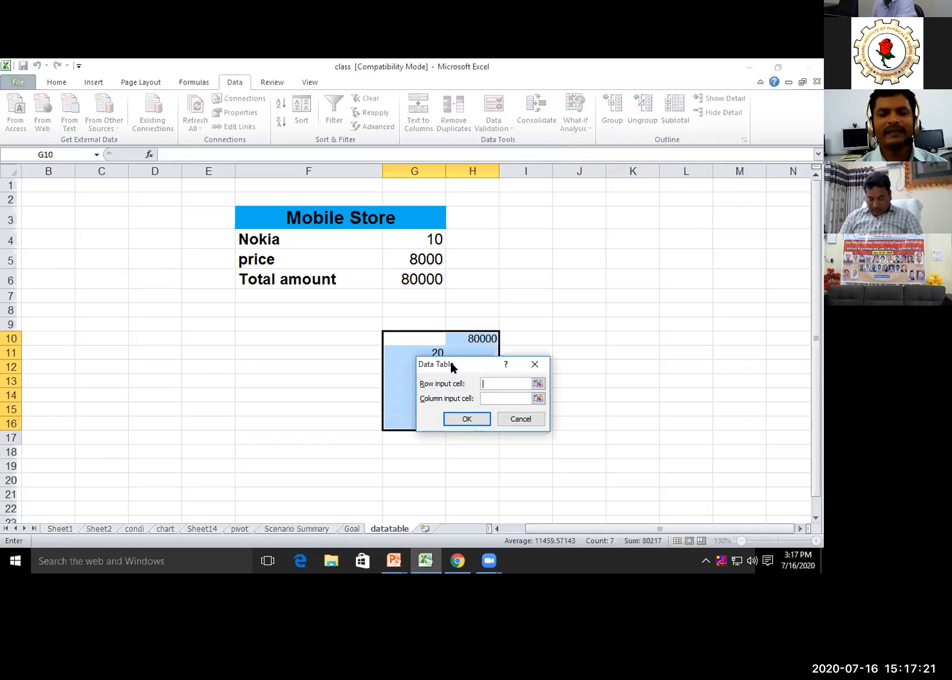
pyautogui.moveTo(449, 361); pyautogui.dragTo(220, 316)
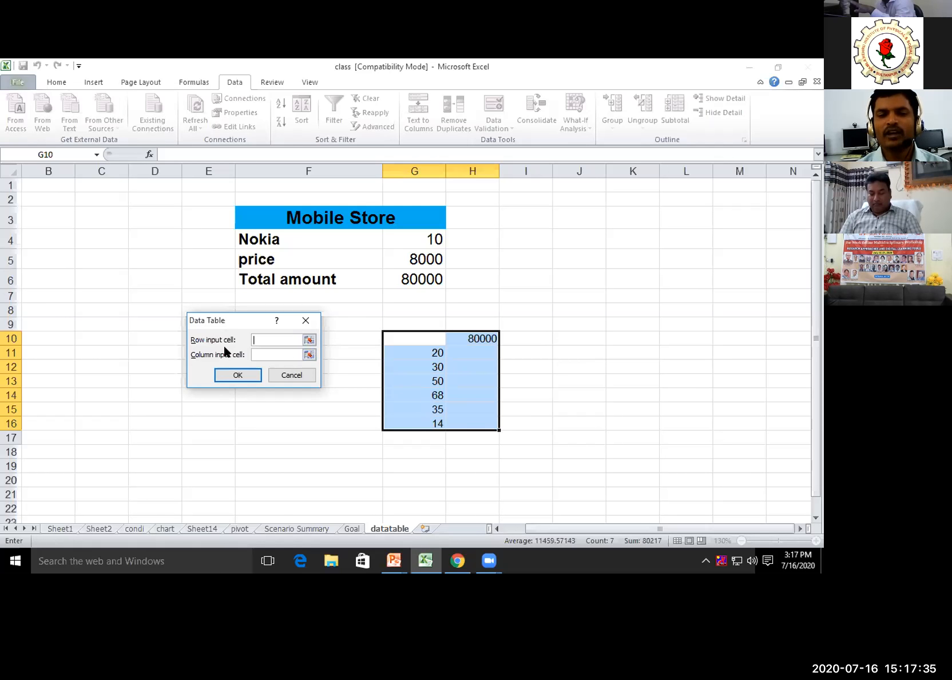
pyautogui.click(272, 356)
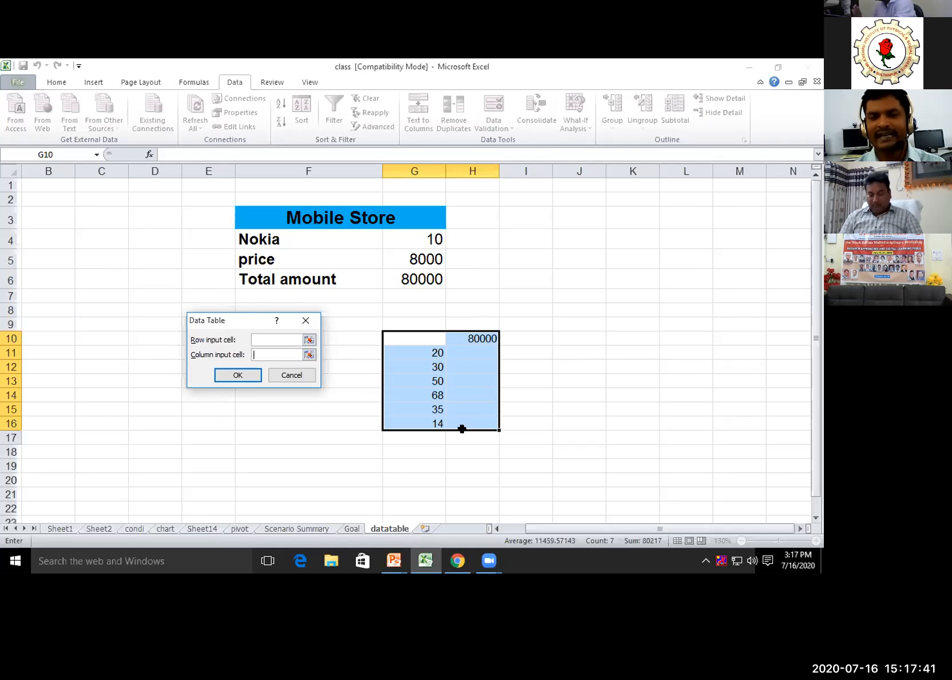
pyautogui.click(424, 240)
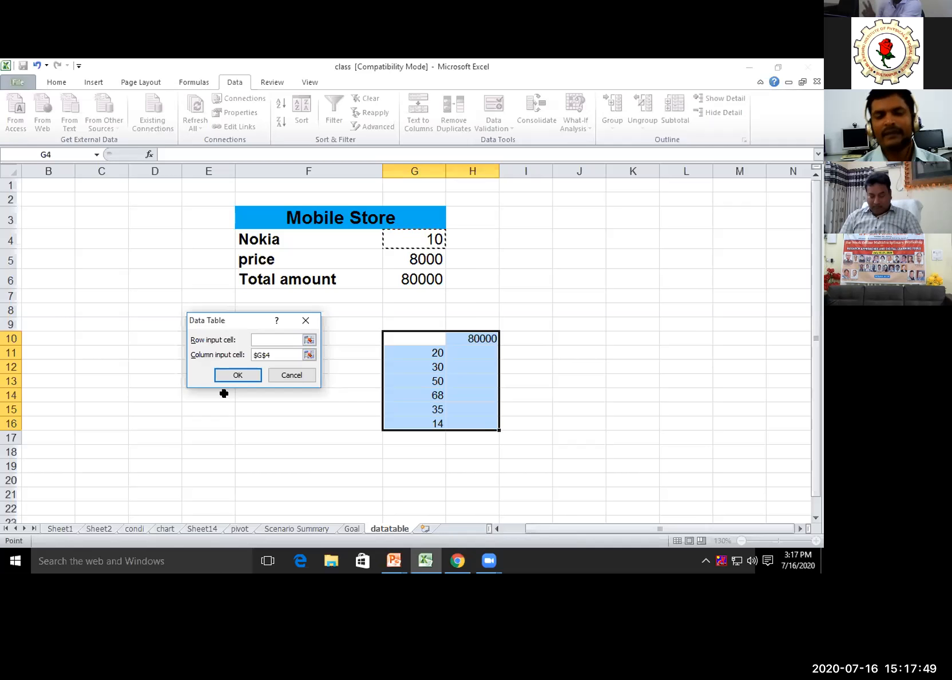
pyautogui.press('Return')
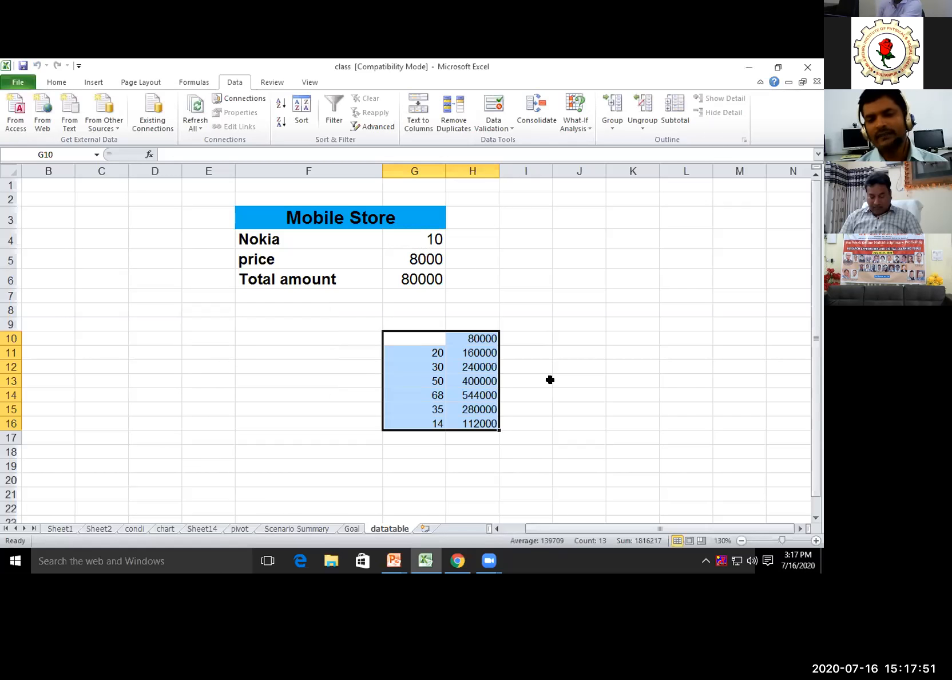
# Step: Highlight the calculated totals in G10:H16 for review and bring up the open PowerPoint windows
pyautogui.click(551, 379)
pyautogui.moveTo(423, 340); pyautogui.dragTo(492, 428)
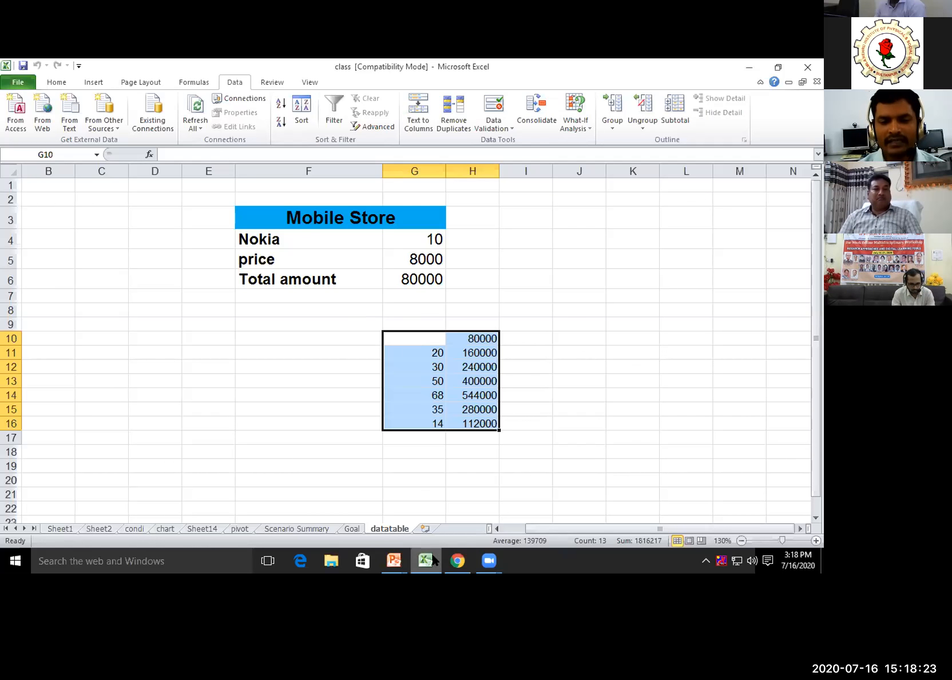
pyautogui.click(394, 561)
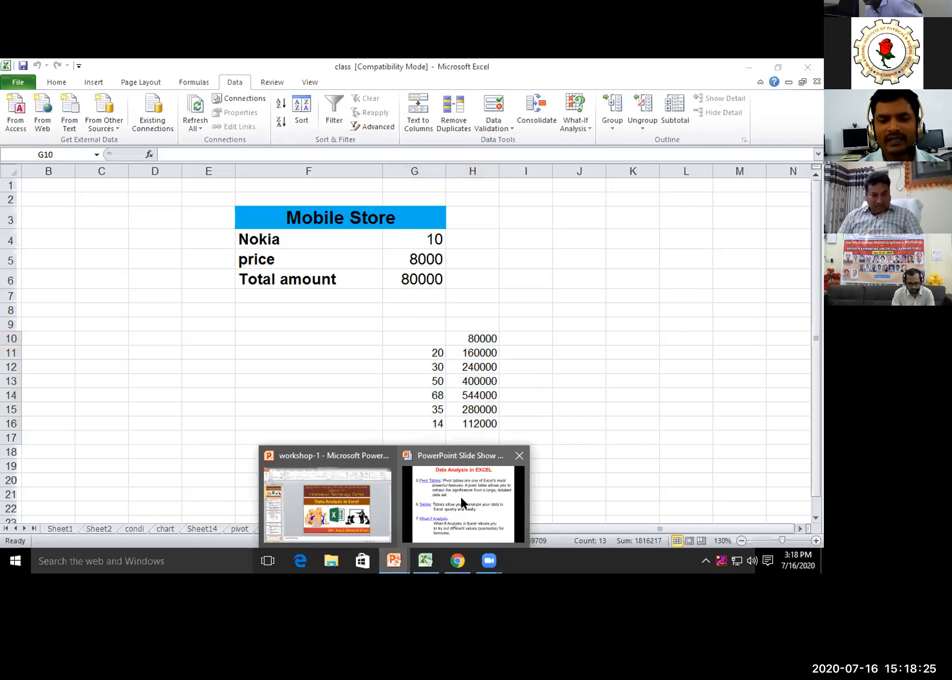